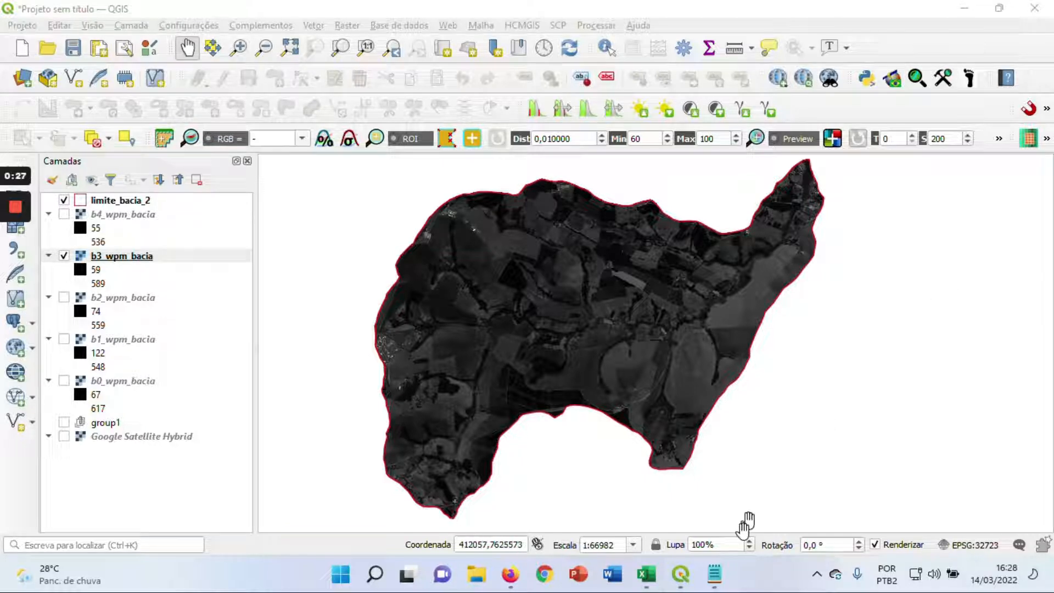
Display the Google Satellite Hybrid layer to inspect the surroundings of the basin, and hide it again
{"action": "left_click", "coordinate": [714, 573]}
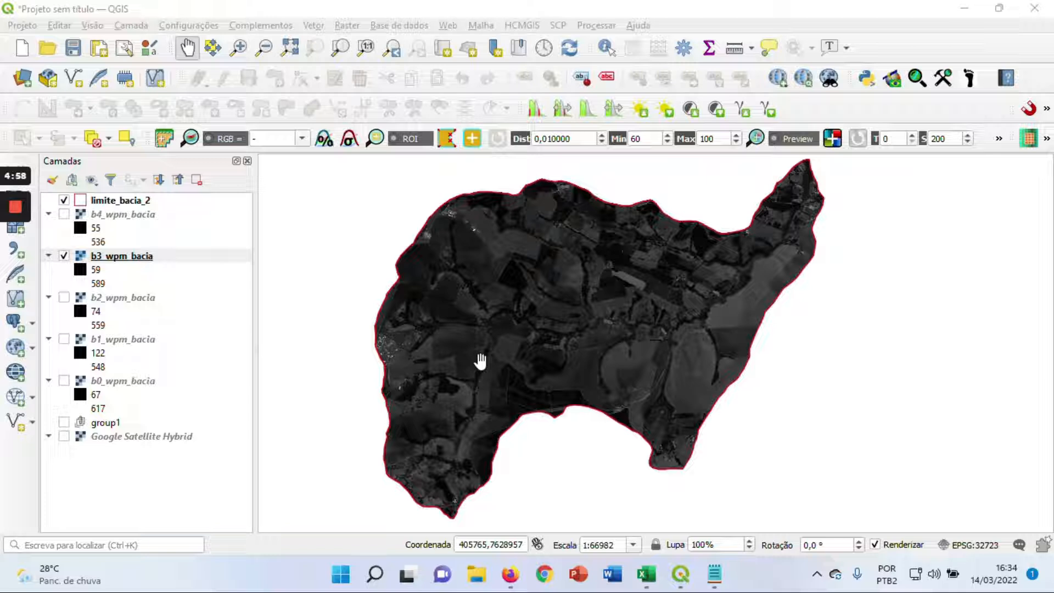
{"action": "left_click", "coordinate": [64, 436]}
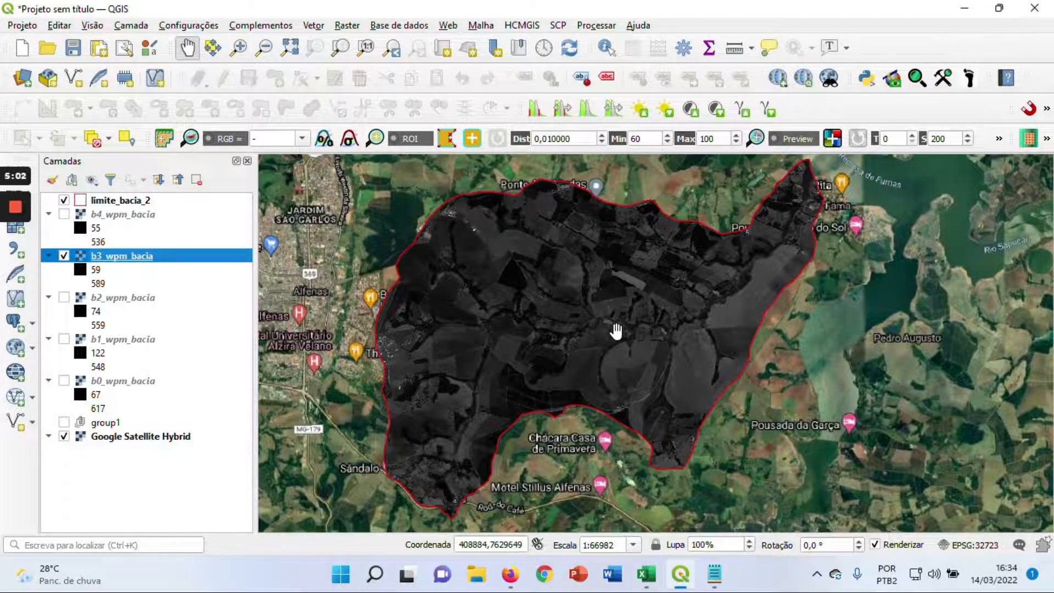
{"action": "scroll", "coordinate": [615, 331], "scroll_direction": "down", "scroll_amount": 1}
{"action": "scroll", "coordinate": [578, 312], "scroll_direction": "up", "scroll_amount": 1}
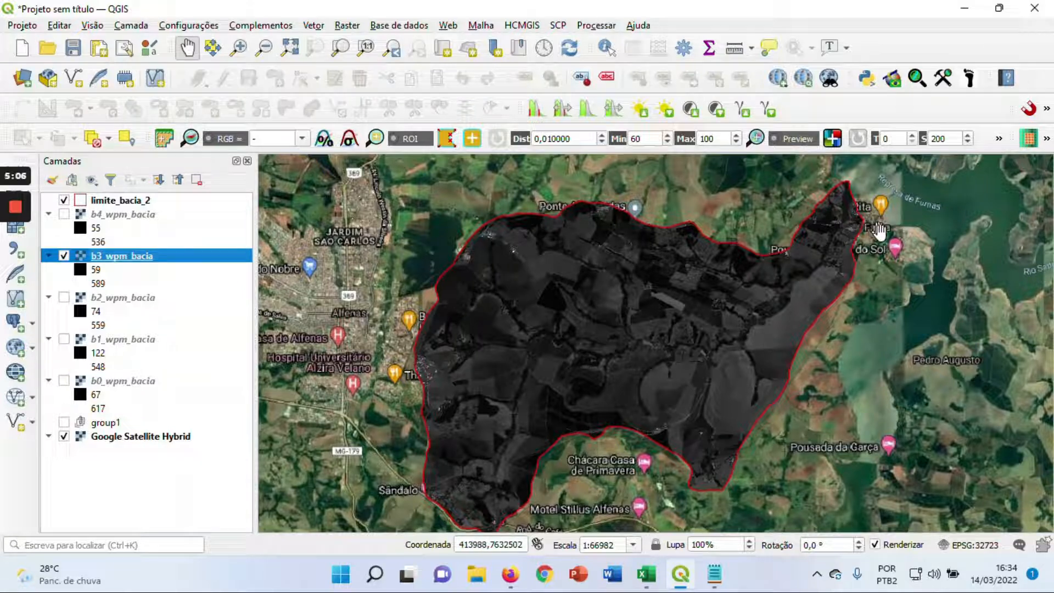
{"action": "left_click_drag", "start_coordinate": [846, 319], "coordinate": [773, 332]}
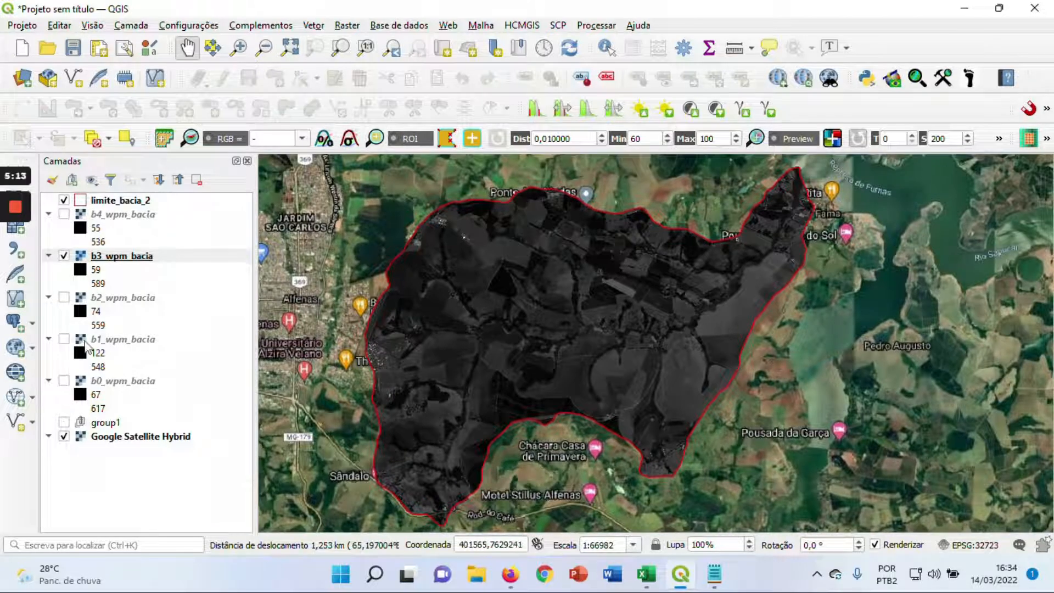
{"action": "left_click", "coordinate": [64, 436]}
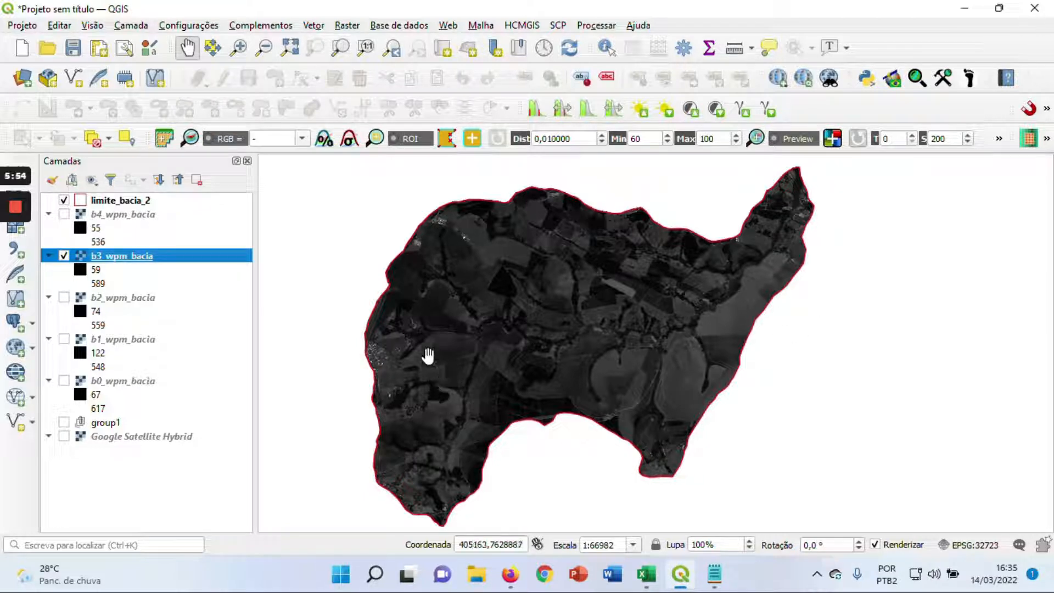
Display b4_wpm_bacia over b3_wpm_bacia to examine its detail within the basin, and hide it again
{"action": "left_click", "coordinate": [64, 214]}
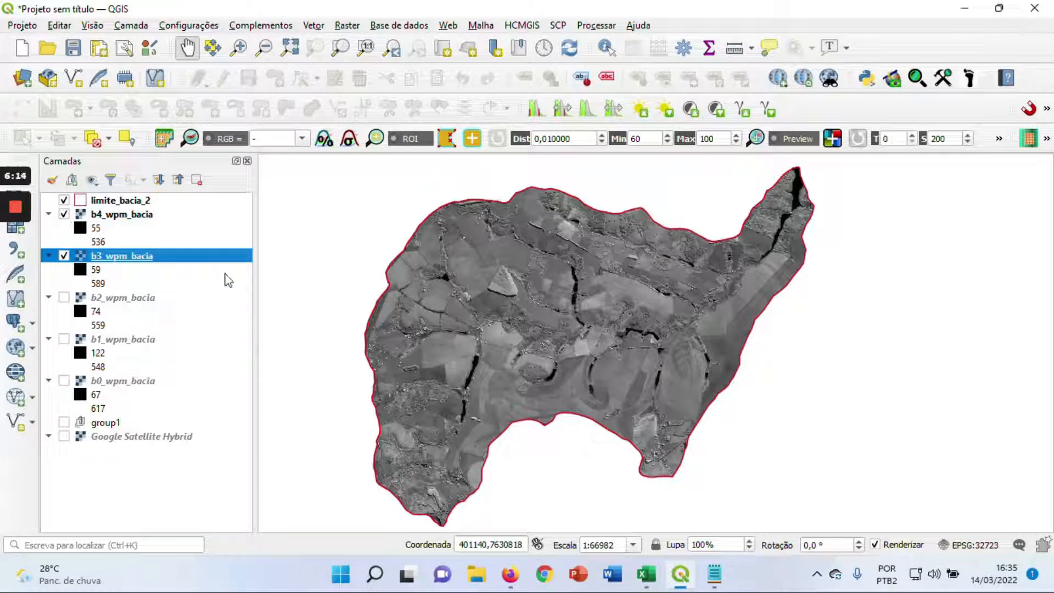
{"action": "scroll", "coordinate": [456, 398], "scroll_direction": "up", "scroll_amount": 1}
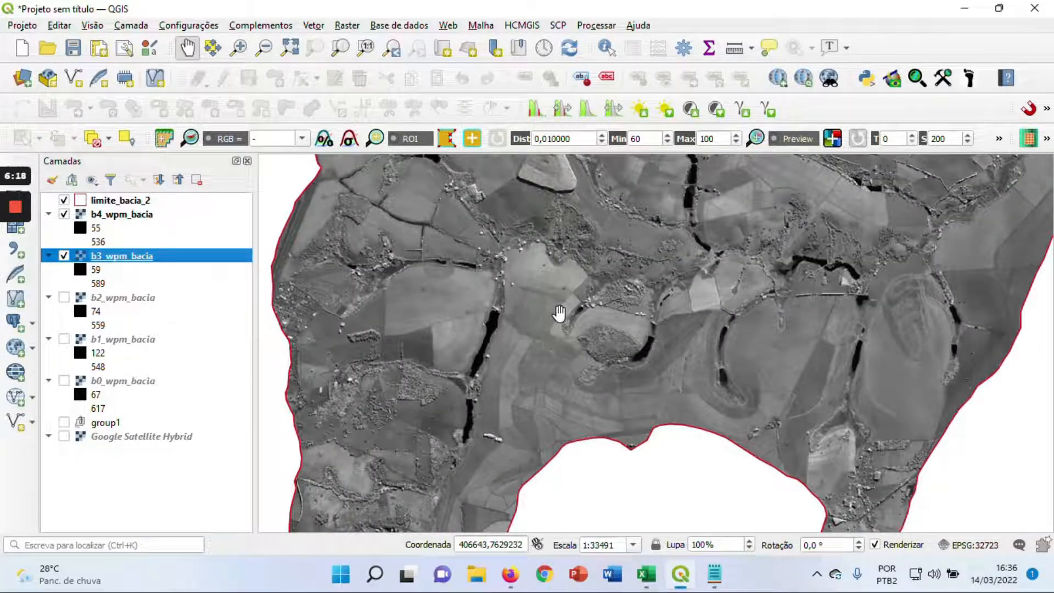
{"action": "scroll", "coordinate": [560, 310], "scroll_direction": "down", "scroll_amount": 1}
{"action": "left_click_drag", "start_coordinate": [602, 296], "coordinate": [508, 343]}
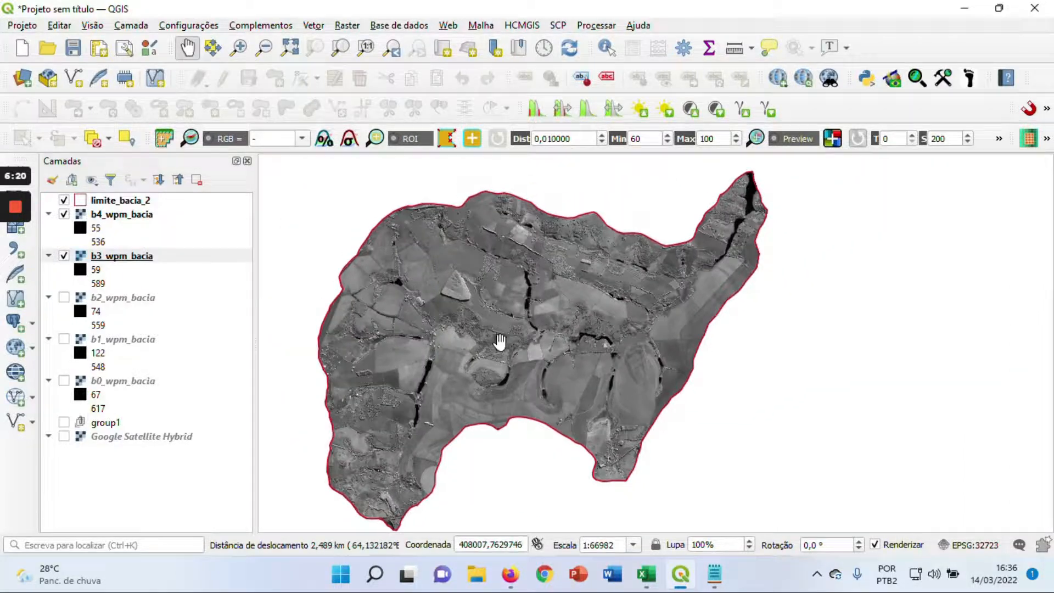
{"action": "left_click", "coordinate": [64, 214]}
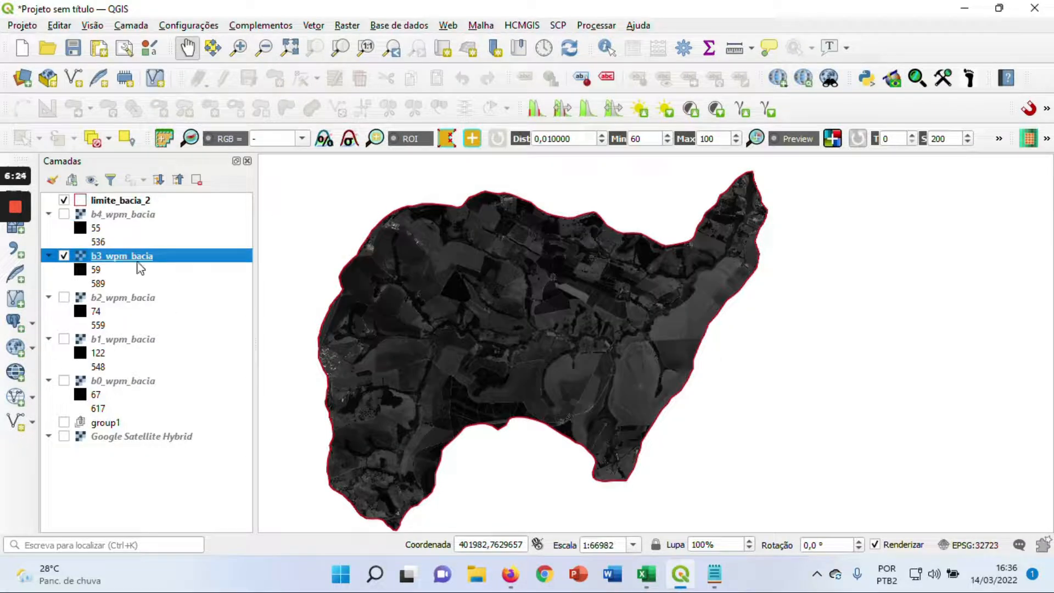
{"action": "left_click_drag", "start_coordinate": [432, 305], "coordinate": [497, 299]}
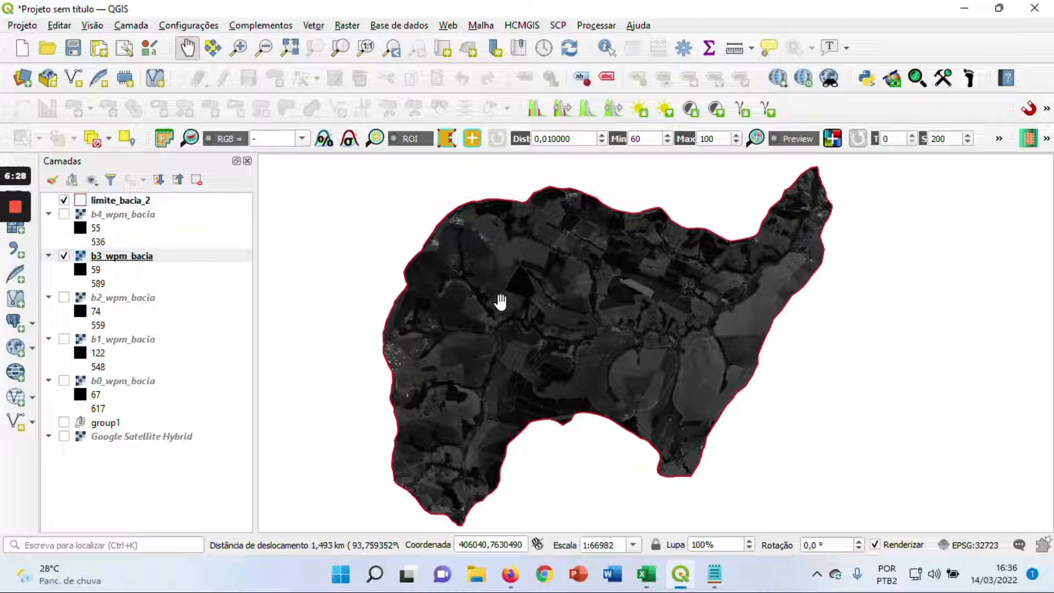
View the b2 and b1 bands in turn, leaving b4_wpm_bacia as the only raster displayed
{"action": "left_click", "coordinate": [64, 297]}
{"action": "left_click", "coordinate": [65, 256]}
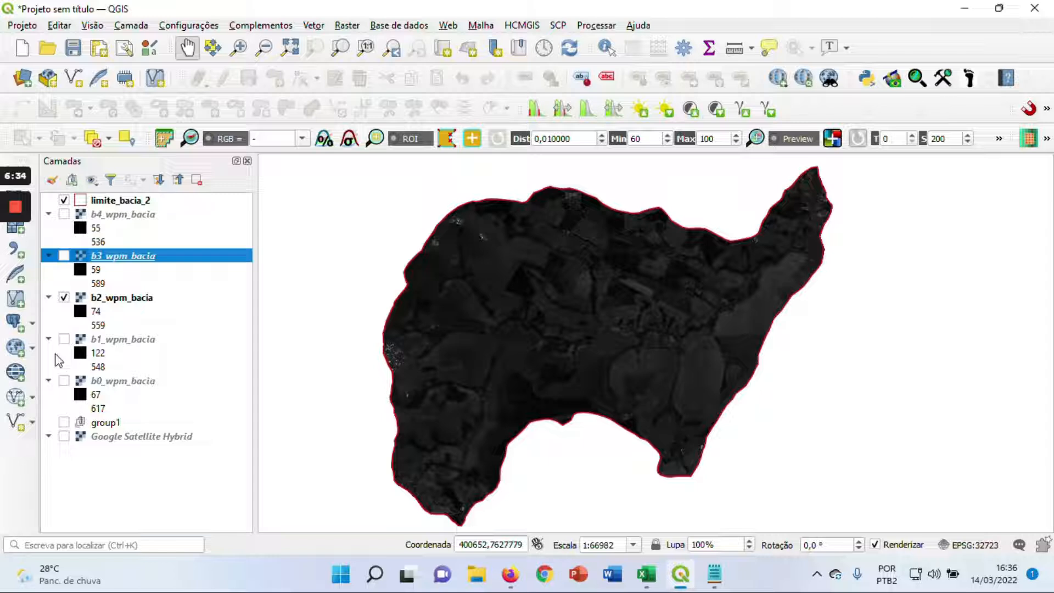
{"action": "left_click", "coordinate": [64, 338]}
{"action": "left_click", "coordinate": [64, 297]}
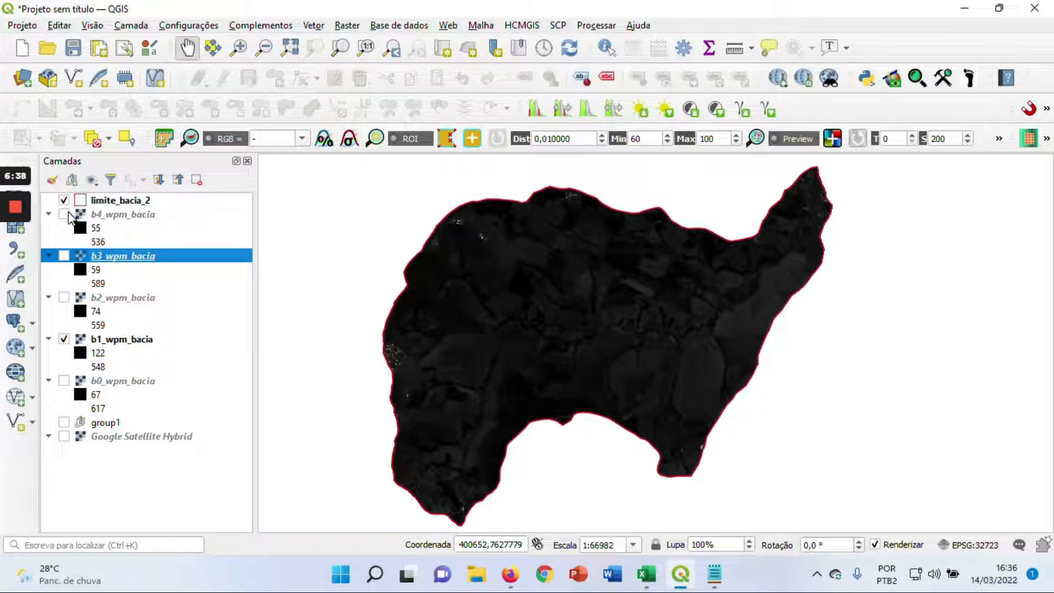
{"action": "left_click", "coordinate": [64, 341]}
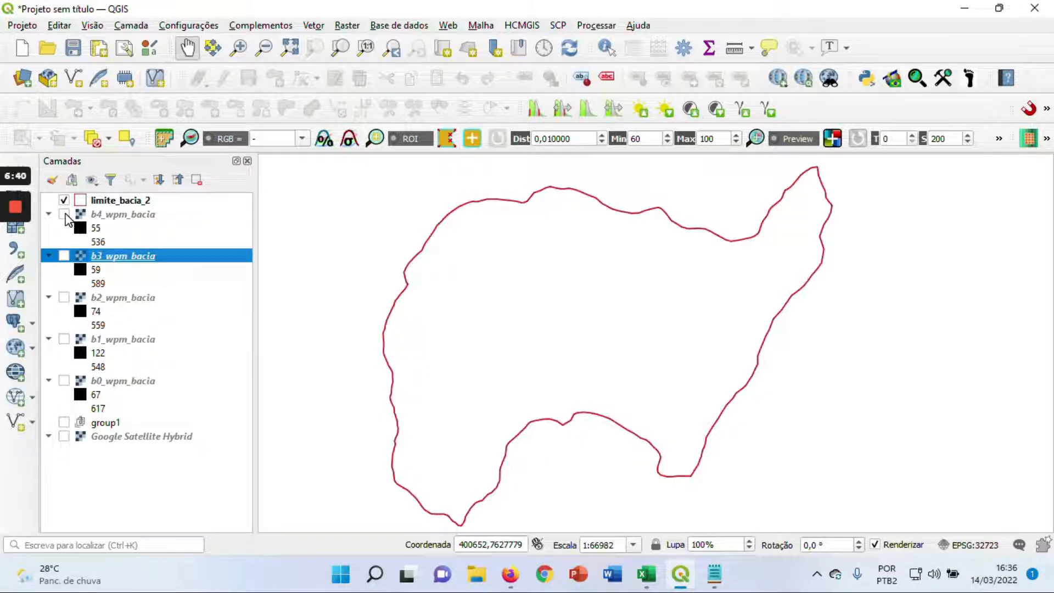
{"action": "left_click", "coordinate": [64, 214]}
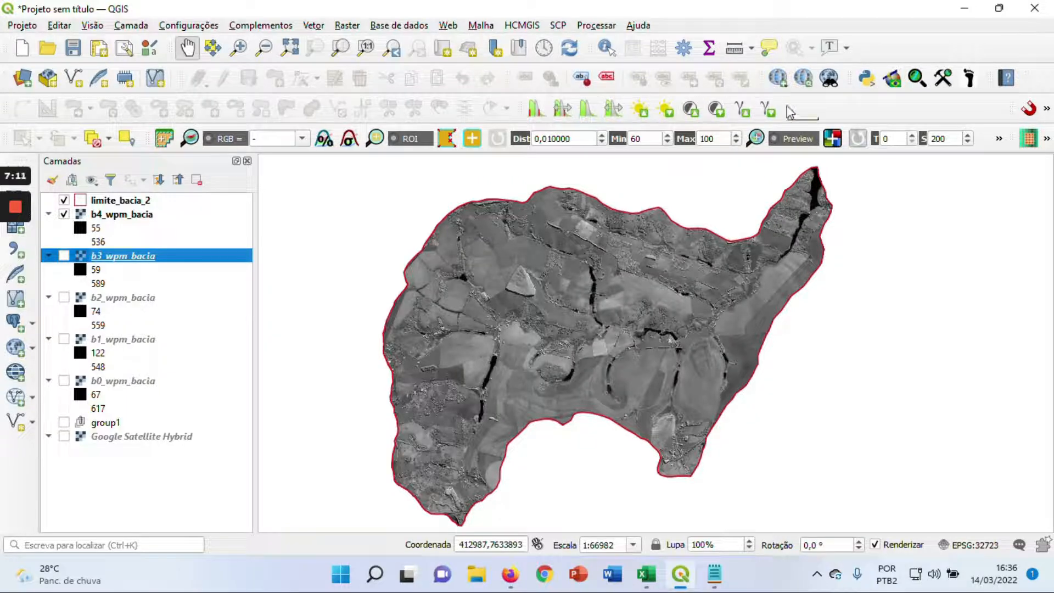
Check which toolbars are enabled and apply a local cumulative cut stretch to b4_wpm_bacia
{"action": "right_click", "coordinate": [827, 111]}
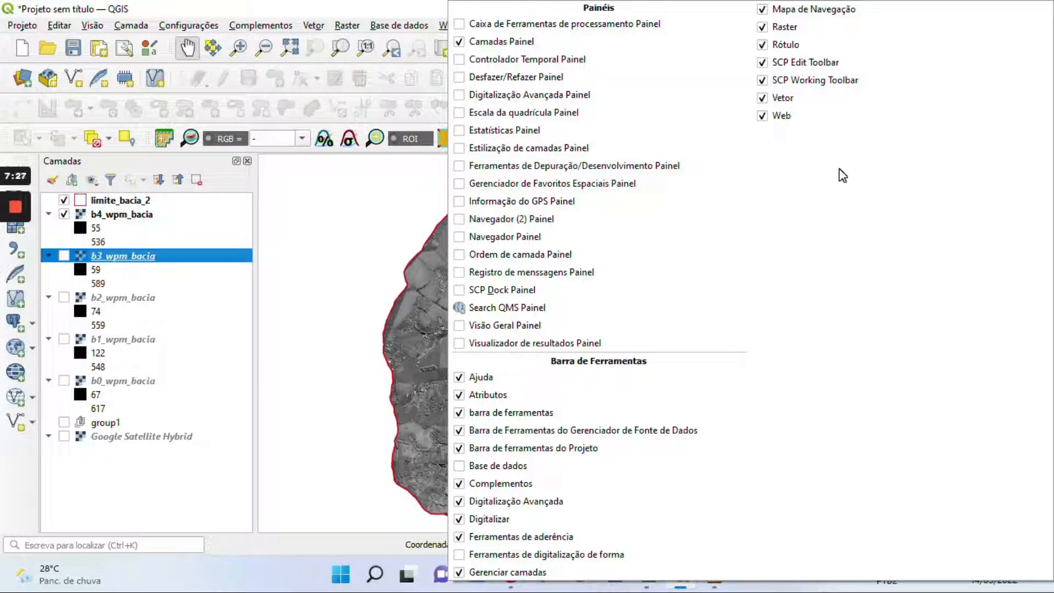
{"action": "left_click", "coordinate": [419, 224]}
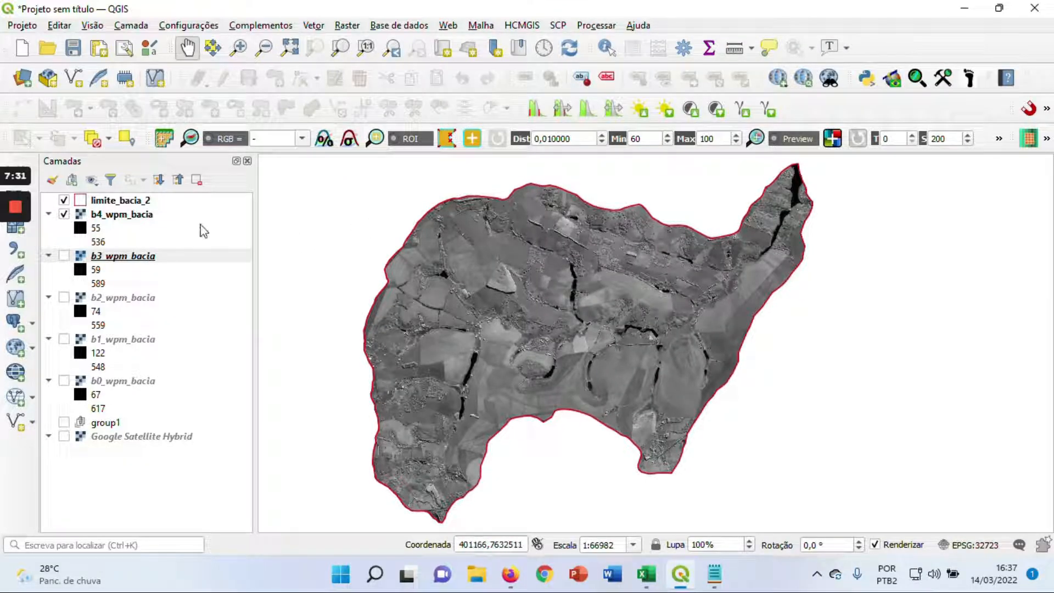
{"action": "left_click", "coordinate": [113, 215]}
{"action": "left_click", "coordinate": [533, 110]}
{"action": "left_click_drag", "start_coordinate": [523, 301], "coordinate": [539, 304]}
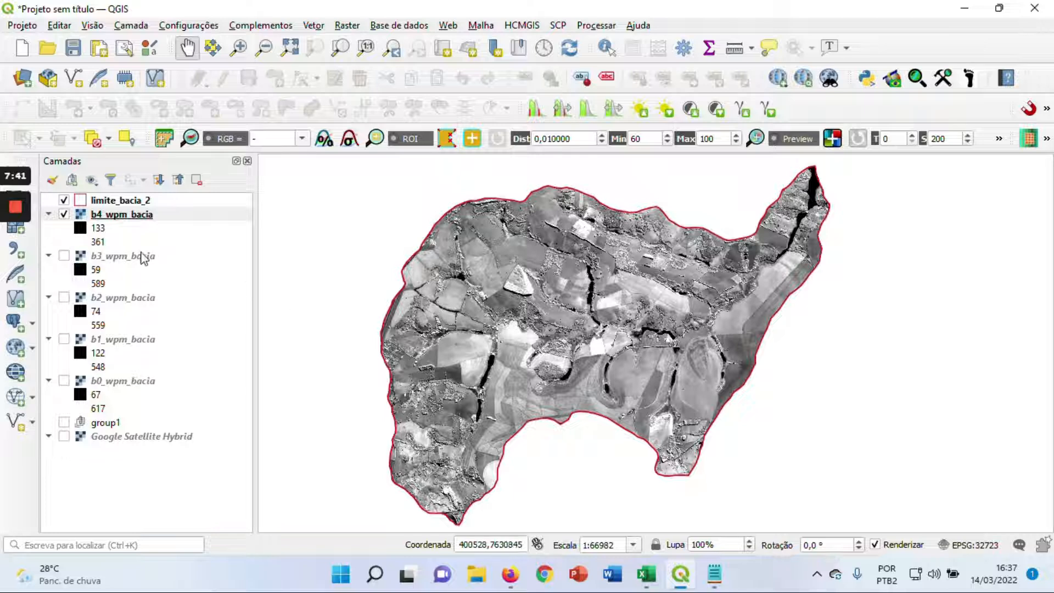
Display b3_wpm_bacia in place of b4_wpm_bacia, apply the local cumulative cut stretch and inspect its detail
{"action": "left_click", "coordinate": [64, 256]}
{"action": "left_click", "coordinate": [64, 215]}
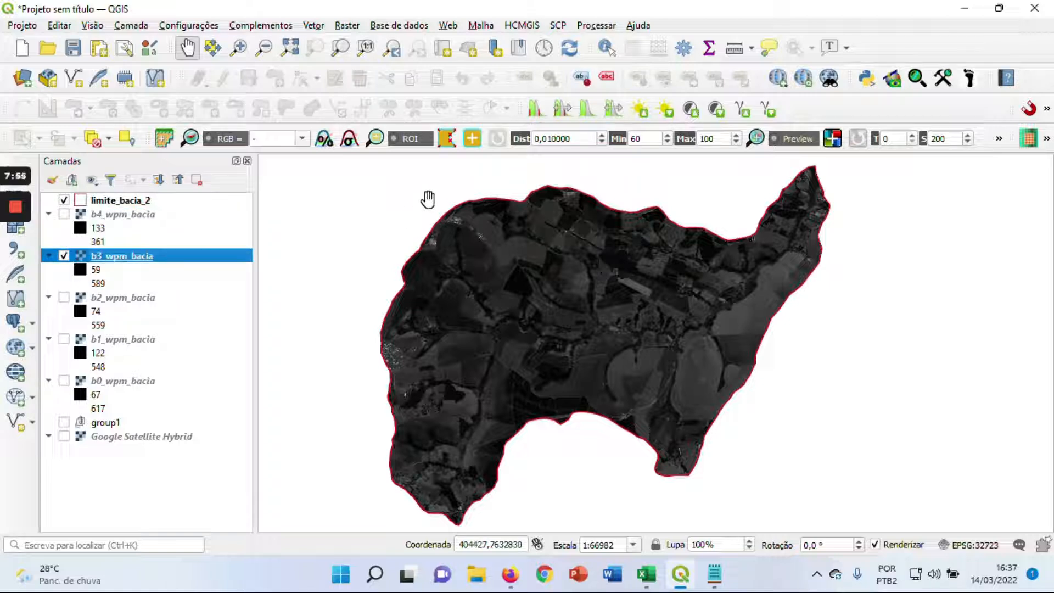
{"action": "left_click", "coordinate": [536, 111]}
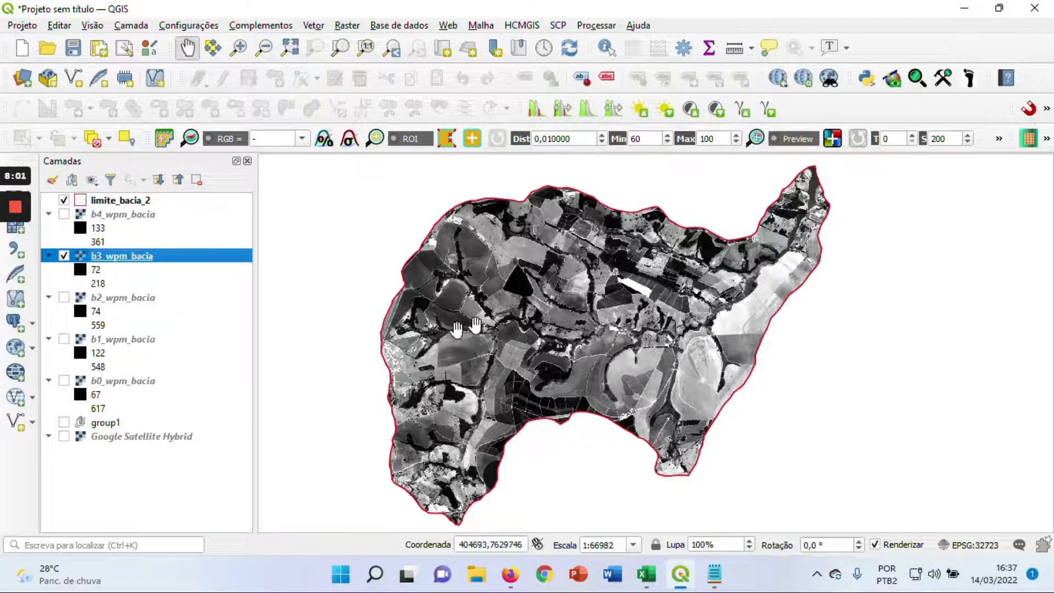
{"action": "scroll", "coordinate": [476, 324], "scroll_direction": "up", "scroll_amount": 1}
{"action": "left_click_drag", "start_coordinate": [601, 366], "coordinate": [588, 300]}
{"action": "left_click_drag", "start_coordinate": [459, 405], "coordinate": [554, 350]}
{"action": "scroll", "coordinate": [607, 324], "scroll_direction": "down", "scroll_amount": 1}
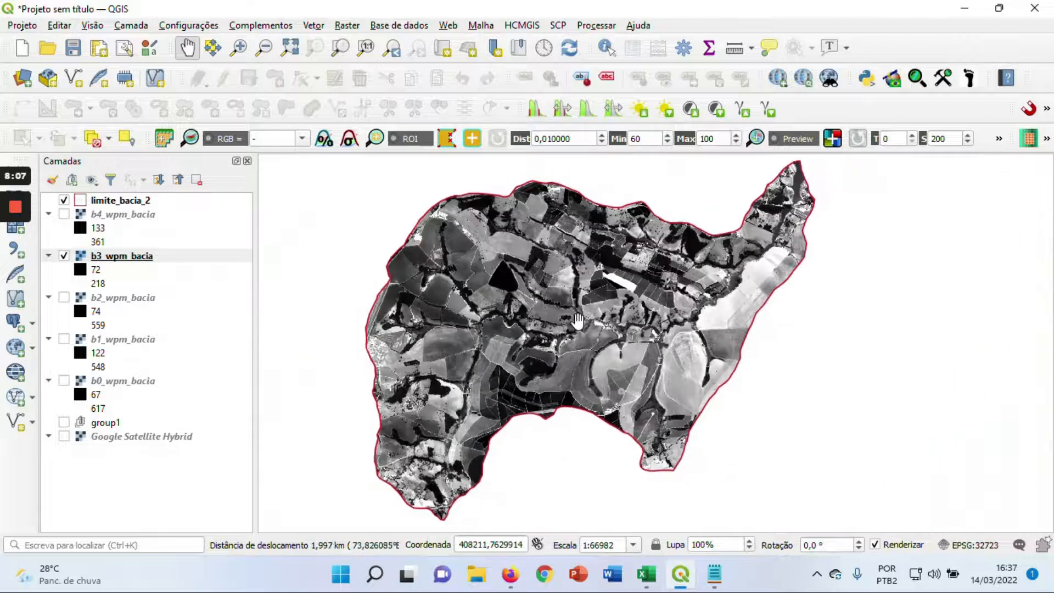
Display b2_wpm_bacia in place of b3_wpm_bacia, apply the local cumulative cut stretch and inspect its detail
{"action": "left_click", "coordinate": [64, 257]}
{"action": "left_click", "coordinate": [63, 297]}
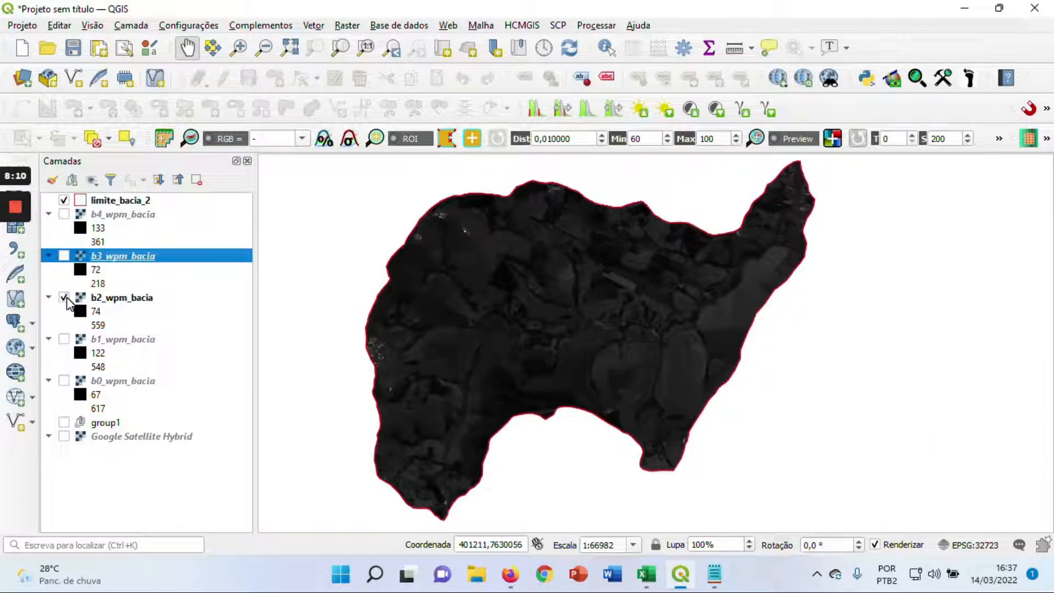
{"action": "left_click", "coordinate": [113, 301]}
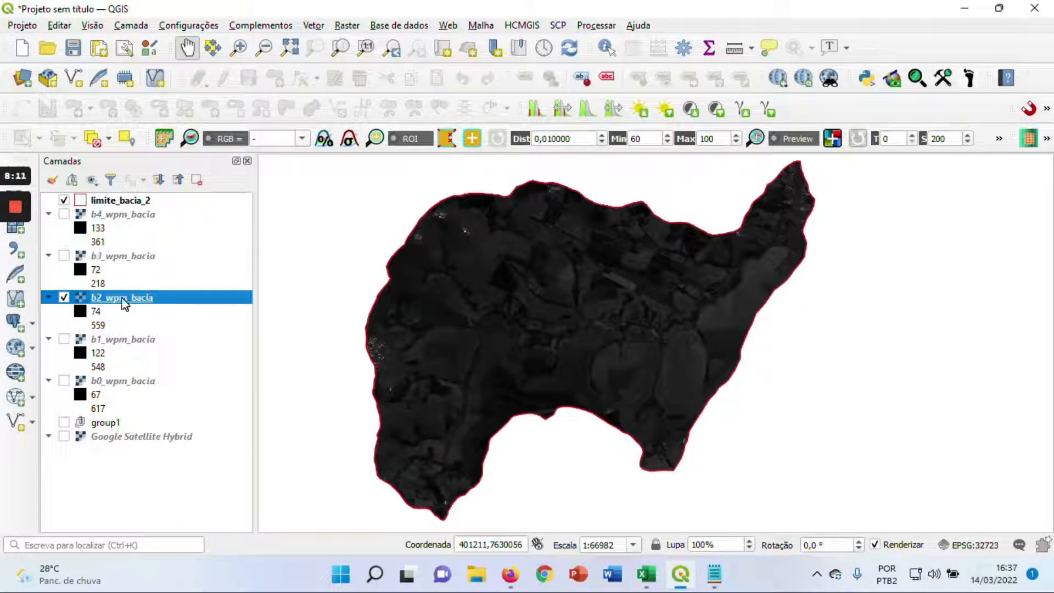
{"action": "left_click", "coordinate": [533, 111]}
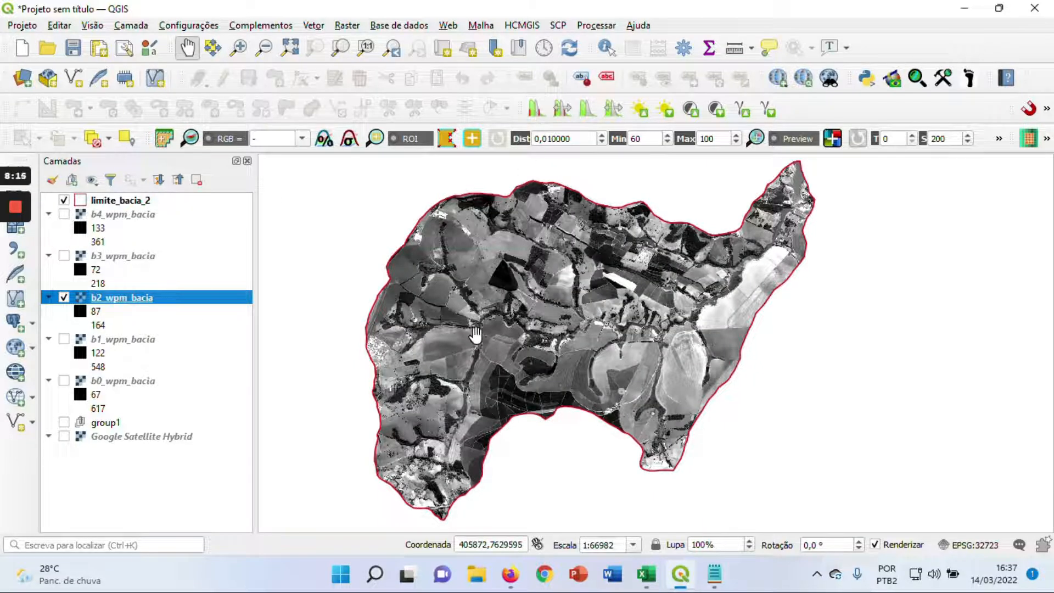
{"action": "scroll", "coordinate": [475, 334], "scroll_direction": "up", "scroll_amount": 1}
{"action": "left_click_drag", "start_coordinate": [628, 310], "coordinate": [674, 303]}
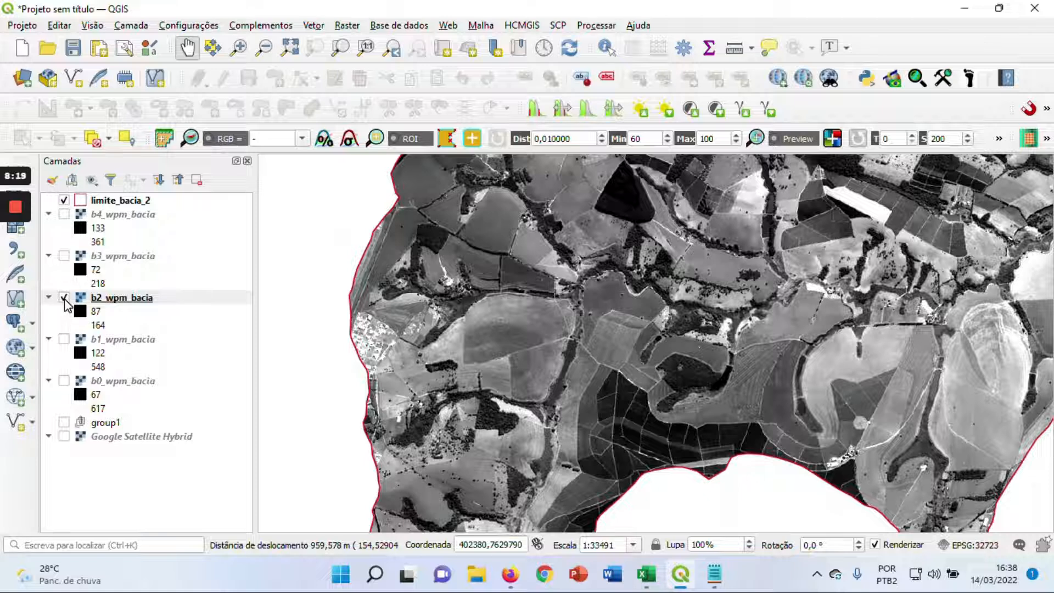
Display b1_wpm_bacia in place of b2_wpm_bacia and enhance its contrast with the local cumulative cut stretch
{"action": "left_click", "coordinate": [64, 297]}
{"action": "left_click", "coordinate": [64, 338]}
{"action": "scroll", "coordinate": [566, 257], "scroll_direction": "down", "scroll_amount": 1}
{"action": "left_click_drag", "start_coordinate": [648, 243], "coordinate": [573, 297]}
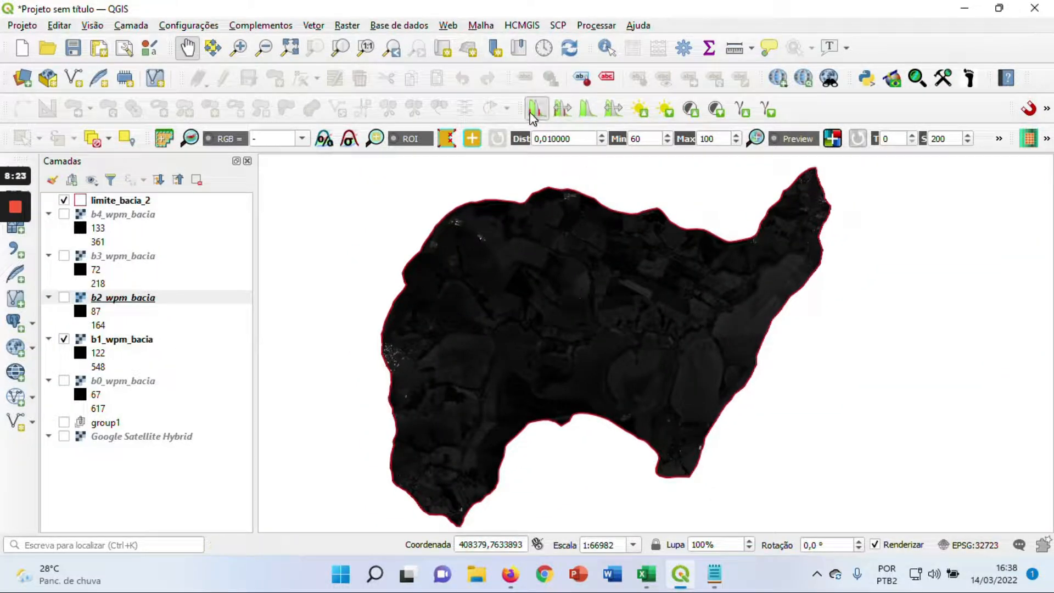
{"action": "left_click", "coordinate": [122, 341]}
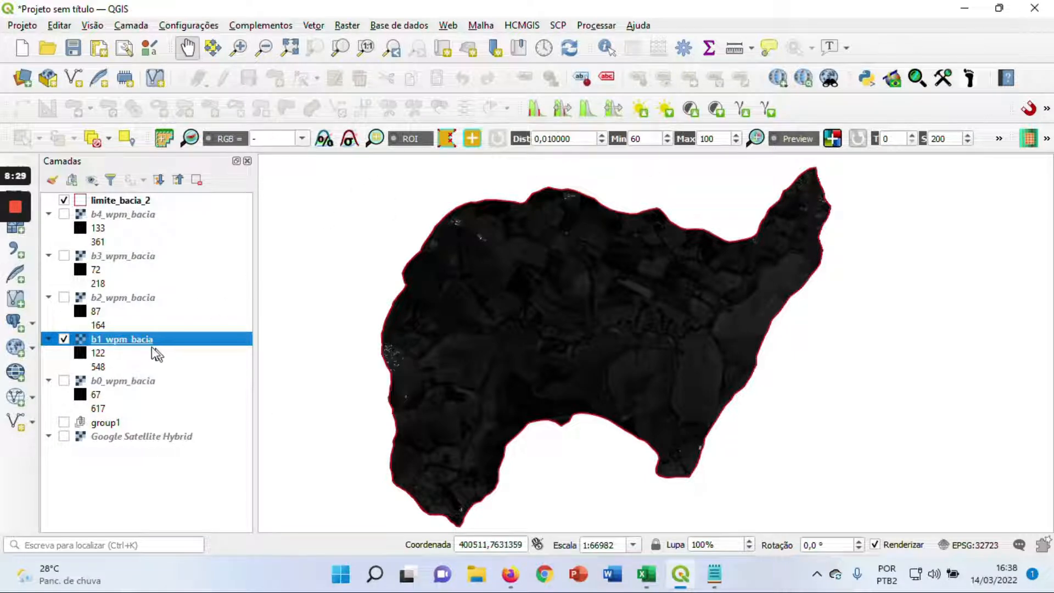
{"action": "left_click", "coordinate": [535, 110]}
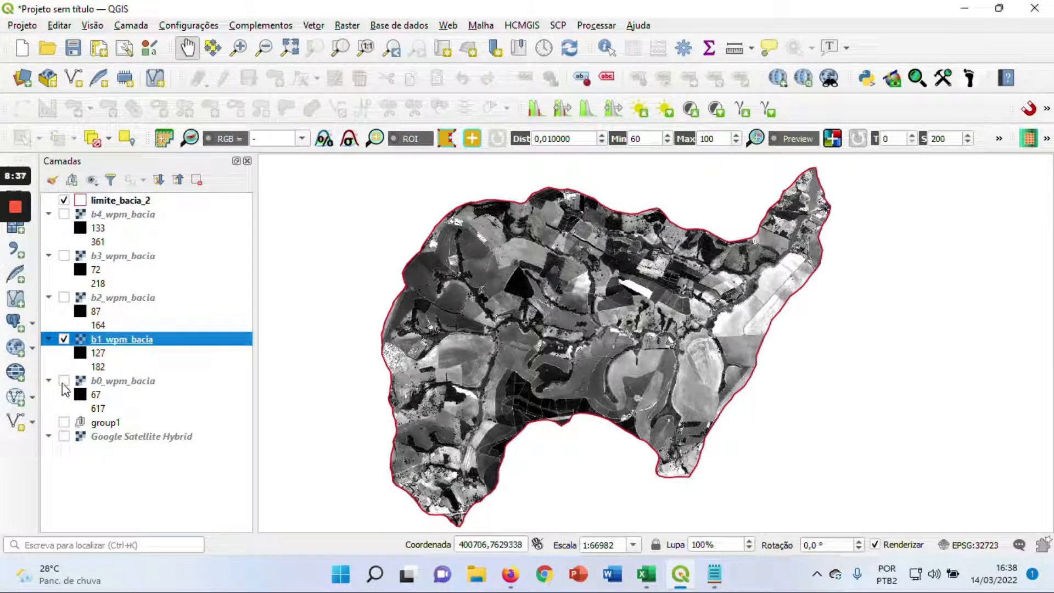
Display b0_wpm_bacia in place of b1_wpm_bacia and enhance its contrast with the local cumulative cut stretch
{"action": "left_click", "coordinate": [63, 381]}
{"action": "left_click", "coordinate": [64, 340]}
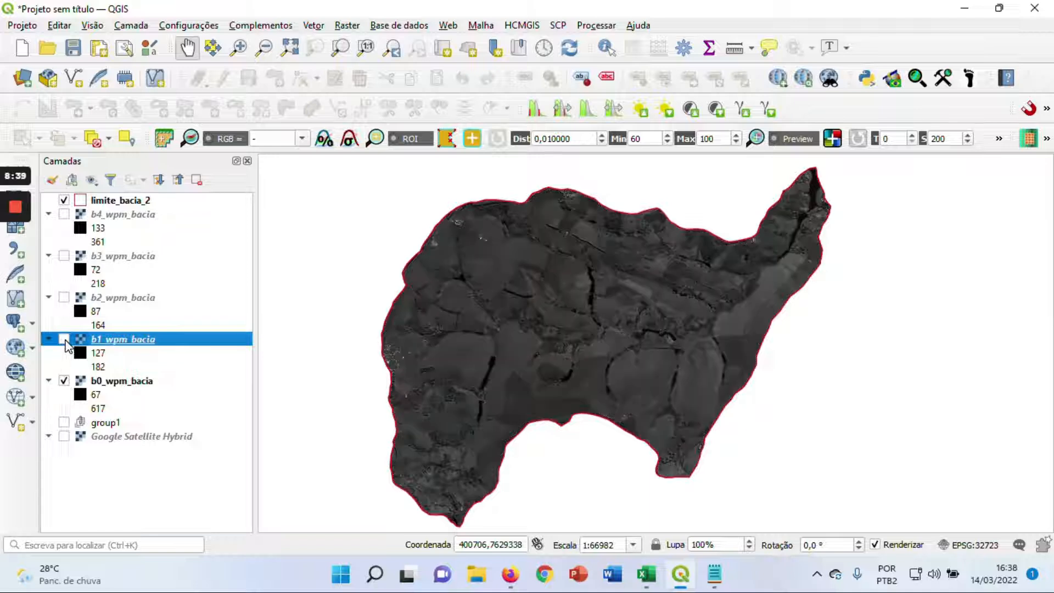
{"action": "left_click", "coordinate": [122, 381]}
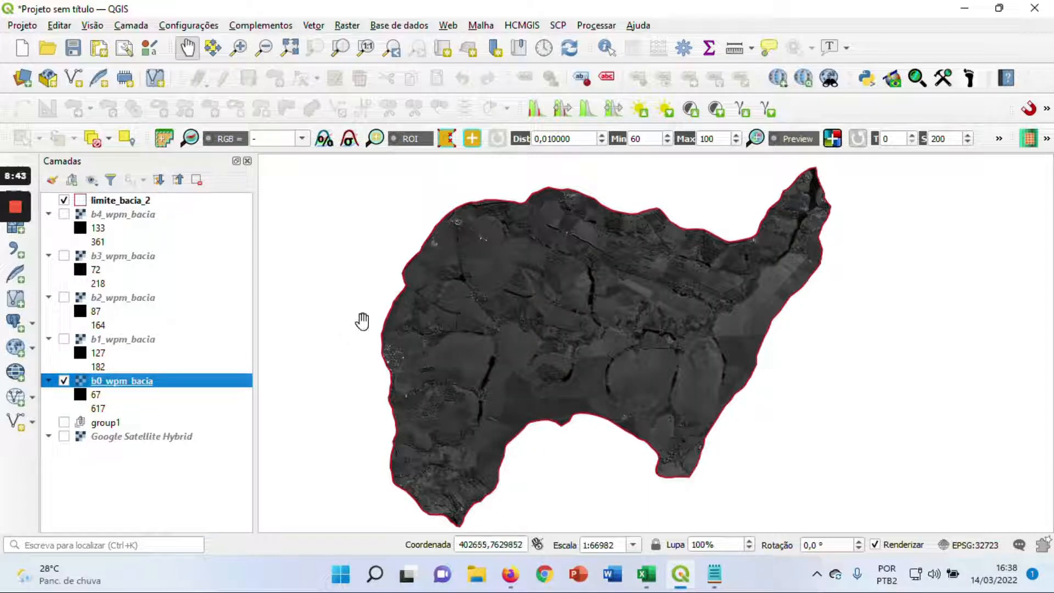
{"action": "left_click", "coordinate": [538, 109]}
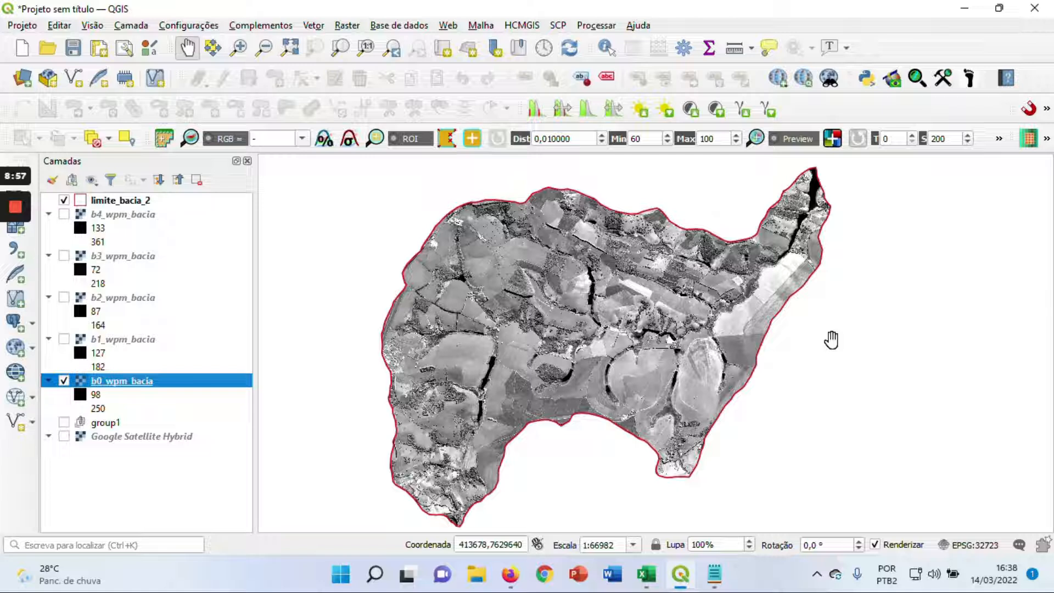
Switch to the rotinas_QGIS notes in Notepad and append "(plugin OTP pansharpening" to the end of item 6
{"action": "left_click", "coordinate": [715, 574]}
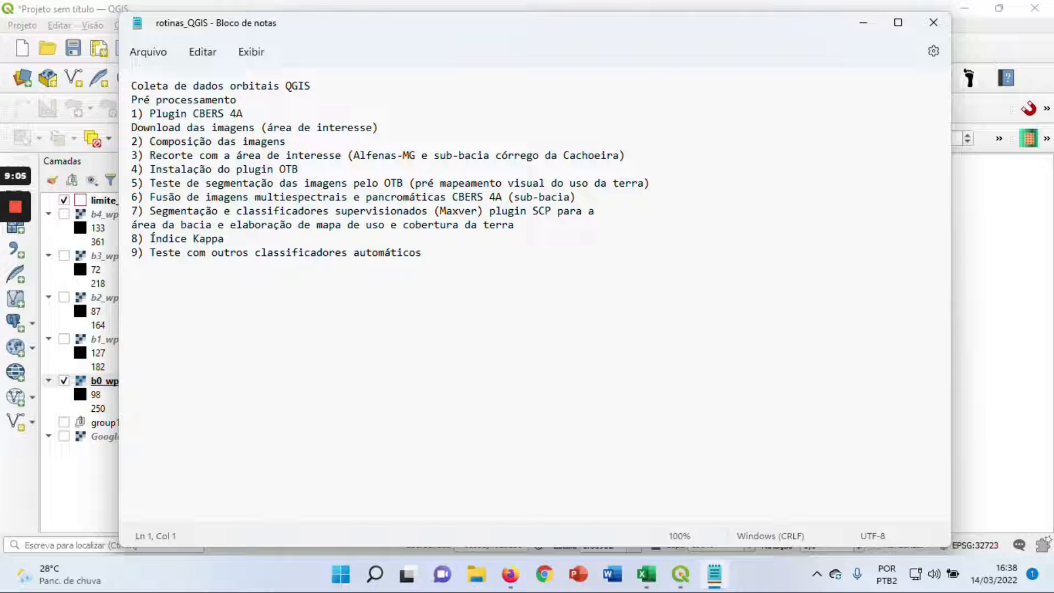
{"action": "left_click", "coordinate": [576, 197]}
{"action": "type", "text": "("}
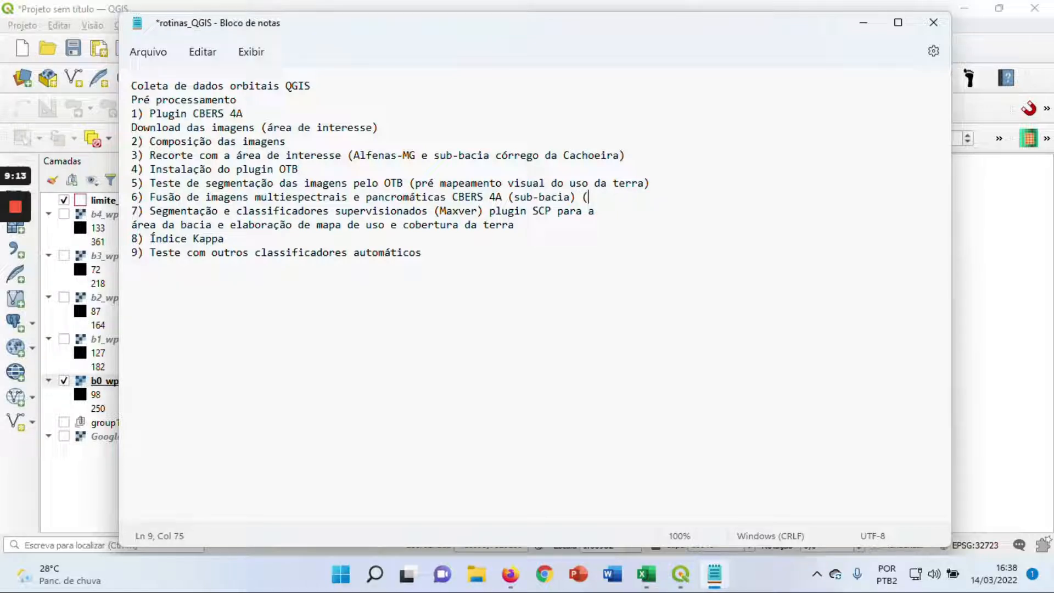
{"action": "type", "text": "plugin OTP "}
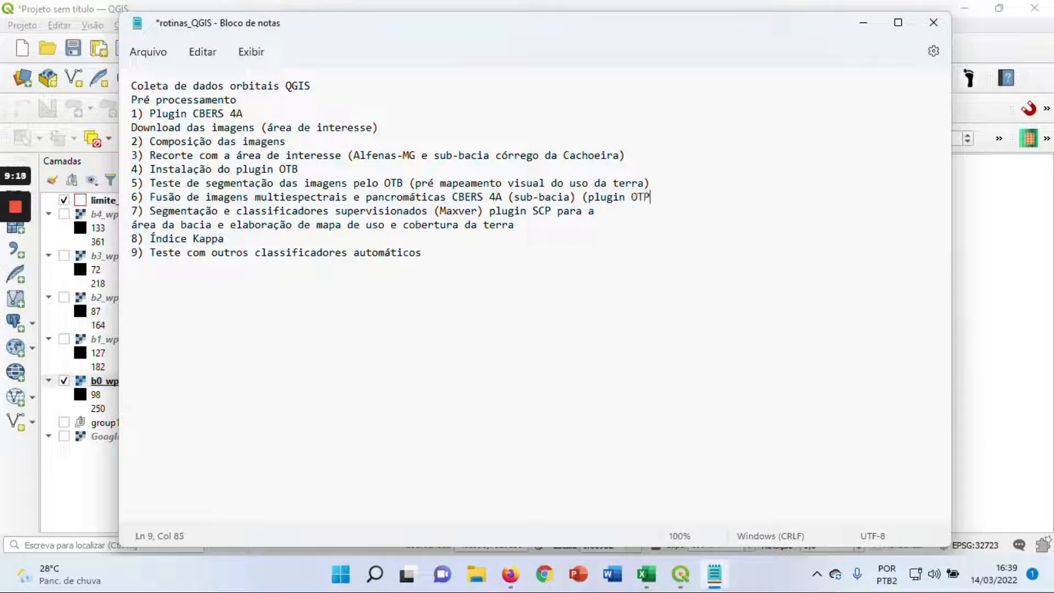
{"action": "type", "text": "pansharpening"}
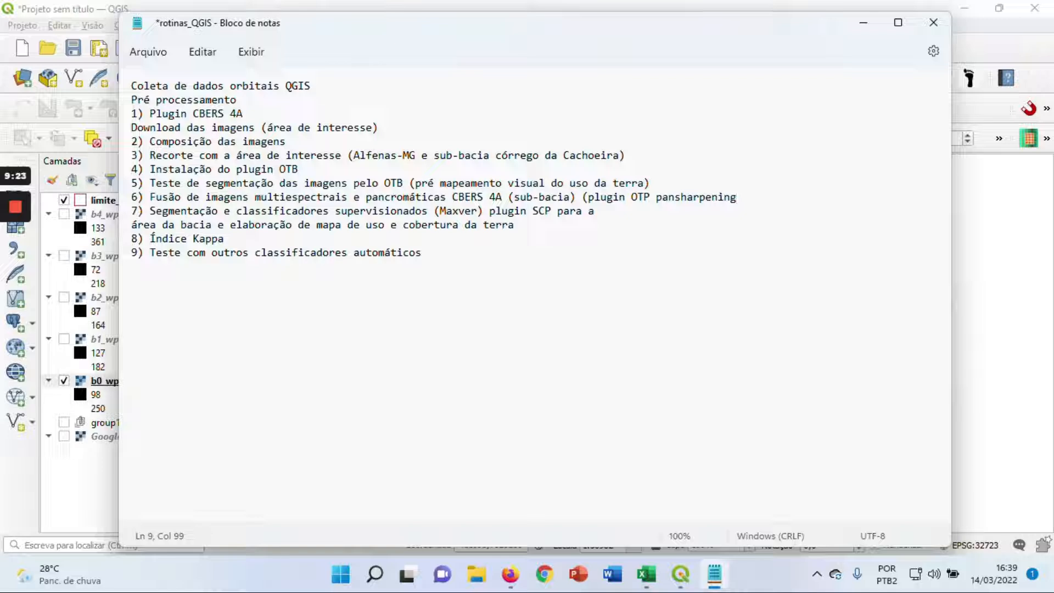
{"action": "type", "text": ")"}
Close the parenthesis in item 6, add "e GDAL" after "pansharpening" inside it, and widen the notes window
{"action": "key", "text": "Left"}
{"action": "type", "text": "e GDAL"}
{"action": "left_click_drag", "start_coordinate": [119, 267], "coordinate": [70, 266]}
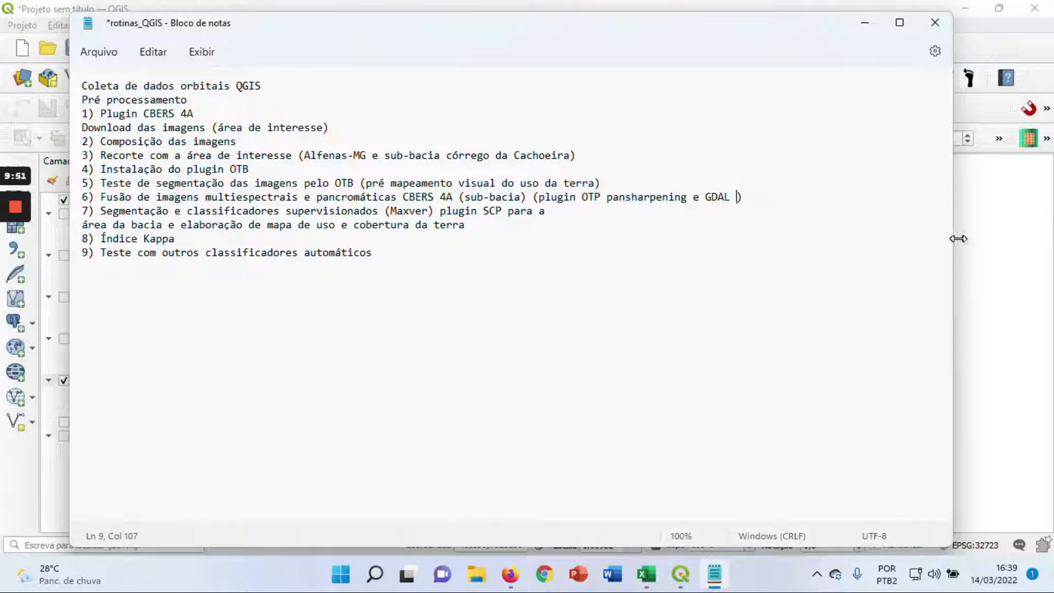
Widen the notes window and add "modelador gráfico" after "GDAL" inside the parenthesis of item 6
{"action": "left_click_drag", "start_coordinate": [953, 236], "coordinate": [1013, 244]}
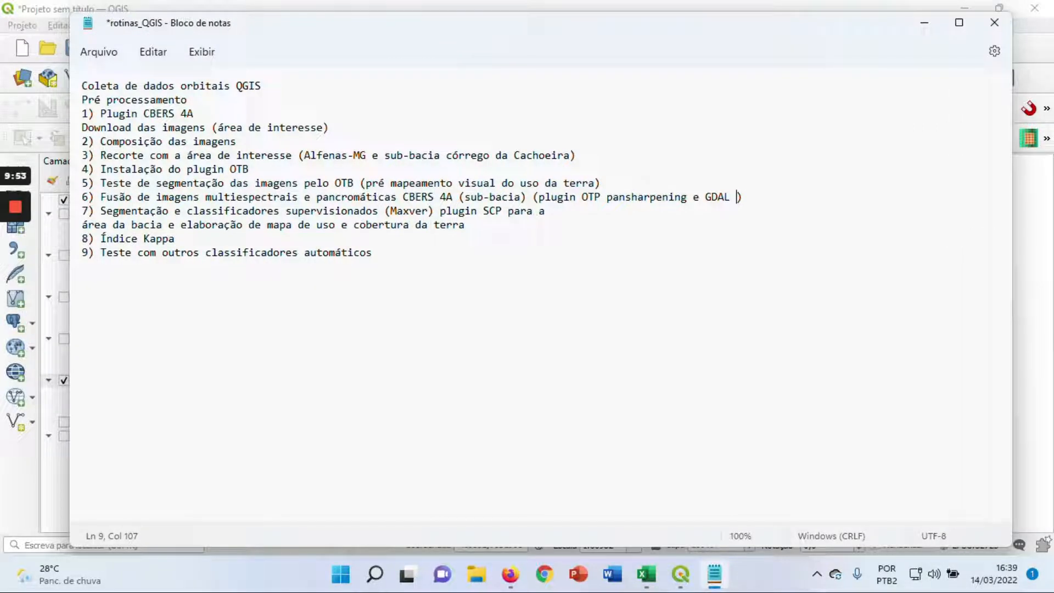
{"action": "type", "text": "modelador gráfico"}
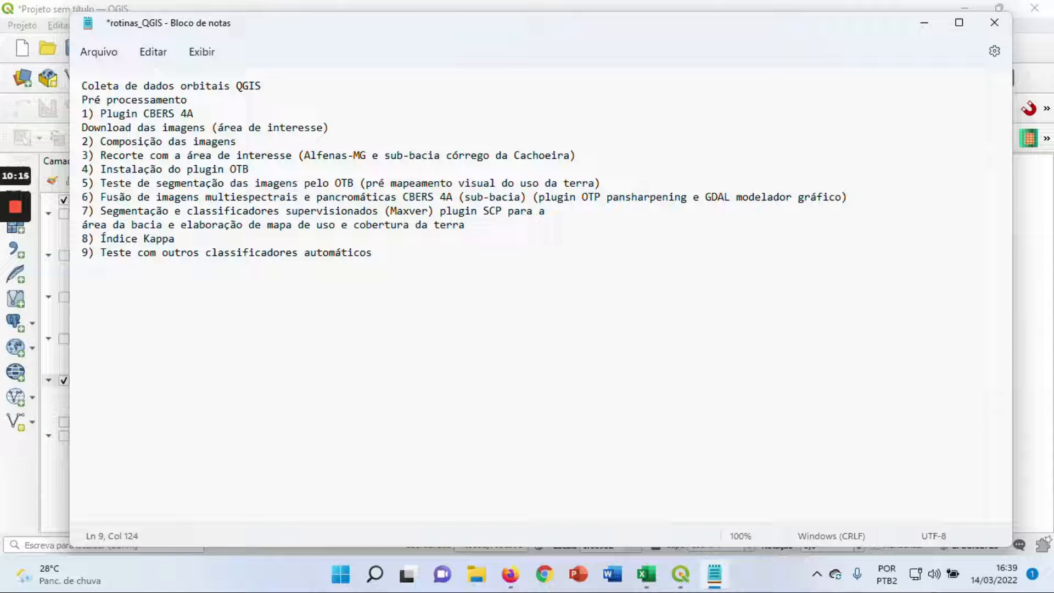
Correct "OTP" to "OTB" in the plugin name in item 6 of the notes
{"action": "left_click_drag", "start_coordinate": [705, 197], "coordinate": [731, 202]}
{"action": "left_click", "coordinate": [768, 198]}
{"action": "left_click", "coordinate": [601, 197]}
{"action": "key", "text": "BackSpace"}
{"action": "type", "text": "B"}
Highlight "modelador gráfico" in item 6, then minimize the notes to return to QGIS
{"action": "left_click_drag", "start_coordinate": [736, 197], "coordinate": [811, 196]}
{"action": "key", "text": "shift+Right"}
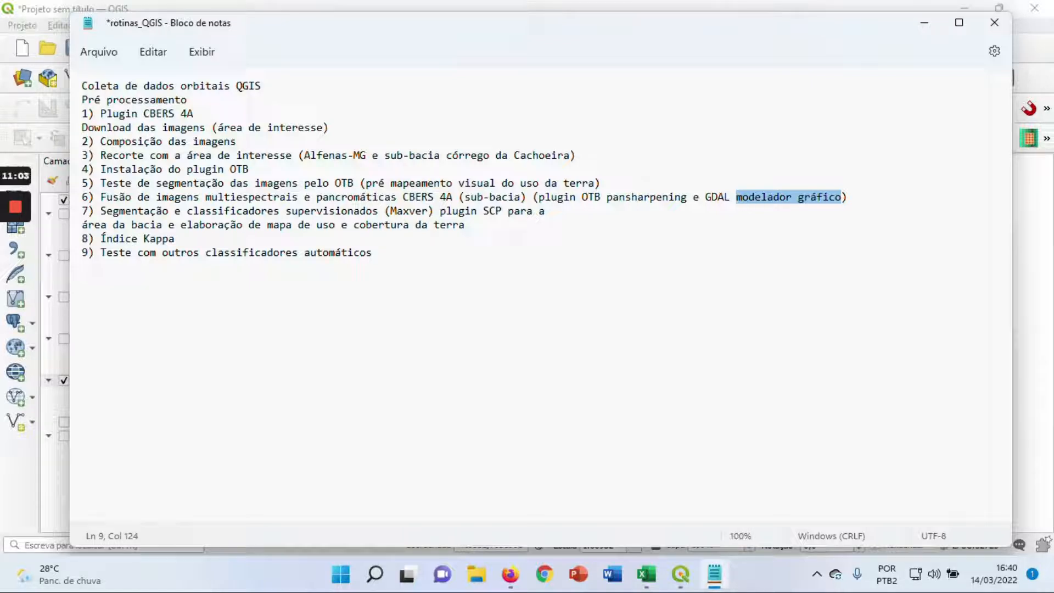
{"action": "left_click", "coordinate": [736, 197]}
{"action": "left_click_drag", "start_coordinate": [737, 197], "coordinate": [843, 201]}
{"action": "left_click", "coordinate": [924, 23]}
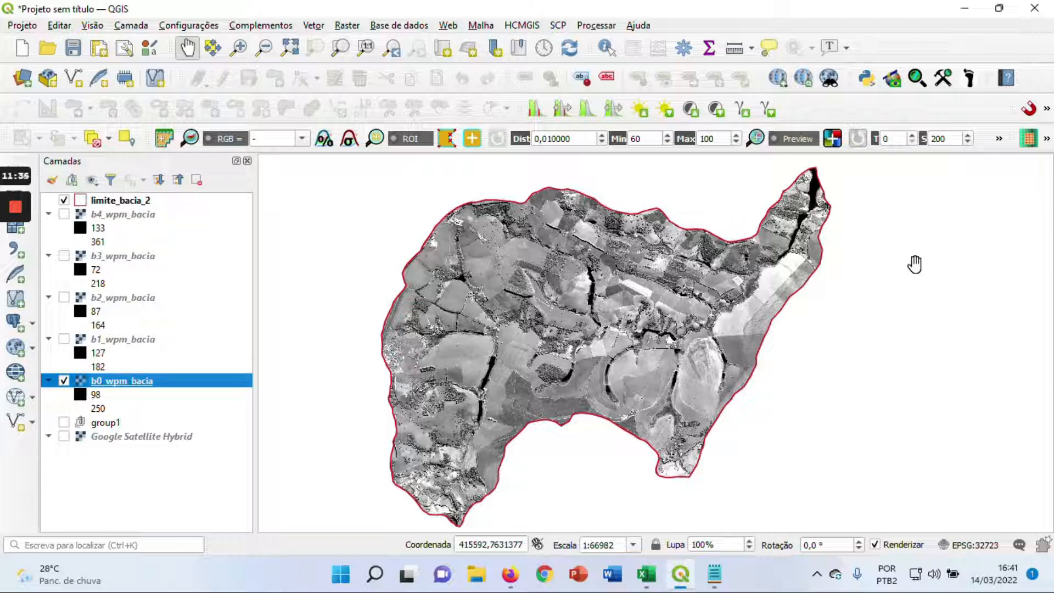
Show the Processing Toolbox and expand the OTB group to list its tool categories
{"action": "left_click", "coordinate": [683, 52]}
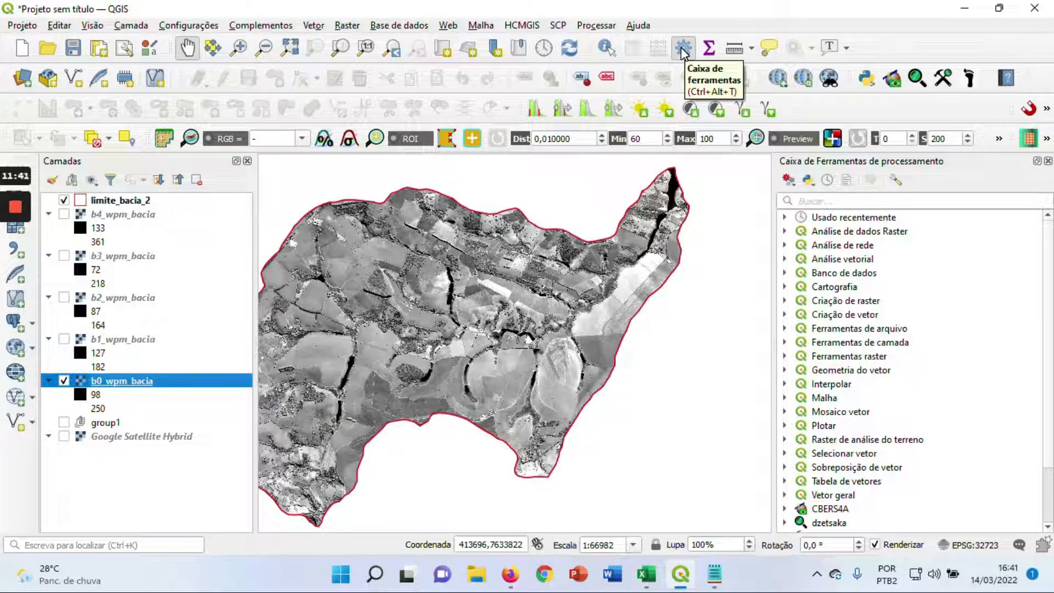
{"action": "left_click", "coordinate": [604, 25]}
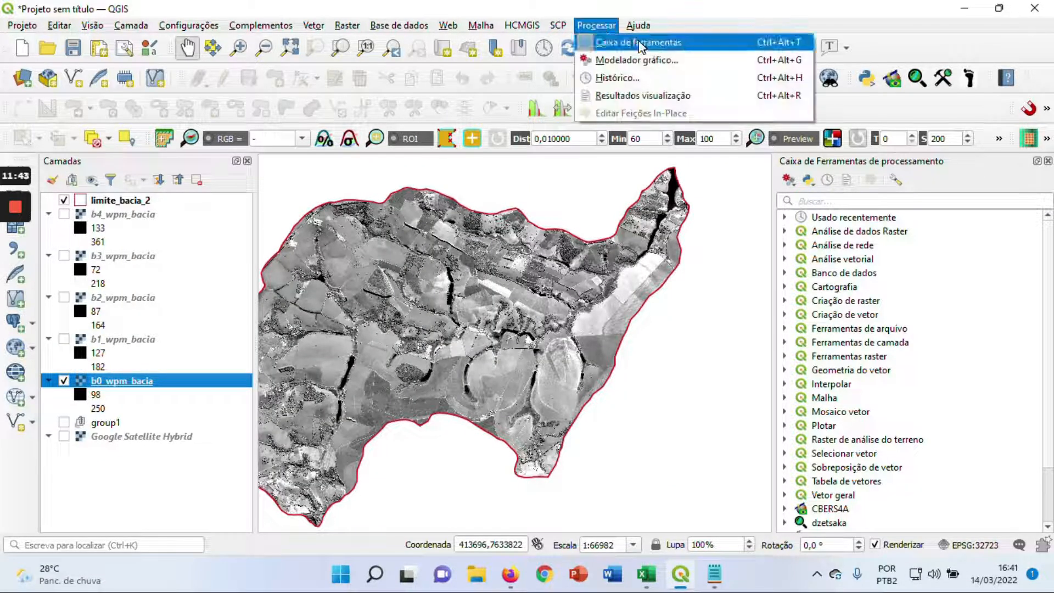
{"action": "left_click", "coordinate": [903, 41]}
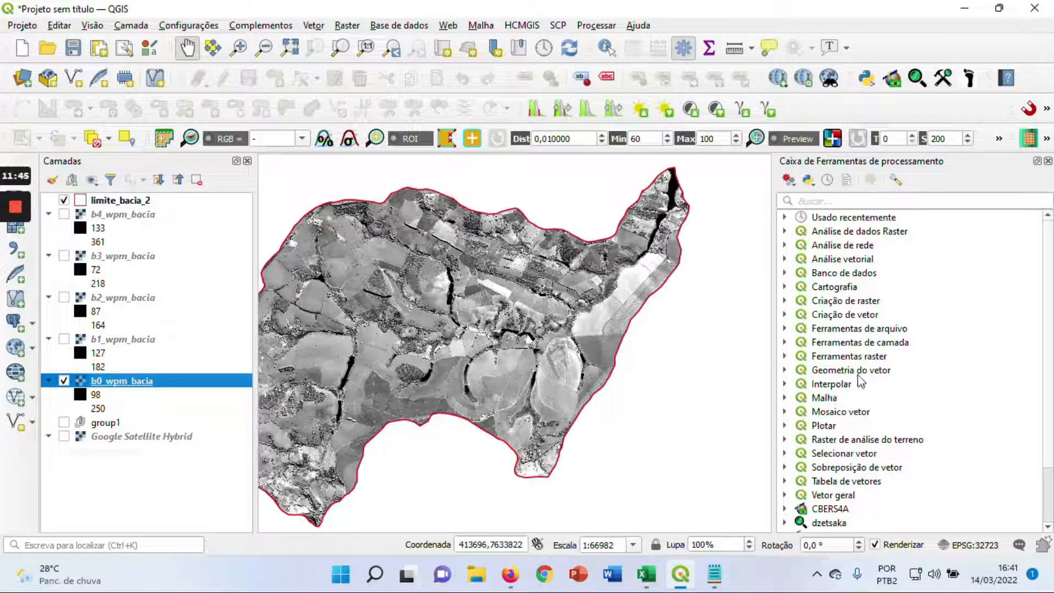
{"action": "left_click", "coordinate": [1050, 306]}
{"action": "left_click_drag", "start_coordinate": [1049, 311], "coordinate": [1049, 384]}
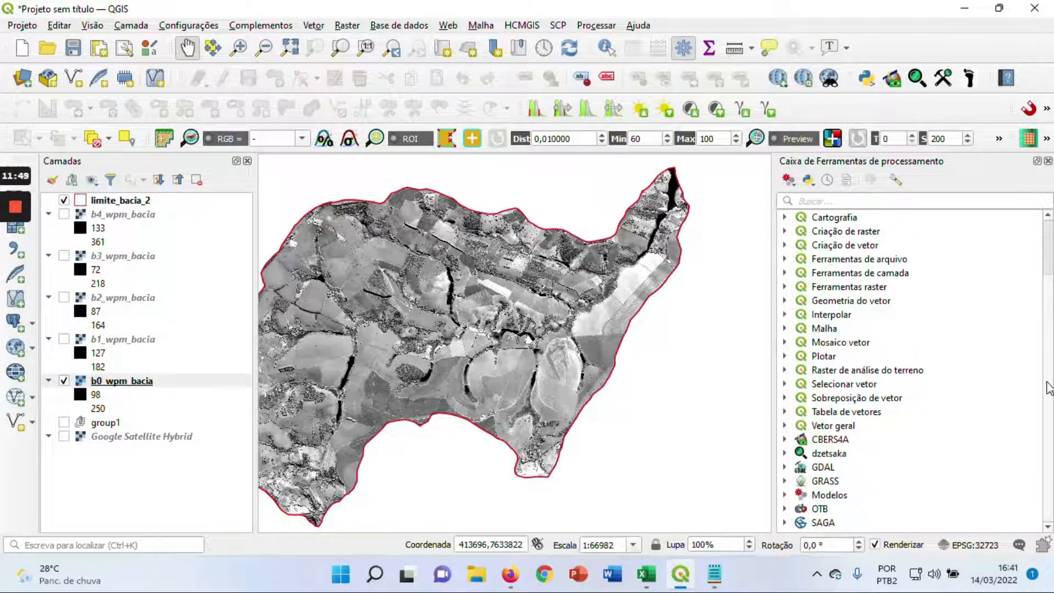
{"action": "left_click", "coordinate": [784, 509]}
{"action": "left_click_drag", "start_coordinate": [1049, 420], "coordinate": [1039, 511]}
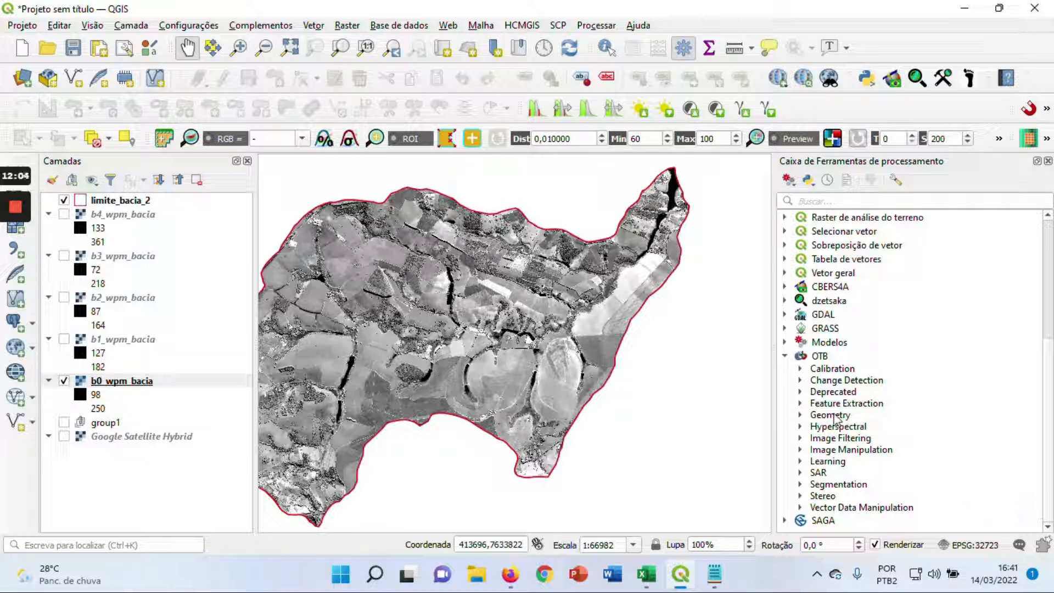
Open the Superimpose tool from OTB's Geometry category and pick b0_wpm_bacia as the reference input
{"action": "left_click", "coordinate": [800, 416]}
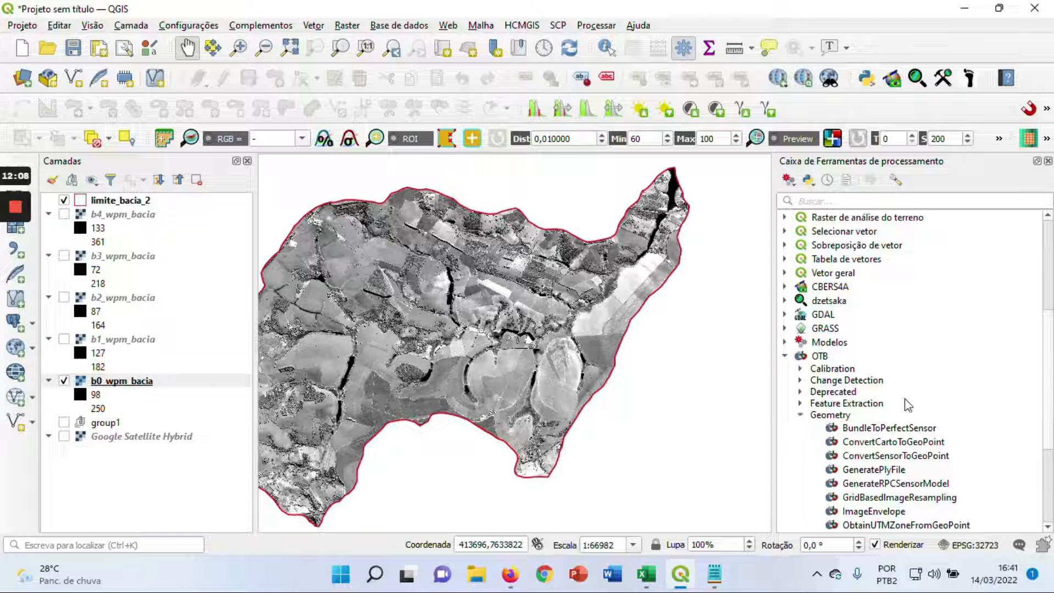
{"action": "left_click_drag", "start_coordinate": [1047, 353], "coordinate": [1041, 410]}
{"action": "left_click", "coordinate": [885, 461]}
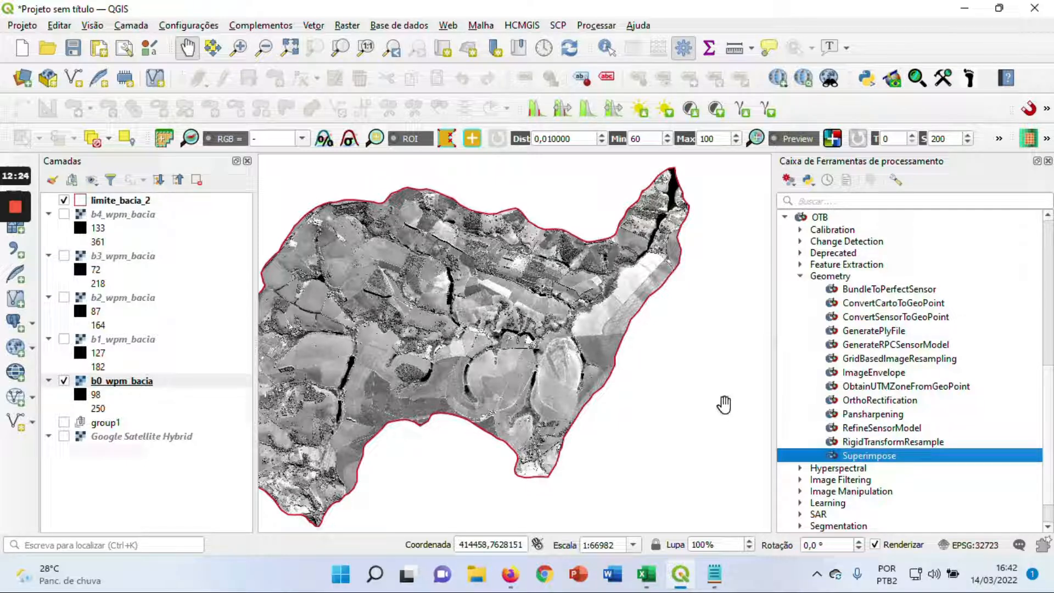
{"action": "double_click", "coordinate": [903, 457]}
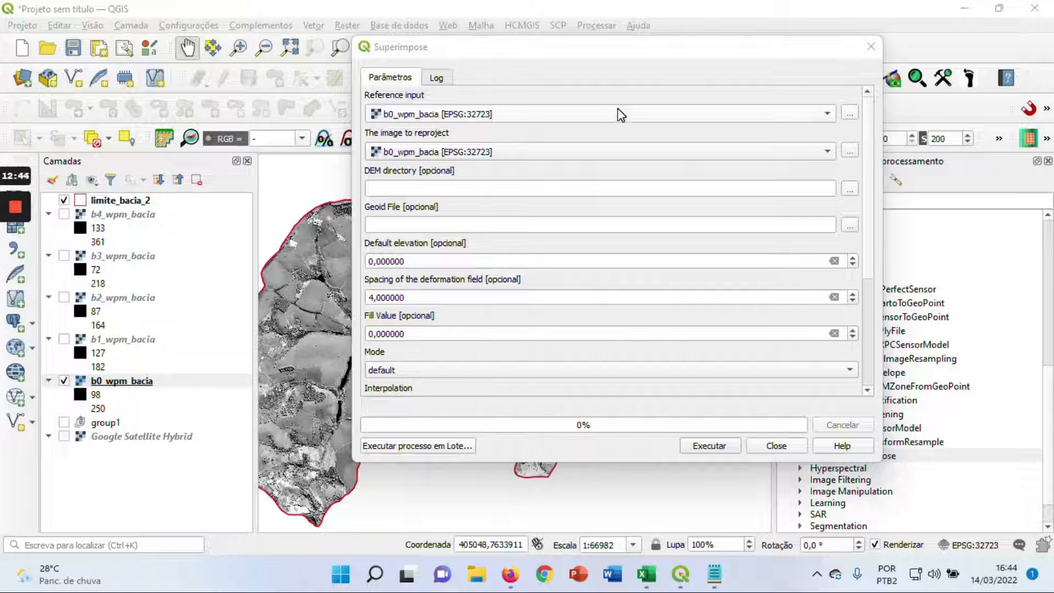
{"action": "left_click", "coordinate": [594, 114]}
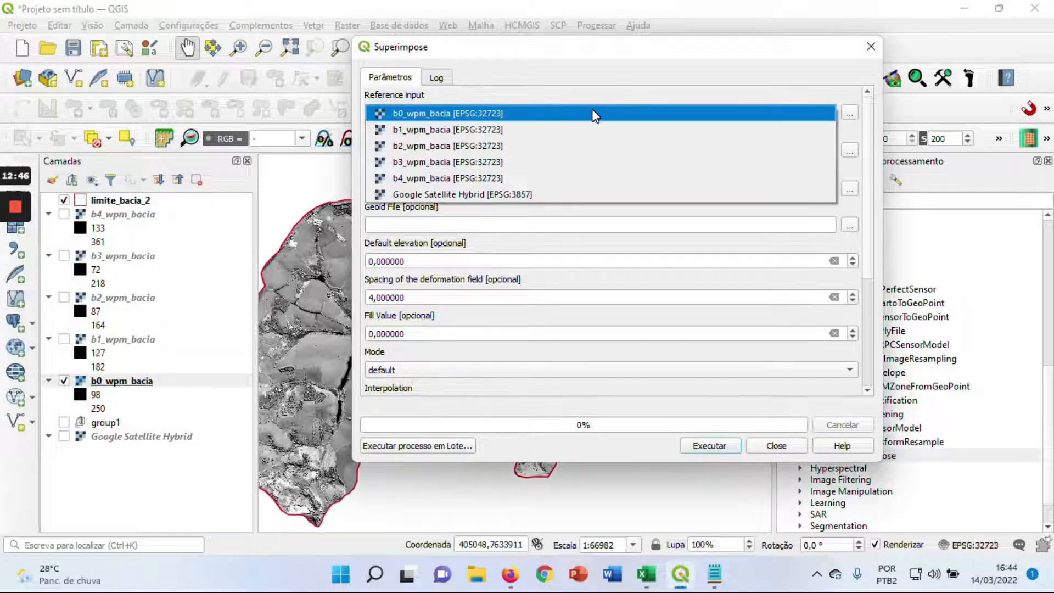
{"action": "left_click", "coordinate": [579, 117]}
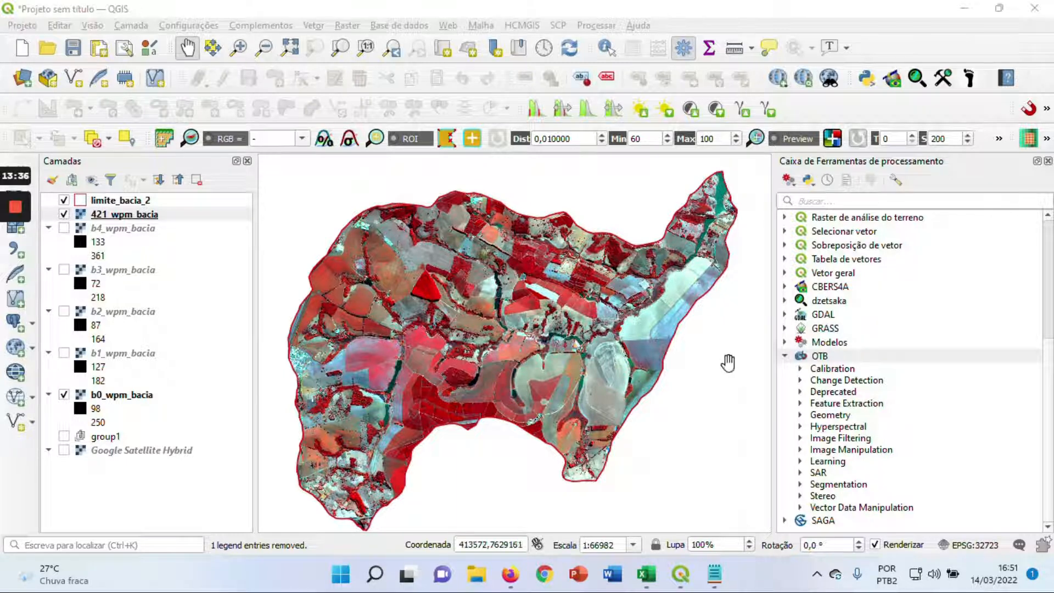
Check the 421_wpm_bacia composite on the map, then open OTB's Superimpose tool from the Geometry category
{"action": "scroll", "coordinate": [467, 302], "scroll_direction": "up", "scroll_amount": 1}
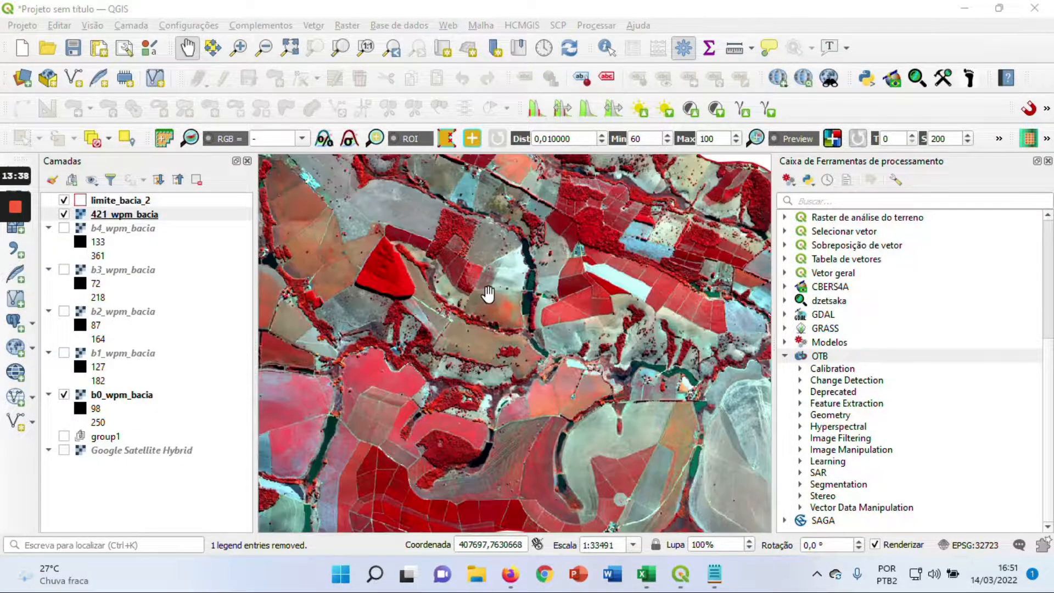
{"action": "scroll", "coordinate": [487, 298], "scroll_direction": "down", "scroll_amount": 1}
{"action": "mouse_move", "coordinate": [465, 350]}
{"action": "left_mouse_down"}
{"action": "mouse_move", "coordinate": [467, 326]}
{"action": "mouse_move", "coordinate": [469, 341]}
{"action": "left_mouse_up"}
{"action": "left_click_drag", "start_coordinate": [617, 339], "coordinate": [599, 345]}
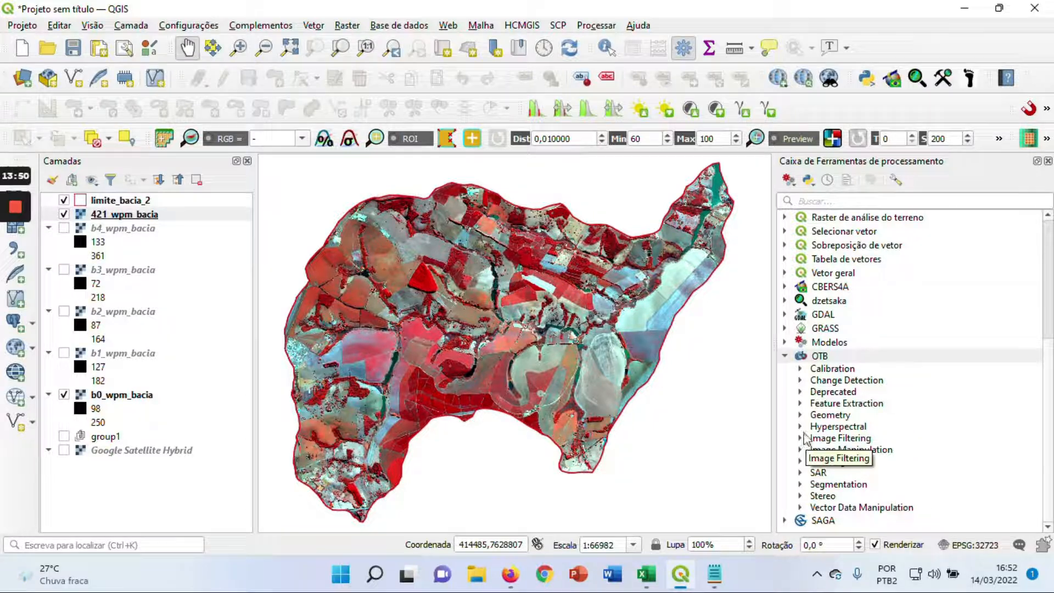
{"action": "left_click", "coordinate": [800, 415]}
{"action": "scroll", "coordinate": [883, 460], "scroll_direction": "down", "scroll_amount": 1}
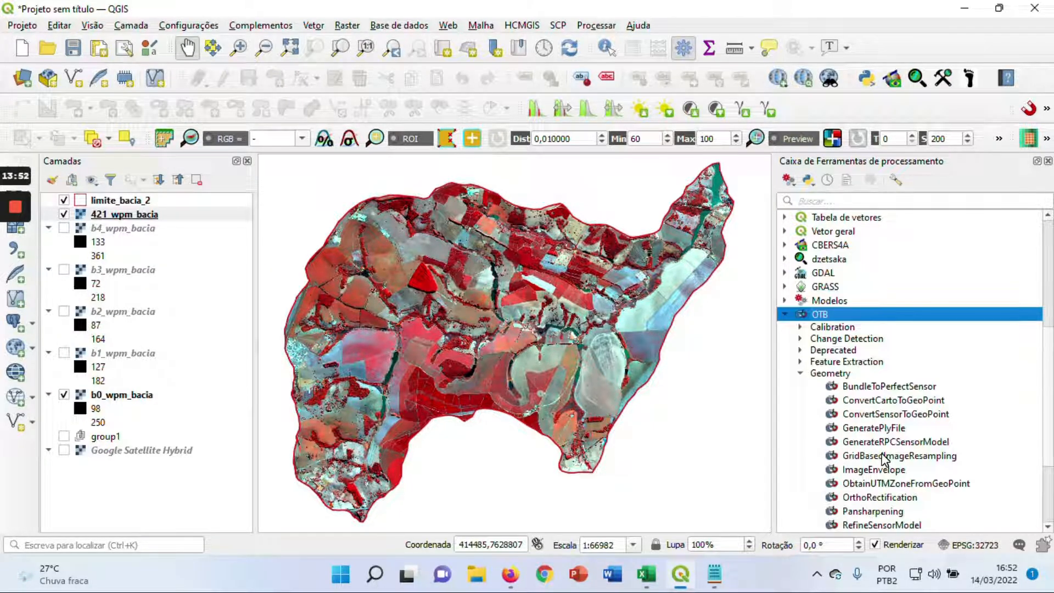
{"action": "scroll", "coordinate": [884, 460], "scroll_direction": "down", "scroll_amount": 1}
{"action": "double_click", "coordinate": [876, 470]}
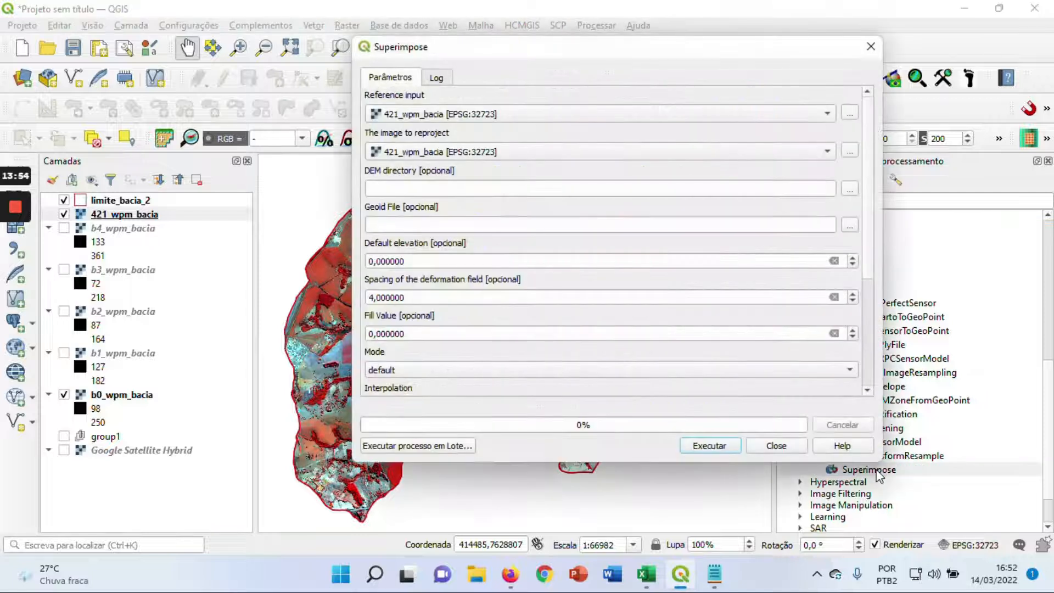
Set b0_wpm_bacia as the Superimpose reference input and 421_wpm_bacia as the image to reproject
{"action": "left_click", "coordinate": [557, 115]}
{"action": "left_click", "coordinate": [486, 130]}
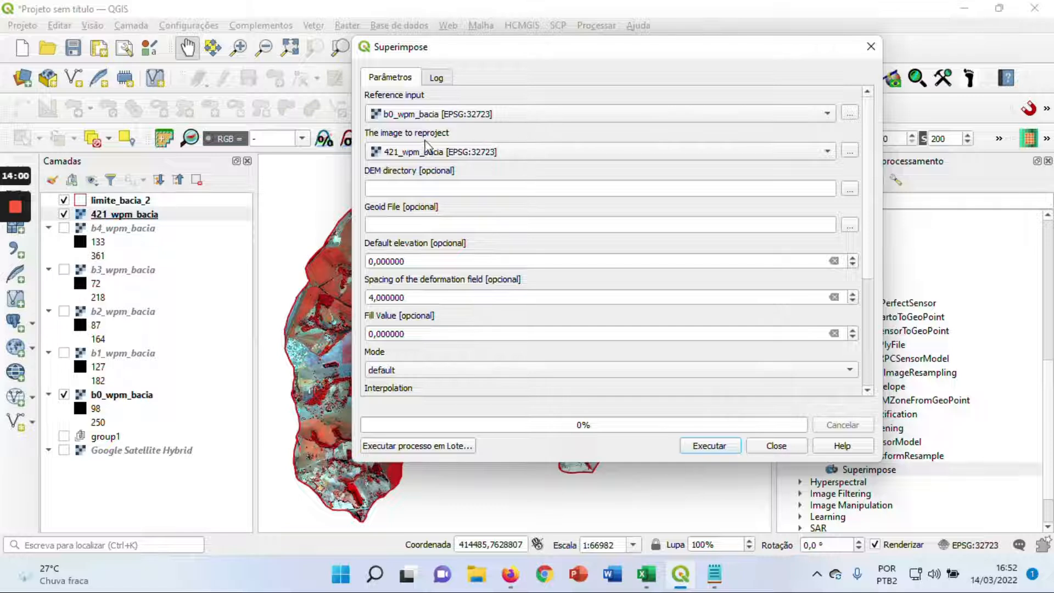
{"action": "left_click", "coordinate": [517, 153]}
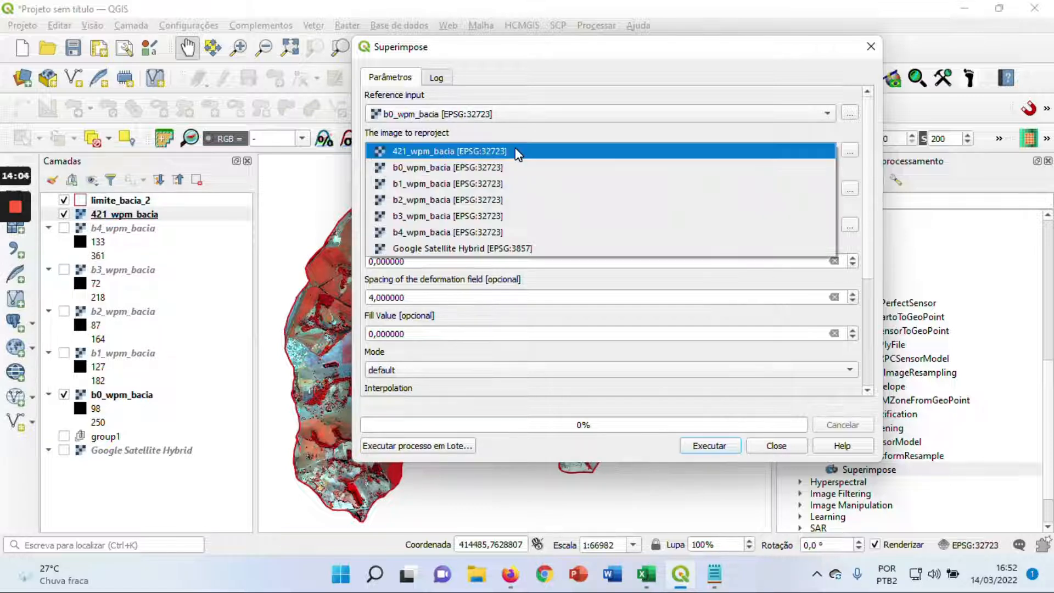
{"action": "left_click", "coordinate": [489, 154]}
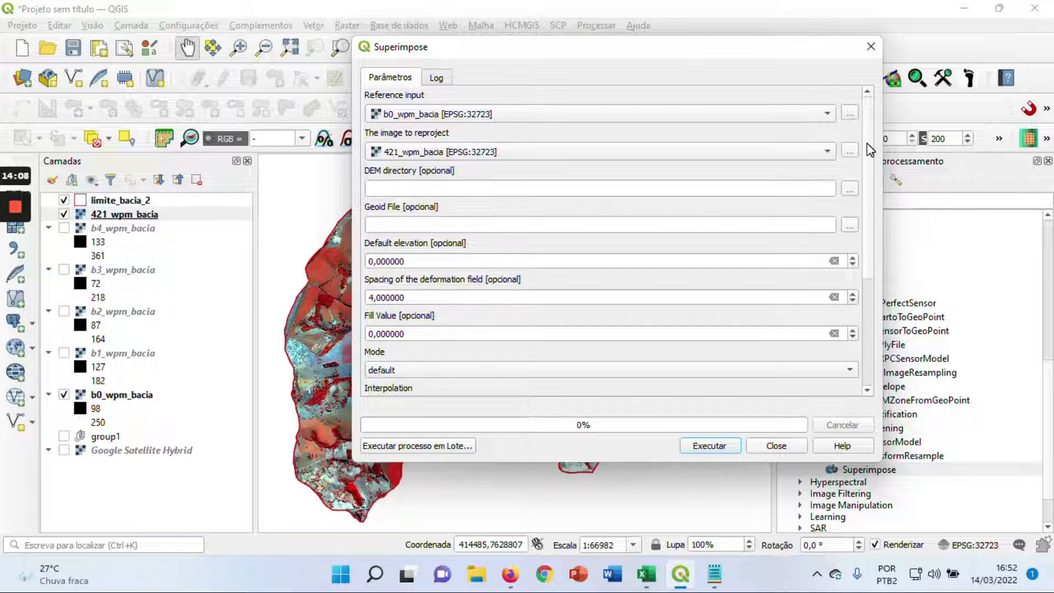
Keep bco as the Superimpose interpolation and set the output pixel type to int16
{"action": "left_click_drag", "start_coordinate": [869, 149], "coordinate": [868, 257]}
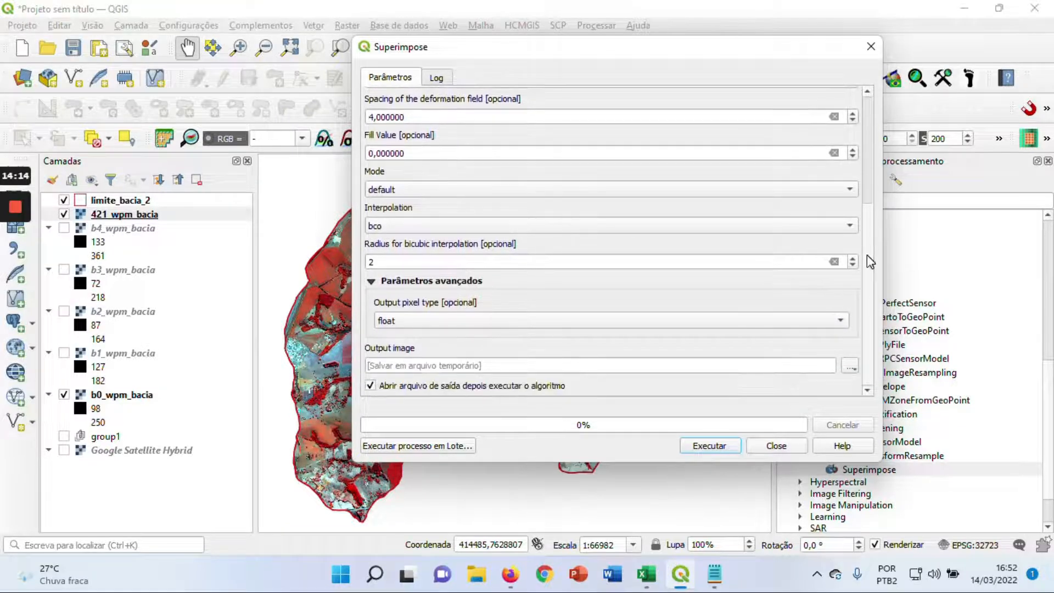
{"action": "left_click", "coordinate": [679, 229]}
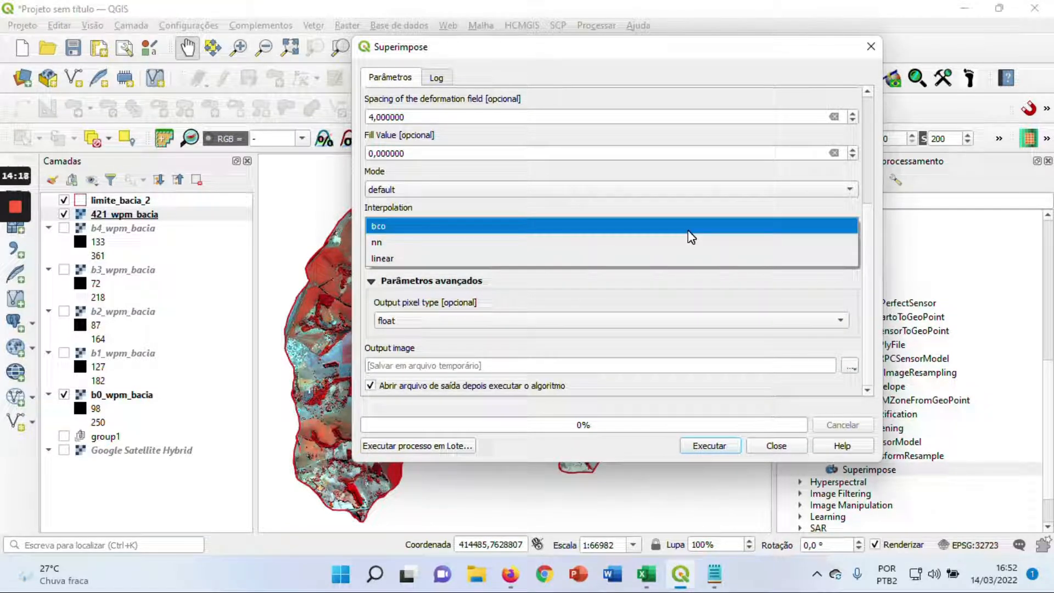
{"action": "left_click", "coordinate": [689, 231]}
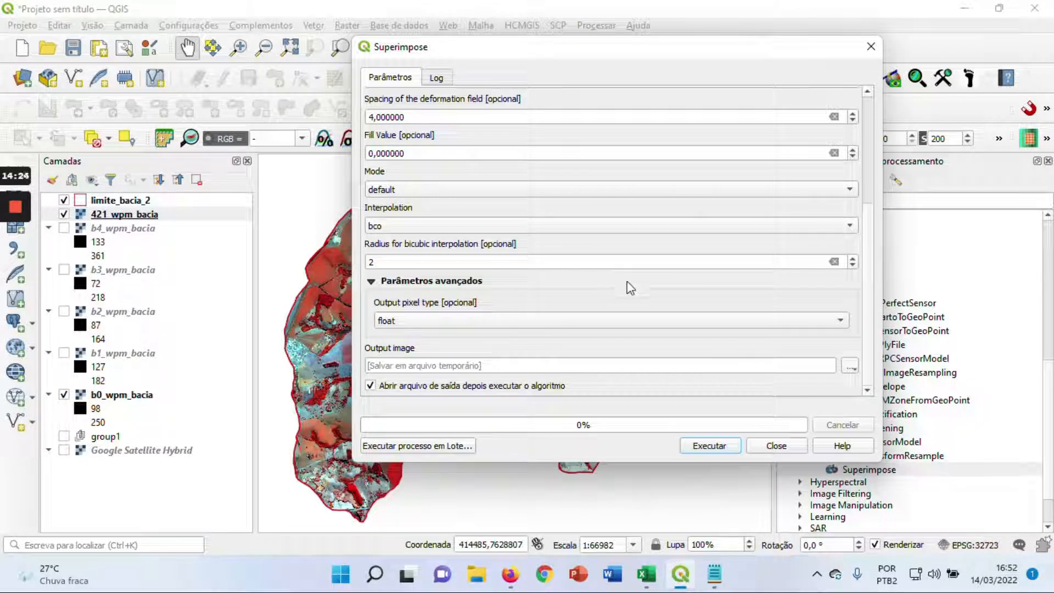
{"action": "left_click", "coordinate": [804, 324]}
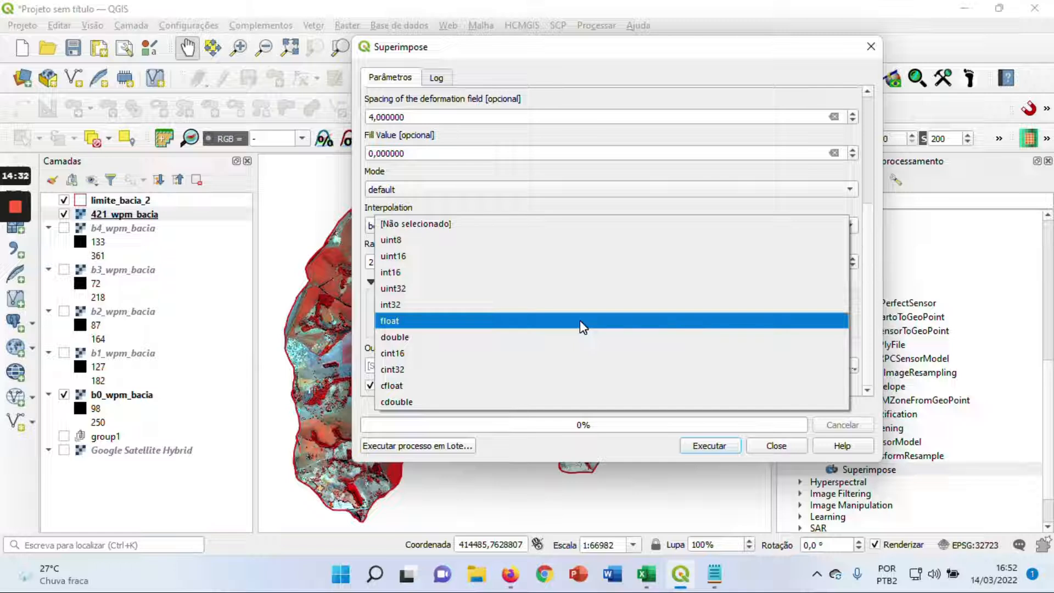
{"action": "left_click", "coordinate": [405, 272]}
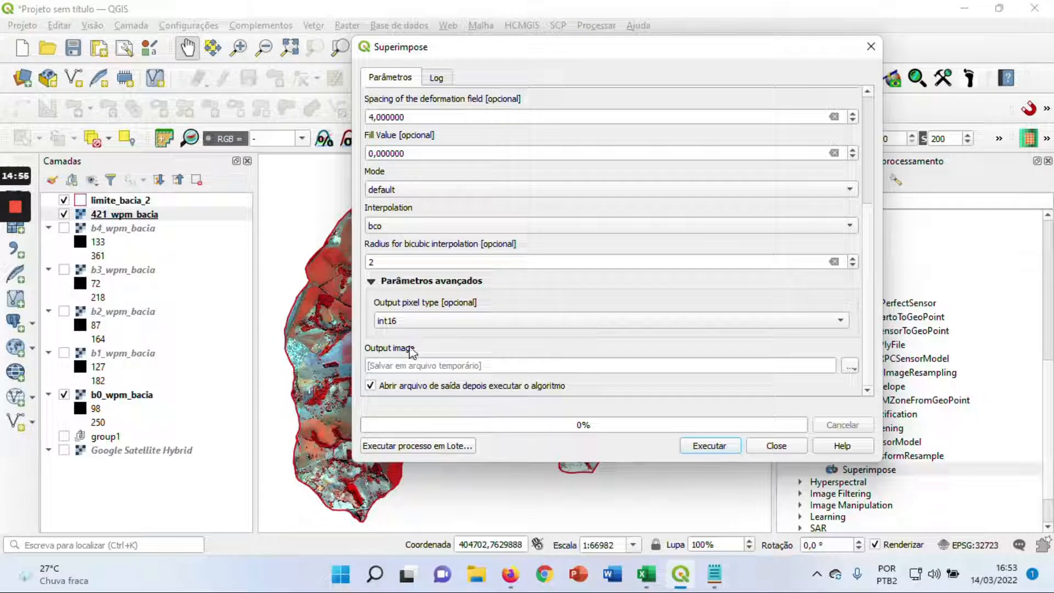
Set the output image to the file 421_xs_wpm_bacia.tif in the fusao folder and run Superimpose
{"action": "left_click", "coordinate": [851, 366]}
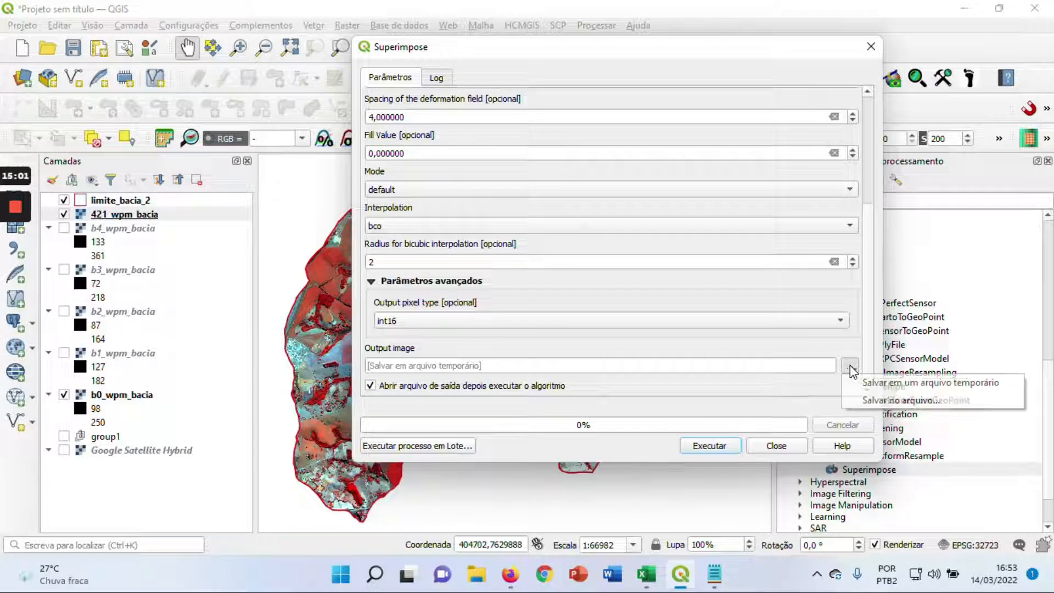
{"action": "left_click", "coordinate": [855, 400]}
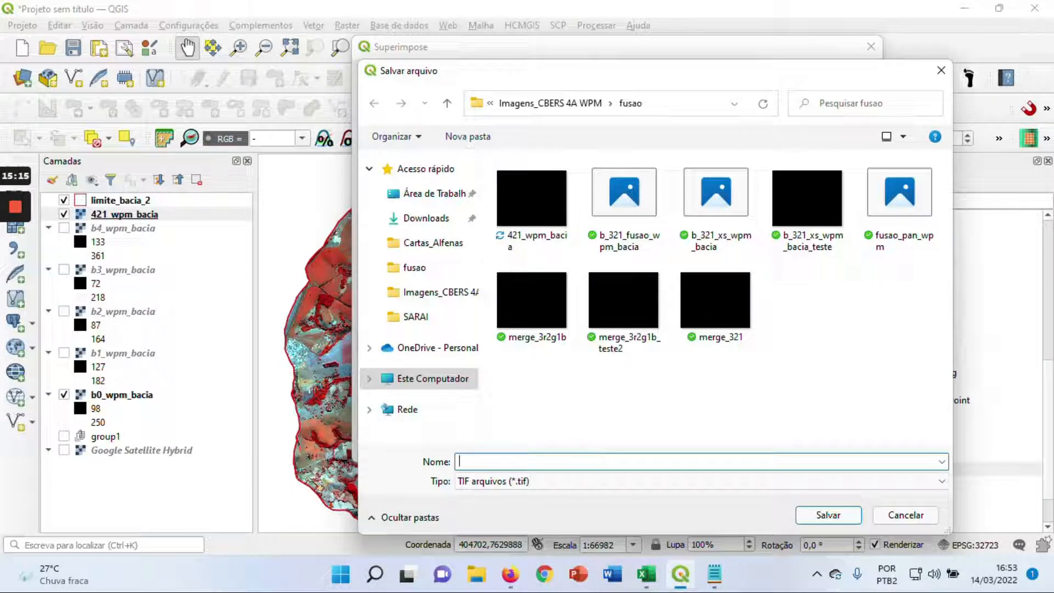
{"action": "type", "text": "42"}
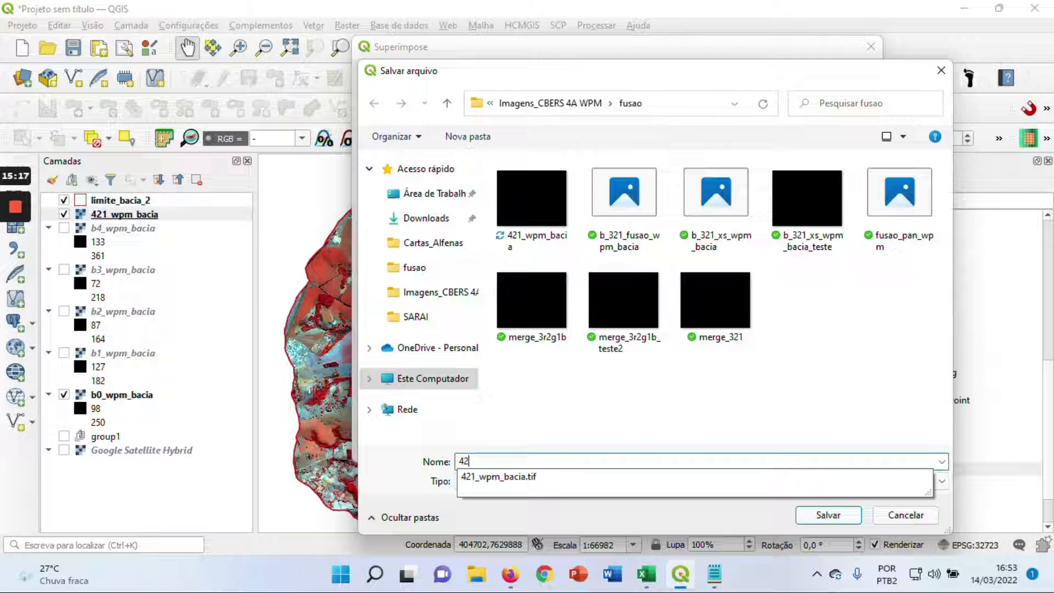
{"action": "type", "text": "1_x"}
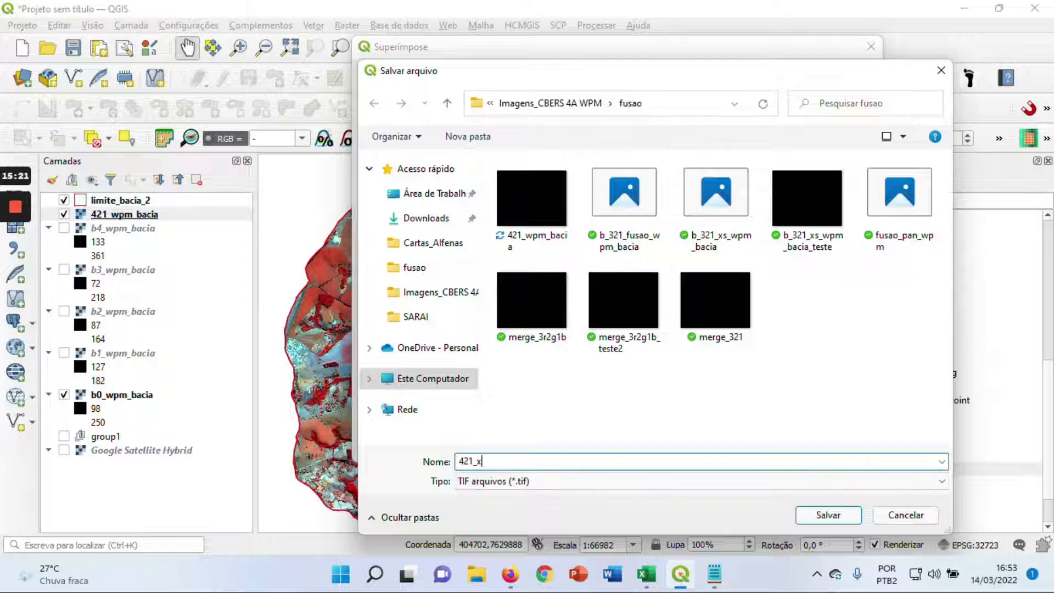
{"action": "type", "text": "c"}
{"action": "key", "text": "BackSpace"}
{"action": "type", "text": "s_wpm_bacia"}
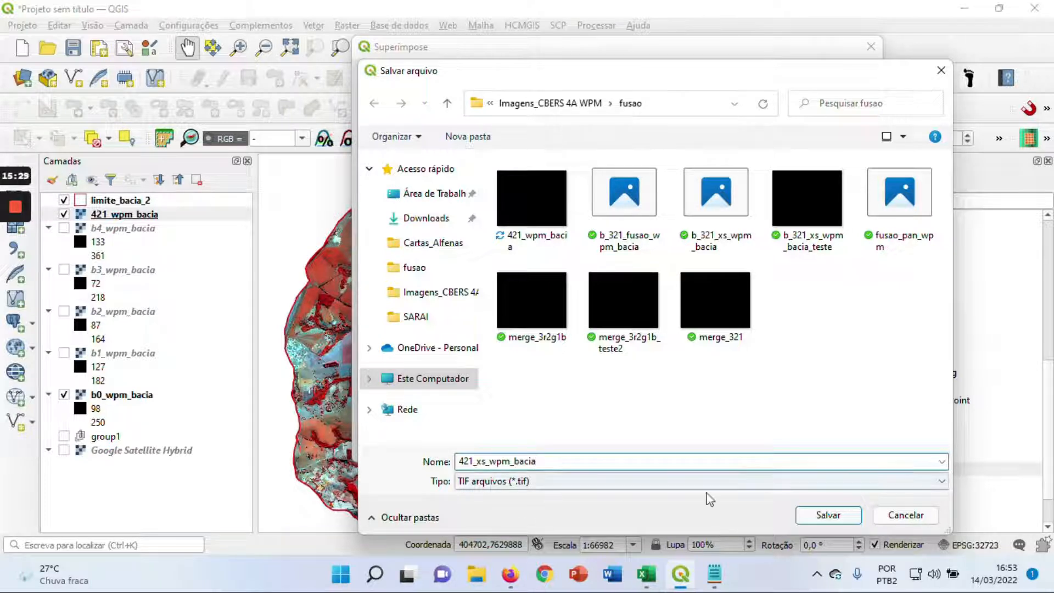
{"action": "left_click", "coordinate": [815, 521]}
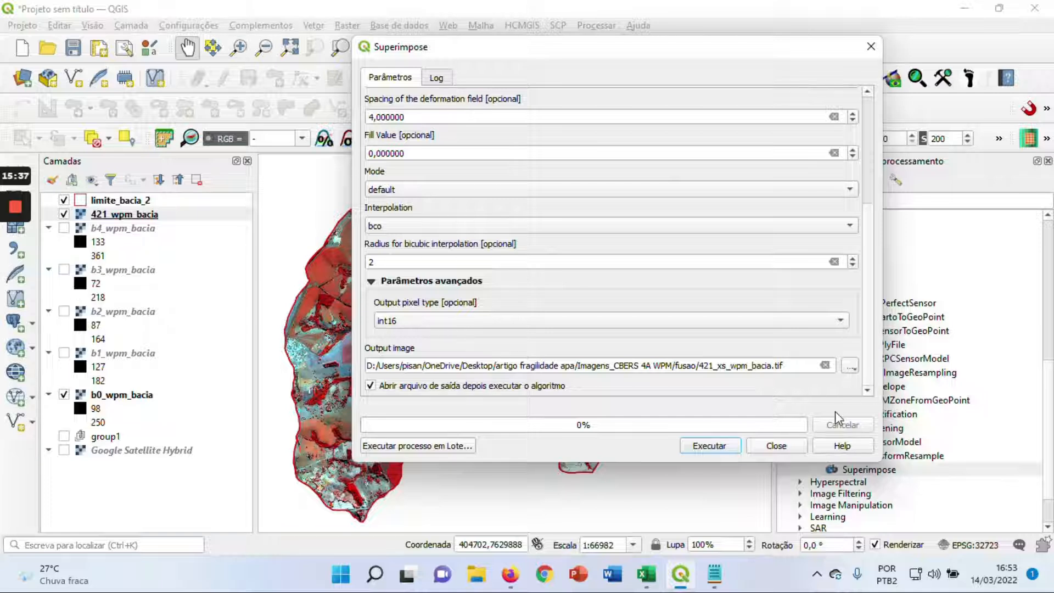
{"action": "left_click_drag", "start_coordinate": [869, 348], "coordinate": [782, 407]}
{"action": "left_click", "coordinate": [709, 446]}
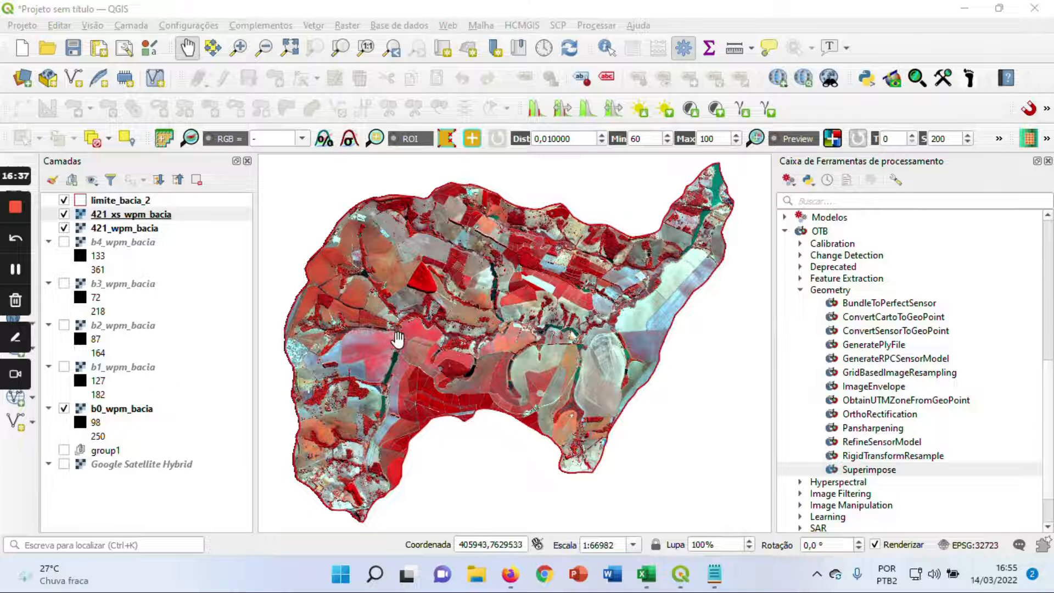
Examine the 421_xs_wpm_bacia image up close around the dark water body in the basin's western part
{"action": "scroll", "coordinate": [398, 339], "scroll_direction": "up", "scroll_amount": 1}
{"action": "left_click_drag", "start_coordinate": [405, 332], "coordinate": [496, 288]}
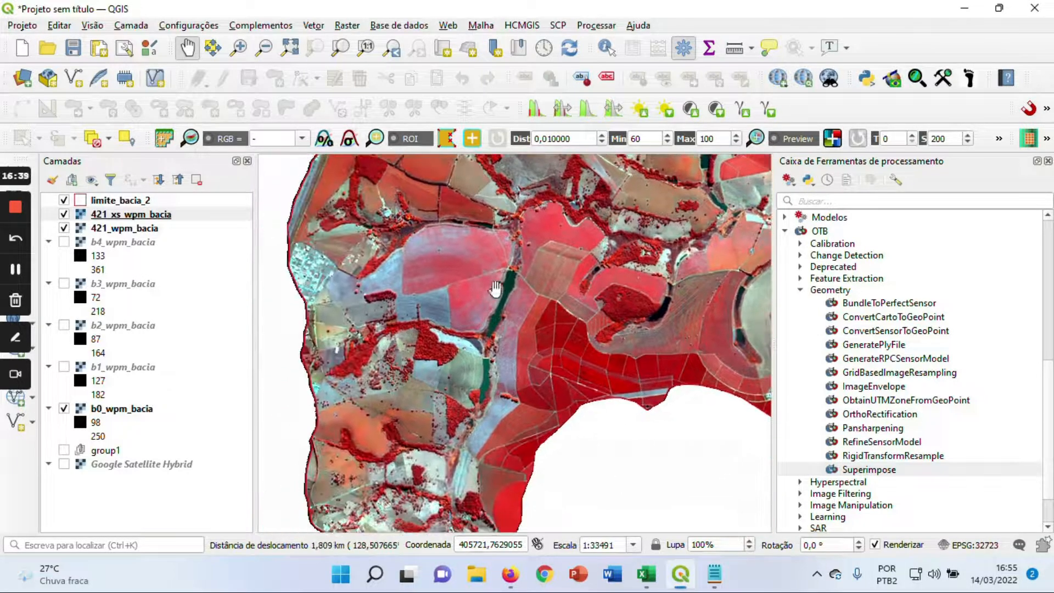
{"action": "scroll", "coordinate": [516, 302], "scroll_direction": "up", "scroll_amount": 1}
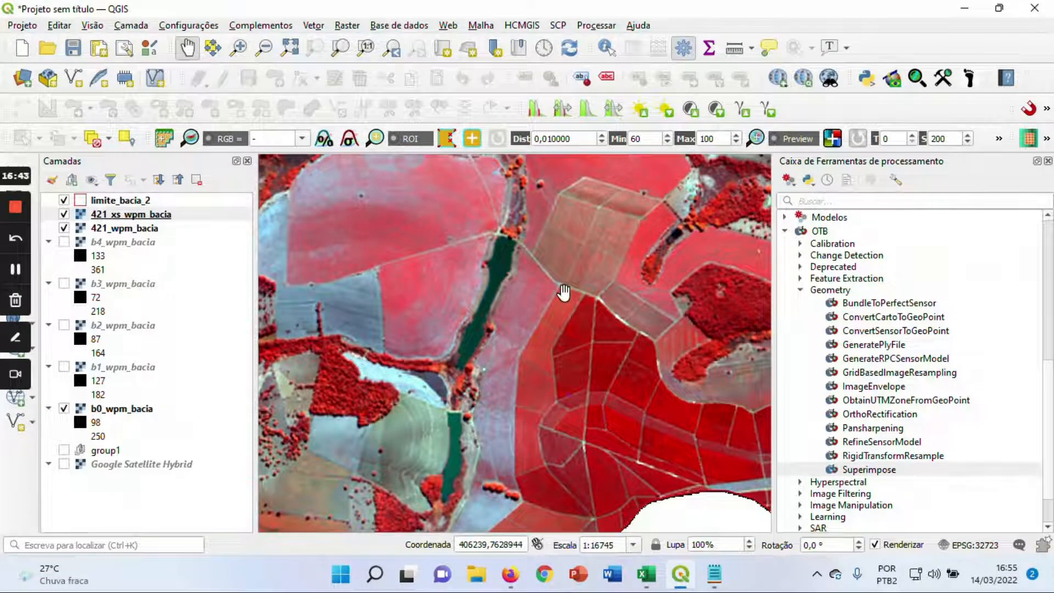
Examine the superimposed 421_xs_wpm_bacia image across the fields and water bodies of the basin's western part
{"action": "scroll", "coordinate": [591, 277], "scroll_direction": "down", "scroll_amount": 1}
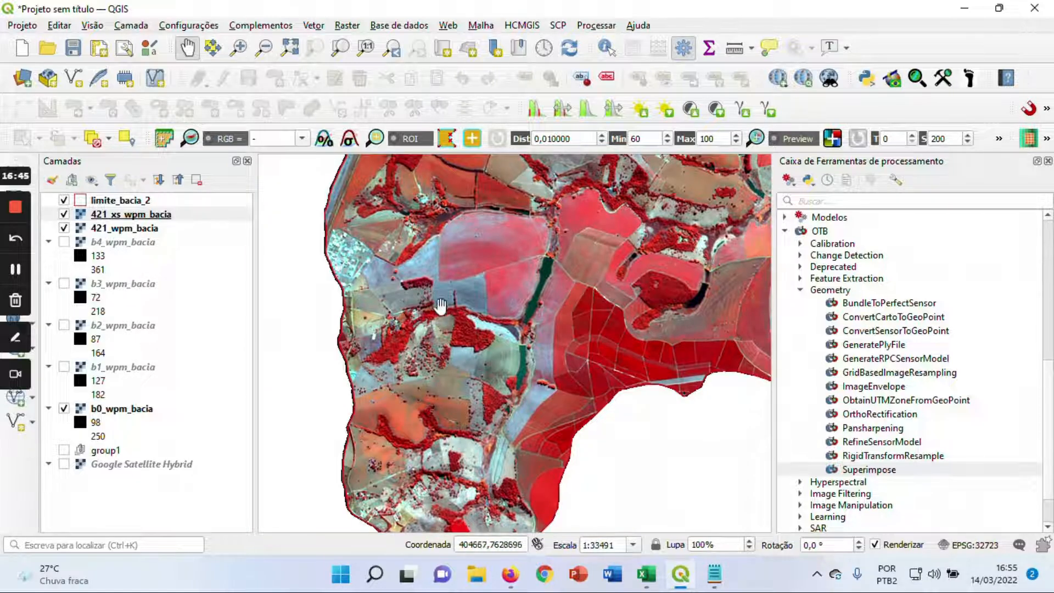
{"action": "left_click_drag", "start_coordinate": [456, 286], "coordinate": [434, 371]}
{"action": "left_click_drag", "start_coordinate": [521, 445], "coordinate": [501, 330]}
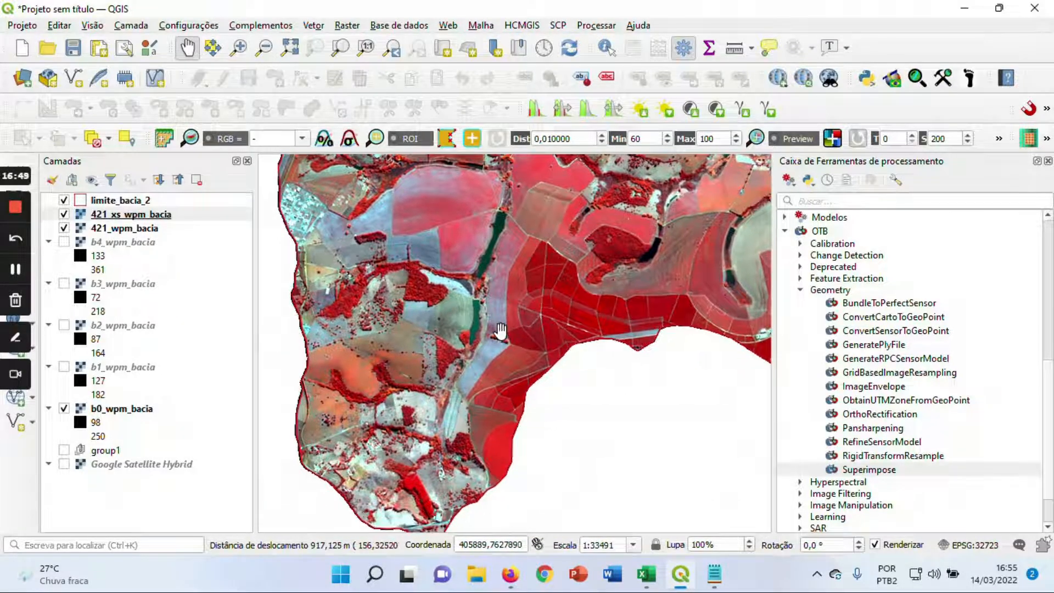
{"action": "left_click_drag", "start_coordinate": [521, 292], "coordinate": [520, 331]}
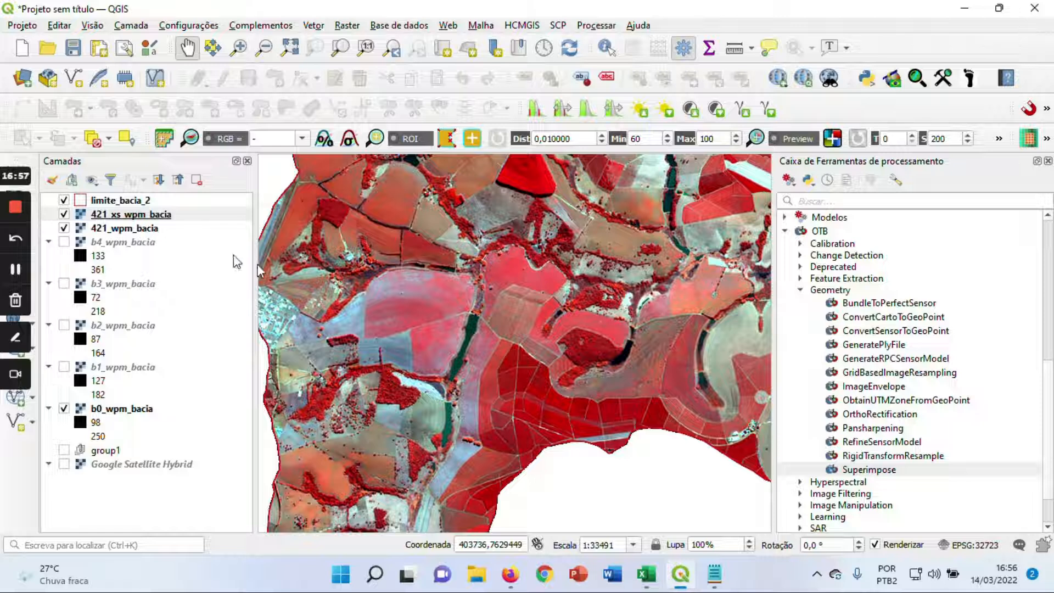
{"action": "left_click_drag", "start_coordinate": [395, 309], "coordinate": [414, 308]}
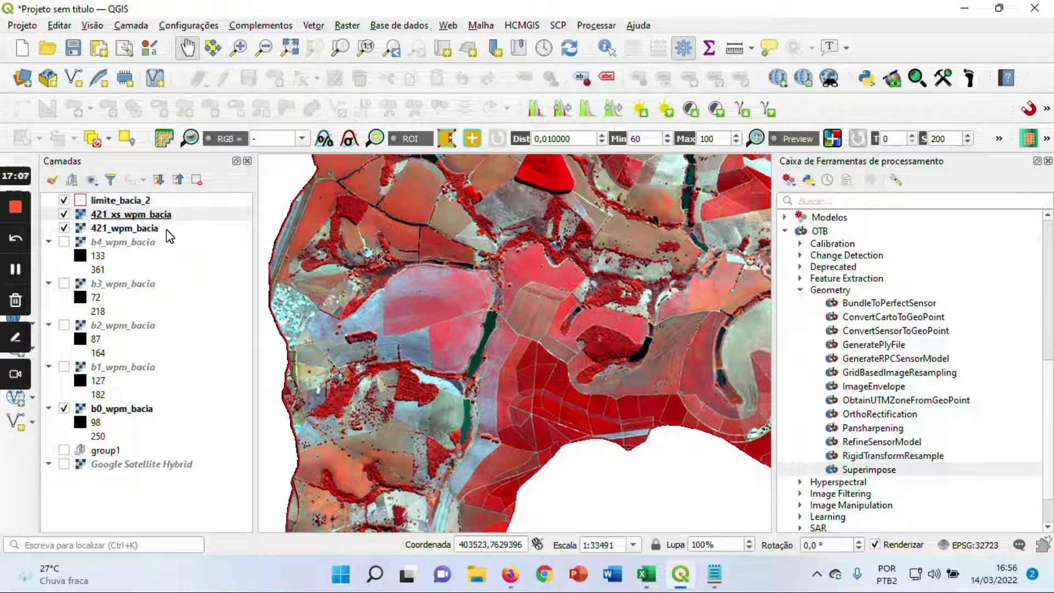
Open the layer properties of 421_wpm_bacia and read its band statistics, dimensions and pixel size
{"action": "left_click", "coordinate": [142, 228]}
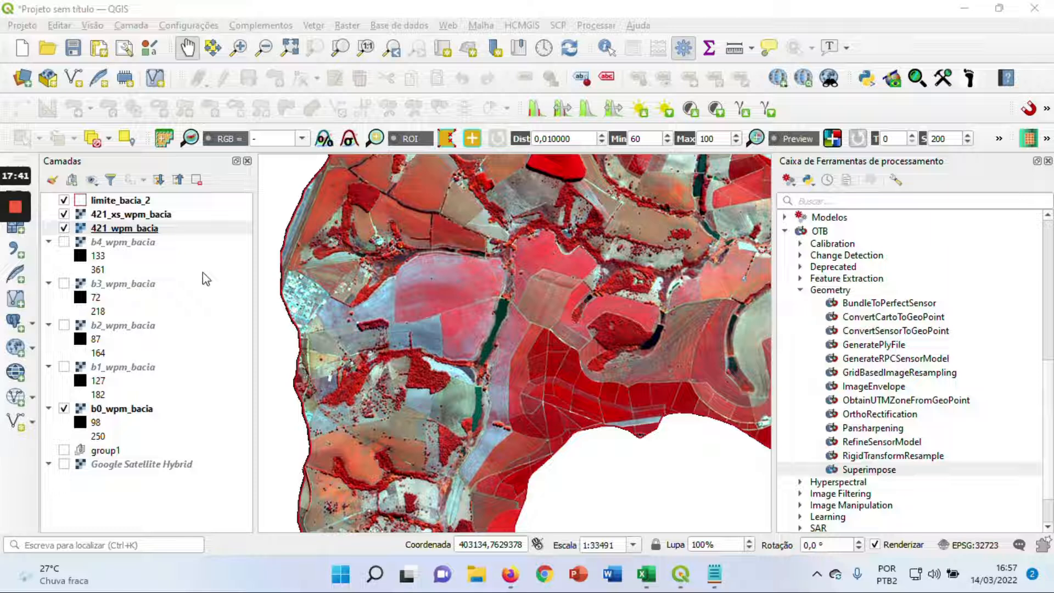
{"action": "left_click", "coordinate": [145, 229]}
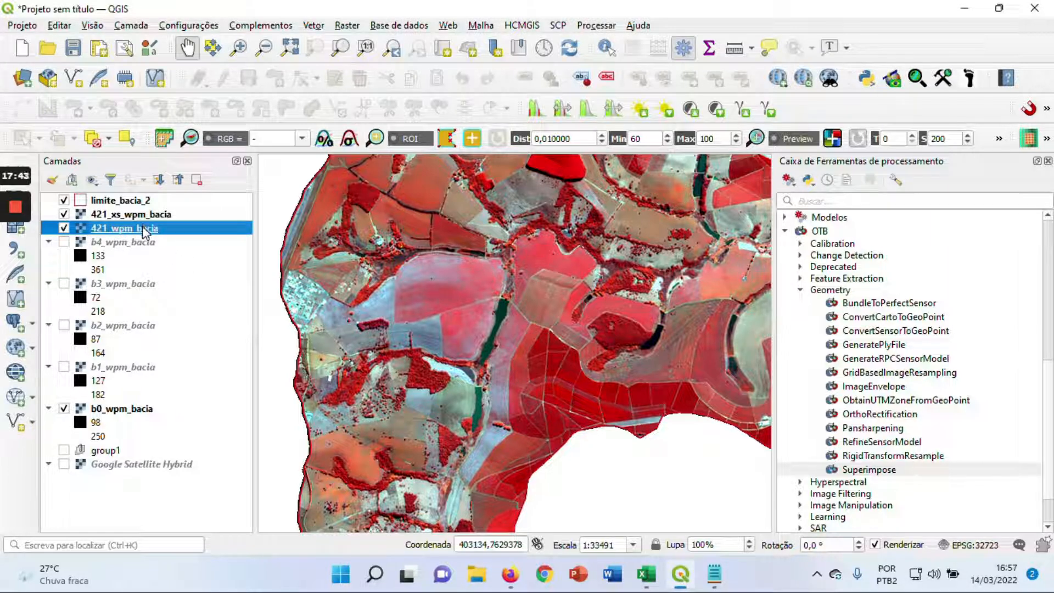
{"action": "right_click", "coordinate": [144, 228]}
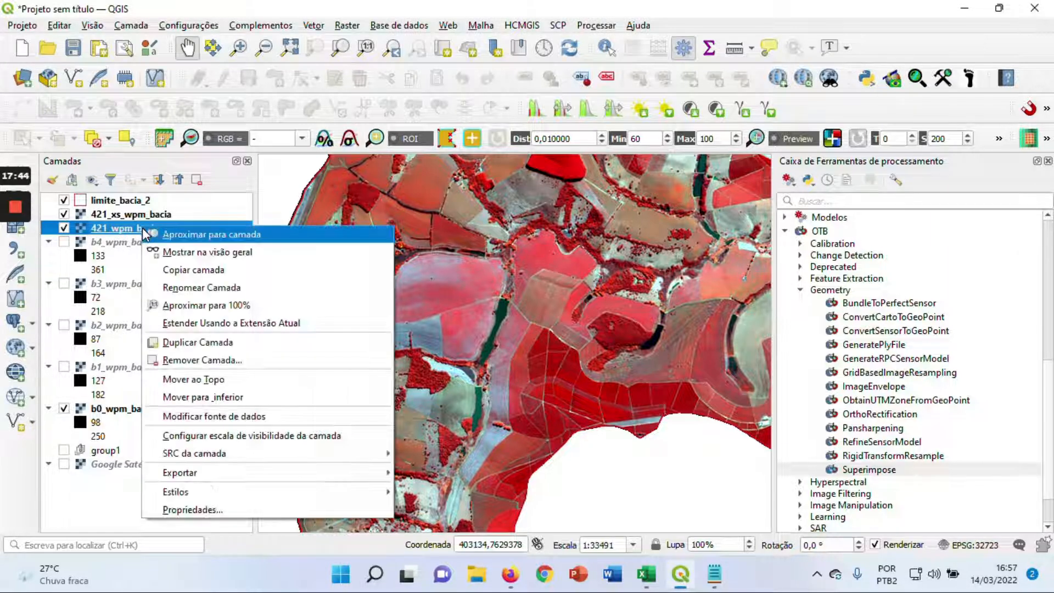
{"action": "left_click", "coordinate": [260, 505]}
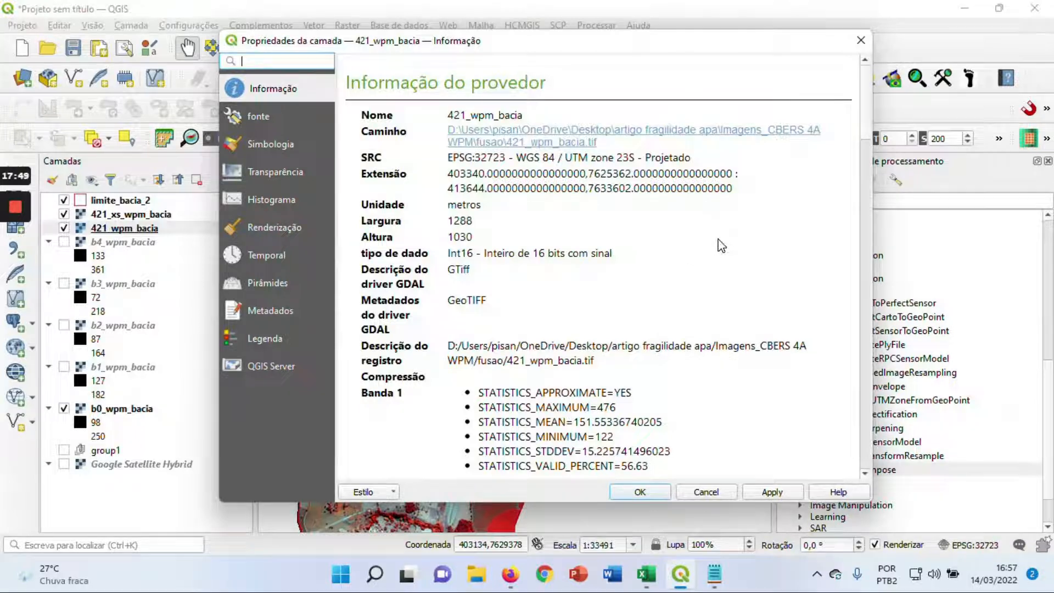
{"action": "scroll", "coordinate": [720, 245], "scroll_direction": "down", "scroll_amount": 3}
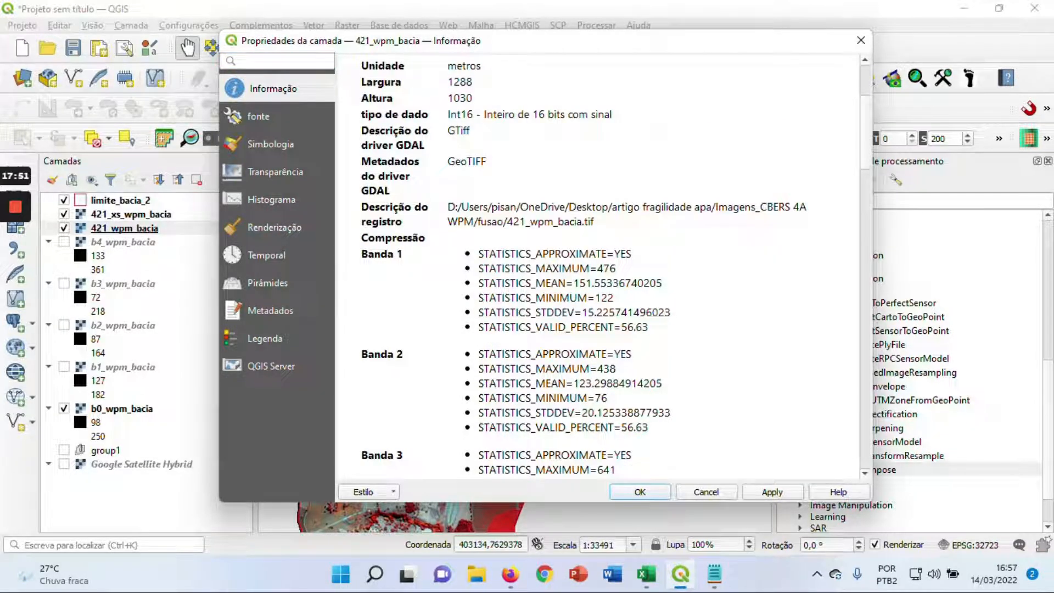
{"action": "scroll", "coordinate": [677, 235], "scroll_direction": "down", "scroll_amount": 5}
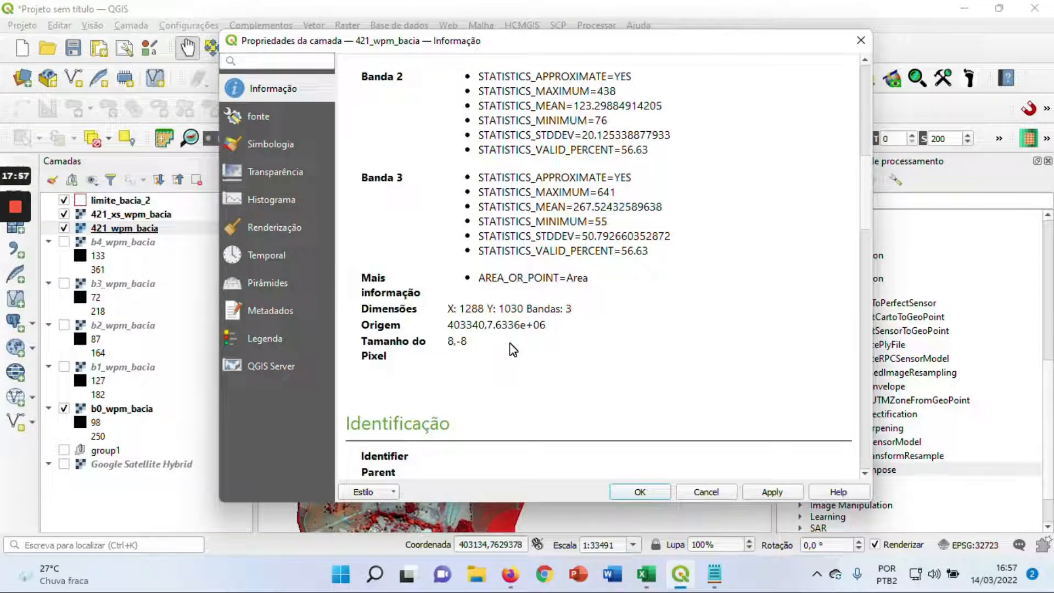
{"action": "scroll", "coordinate": [513, 350], "scroll_direction": "down", "scroll_amount": 6}
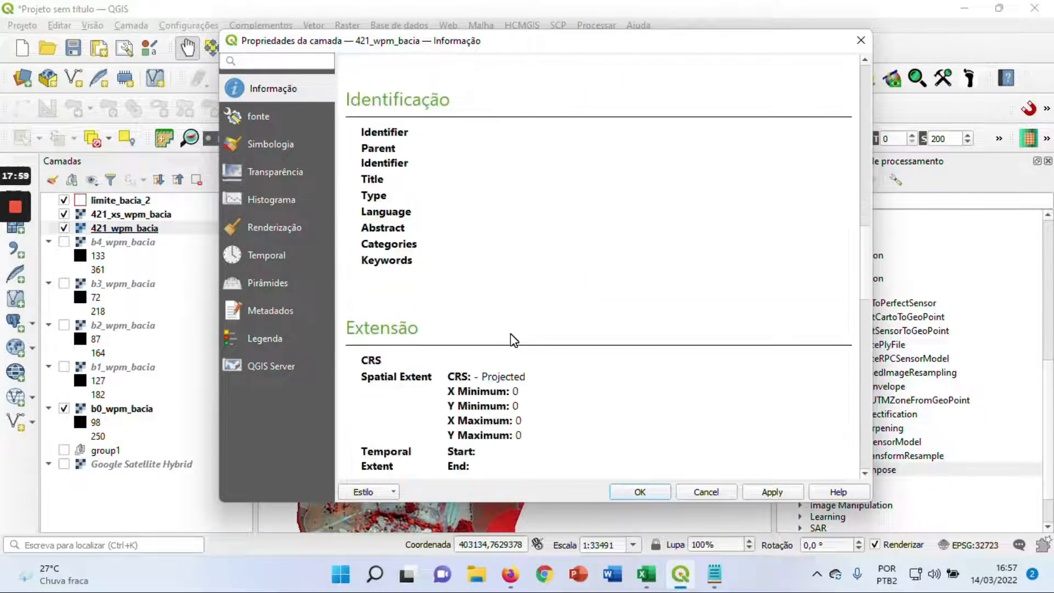
{"action": "scroll", "coordinate": [517, 339], "scroll_direction": "down", "scroll_amount": 5}
Check the data type in the 421_wpm_bacia layer information and close the properties without changes
{"action": "scroll", "coordinate": [521, 339], "scroll_direction": "up", "scroll_amount": 5}
{"action": "scroll", "coordinate": [523, 338], "scroll_direction": "up", "scroll_amount": 10}
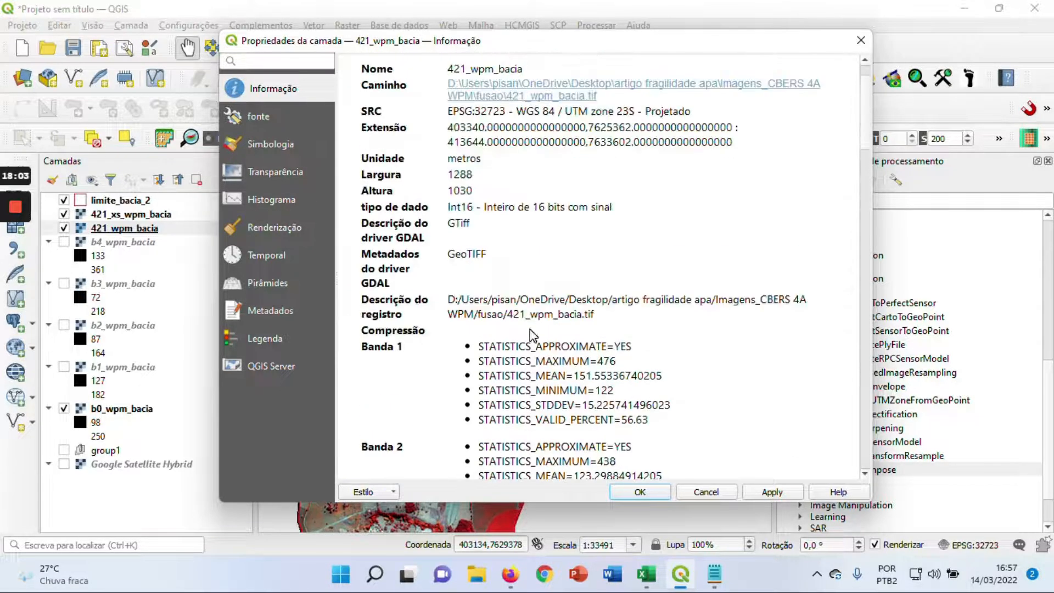
{"action": "left_click_drag", "start_coordinate": [447, 206], "coordinate": [612, 206]}
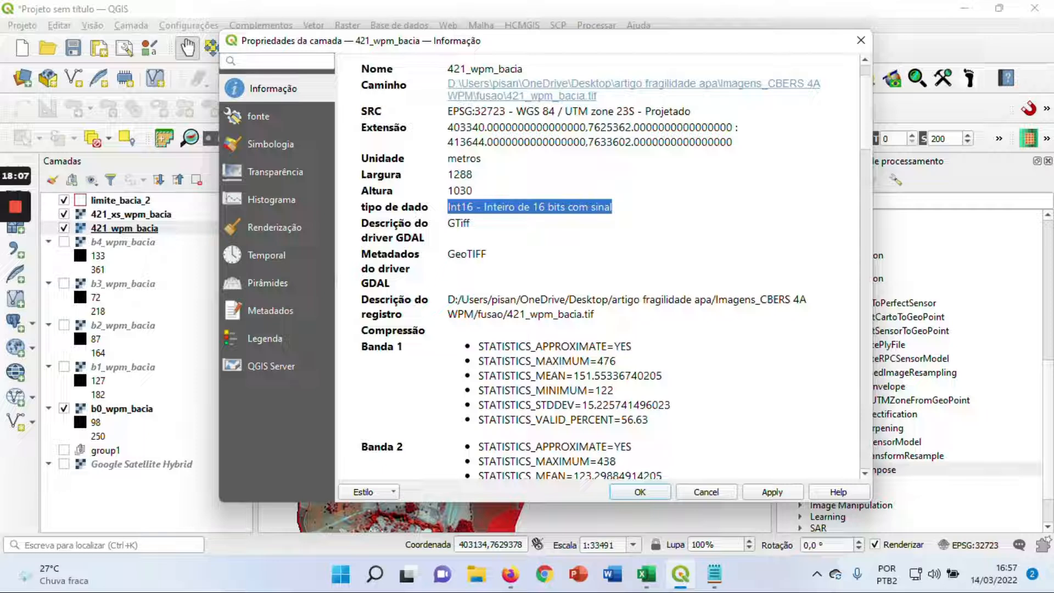
{"action": "left_click", "coordinate": [583, 254]}
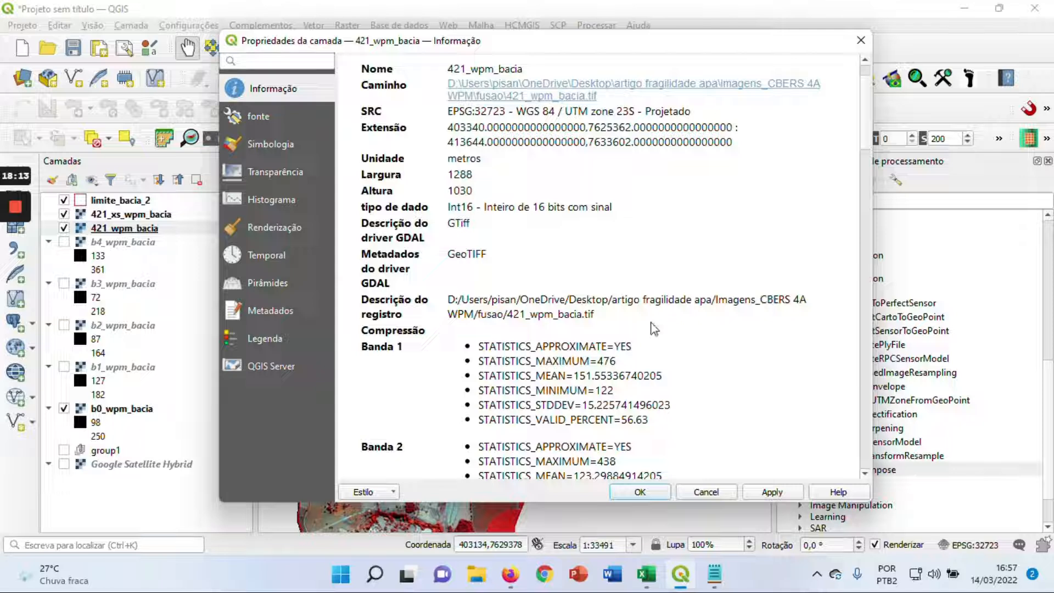
{"action": "left_click", "coordinate": [701, 491]}
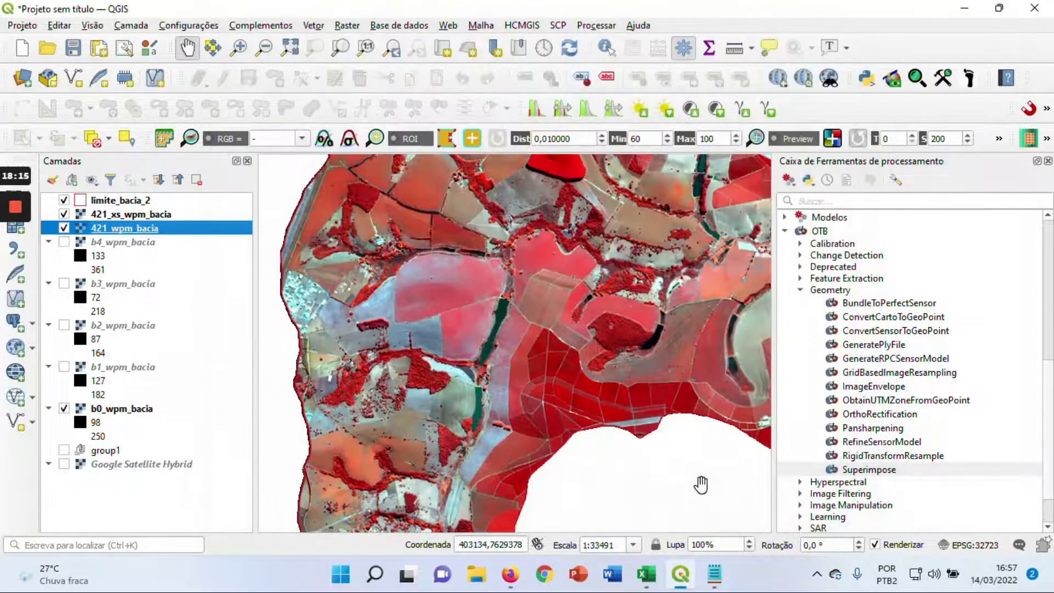
{"action": "left_click_drag", "start_coordinate": [694, 343], "coordinate": [656, 364]}
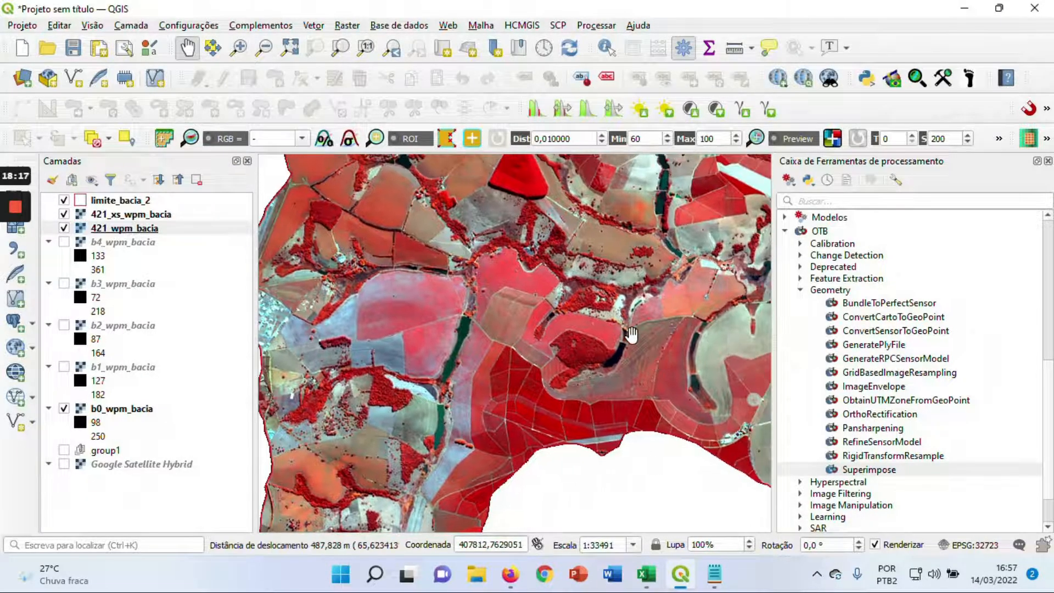
{"action": "scroll", "coordinate": [633, 333], "scroll_direction": "down", "scroll_amount": 1}
{"action": "left_click_drag", "start_coordinate": [634, 331], "coordinate": [513, 337]}
{"action": "left_click_drag", "start_coordinate": [593, 283], "coordinate": [572, 313]}
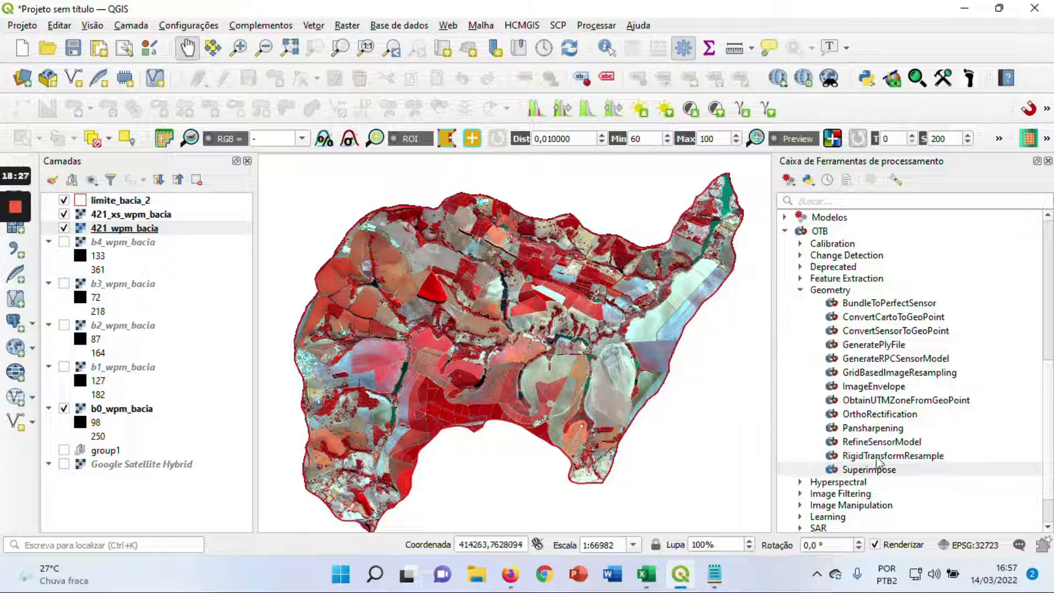
Set up OTB Pansharpening with b0_wpm_bacia as PAN input, 421_xs_wpm_bacia as XS input and int16 as output pixel type
{"action": "left_click", "coordinate": [892, 429]}
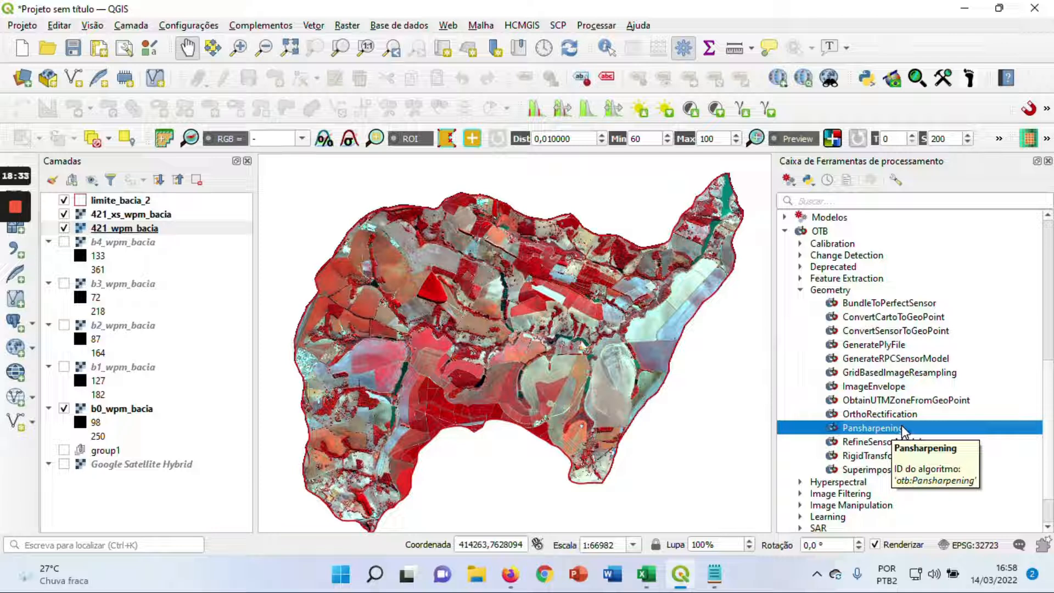
{"action": "double_click", "coordinate": [902, 429]}
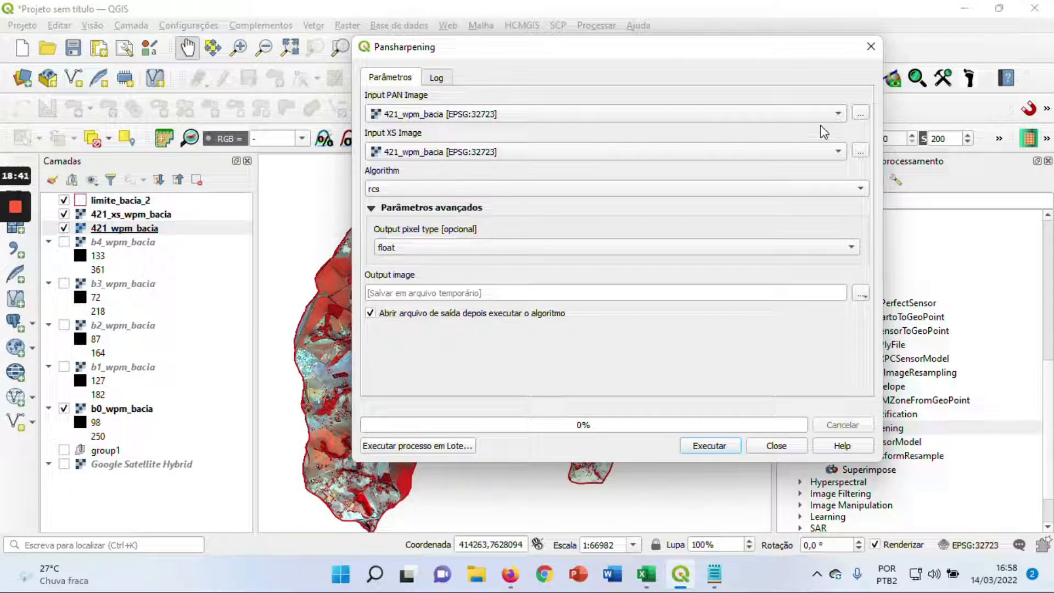
{"action": "left_click", "coordinate": [837, 113]}
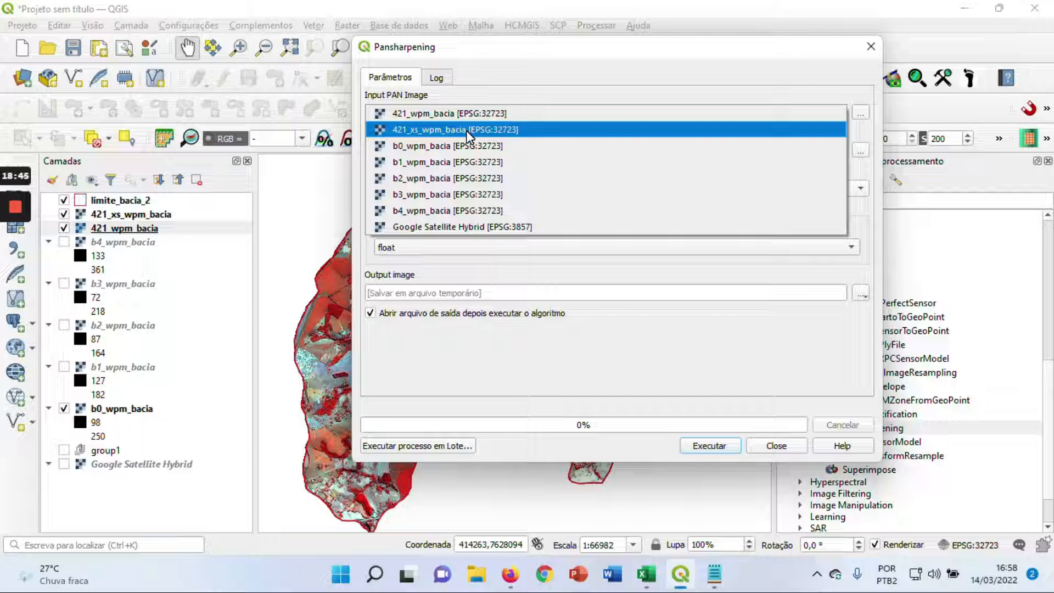
{"action": "left_click", "coordinate": [444, 147]}
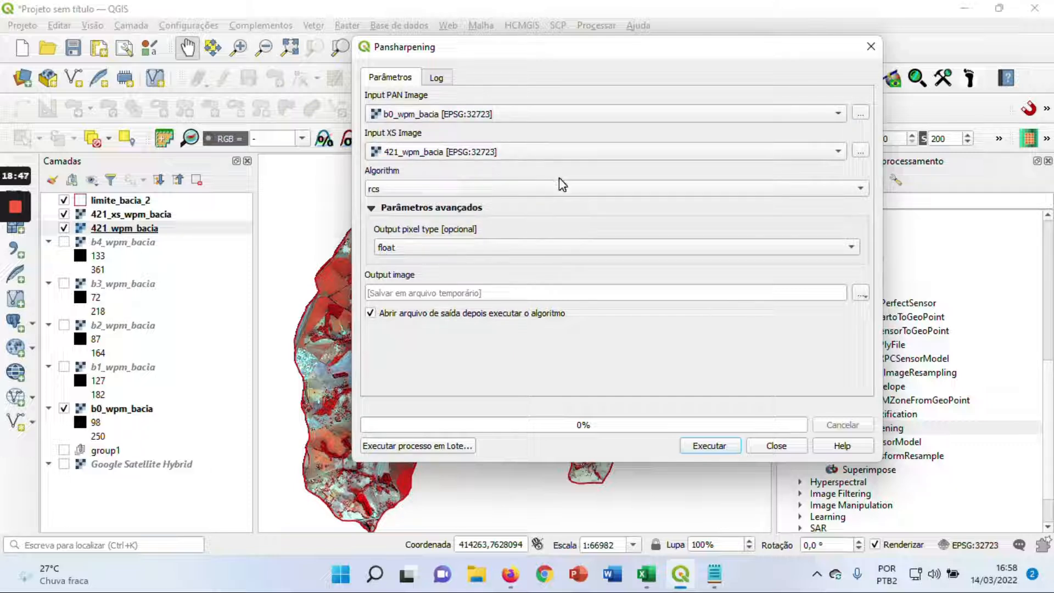
{"action": "left_click", "coordinate": [522, 152]}
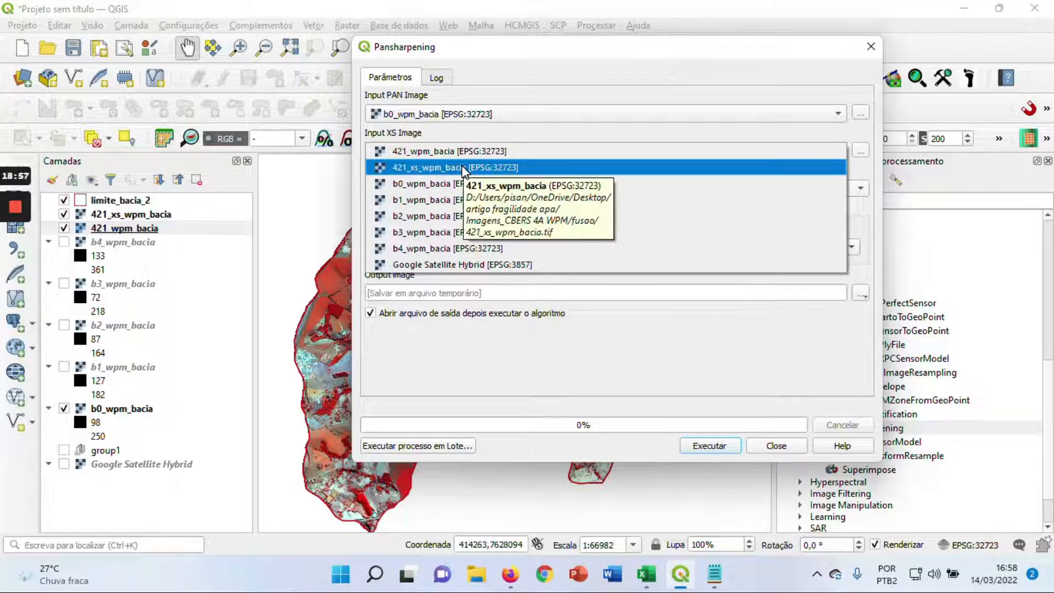
{"action": "left_click", "coordinate": [527, 168]}
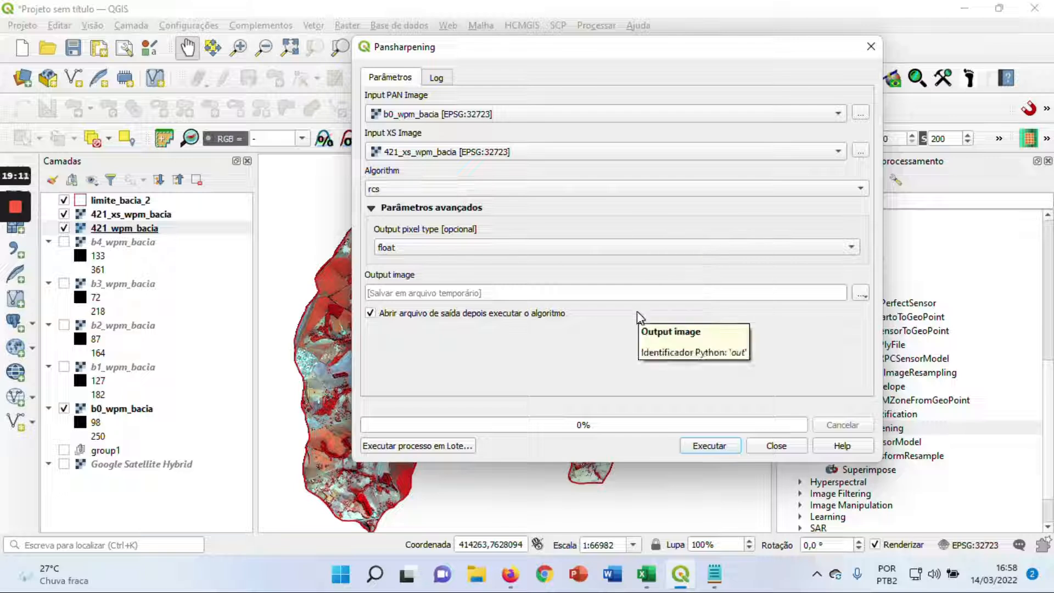
{"action": "left_click", "coordinate": [626, 247]}
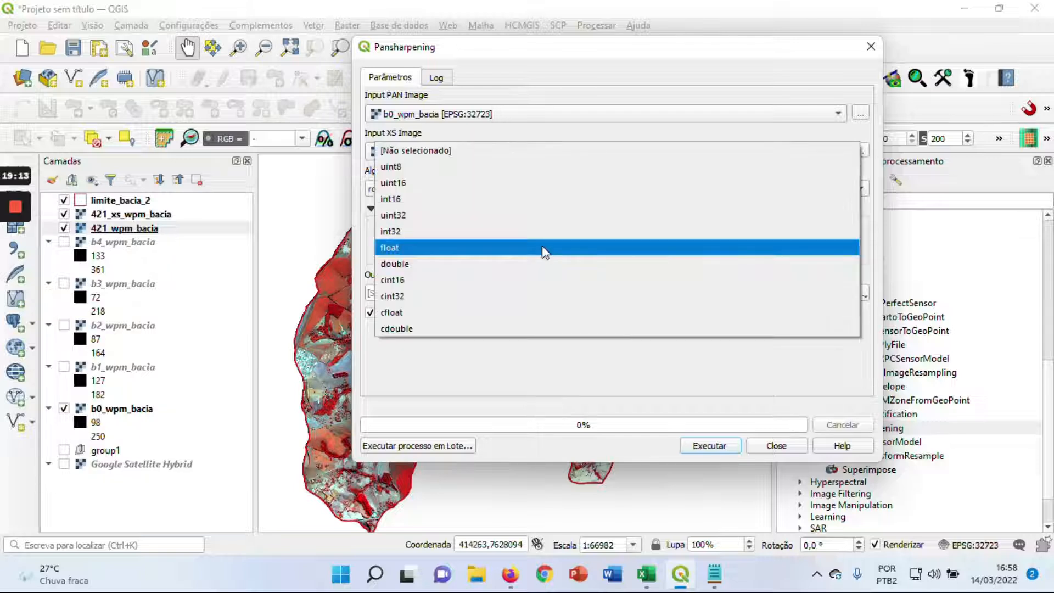
{"action": "left_click", "coordinate": [413, 199]}
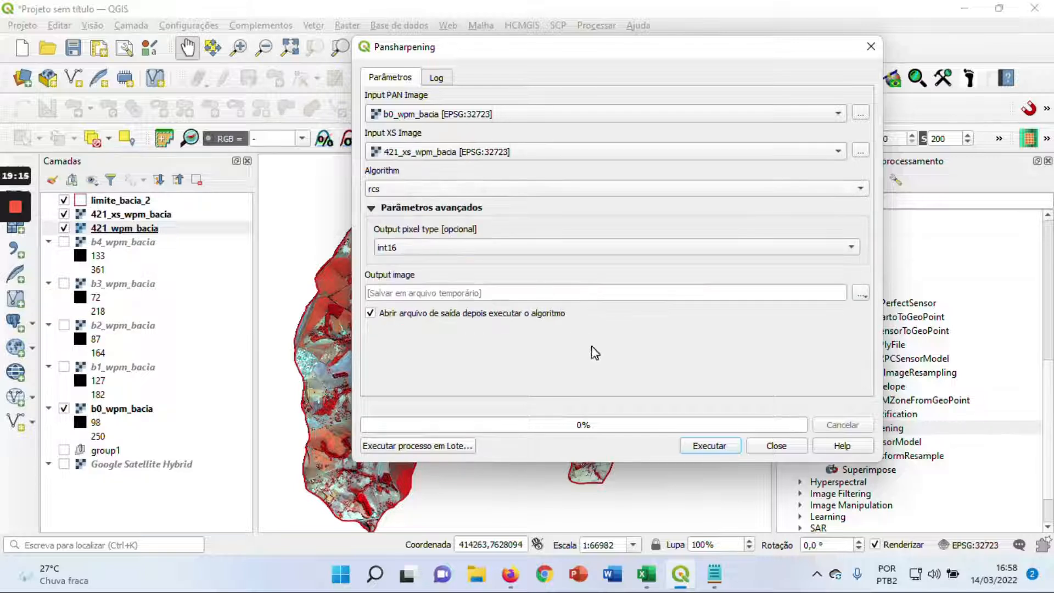
Set the pansharpening output to the file 421_fusao.tif in the fusao folder and run the algorithm
{"action": "left_click", "coordinate": [861, 294]}
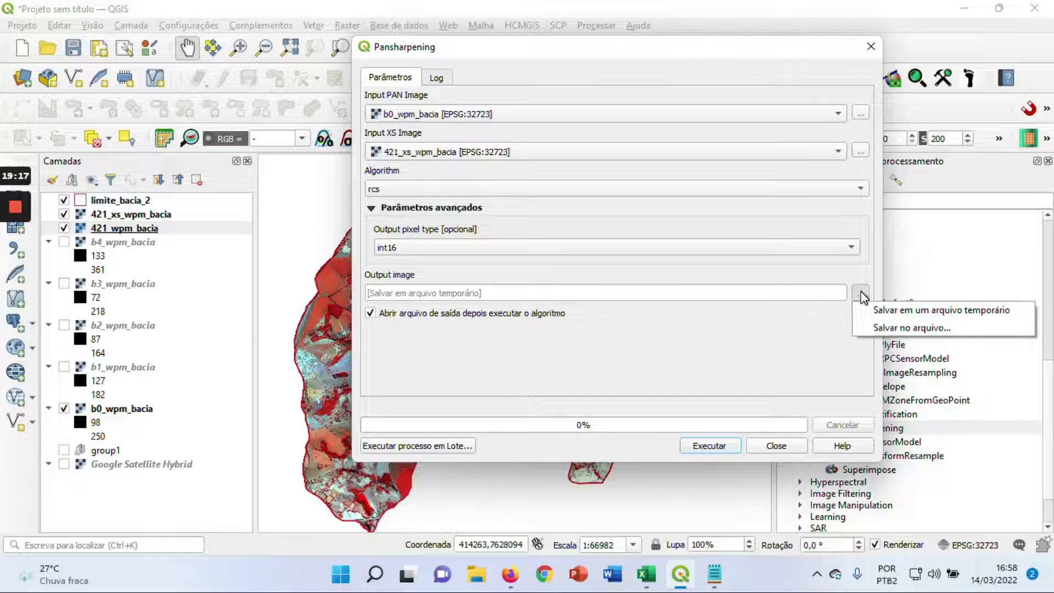
{"action": "left_click", "coordinate": [880, 328]}
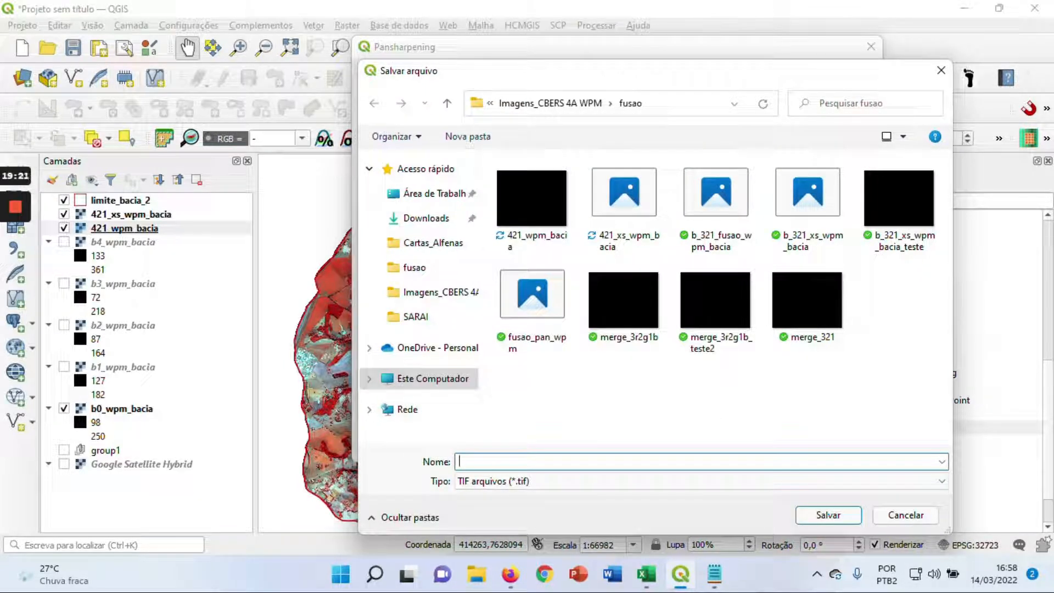
{"action": "type", "text": "42"}
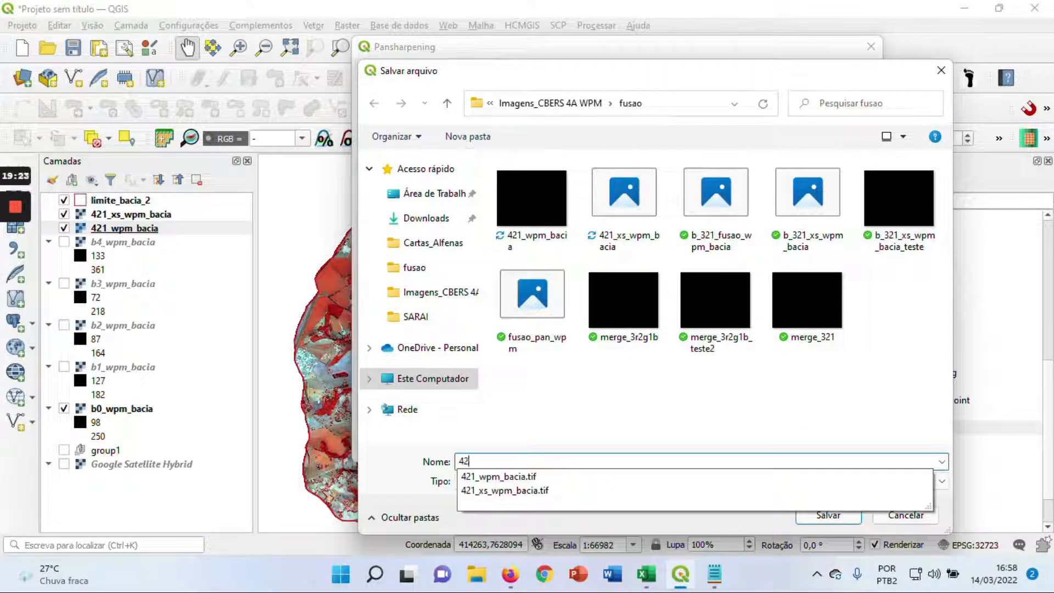
{"action": "type", "text": "1_fusao"}
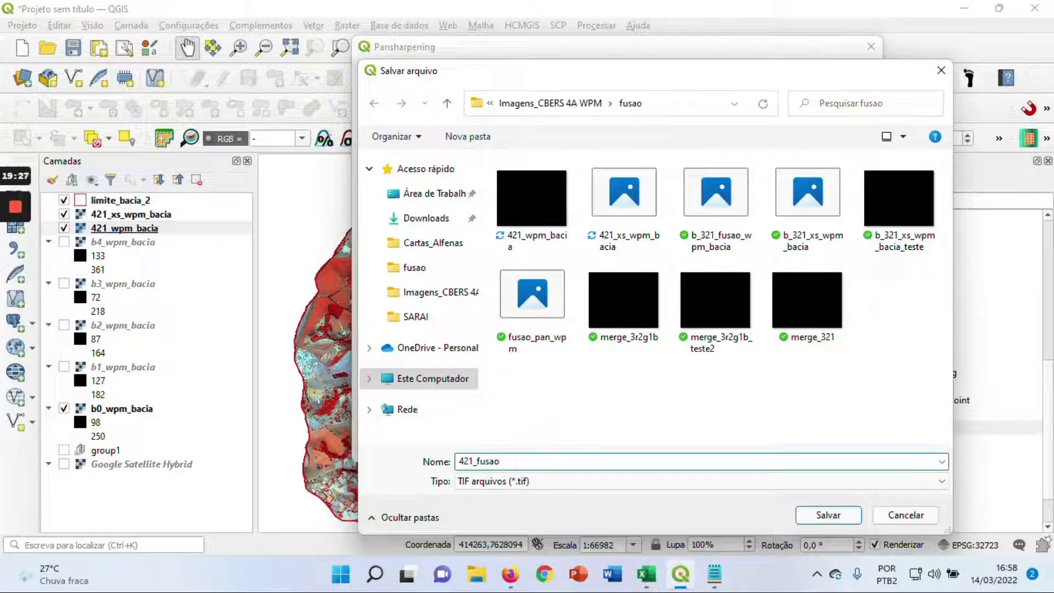
{"action": "left_click", "coordinate": [828, 514]}
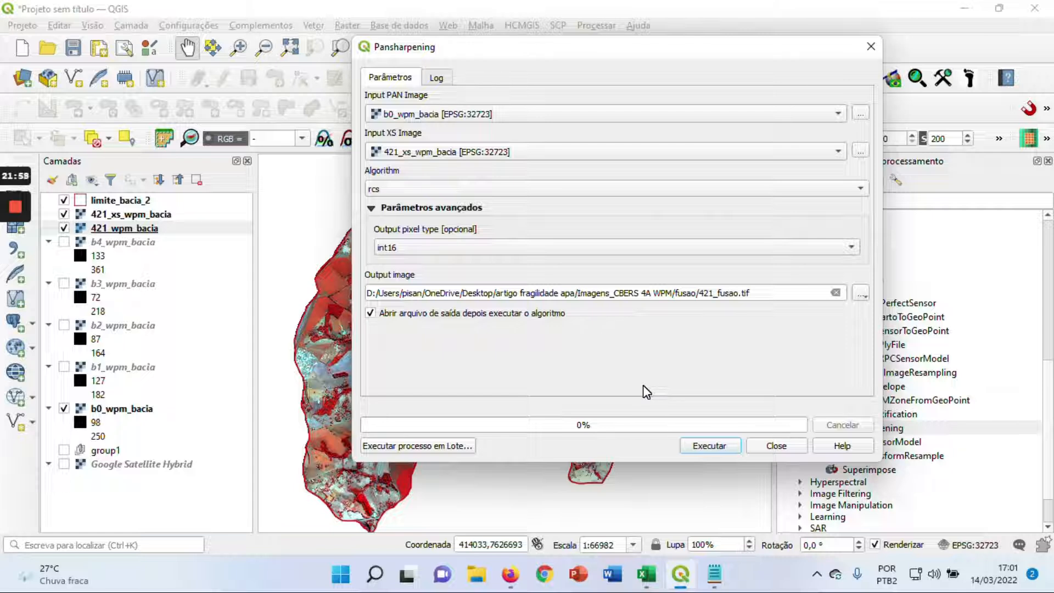
{"action": "left_click", "coordinate": [710, 446]}
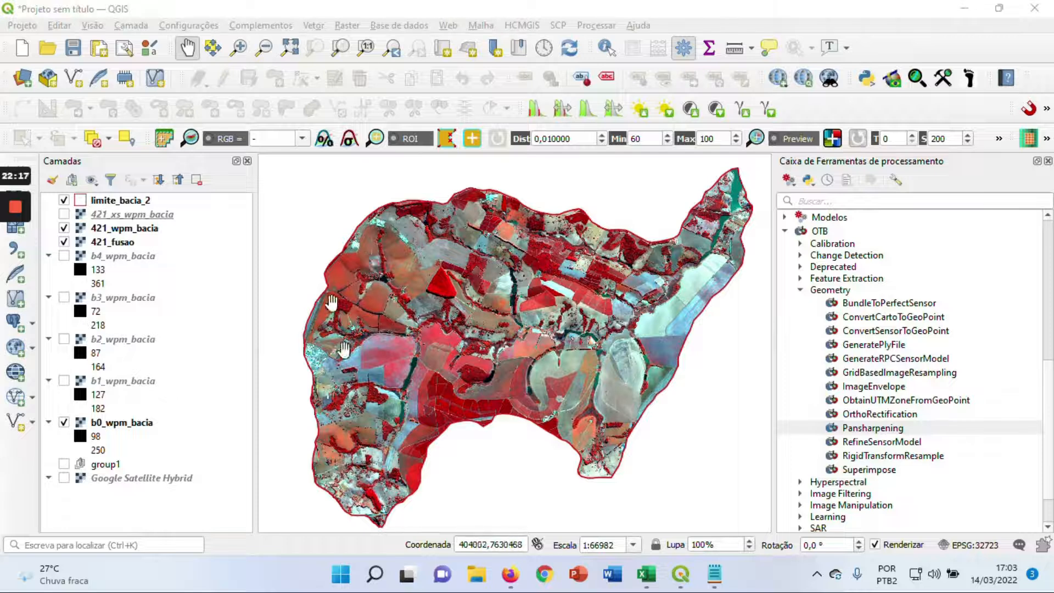
Examine the urban area on the basin's western edge in 421_wpm_bacia, and hide that layer to compare it with 421_fusao
{"action": "left_click_drag", "start_coordinate": [438, 336], "coordinate": [472, 322]}
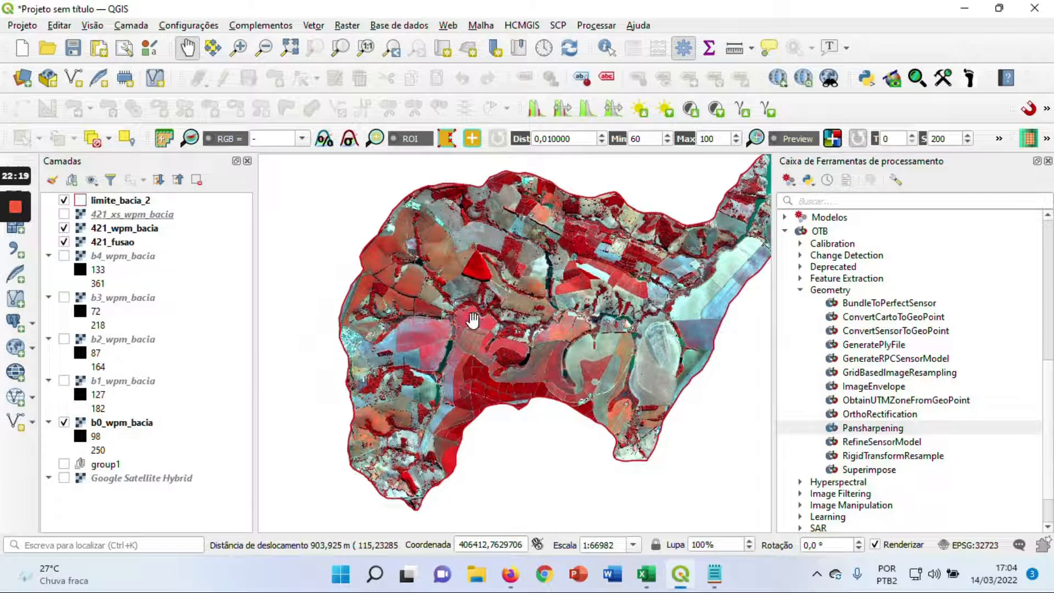
{"action": "scroll", "coordinate": [378, 331], "scroll_direction": "up", "scroll_amount": 1}
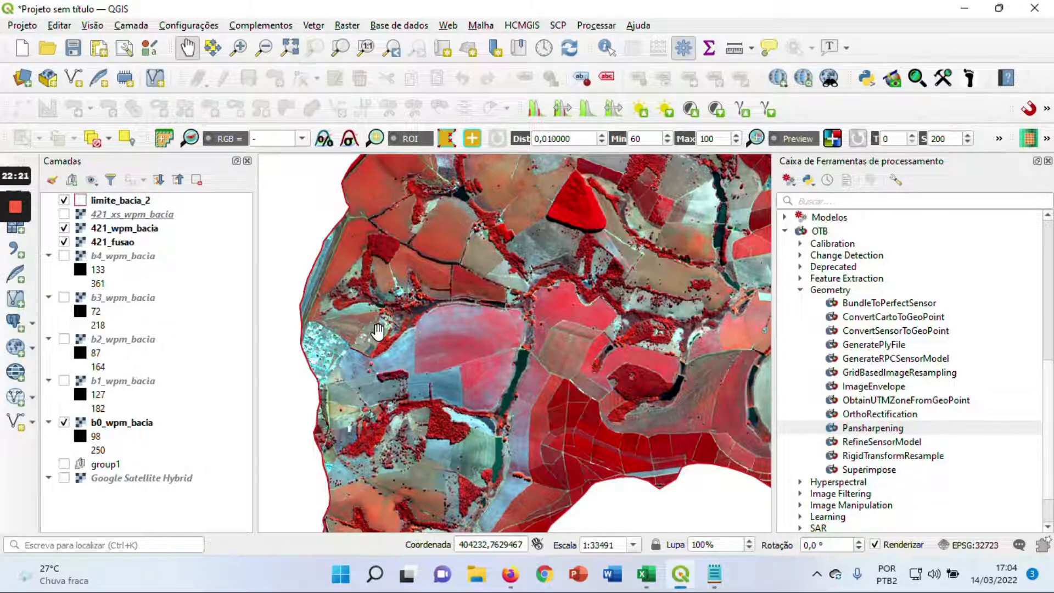
{"action": "left_click_drag", "start_coordinate": [398, 376], "coordinate": [431, 325]}
{"action": "scroll", "coordinate": [413, 310], "scroll_direction": "up", "scroll_amount": 1}
{"action": "left_click_drag", "start_coordinate": [409, 284], "coordinate": [442, 316]}
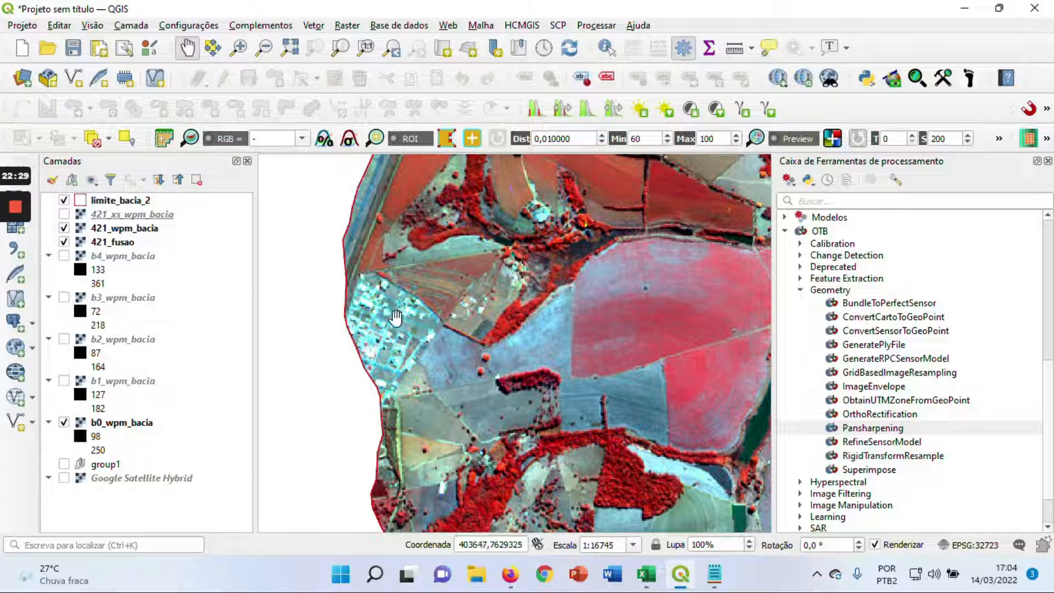
{"action": "scroll", "coordinate": [380, 318], "scroll_direction": "up", "scroll_amount": 1}
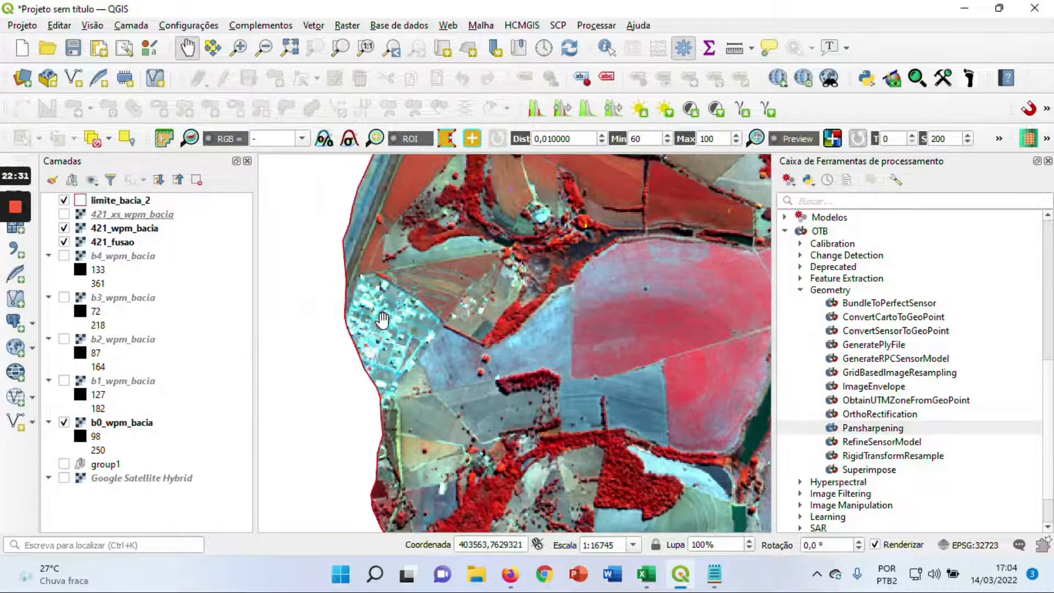
{"action": "left_click_drag", "start_coordinate": [461, 303], "coordinate": [436, 332]}
{"action": "scroll", "coordinate": [438, 330], "scroll_direction": "down", "scroll_amount": 1}
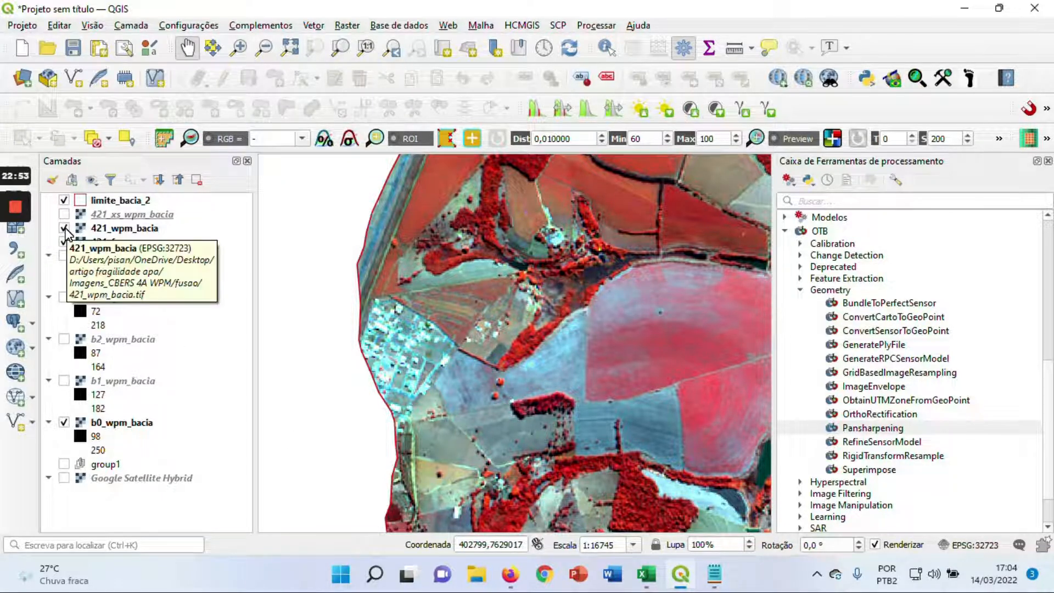
{"action": "scroll", "coordinate": [315, 356], "scroll_direction": "up", "scroll_amount": 1}
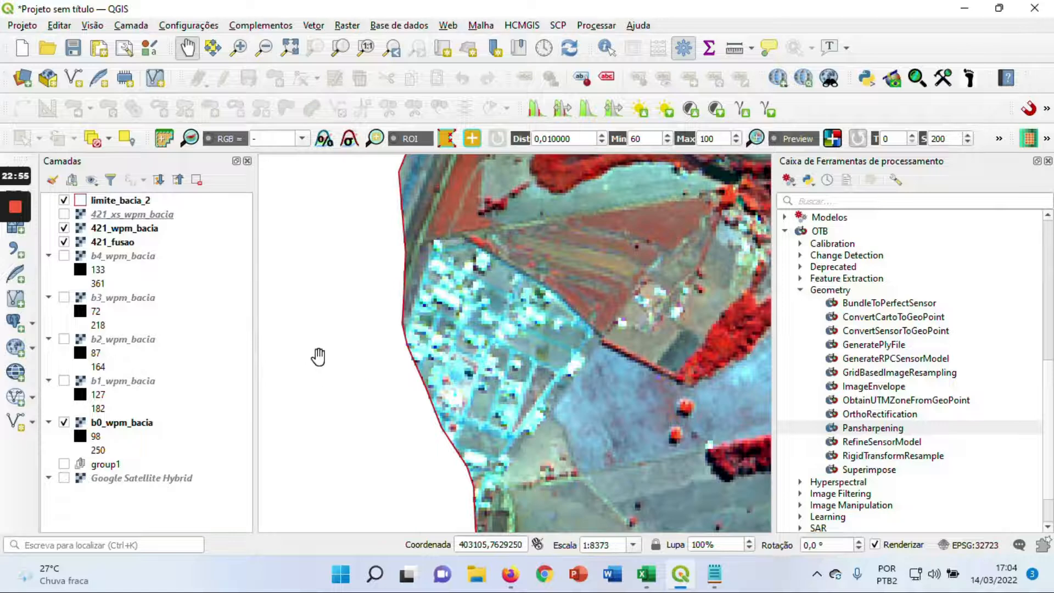
{"action": "left_click_drag", "start_coordinate": [461, 321], "coordinate": [434, 314]}
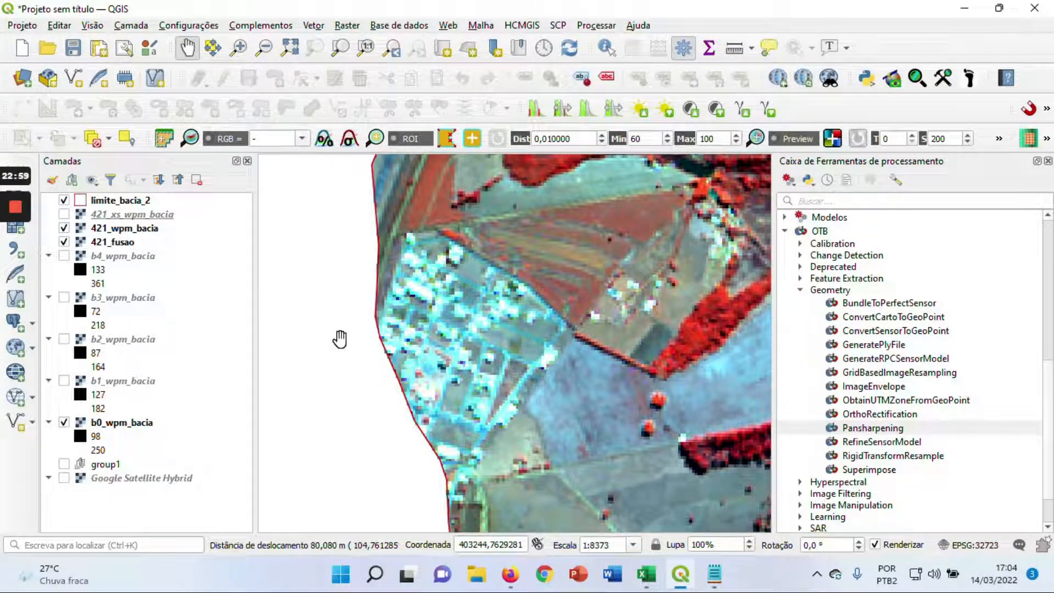
{"action": "left_click", "coordinate": [64, 229]}
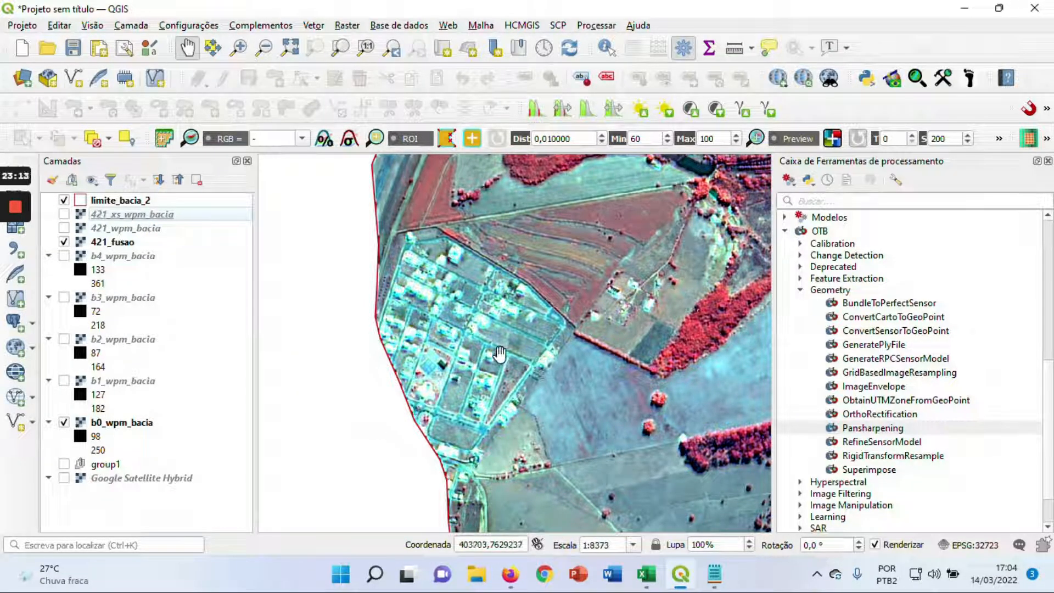
Show 421_wpm_bacia over the fields and woodland south of the urban area, and hide it again to compare with the fused image
{"action": "left_click_drag", "start_coordinate": [507, 415], "coordinate": [447, 324]}
{"action": "scroll", "coordinate": [482, 370], "scroll_direction": "down", "scroll_amount": 1}
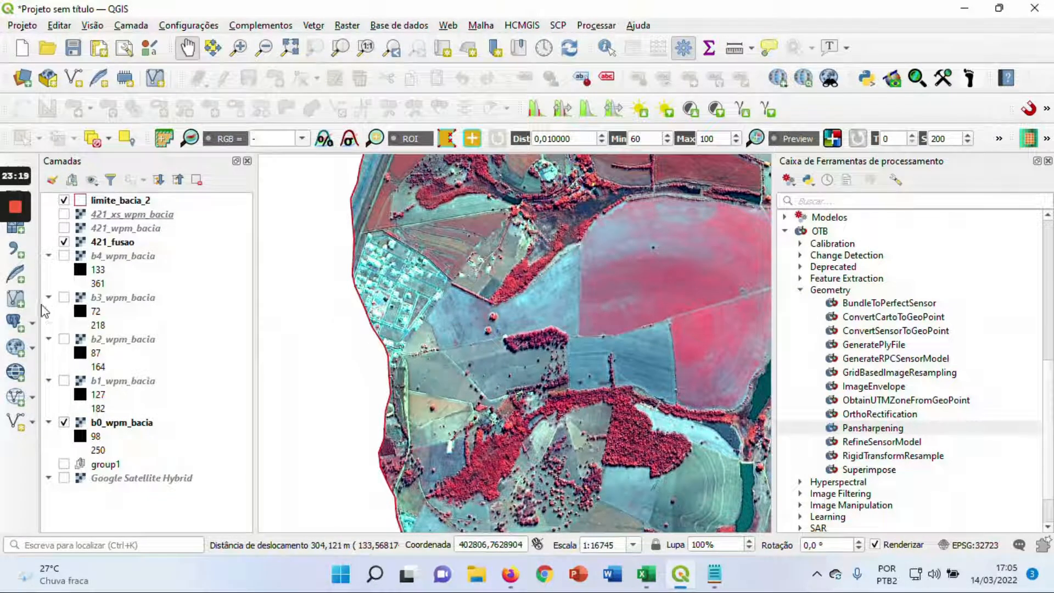
{"action": "left_click", "coordinate": [64, 228]}
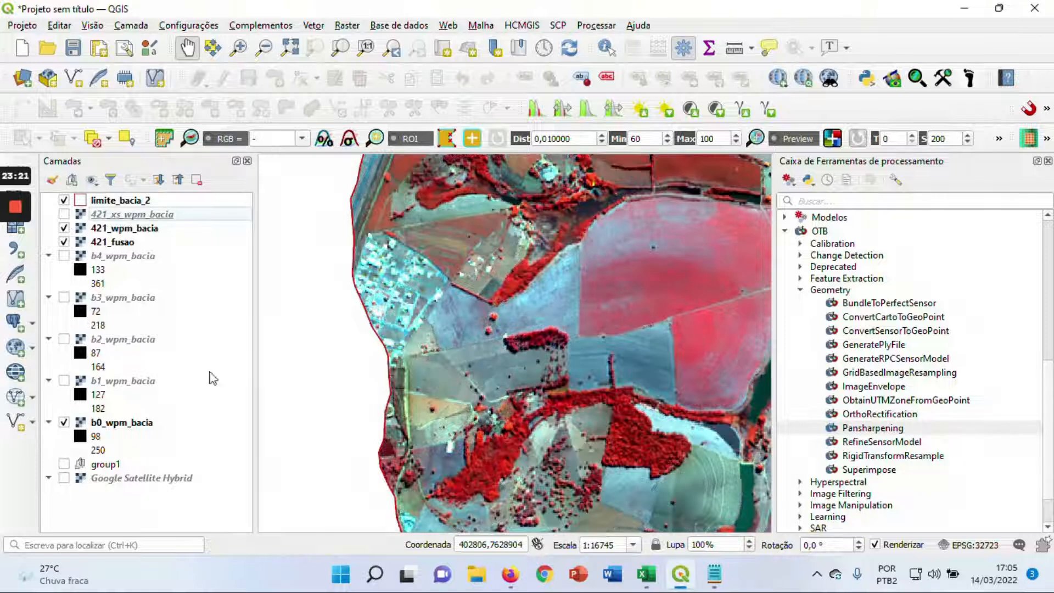
{"action": "left_click_drag", "start_coordinate": [448, 434], "coordinate": [415, 383]}
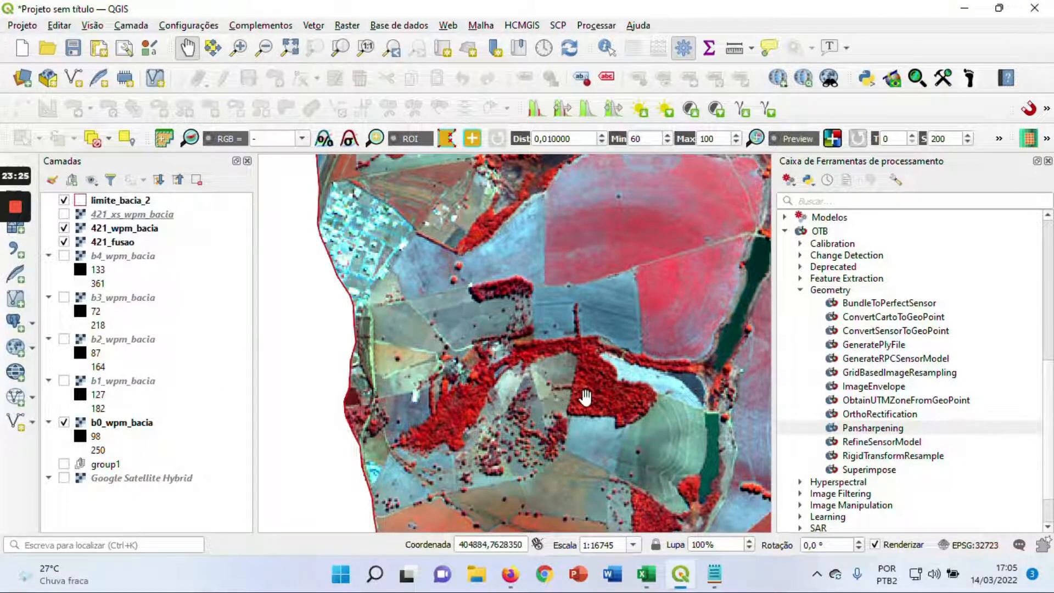
{"action": "left_click_drag", "start_coordinate": [586, 395], "coordinate": [568, 363]}
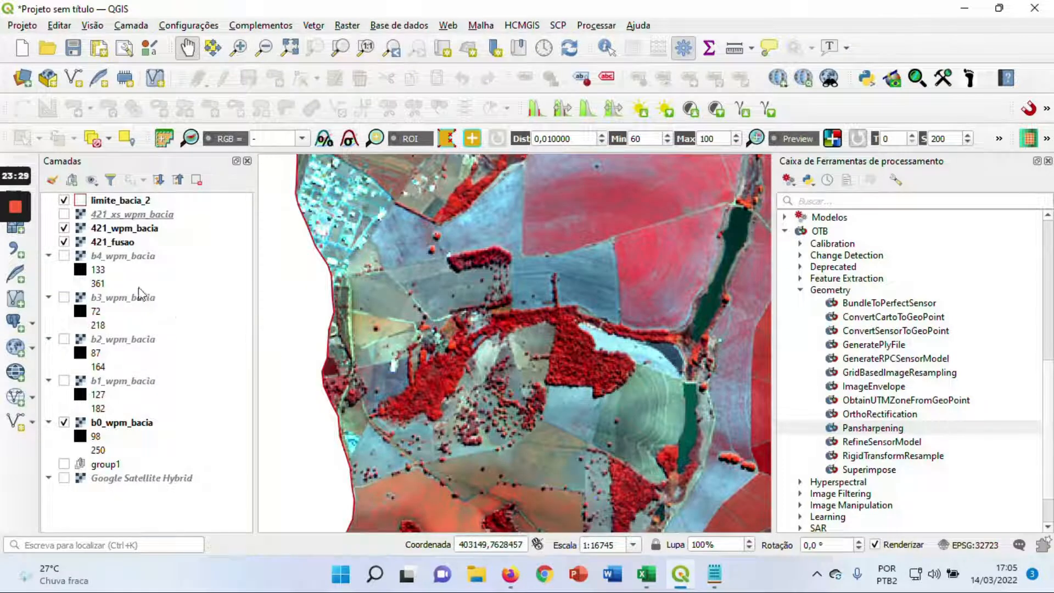
{"action": "left_click", "coordinate": [64, 229]}
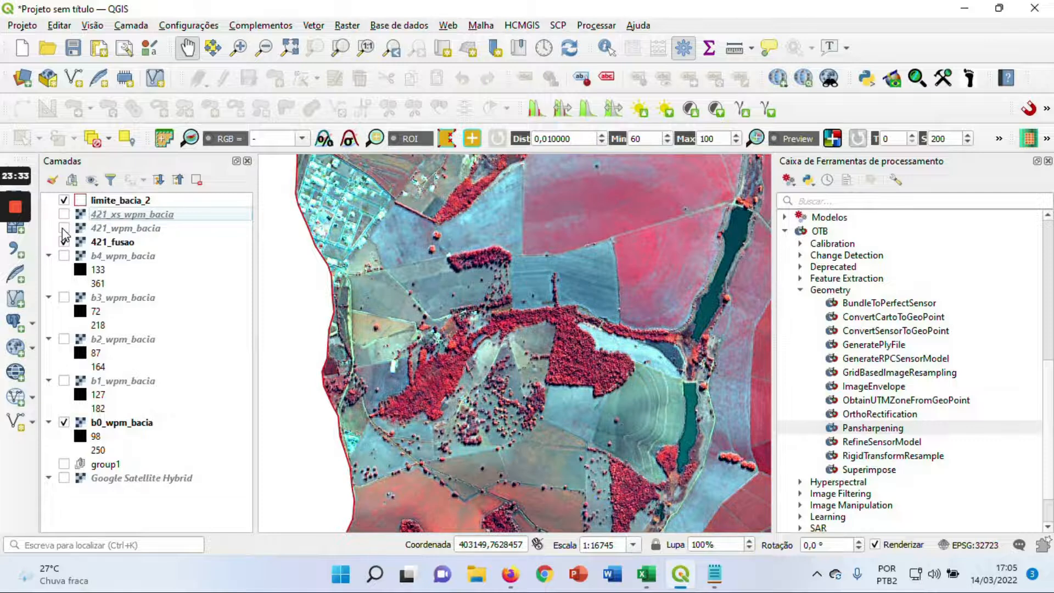
Compare the dense woodland patch up close by switching 421_wpm_bacia on and off over 421_fusao
{"action": "scroll", "coordinate": [526, 359], "scroll_direction": "up", "scroll_amount": 1}
{"action": "left_click_drag", "start_coordinate": [571, 362], "coordinate": [540, 357]}
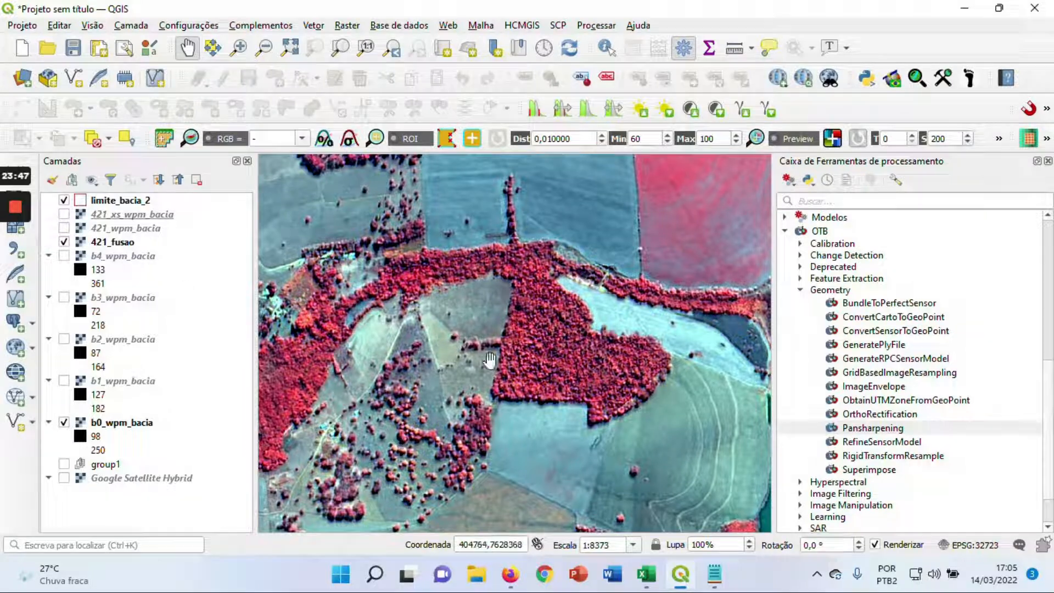
{"action": "left_click", "coordinate": [65, 228]}
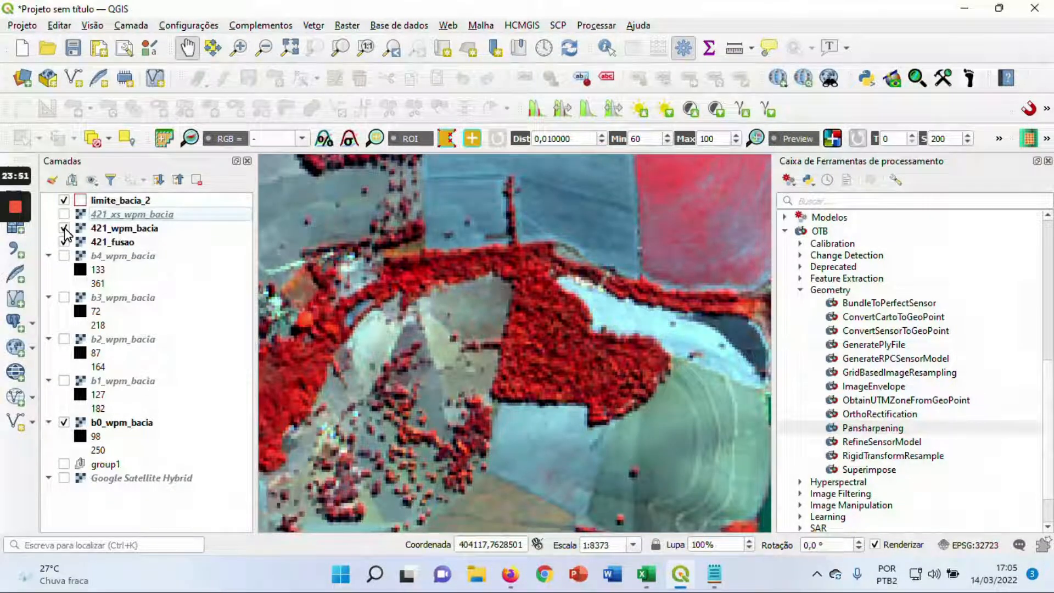
{"action": "left_click", "coordinate": [65, 228]}
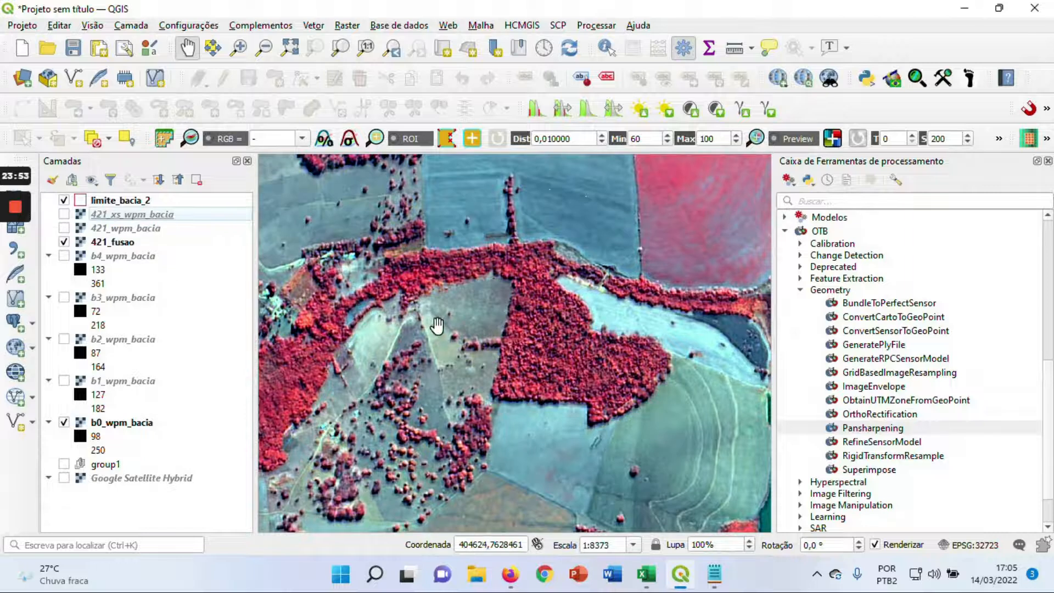
Compare the fields and riparian vegetation farther south by toggling 421_wpm_bacia over the fused image
{"action": "scroll", "coordinate": [438, 325], "scroll_direction": "down", "scroll_amount": 1}
{"action": "left_click_drag", "start_coordinate": [513, 350], "coordinate": [509, 324]}
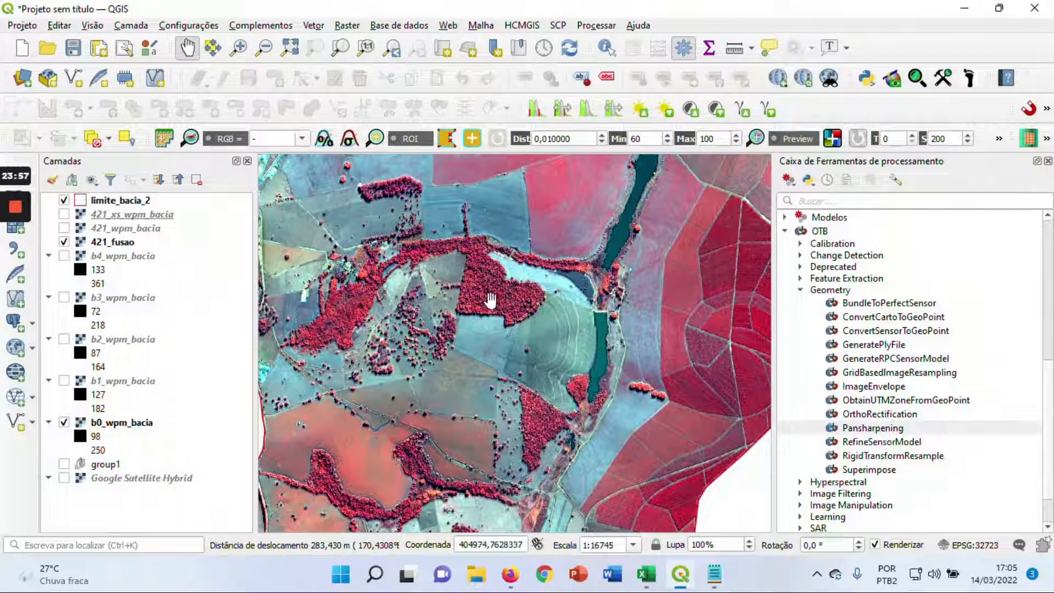
{"action": "left_click_drag", "start_coordinate": [393, 466], "coordinate": [427, 419]}
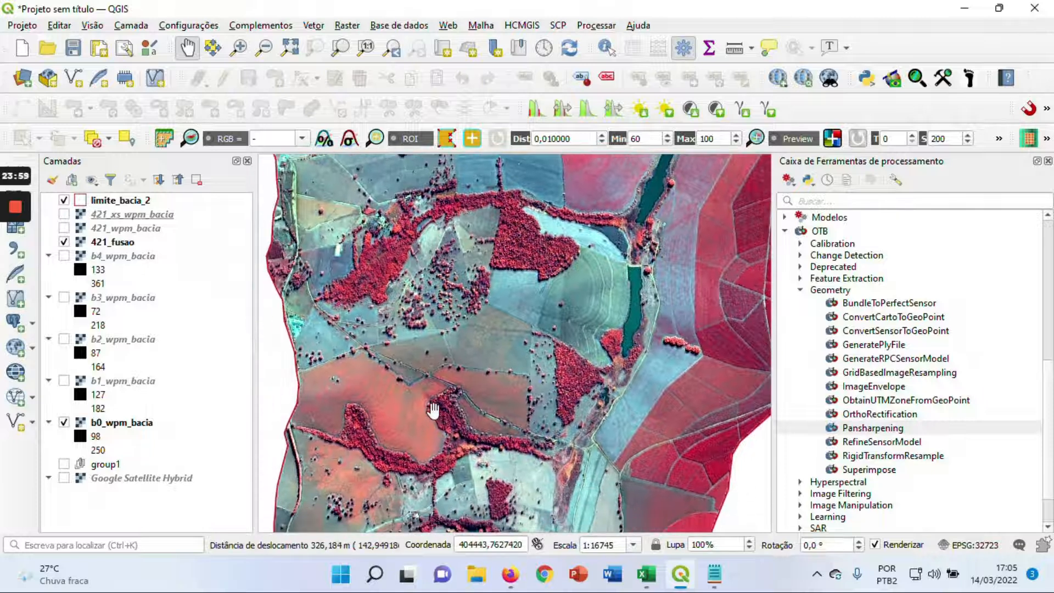
{"action": "left_click", "coordinate": [64, 228]}
{"action": "left_click", "coordinate": [63, 228]}
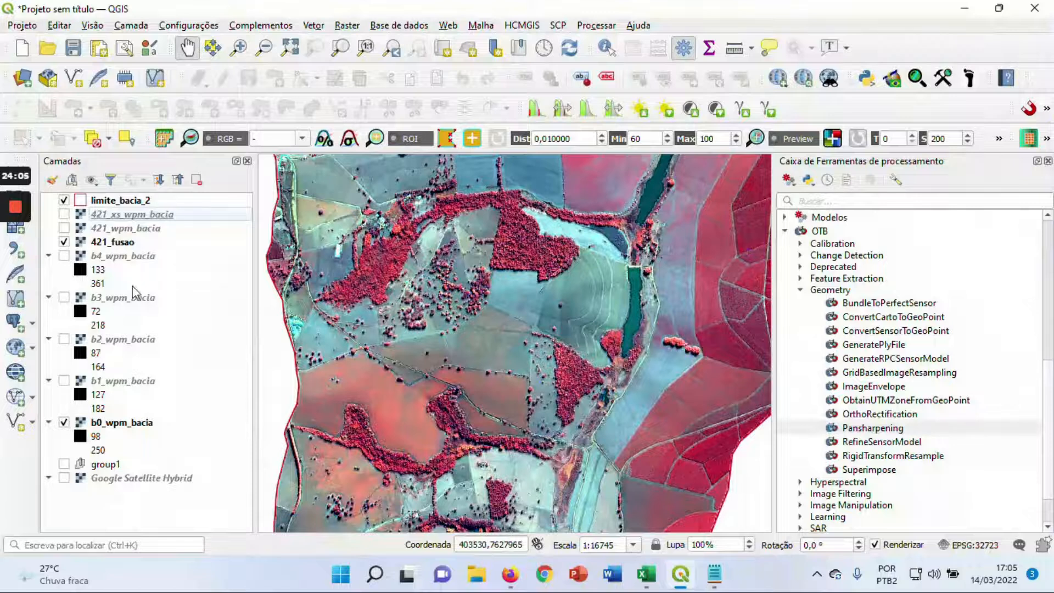
Select the 421_fusao layer and compare the elongated reservoir with 421_wpm_bacia shown and hidden
{"action": "left_click", "coordinate": [123, 246]}
{"action": "left_click_drag", "start_coordinate": [637, 263], "coordinate": [480, 358]}
{"action": "scroll", "coordinate": [544, 333], "scroll_direction": "up", "scroll_amount": 2}
{"action": "left_click_drag", "start_coordinate": [383, 392], "coordinate": [409, 379]}
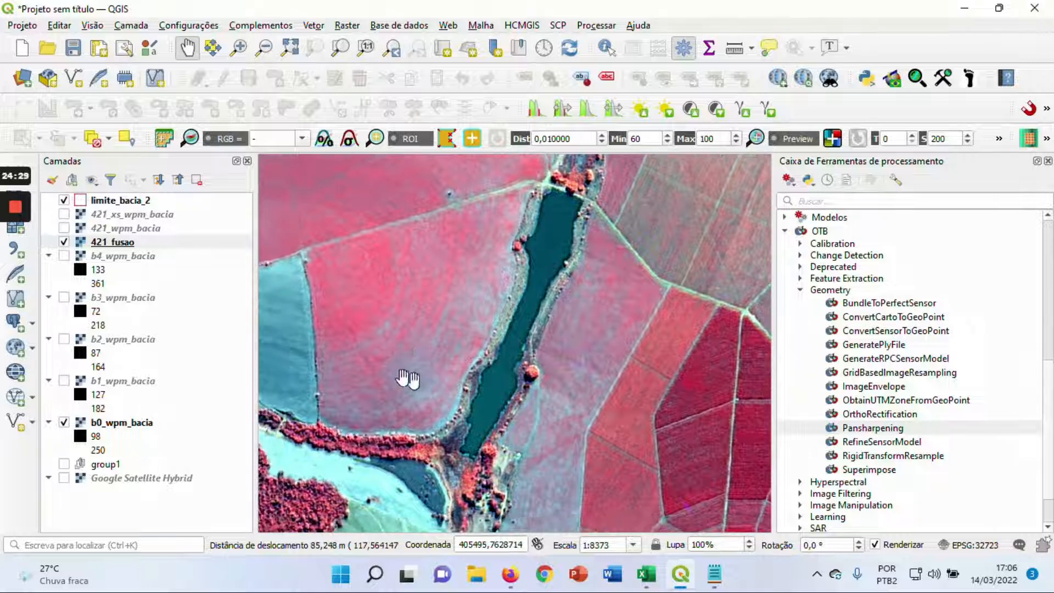
{"action": "left_click", "coordinate": [64, 228]}
{"action": "left_click", "coordinate": [64, 242]}
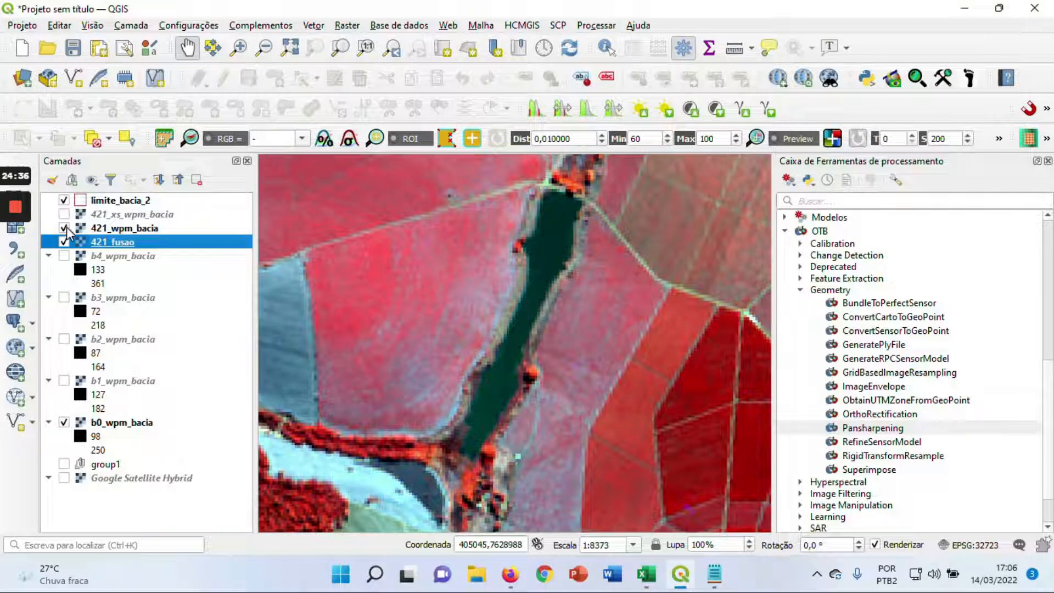
{"action": "left_click", "coordinate": [63, 228]}
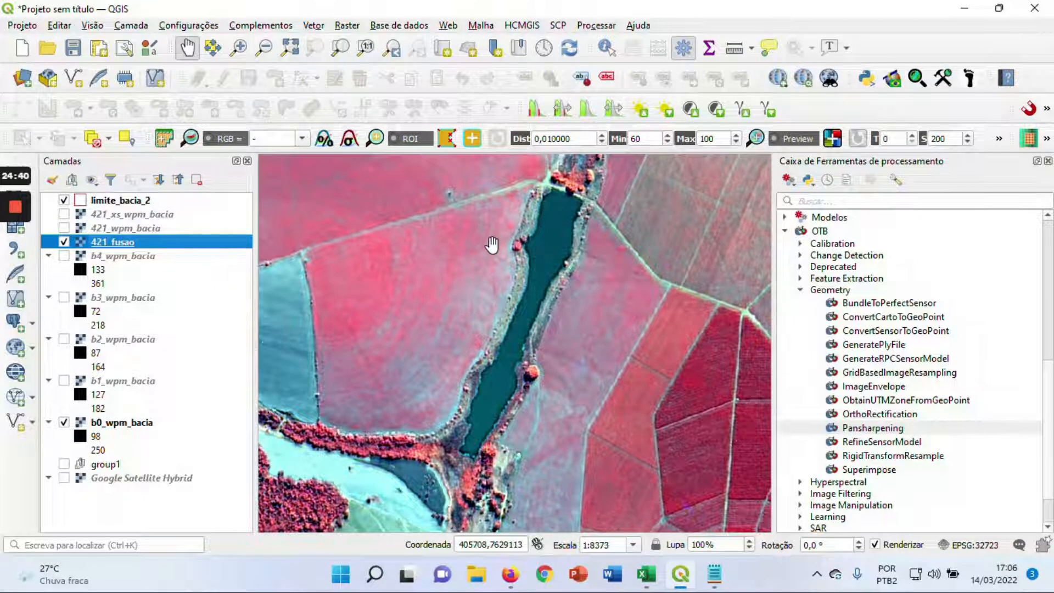
Compare the texture of the triangular red forest plot by repeatedly showing and hiding 421_wpm_bacia over 421_fusao
{"action": "scroll", "coordinate": [494, 246], "scroll_direction": "down", "scroll_amount": 1}
{"action": "scroll", "coordinate": [494, 246], "scroll_direction": "down", "scroll_amount": 1}
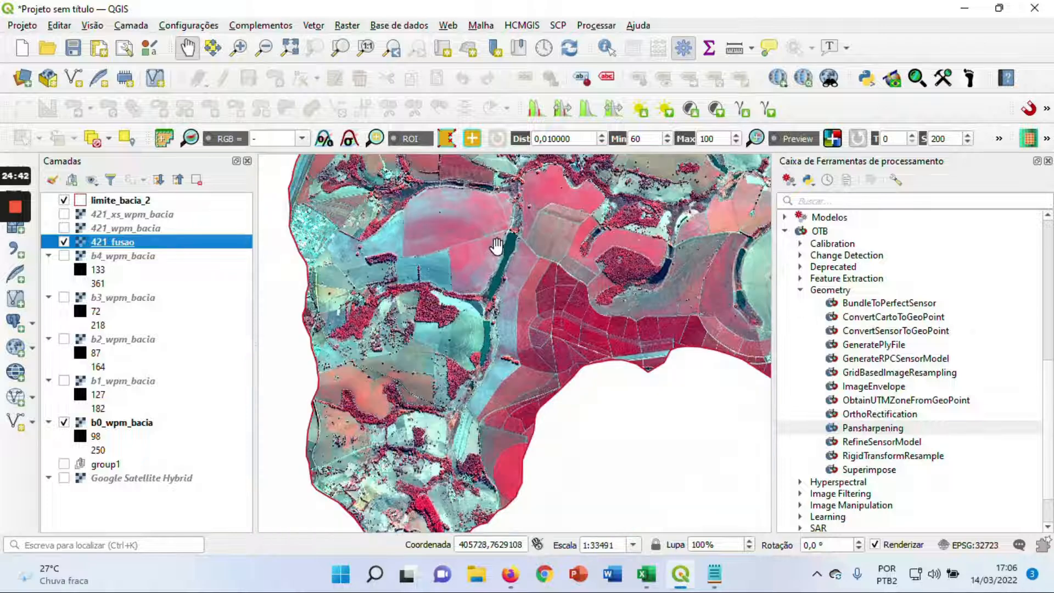
{"action": "left_click_drag", "start_coordinate": [543, 236], "coordinate": [510, 375]}
{"action": "left_click_drag", "start_coordinate": [430, 250], "coordinate": [466, 301]}
{"action": "scroll", "coordinate": [467, 311], "scroll_direction": "up", "scroll_amount": 1}
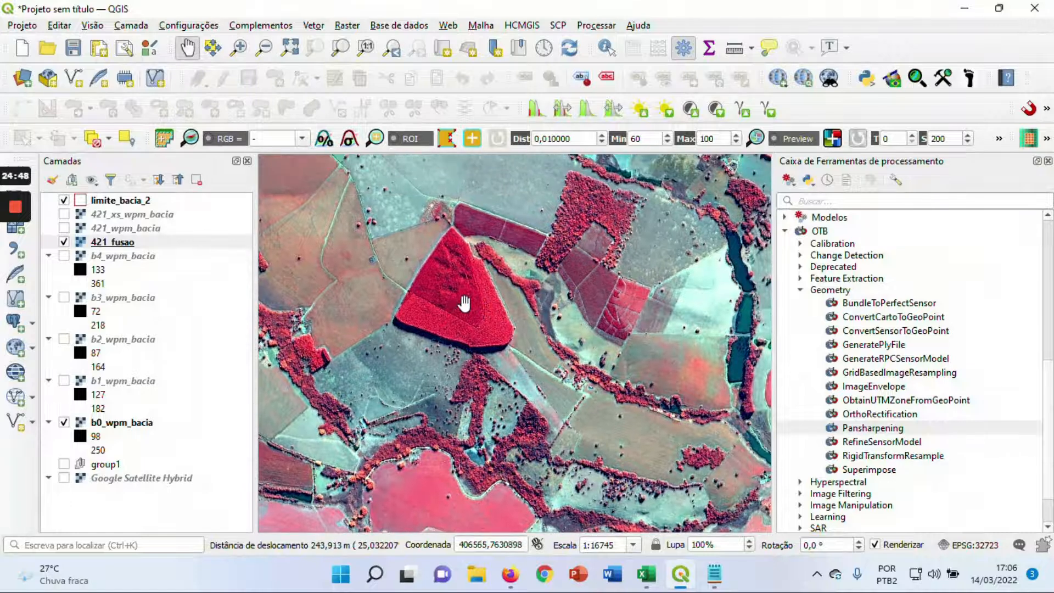
{"action": "scroll", "coordinate": [464, 303], "scroll_direction": "up", "scroll_amount": 1}
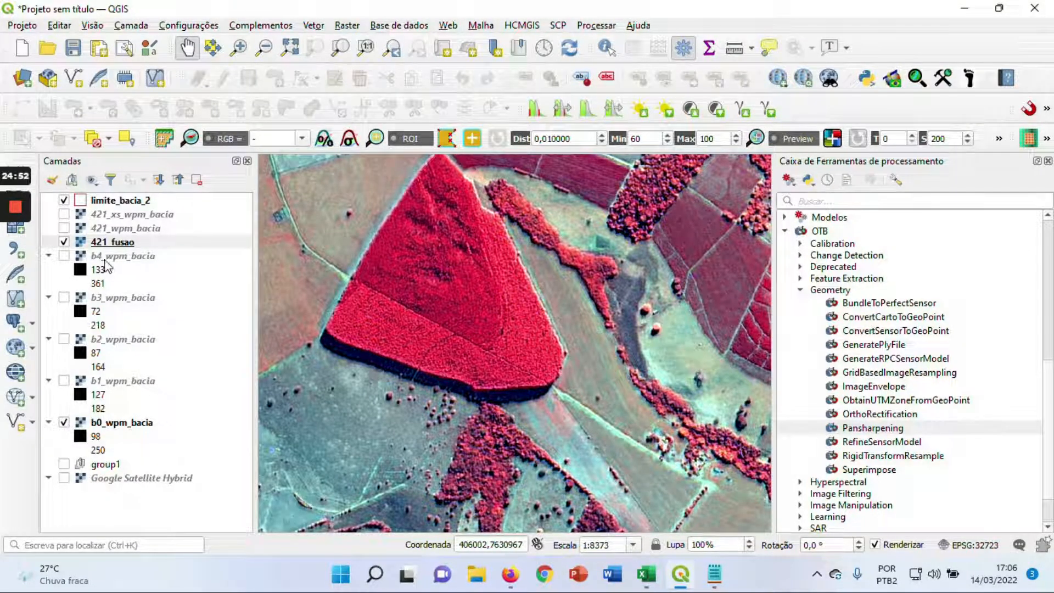
{"action": "left_click", "coordinate": [63, 228]}
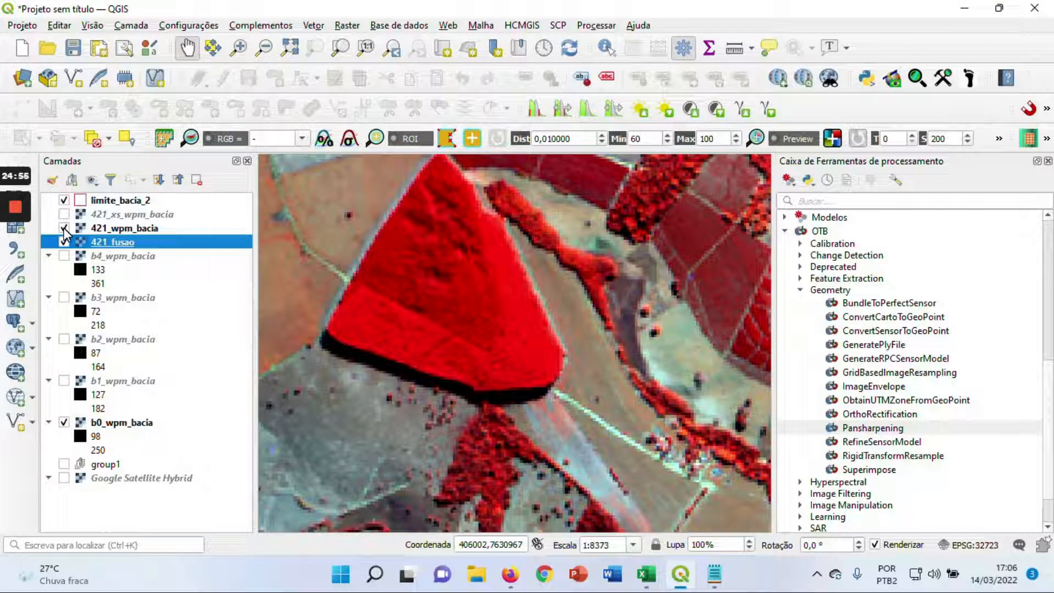
{"action": "left_click", "coordinate": [64, 228]}
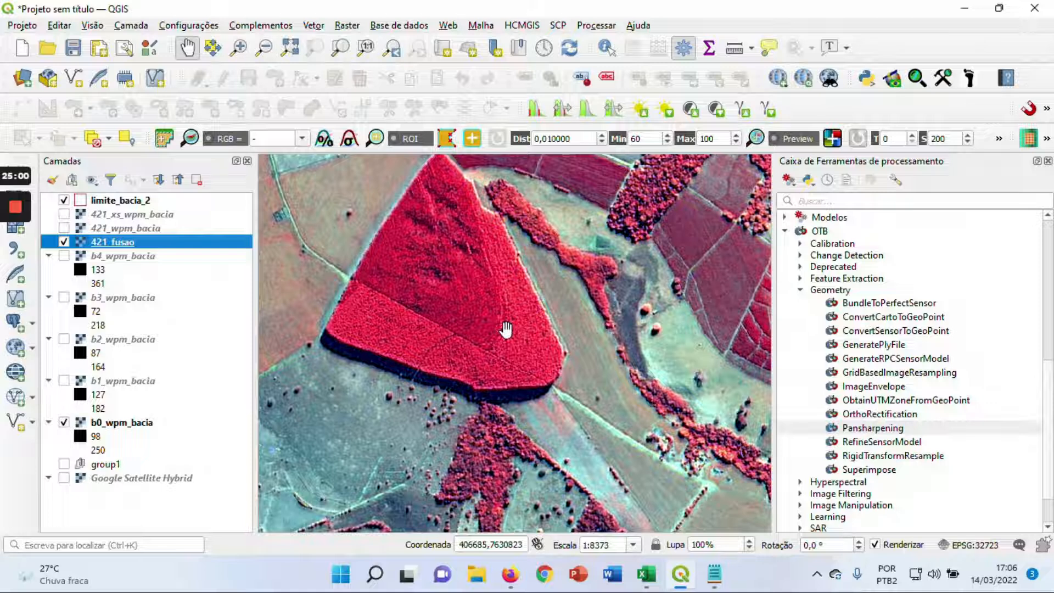
{"action": "left_click", "coordinate": [64, 228]}
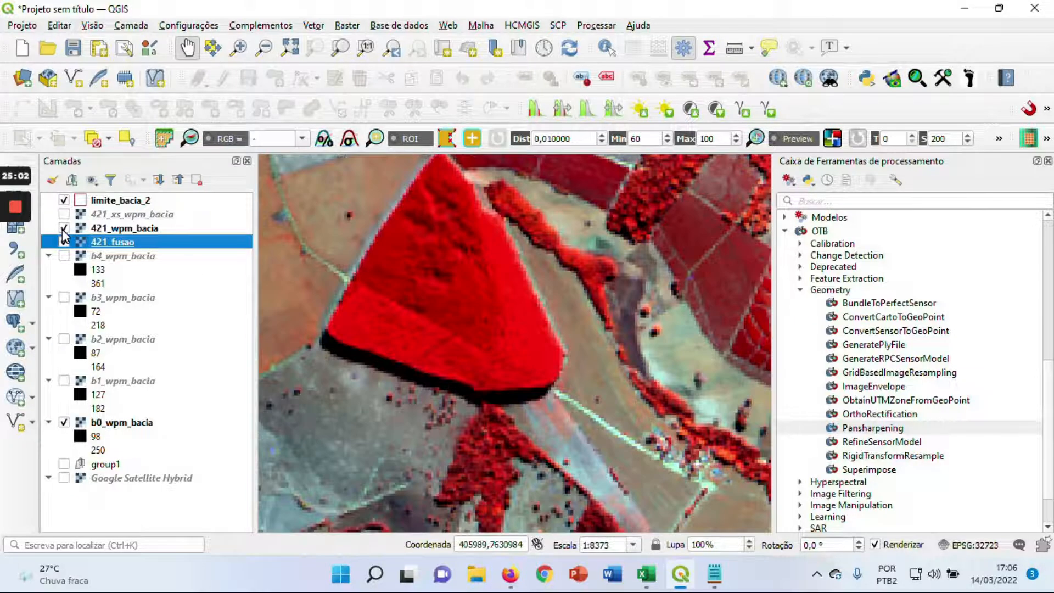
{"action": "left_click", "coordinate": [64, 228]}
Compare the building complexes near the basin's northwestern boundary with 421_wpm_bacia shown and hidden over the fused image
{"action": "scroll", "coordinate": [560, 331], "scroll_direction": "down", "scroll_amount": 1}
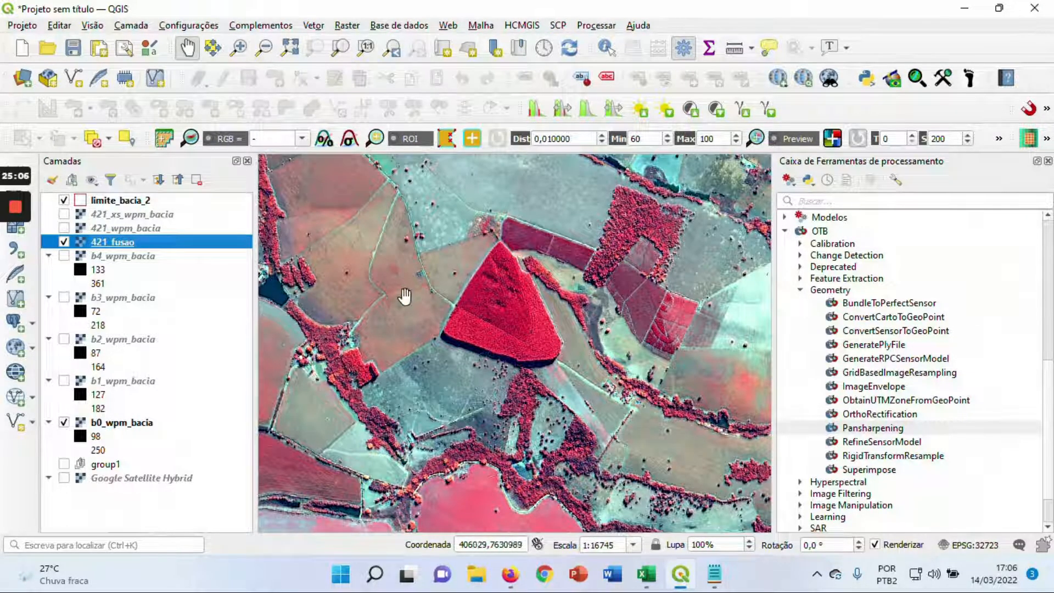
{"action": "left_click_drag", "start_coordinate": [405, 298], "coordinate": [618, 311]}
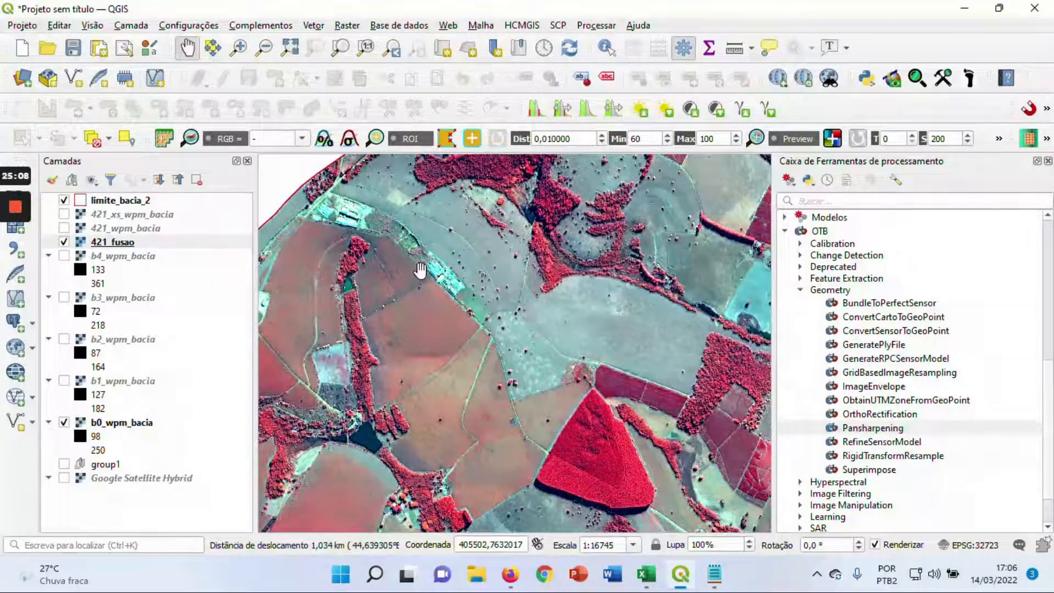
{"action": "left_click_drag", "start_coordinate": [423, 269], "coordinate": [421, 376]}
{"action": "left_click_drag", "start_coordinate": [388, 340], "coordinate": [500, 304]}
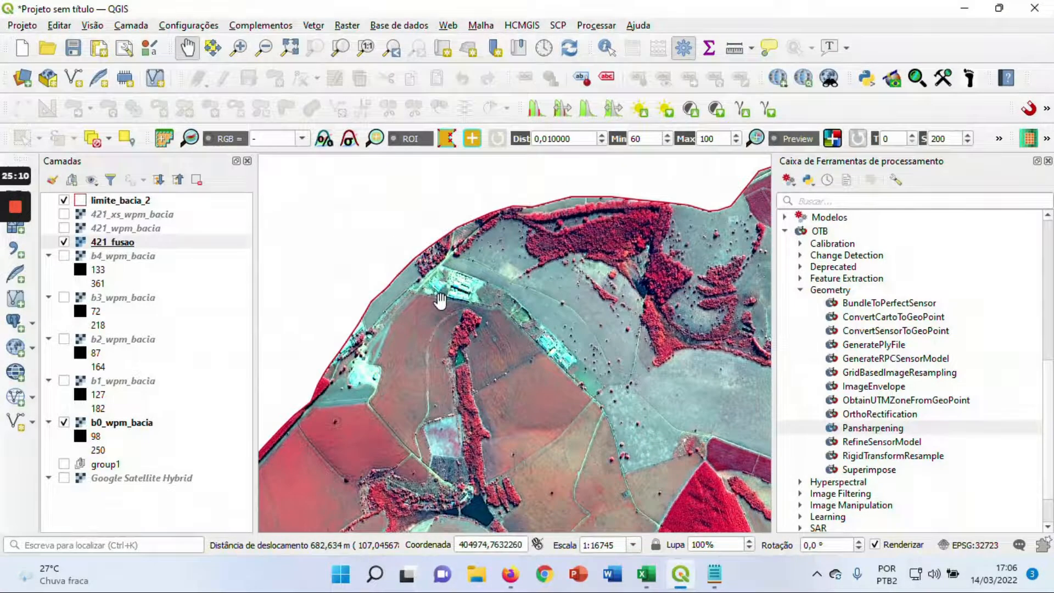
{"action": "scroll", "coordinate": [442, 301], "scroll_direction": "up", "scroll_amount": 1}
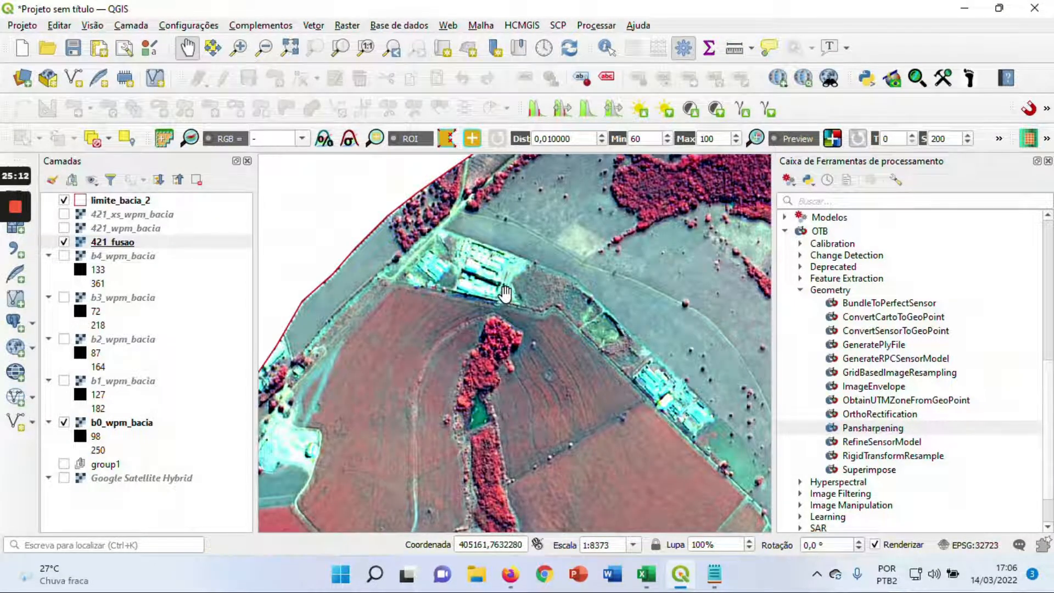
{"action": "scroll", "coordinate": [505, 294], "scroll_direction": "up", "scroll_amount": 1}
{"action": "scroll", "coordinate": [509, 291], "scroll_direction": "down", "scroll_amount": 1}
{"action": "left_click_drag", "start_coordinate": [509, 291], "coordinate": [255, 287]}
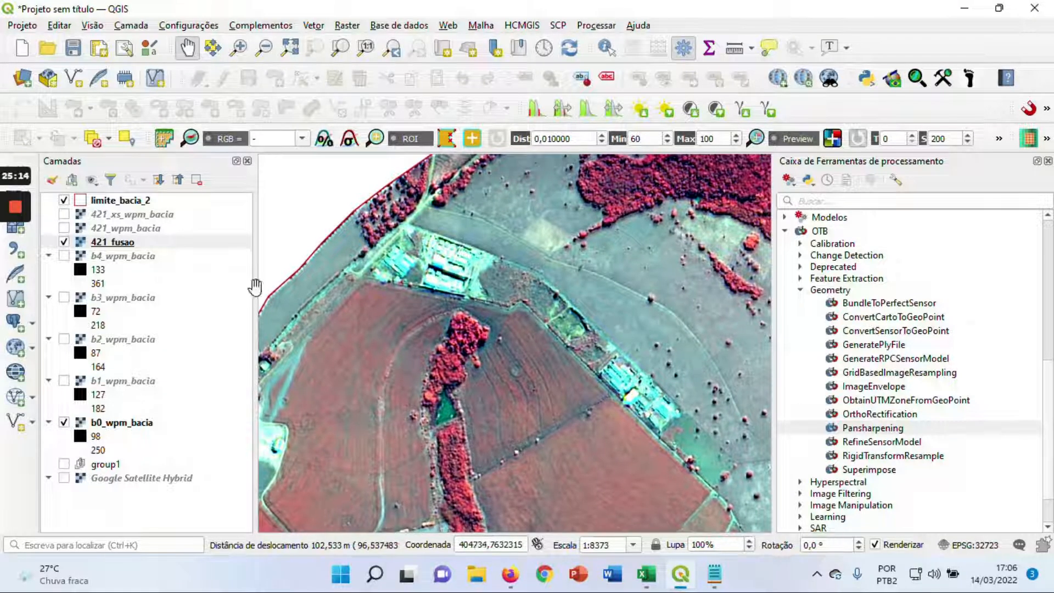
{"action": "left_click", "coordinate": [64, 228]}
{"action": "left_click", "coordinate": [64, 242]}
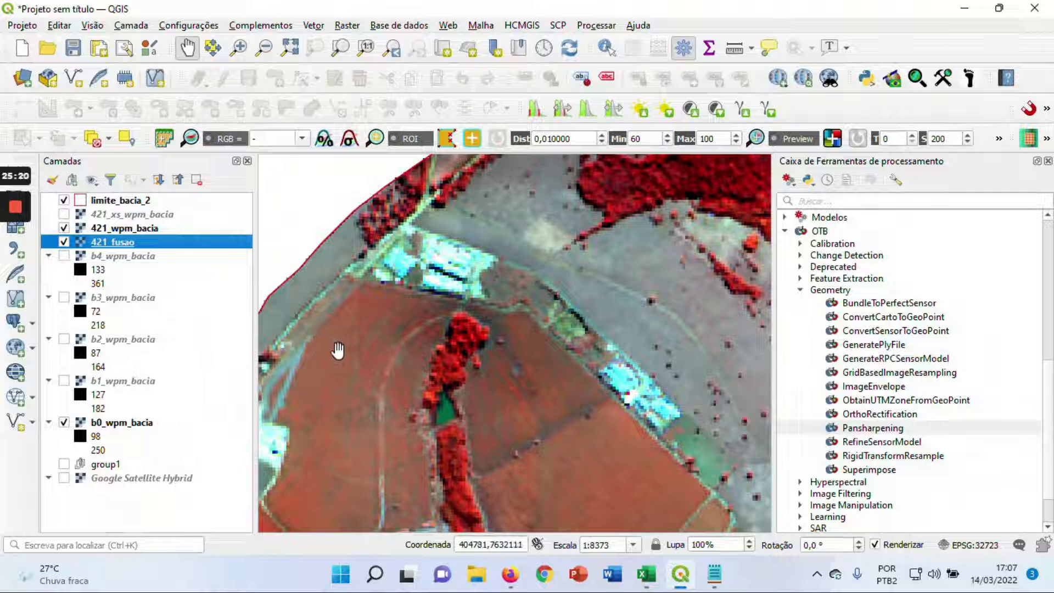
{"action": "left_click", "coordinate": [64, 229]}
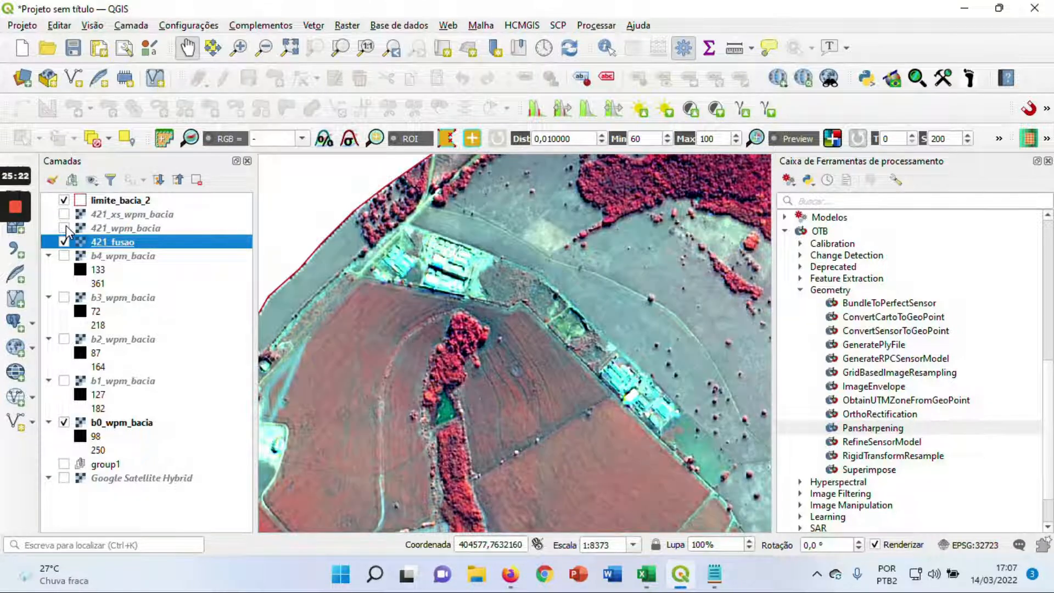
Show 421_wpm_bacia over the fused image and examine the original composite along the basin's northern boundary
{"action": "left_click", "coordinate": [63, 228]}
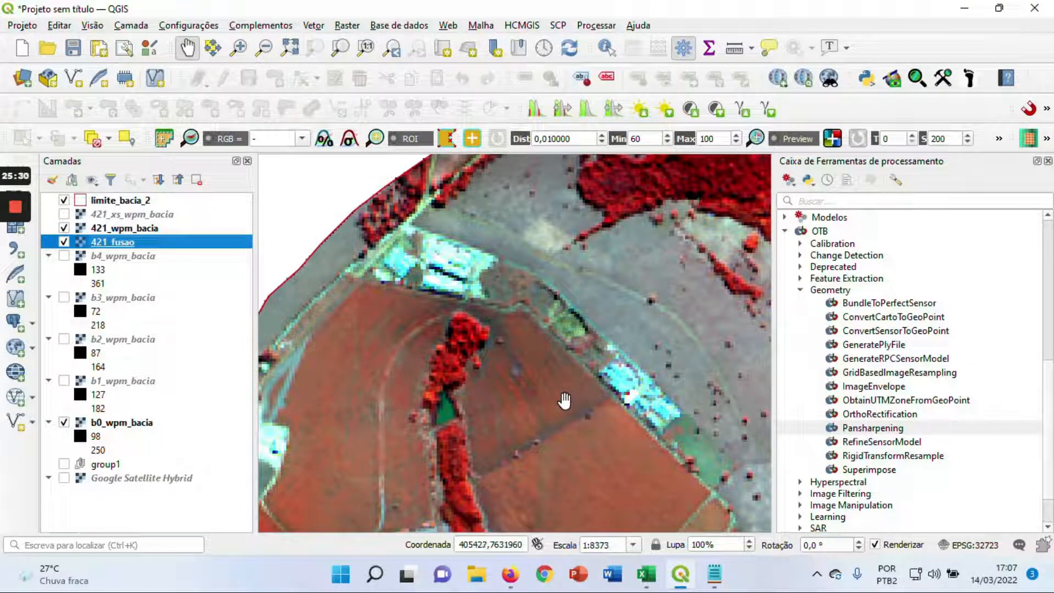
{"action": "scroll", "coordinate": [565, 403], "scroll_direction": "down", "scroll_amount": 1}
{"action": "left_click_drag", "start_coordinate": [615, 418], "coordinate": [573, 354]}
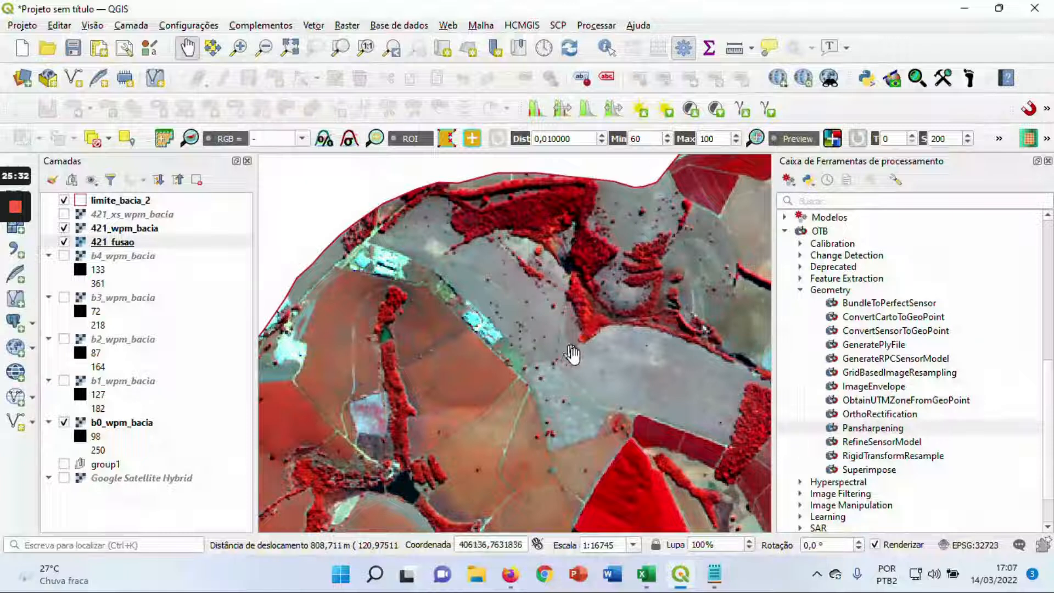
{"action": "left_click_drag", "start_coordinate": [650, 343], "coordinate": [527, 371]}
{"action": "left_click_drag", "start_coordinate": [645, 343], "coordinate": [556, 342]}
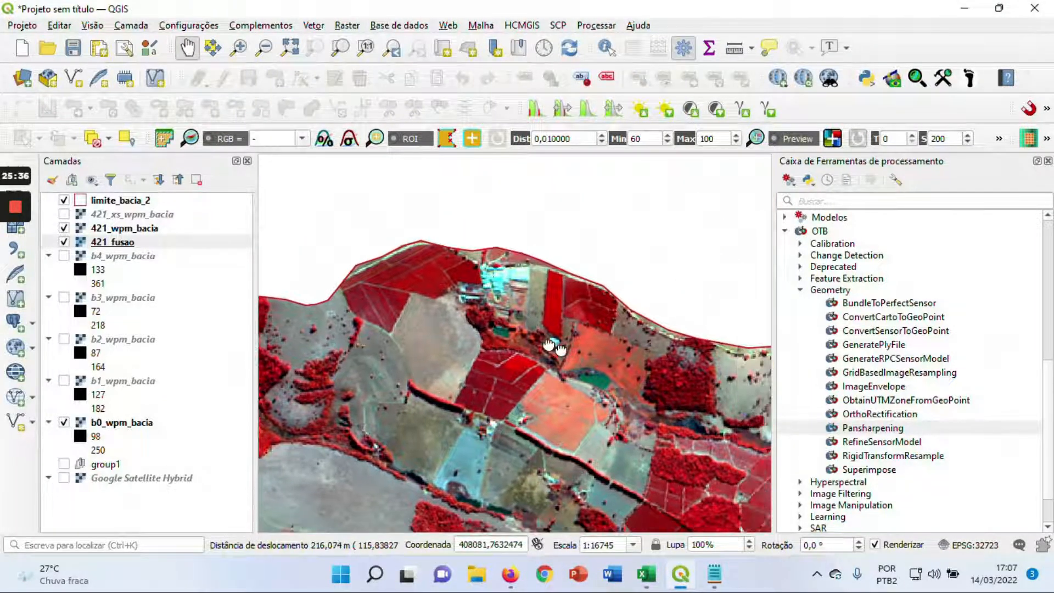
{"action": "scroll", "coordinate": [560, 369], "scroll_direction": "down", "scroll_amount": 1}
{"action": "left_click_drag", "start_coordinate": [598, 401], "coordinate": [471, 253]}
{"action": "left_click_drag", "start_coordinate": [539, 287], "coordinate": [436, 304]}
{"action": "left_click_drag", "start_coordinate": [362, 238], "coordinate": [531, 285]}
{"action": "left_click_drag", "start_coordinate": [435, 280], "coordinate": [427, 286]}
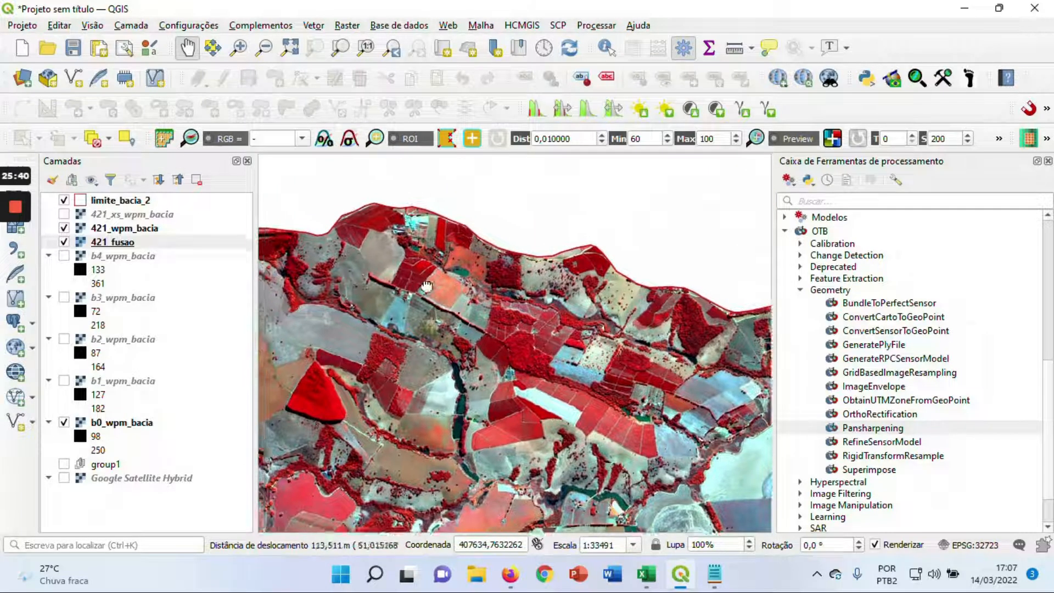
Hide 421_wpm_bacia and inspect the fused detail of the building complex near the basin's northern boundary
{"action": "scroll", "coordinate": [427, 286], "scroll_direction": "up", "scroll_amount": 2}
{"action": "left_click_drag", "start_coordinate": [496, 274], "coordinate": [519, 309]}
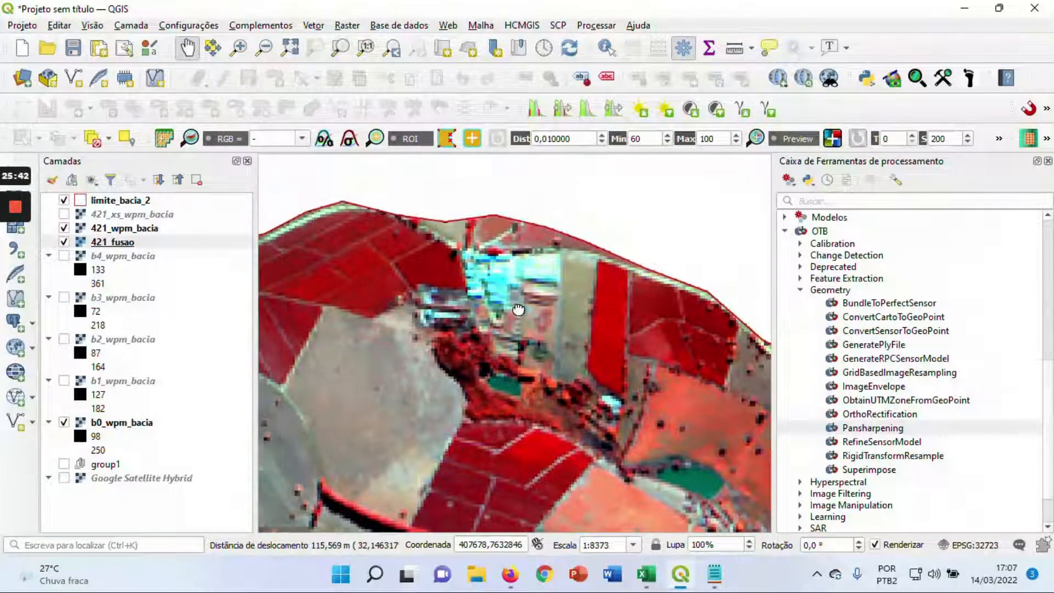
{"action": "left_click", "coordinate": [64, 228]}
{"action": "scroll", "coordinate": [440, 308], "scroll_direction": "up", "scroll_amount": 1}
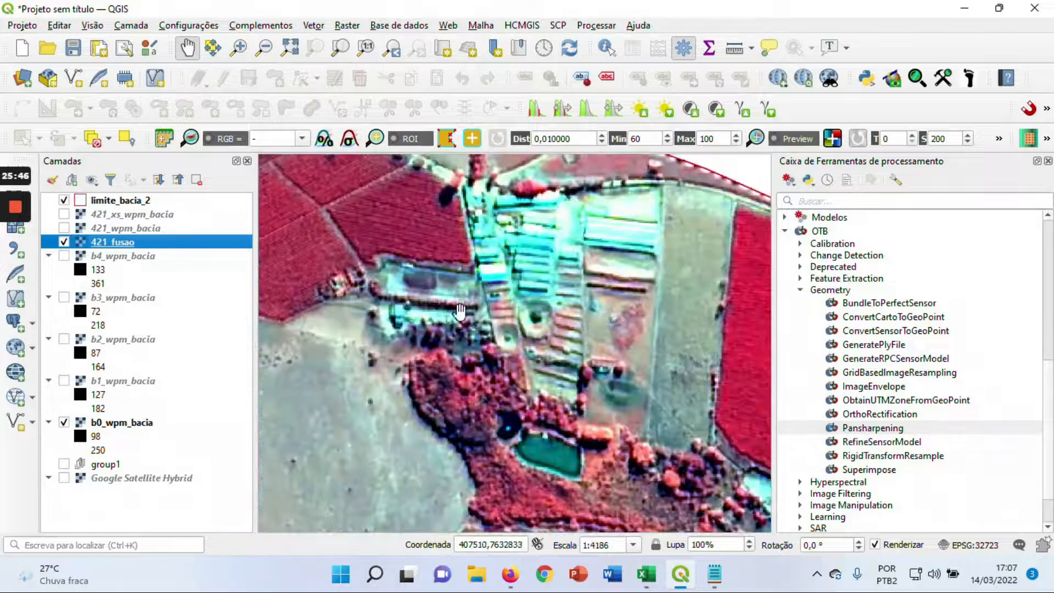
{"action": "scroll", "coordinate": [530, 309], "scroll_direction": "down", "scroll_amount": 1}
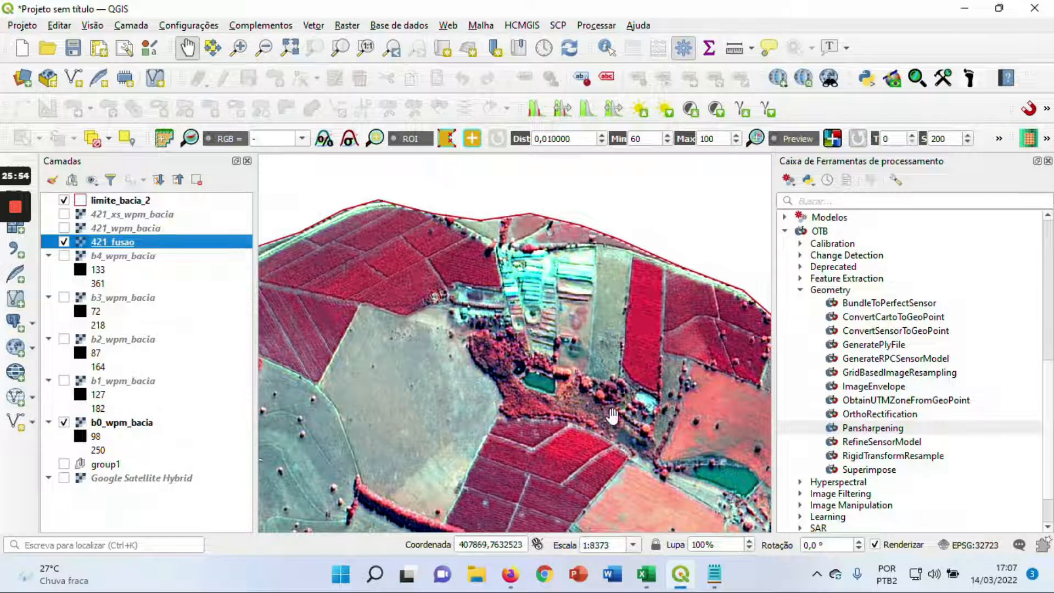
Compare the northern building complex and its surrounding crop plots by showing and hiding 421_wpm_bacia twice
{"action": "left_click", "coordinate": [64, 227]}
{"action": "left_click", "coordinate": [63, 227]}
{"action": "left_click_drag", "start_coordinate": [469, 329], "coordinate": [518, 316]}
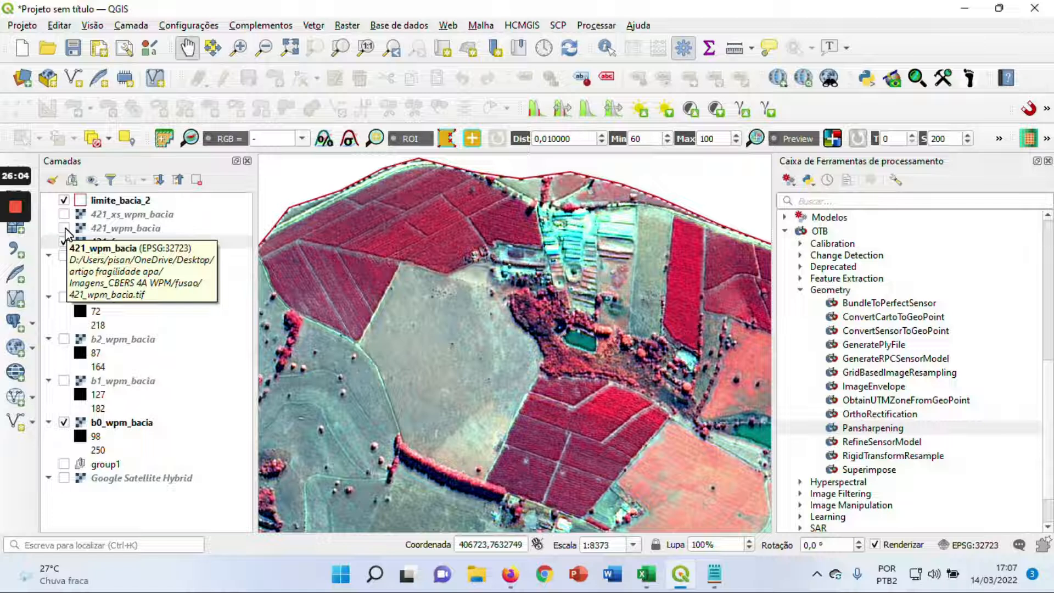
{"action": "left_click", "coordinate": [63, 228]}
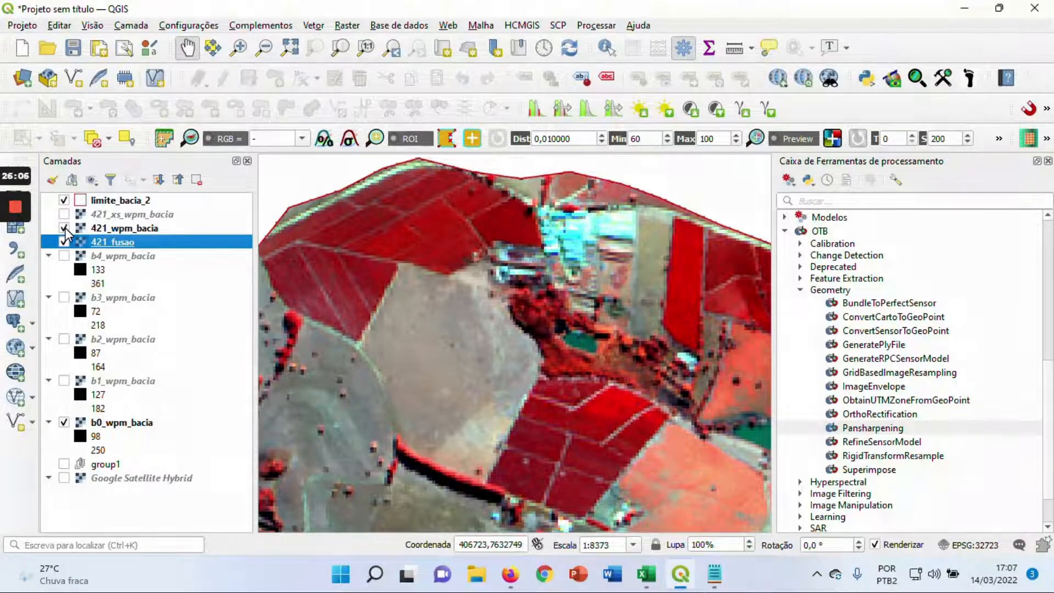
{"action": "left_click", "coordinate": [63, 228]}
Compare the reservoir and lakeside buildings at the basin's northeastern tip with 421_wpm_bacia shown and hidden
{"action": "scroll", "coordinate": [480, 356], "scroll_direction": "down", "scroll_amount": 1}
{"action": "left_click_drag", "start_coordinate": [513, 369], "coordinate": [507, 226]}
{"action": "left_click_drag", "start_coordinate": [606, 432], "coordinate": [508, 263]}
{"action": "left_click_drag", "start_coordinate": [653, 280], "coordinate": [524, 326]}
{"action": "left_click_drag", "start_coordinate": [700, 295], "coordinate": [465, 354]}
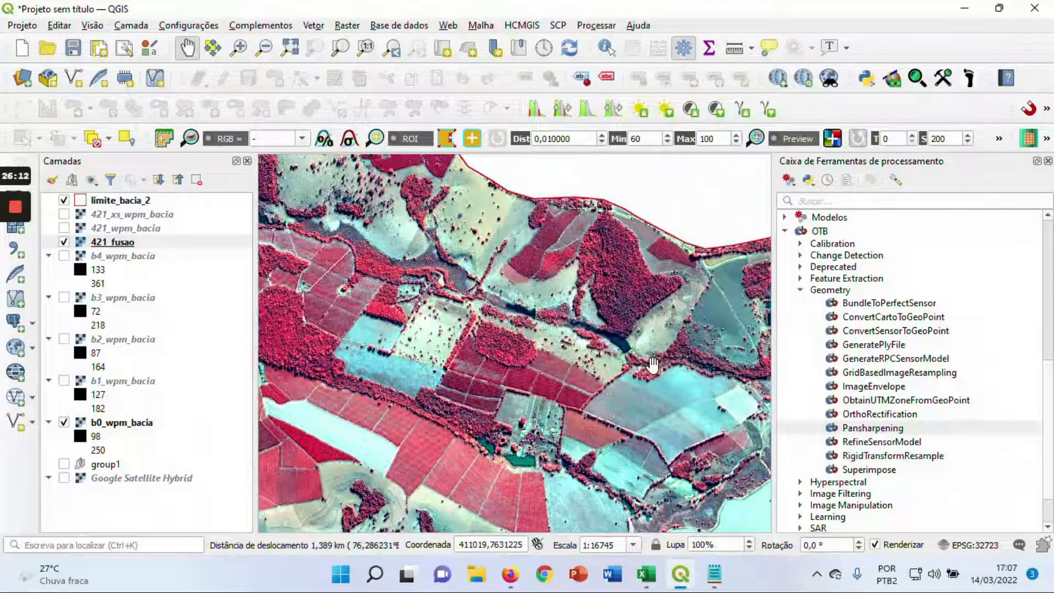
{"action": "scroll", "coordinate": [653, 365], "scroll_direction": "down", "scroll_amount": 1}
{"action": "left_click_drag", "start_coordinate": [685, 365], "coordinate": [441, 374]}
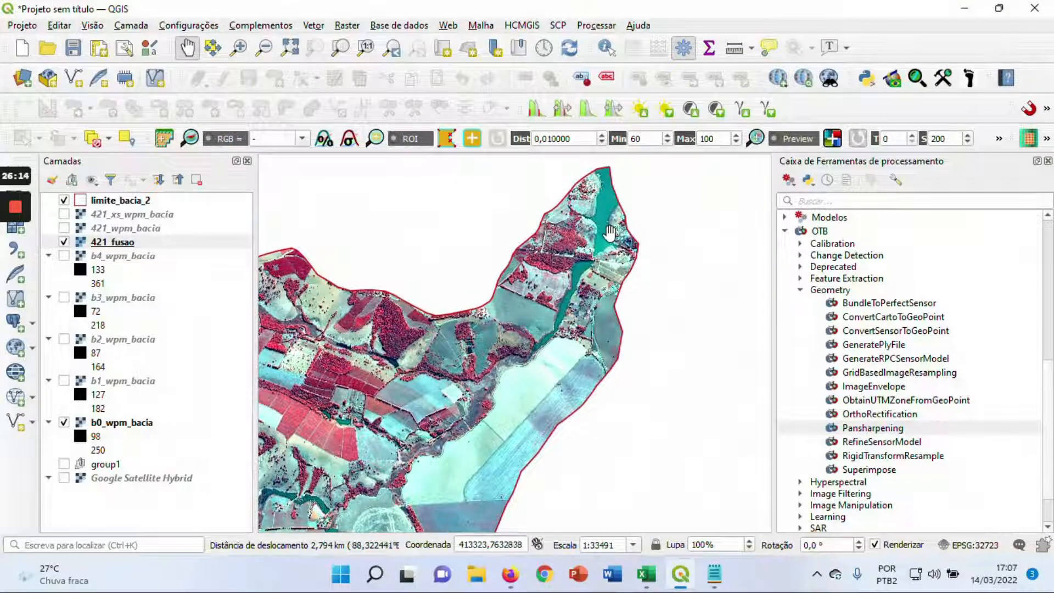
{"action": "scroll", "coordinate": [609, 233], "scroll_direction": "up", "scroll_amount": 1}
{"action": "left_click_drag", "start_coordinate": [579, 214], "coordinate": [456, 301]}
{"action": "scroll", "coordinate": [506, 280], "scroll_direction": "up", "scroll_amount": 1}
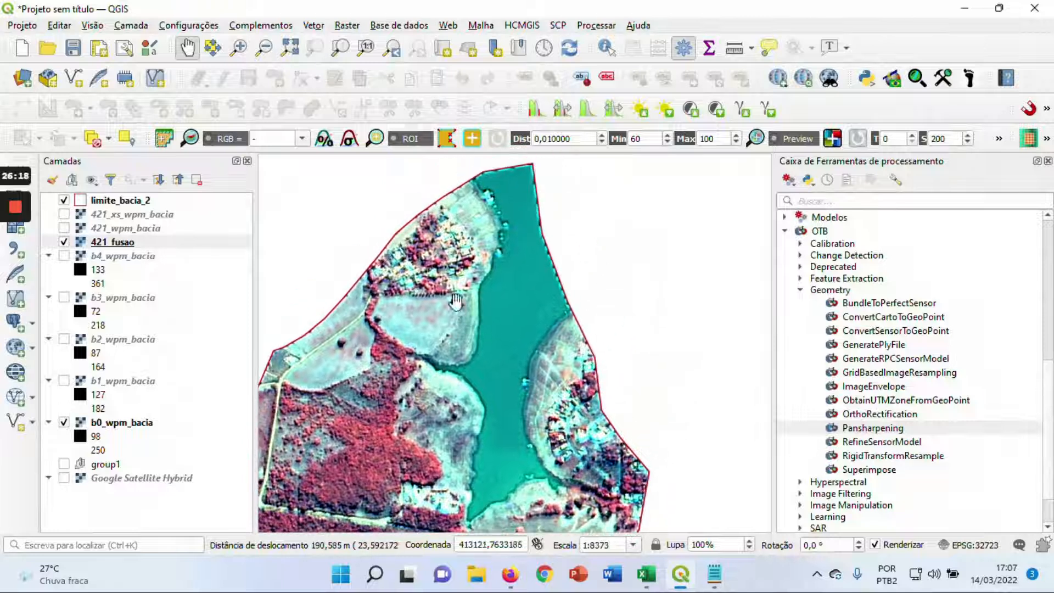
{"action": "left_click", "coordinate": [63, 229]}
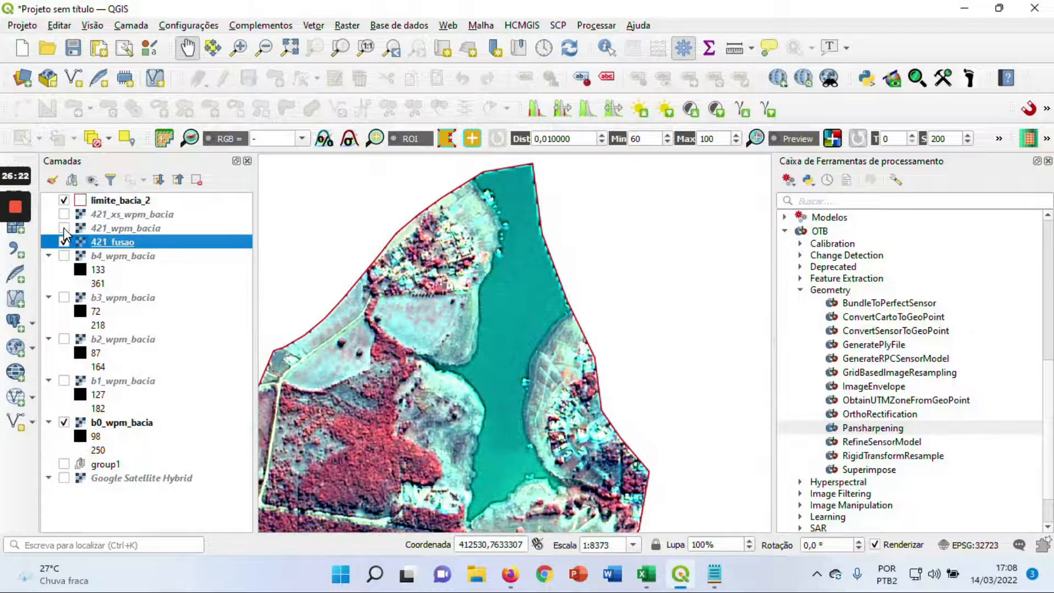
{"action": "left_click", "coordinate": [64, 229]}
Compare the crop plots and rounded forest patch southwest of the reservoir by toggling 421_wpm_bacia over 421_fusao
{"action": "scroll", "coordinate": [384, 364], "scroll_direction": "down", "scroll_amount": 1}
{"action": "left_click_drag", "start_coordinate": [360, 429], "coordinate": [581, 285]}
{"action": "left_click_drag", "start_coordinate": [343, 334], "coordinate": [490, 362]}
{"action": "scroll", "coordinate": [440, 284], "scroll_direction": "up", "scroll_amount": 1}
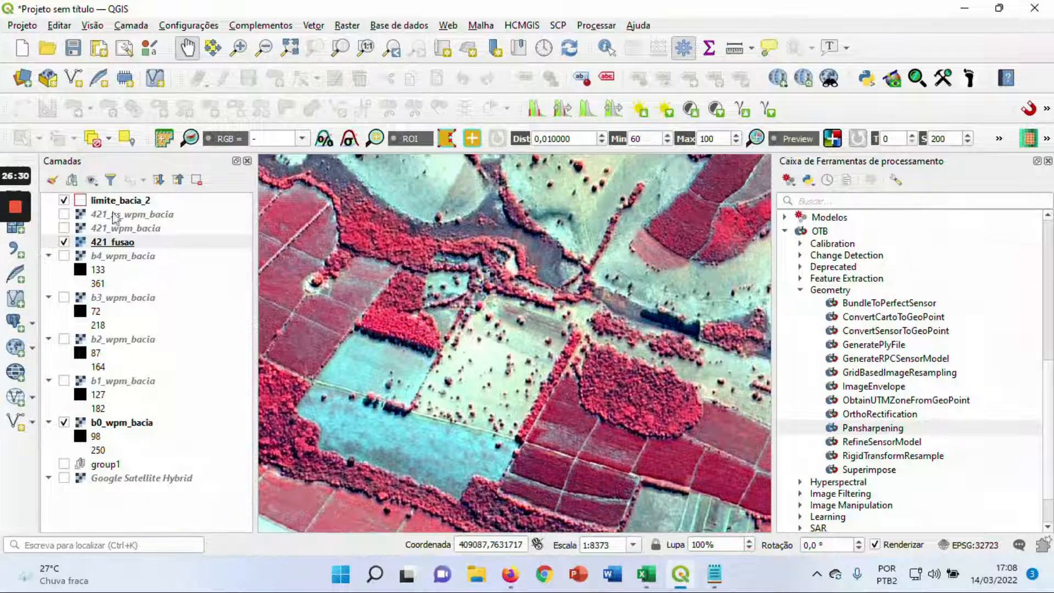
{"action": "left_click", "coordinate": [64, 229]}
{"action": "left_click", "coordinate": [64, 228]}
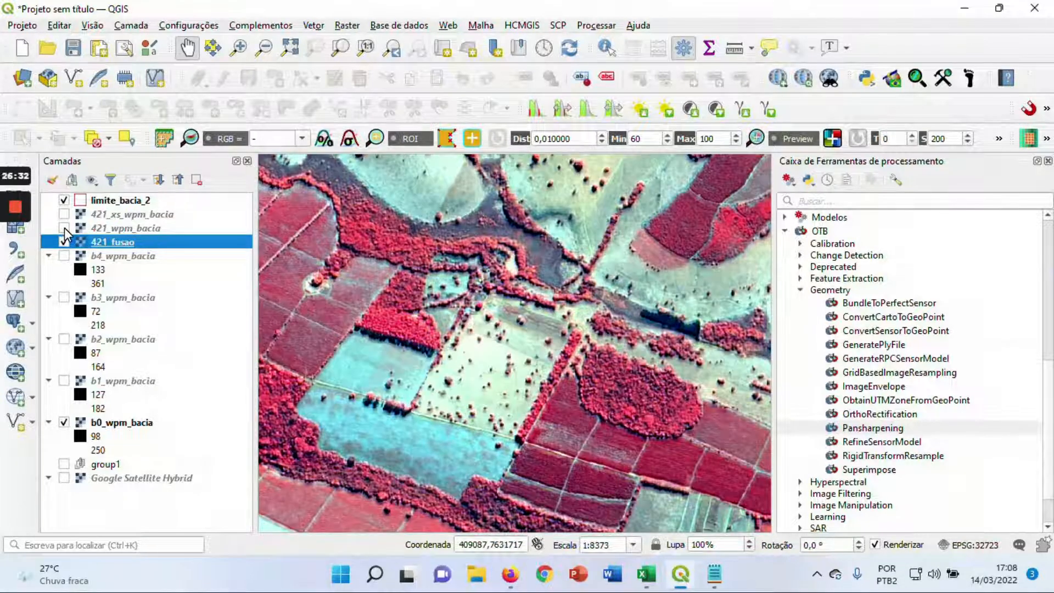
{"action": "left_click", "coordinate": [64, 229]}
{"action": "left_click", "coordinate": [64, 228]}
Compare the farm buildings and planting rows near the basin's southern boundary with 421_wpm_bacia shown and hidden
{"action": "scroll", "coordinate": [509, 407], "scroll_direction": "down", "scroll_amount": 1}
{"action": "left_click_drag", "start_coordinate": [483, 426], "coordinate": [602, 347]}
{"action": "left_click_drag", "start_coordinate": [492, 467], "coordinate": [523, 347]}
{"action": "scroll", "coordinate": [530, 358], "scroll_direction": "down", "scroll_amount": 1}
{"action": "left_click_drag", "start_coordinate": [524, 475], "coordinate": [547, 366]}
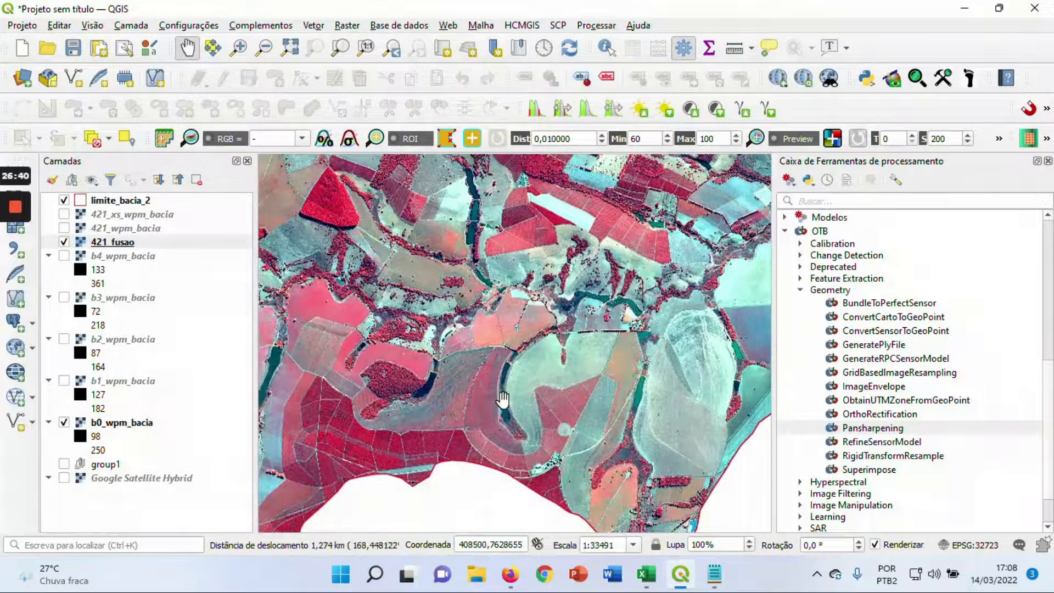
{"action": "left_click_drag", "start_coordinate": [450, 412], "coordinate": [508, 390]}
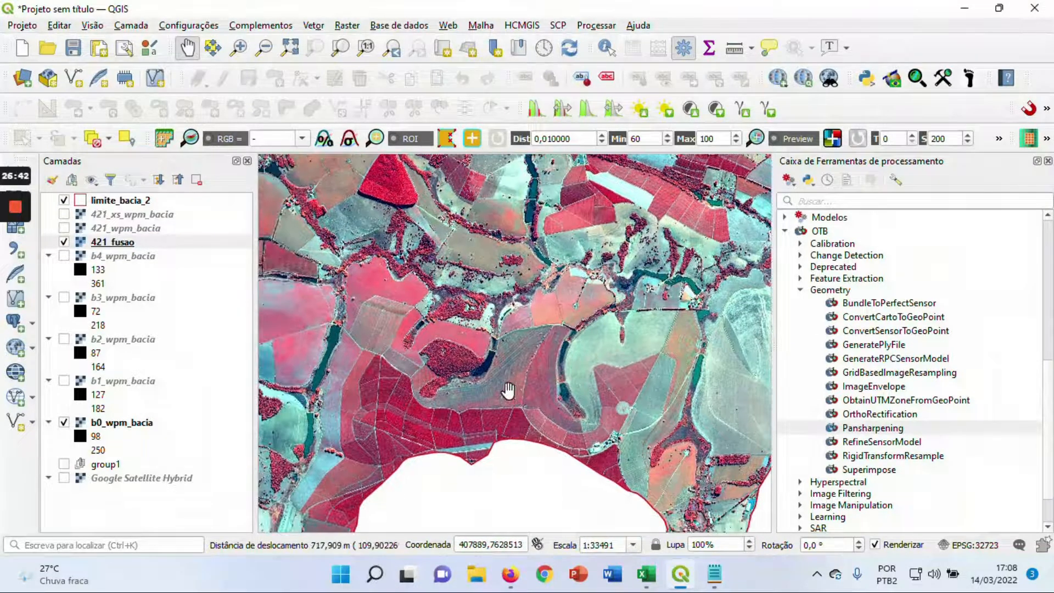
{"action": "left_click_drag", "start_coordinate": [645, 469], "coordinate": [593, 443]}
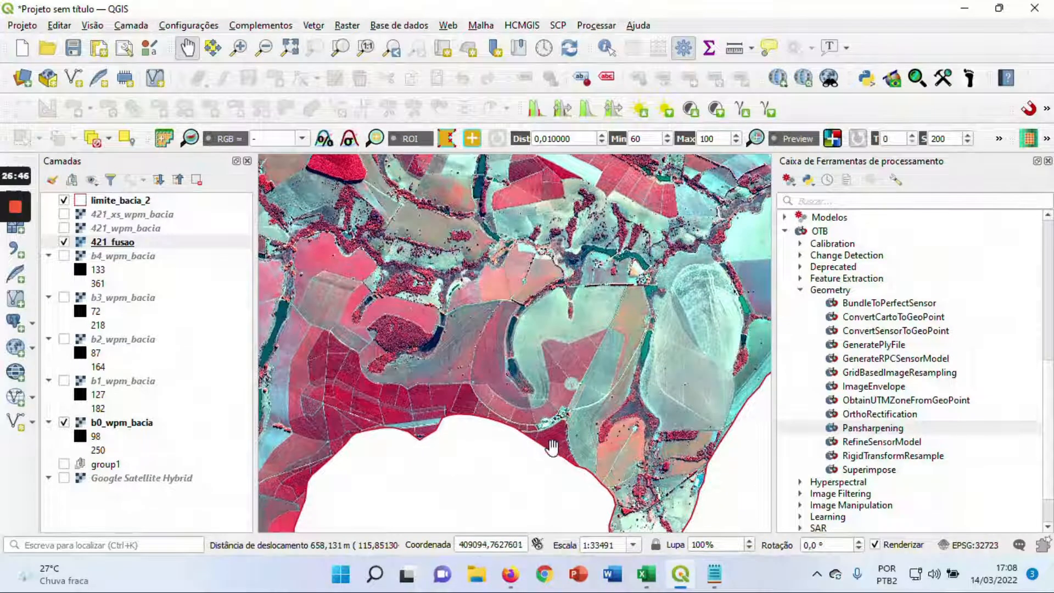
{"action": "scroll", "coordinate": [556, 444], "scroll_direction": "up", "scroll_amount": 1}
{"action": "scroll", "coordinate": [567, 436], "scroll_direction": "up", "scroll_amount": 1}
{"action": "left_click_drag", "start_coordinate": [575, 429], "coordinate": [519, 411]}
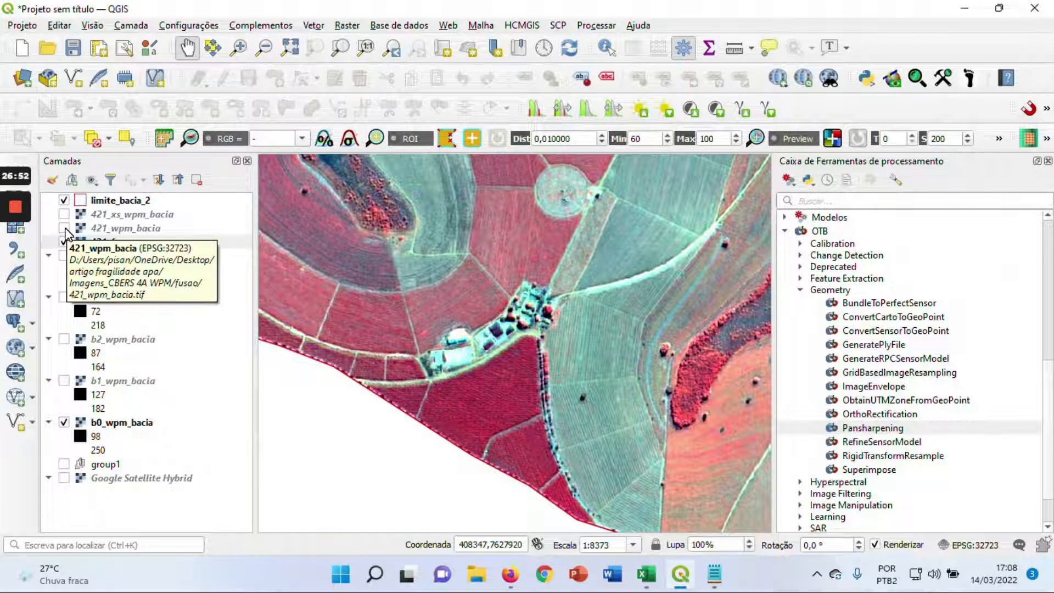
{"action": "left_click", "coordinate": [64, 229]}
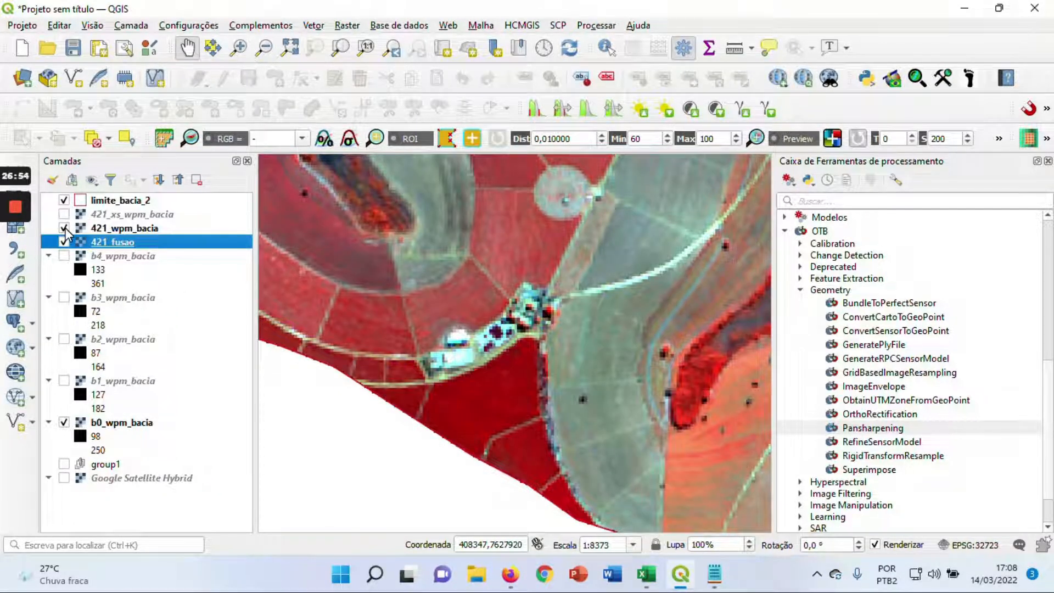
{"action": "left_click", "coordinate": [65, 228]}
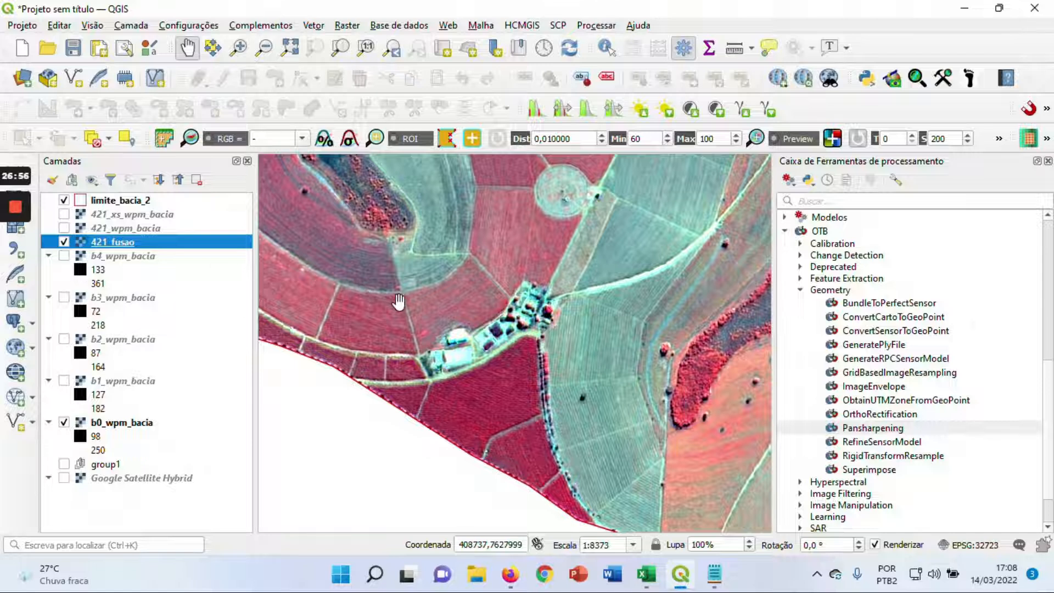
Compare the roofs and tree rows of the southern farm buildings at closer range by toggling 421_wpm_bacia
{"action": "scroll", "coordinate": [399, 301], "scroll_direction": "up", "scroll_amount": 1}
{"action": "left_click_drag", "start_coordinate": [453, 317], "coordinate": [397, 272]}
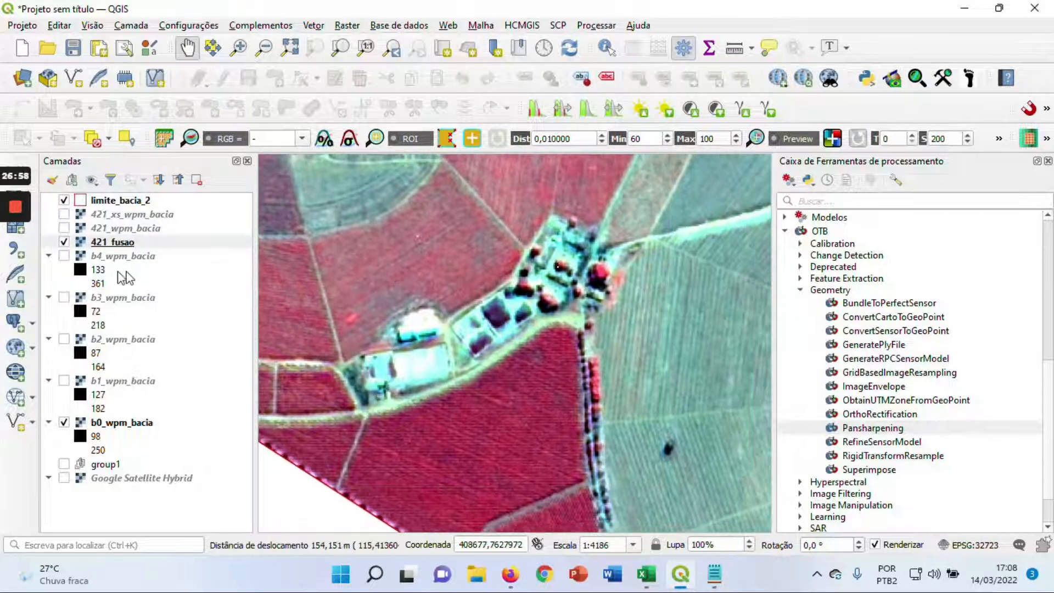
{"action": "left_click", "coordinate": [64, 228]}
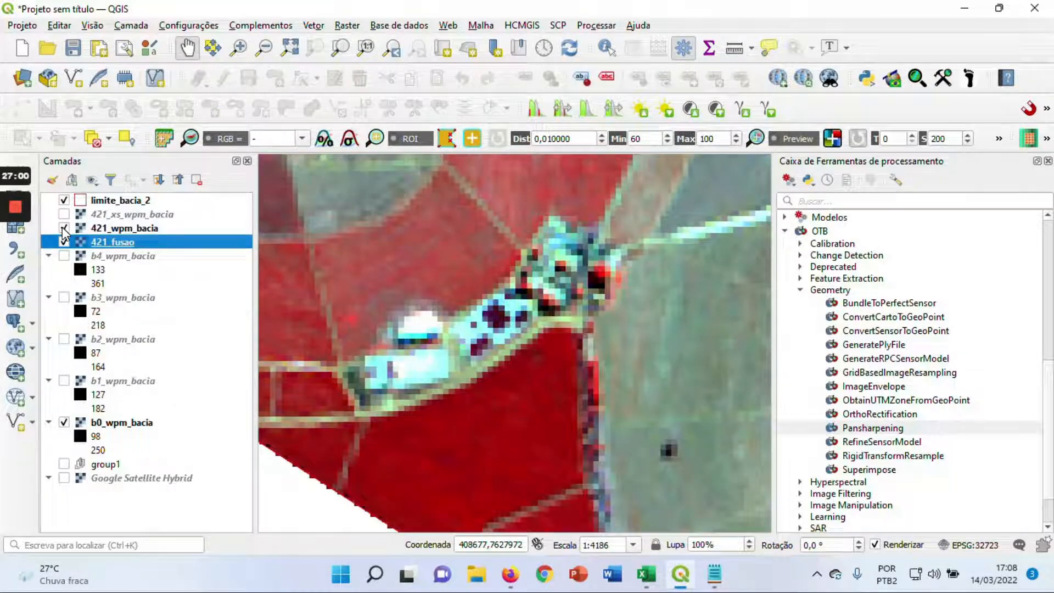
{"action": "left_click", "coordinate": [62, 228]}
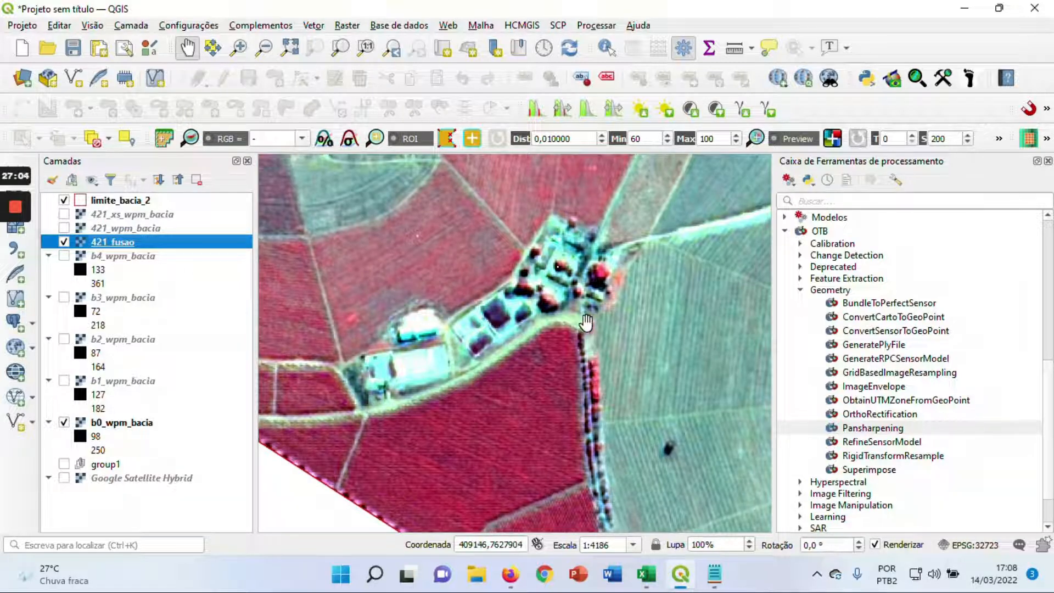
Examine the fused image from the basin's southern boundary across to its western edge
{"action": "scroll", "coordinate": [586, 323], "scroll_direction": "down", "scroll_amount": 1}
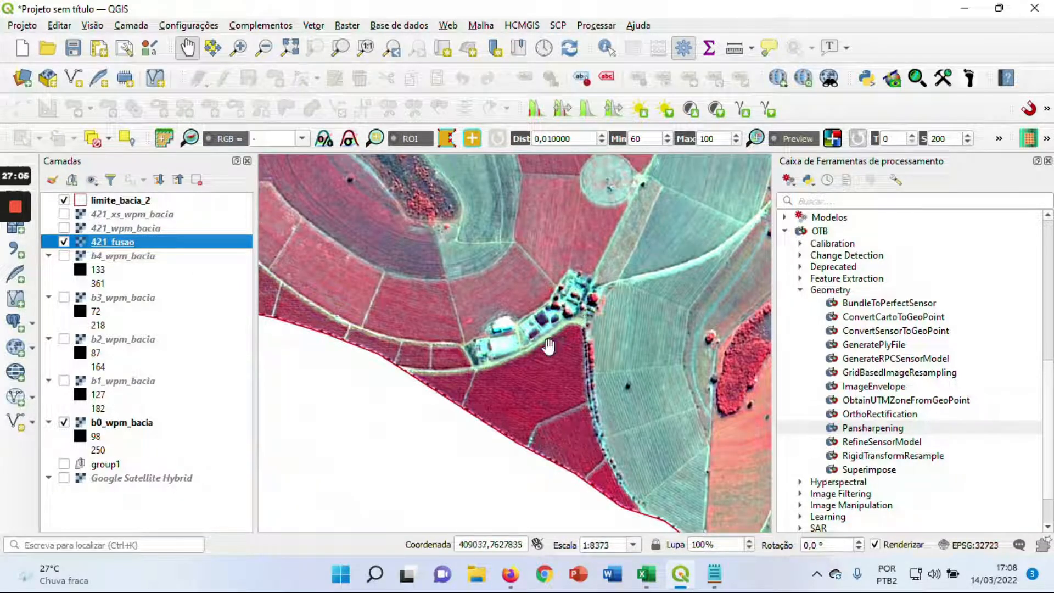
{"action": "scroll", "coordinate": [632, 382], "scroll_direction": "down", "scroll_amount": 1}
{"action": "left_click_drag", "start_coordinate": [631, 382], "coordinate": [509, 269]}
{"action": "scroll", "coordinate": [510, 269], "scroll_direction": "down", "scroll_amount": 1}
{"action": "left_click_drag", "start_coordinate": [425, 225], "coordinate": [562, 311]}
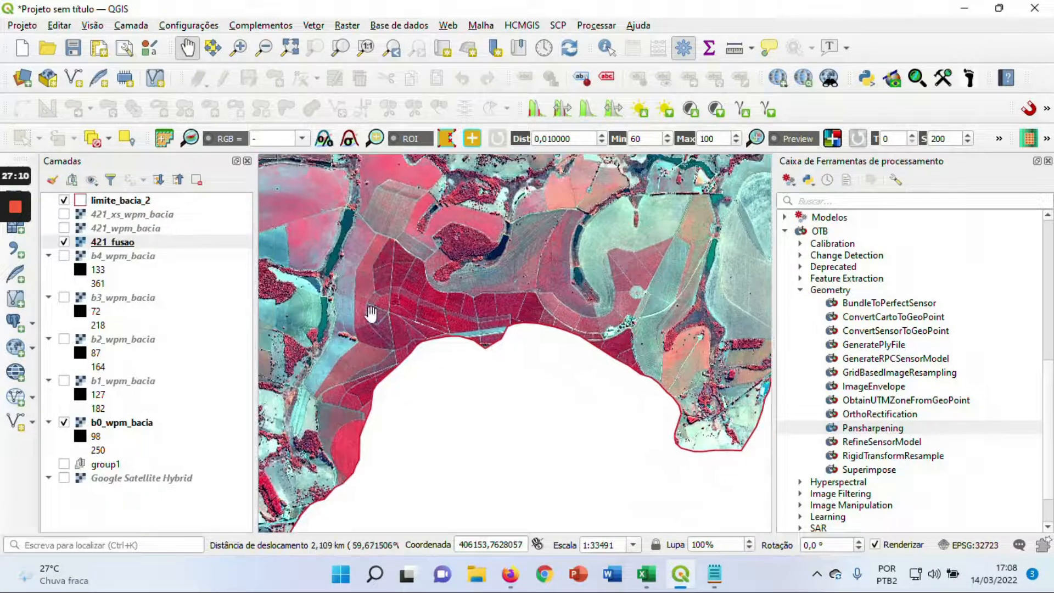
{"action": "left_click_drag", "start_coordinate": [367, 314], "coordinate": [505, 289]}
{"action": "left_click_drag", "start_coordinate": [385, 287], "coordinate": [376, 393]}
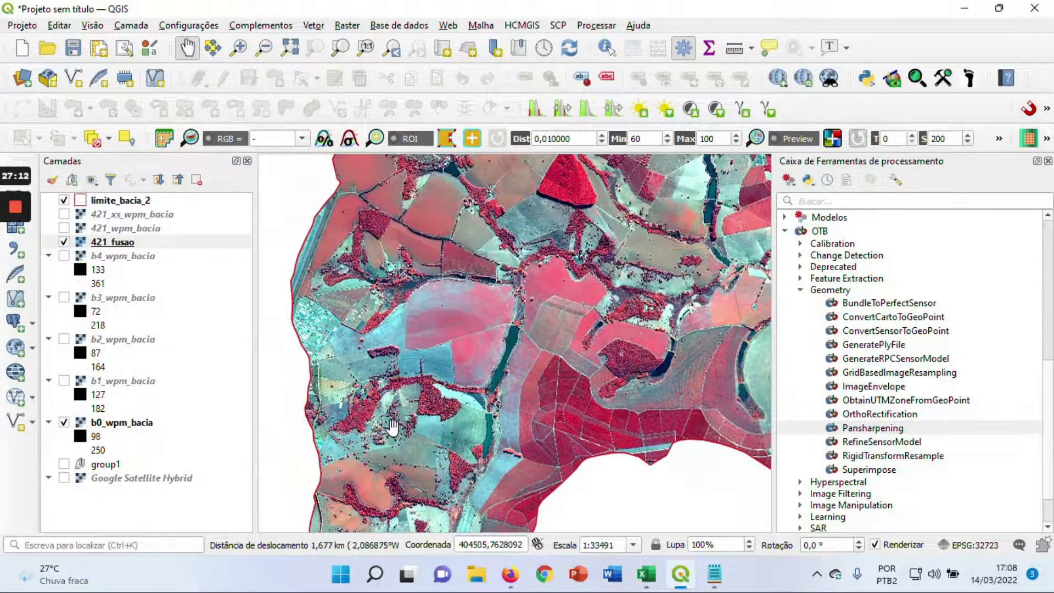
{"action": "left_click_drag", "start_coordinate": [353, 328], "coordinate": [328, 460]}
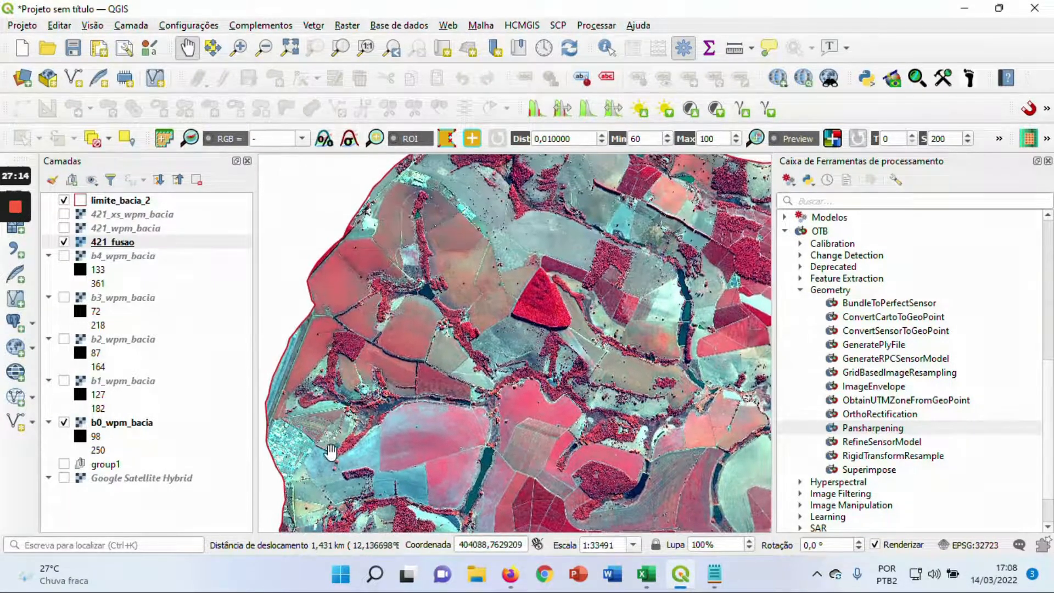
Compare the streets and houses of the urban area on the basin's western boundary by repeatedly toggling 421_wpm_bacia
{"action": "scroll", "coordinate": [321, 463], "scroll_direction": "up", "scroll_amount": 1}
{"action": "scroll", "coordinate": [395, 330], "scroll_direction": "up", "scroll_amount": 1}
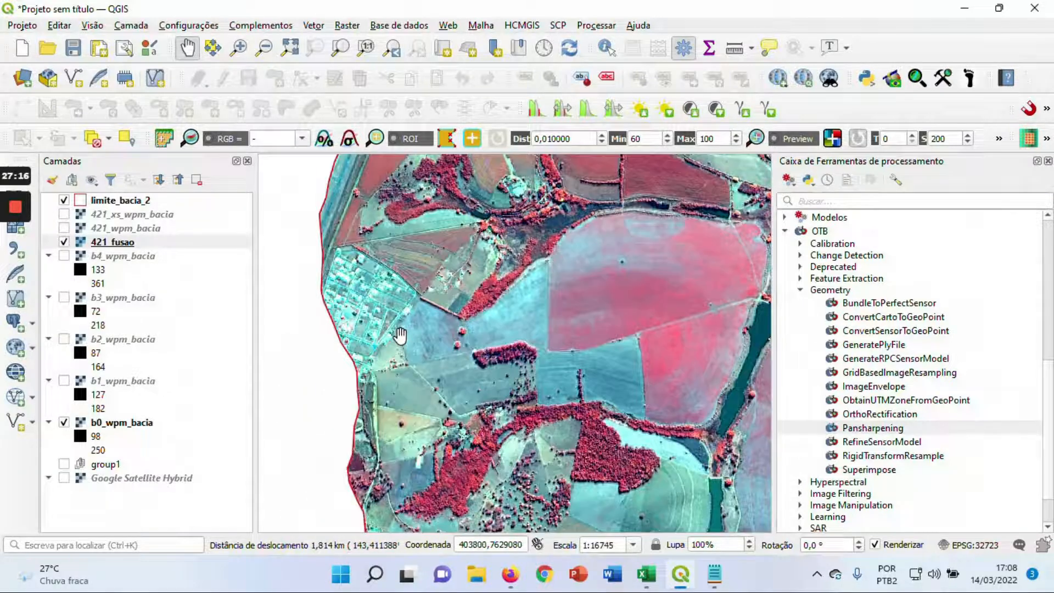
{"action": "left_click_drag", "start_coordinate": [396, 330], "coordinate": [480, 371]}
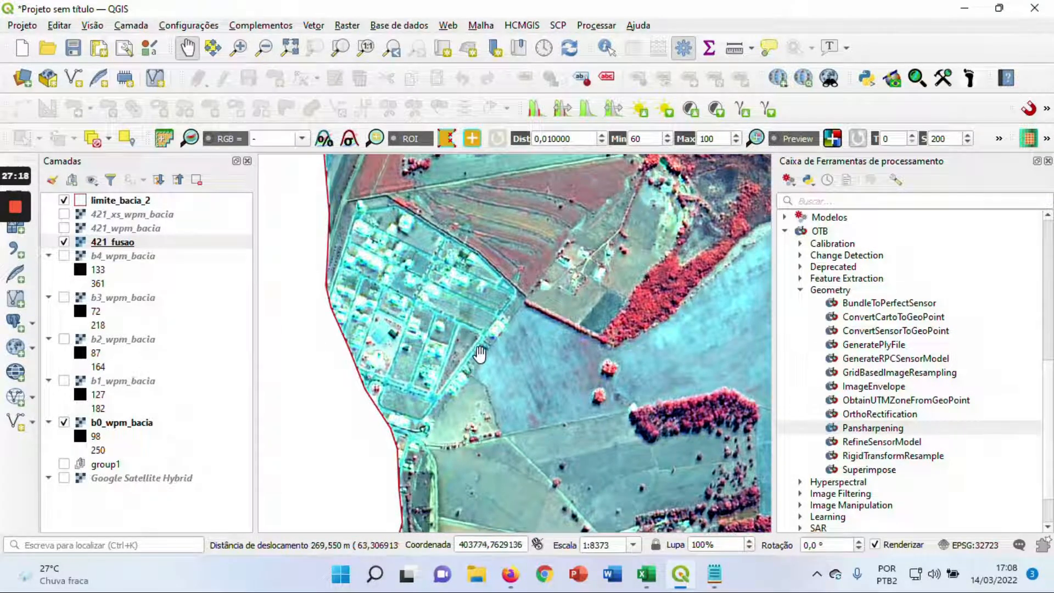
{"action": "left_click", "coordinate": [63, 229]}
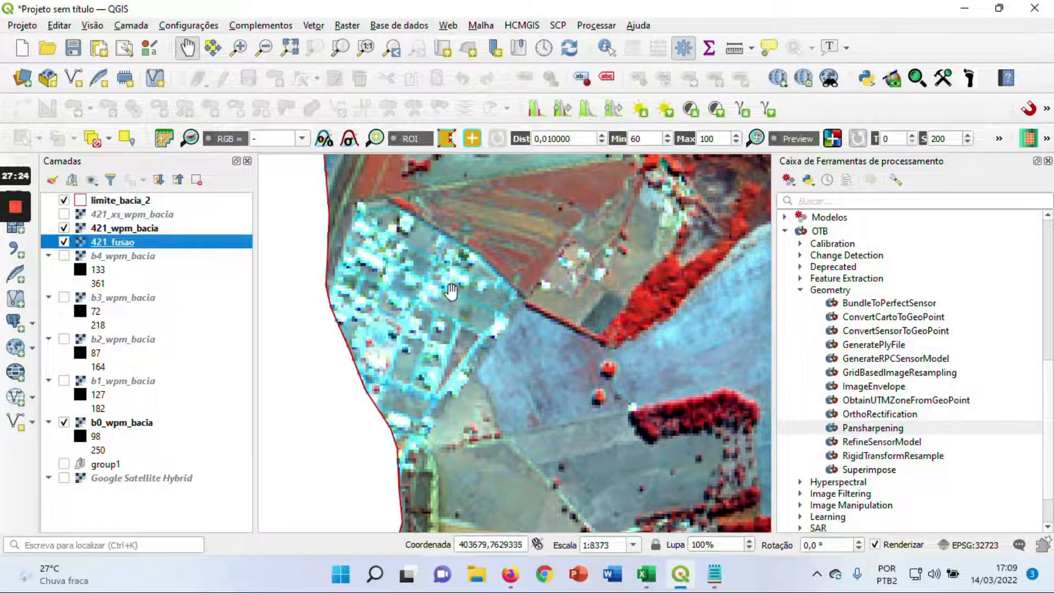
{"action": "scroll", "coordinate": [475, 295], "scroll_direction": "up", "scroll_amount": 1}
{"action": "scroll", "coordinate": [476, 295], "scroll_direction": "down", "scroll_amount": 1}
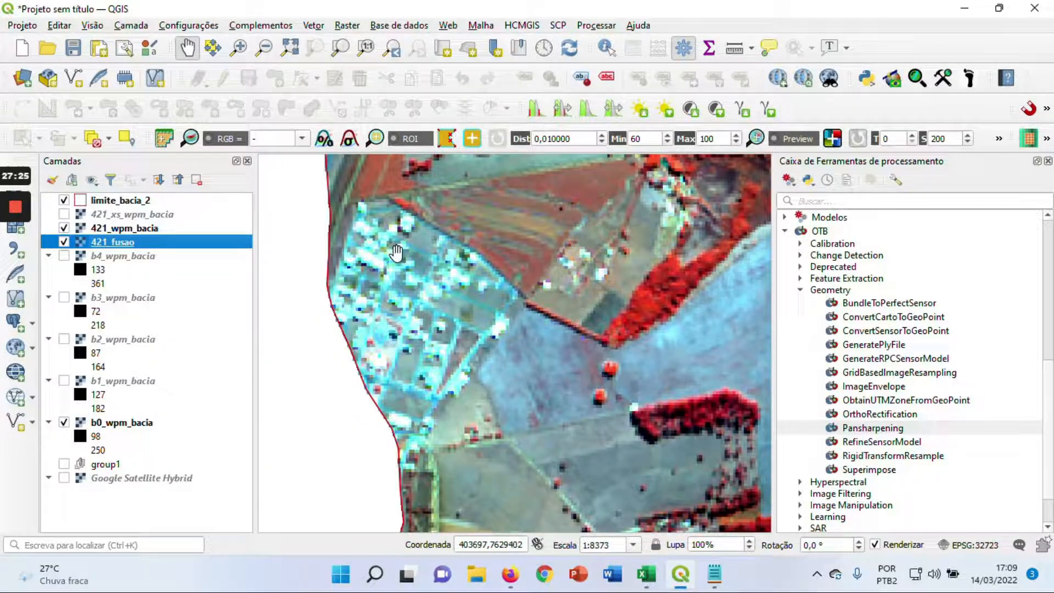
{"action": "left_click", "coordinate": [64, 229]}
{"action": "left_click", "coordinate": [63, 229]}
{"action": "left_click", "coordinate": [63, 229]}
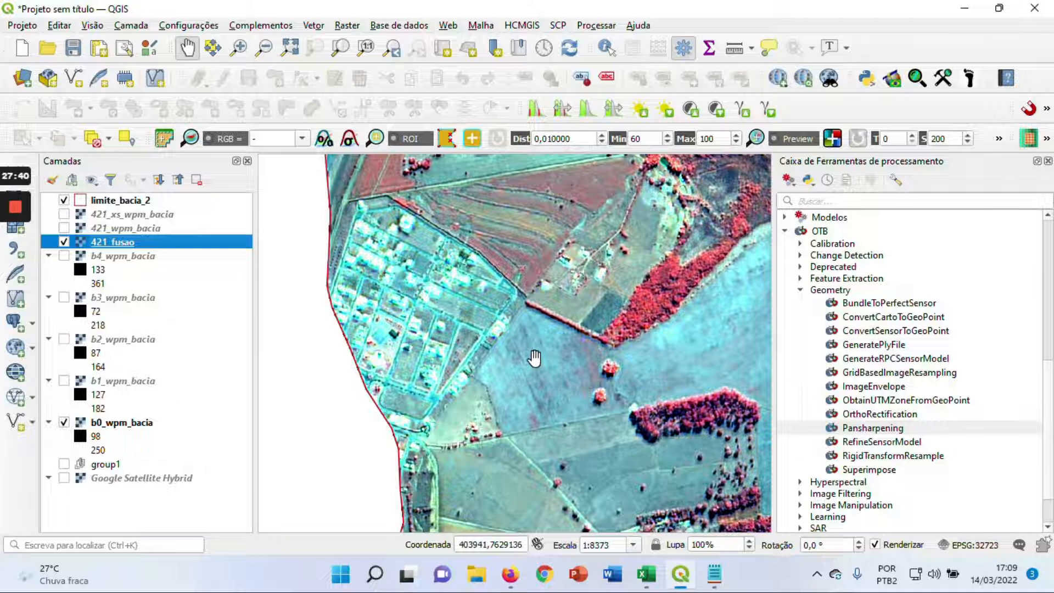
View the whole basin in the fused image with 421_wpm_bacia hidden
{"action": "left_click_drag", "start_coordinate": [531, 300], "coordinate": [456, 332]}
{"action": "scroll", "coordinate": [456, 333], "scroll_direction": "down", "scroll_amount": 2}
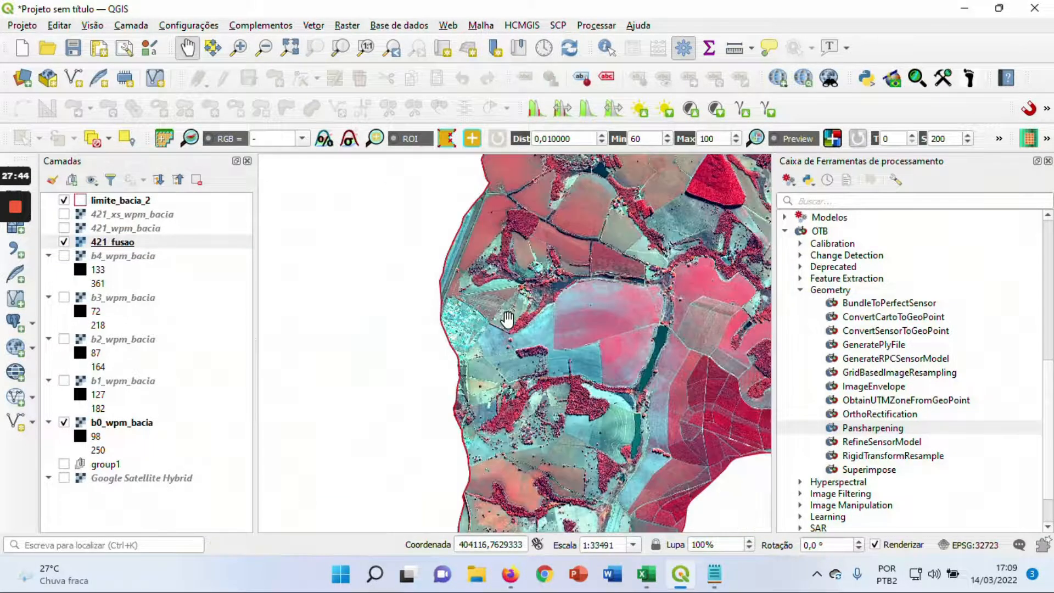
{"action": "scroll", "coordinate": [614, 303], "scroll_direction": "down", "scroll_amount": 1}
{"action": "left_click_drag", "start_coordinate": [653, 317], "coordinate": [420, 364]}
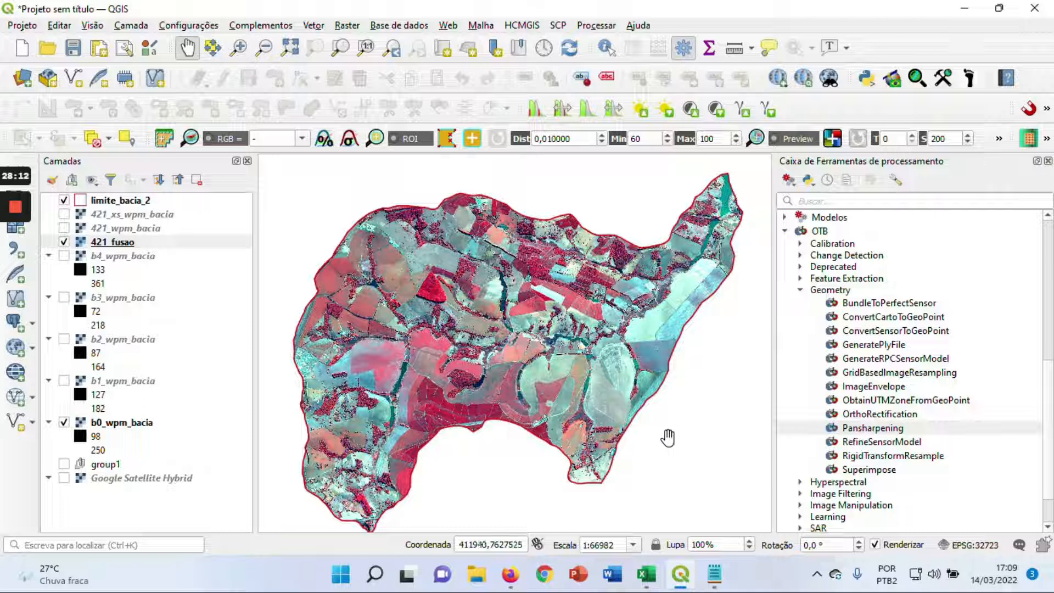
Examine the b_321_xs_wpm_bacia composite around the urban area on the basin's western boundary and the neighbouring fields
{"action": "mouse_move", "coordinate": [6, 214]}
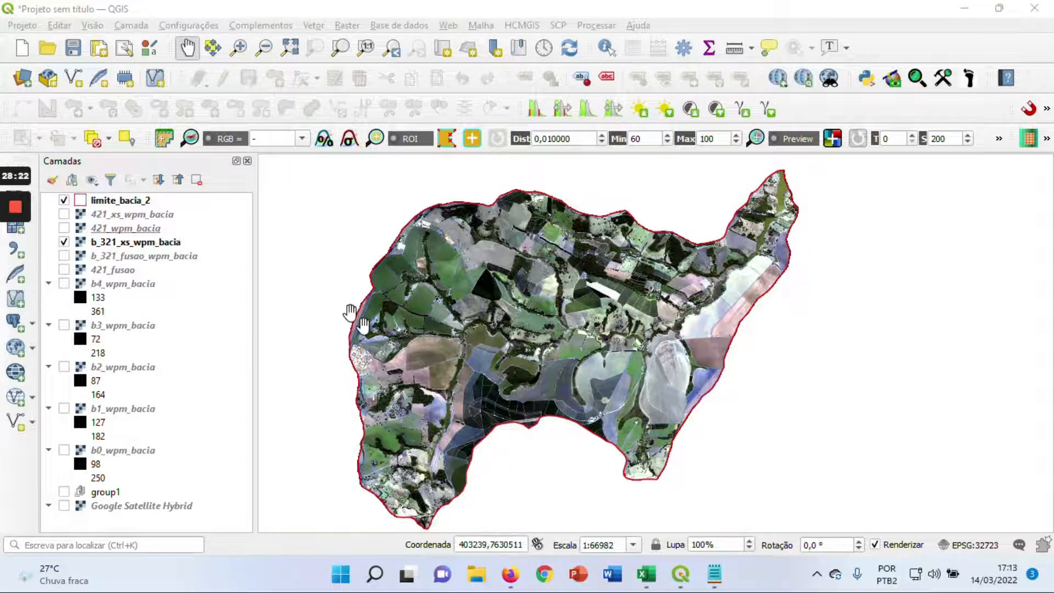
{"action": "scroll", "coordinate": [364, 325], "scroll_direction": "up", "scroll_amount": 1}
{"action": "left_click_drag", "start_coordinate": [419, 340], "coordinate": [419, 269]}
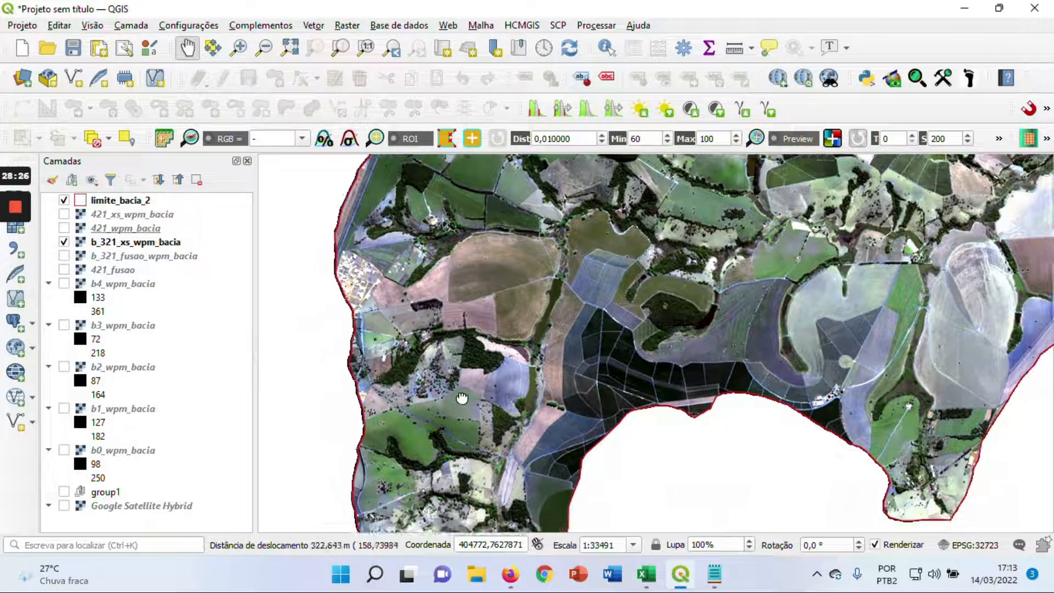
{"action": "left_click_drag", "start_coordinate": [462, 398], "coordinate": [481, 352]}
{"action": "left_click_drag", "start_coordinate": [419, 247], "coordinate": [487, 305]}
{"action": "scroll", "coordinate": [410, 325], "scroll_direction": "up", "scroll_amount": 1}
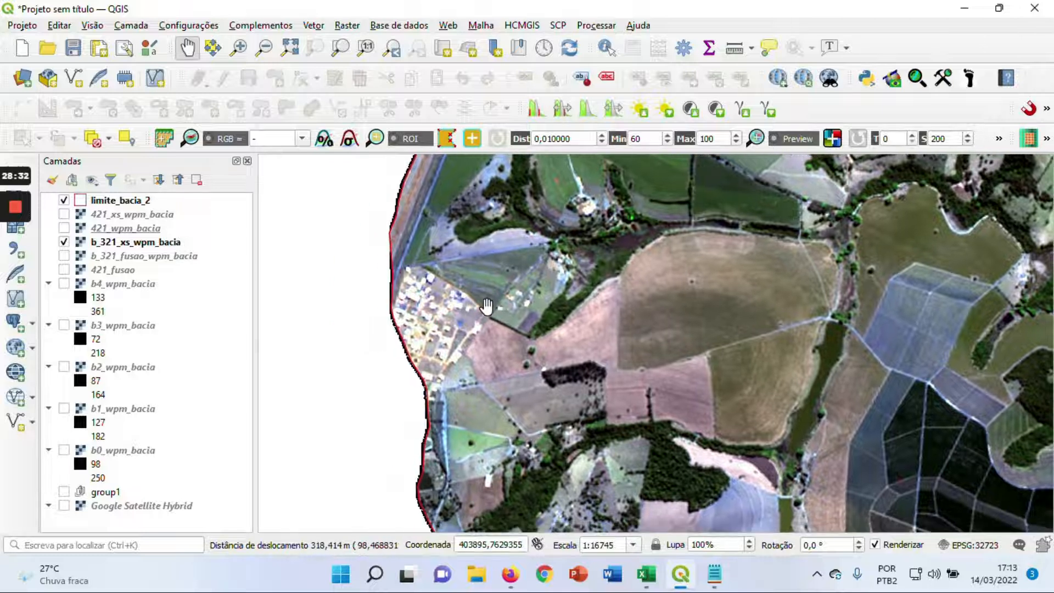
{"action": "scroll", "coordinate": [487, 306], "scroll_direction": "up", "scroll_amount": 1}
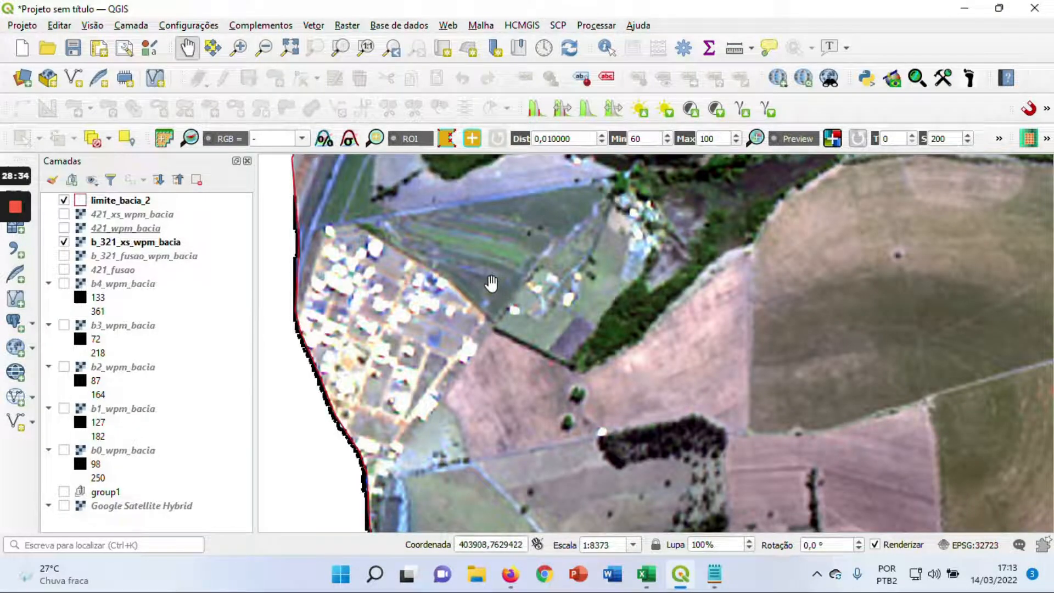
{"action": "scroll", "coordinate": [492, 284], "scroll_direction": "down", "scroll_amount": 1}
{"action": "left_click_drag", "start_coordinate": [493, 288], "coordinate": [475, 315]}
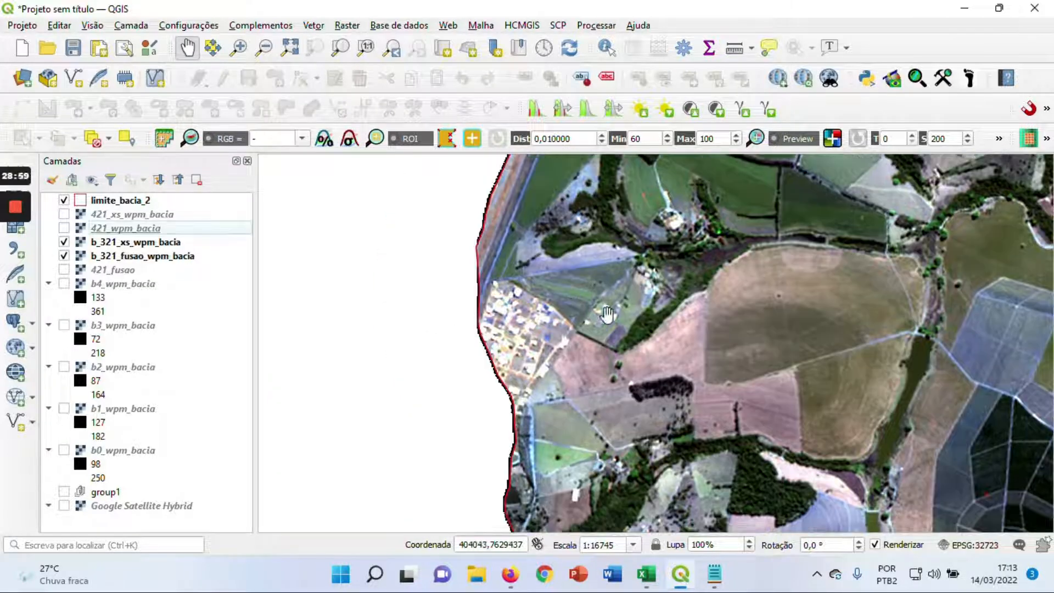
Hide b_321_xs_wpm_bacia and inspect the western urban area's streets and houses in b_321_fusao_wpm_bacia
{"action": "left_click", "coordinate": [64, 242]}
{"action": "scroll", "coordinate": [560, 354], "scroll_direction": "up", "scroll_amount": 1}
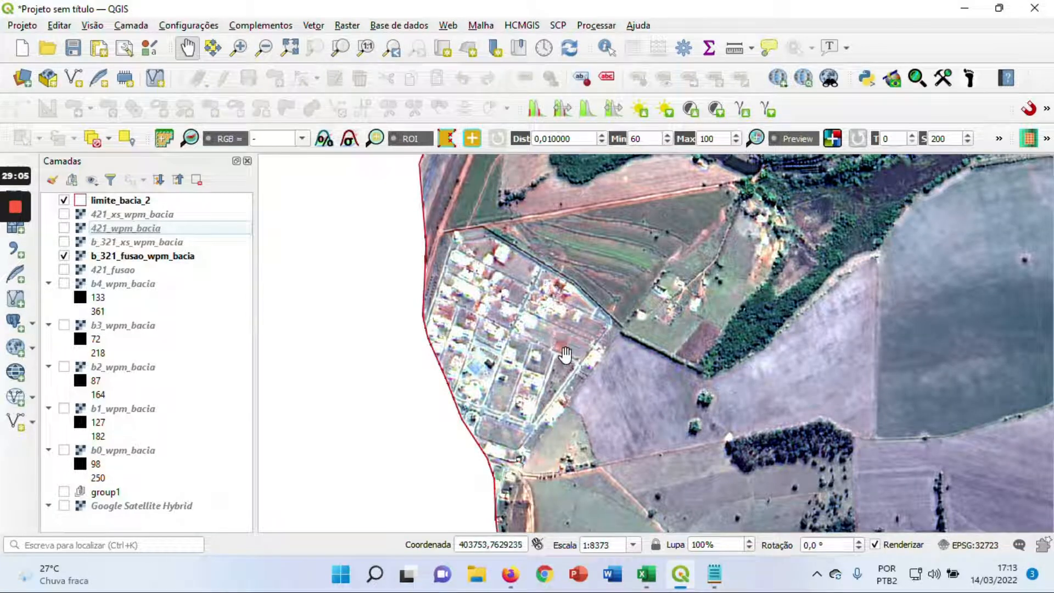
{"action": "left_click_drag", "start_coordinate": [565, 355], "coordinate": [514, 328]}
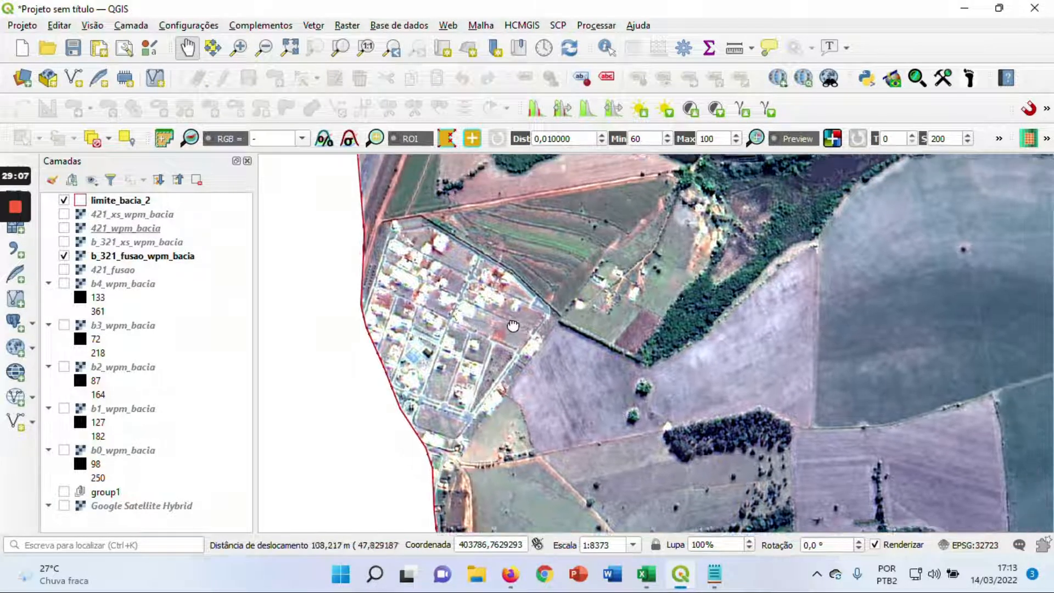
Examine the fields, woods and narrow reservoir east of the urban area in the fused true-colour image
{"action": "scroll", "coordinate": [516, 327], "scroll_direction": "down", "scroll_amount": 1}
{"action": "left_click_drag", "start_coordinate": [572, 271], "coordinate": [501, 246]}
{"action": "left_click_drag", "start_coordinate": [578, 389], "coordinate": [527, 318]}
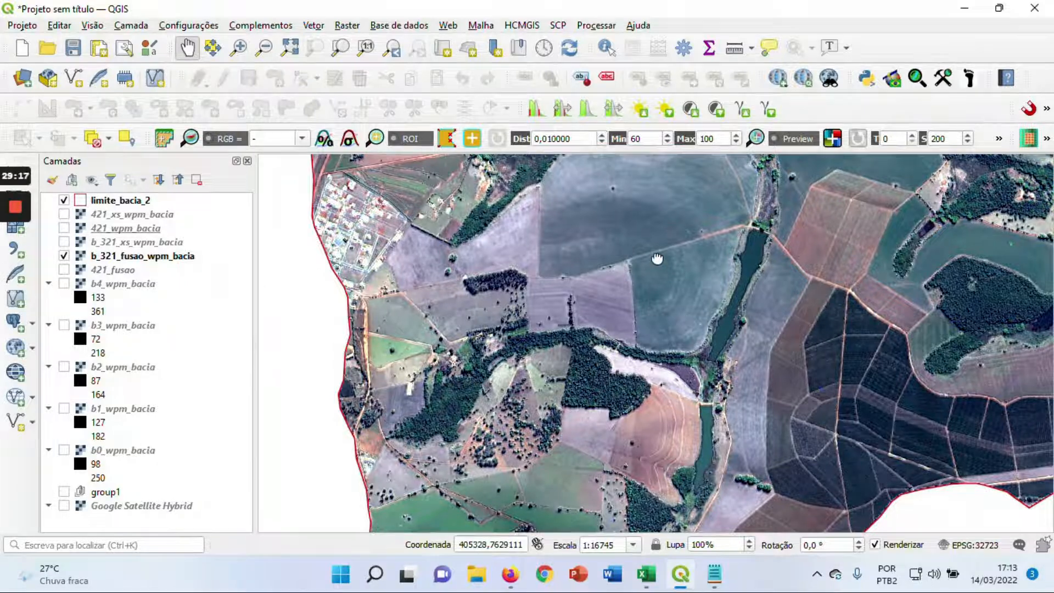
{"action": "left_click_drag", "start_coordinate": [657, 259], "coordinate": [594, 357]}
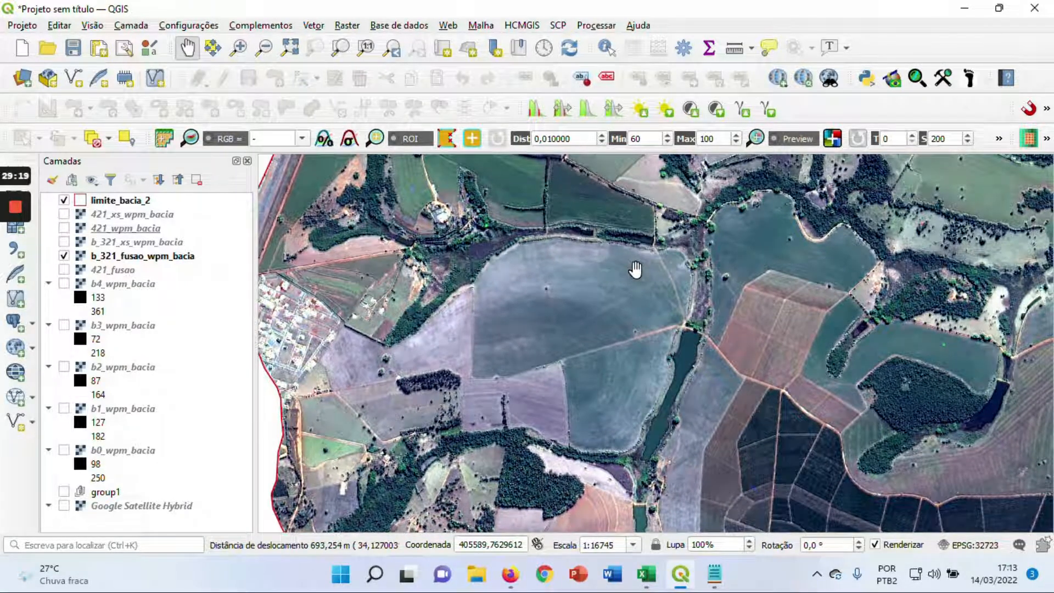
{"action": "left_click_drag", "start_coordinate": [555, 265], "coordinate": [524, 295]}
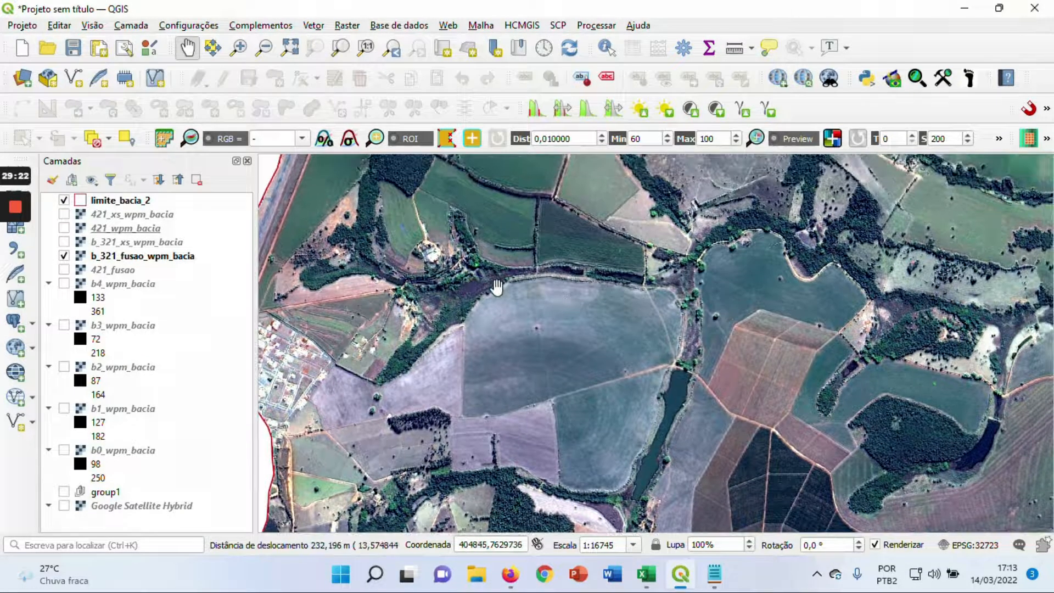
Review the b_321_fusao_wpm_bacia layer information, including its band statistics, dimensions and pixel size
{"action": "right_click", "coordinate": [140, 257]}
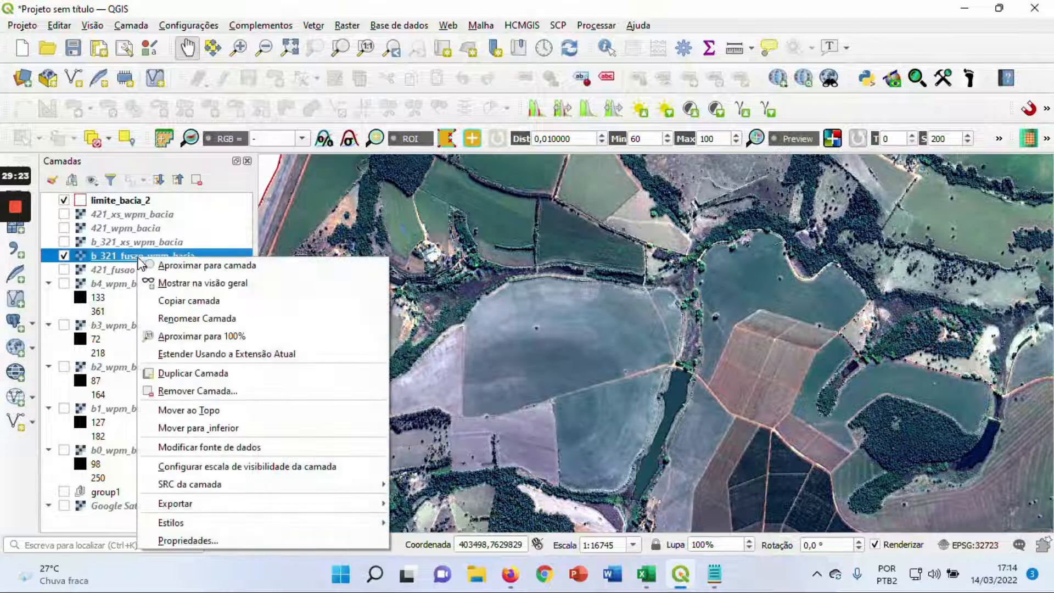
{"action": "left_click", "coordinate": [220, 540]}
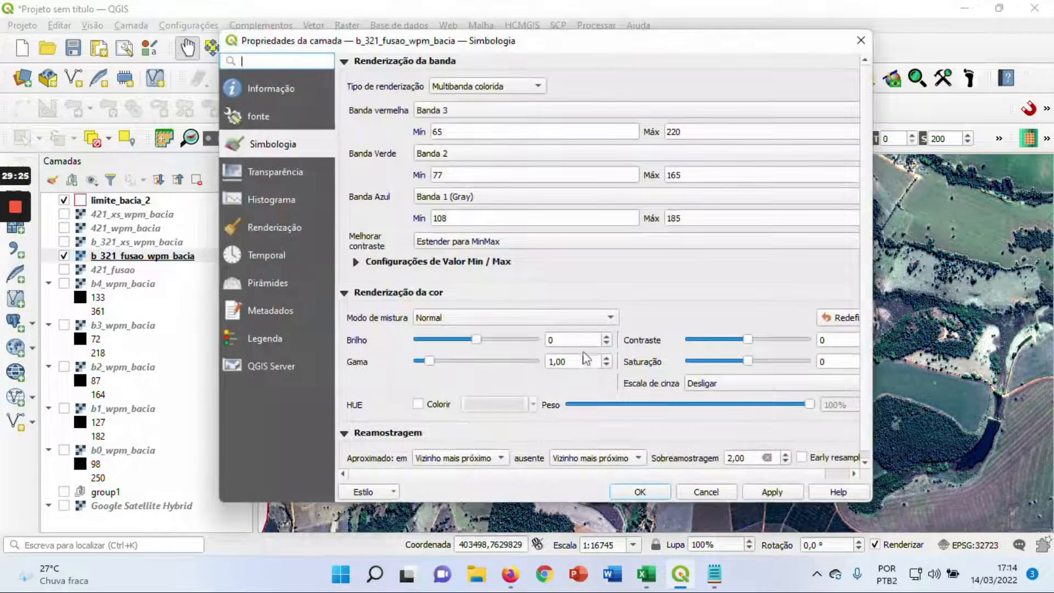
{"action": "left_click", "coordinate": [270, 98]}
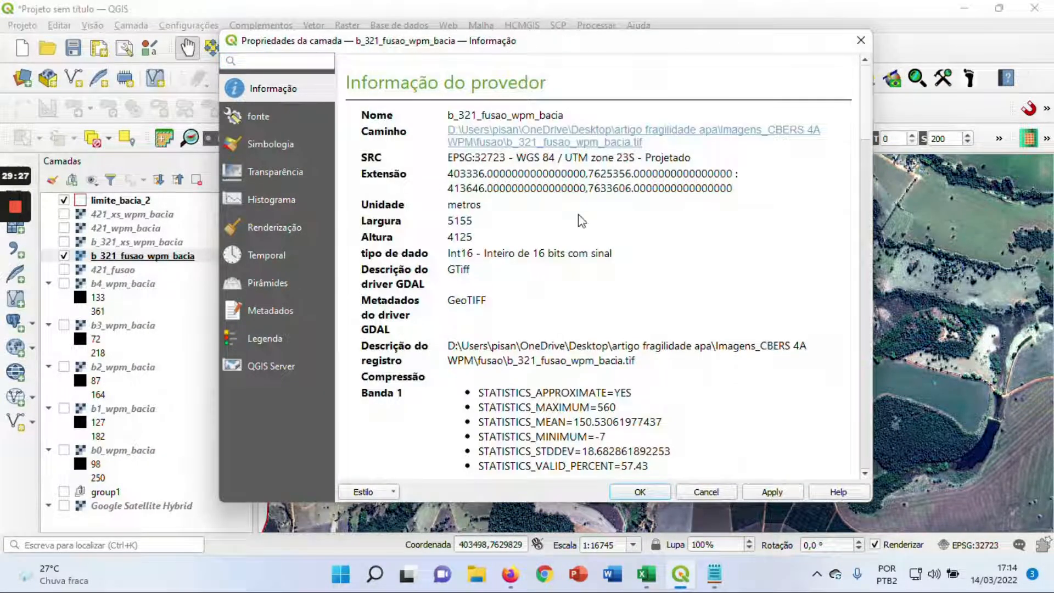
{"action": "scroll", "coordinate": [856, 159], "scroll_direction": "down", "scroll_amount": 5}
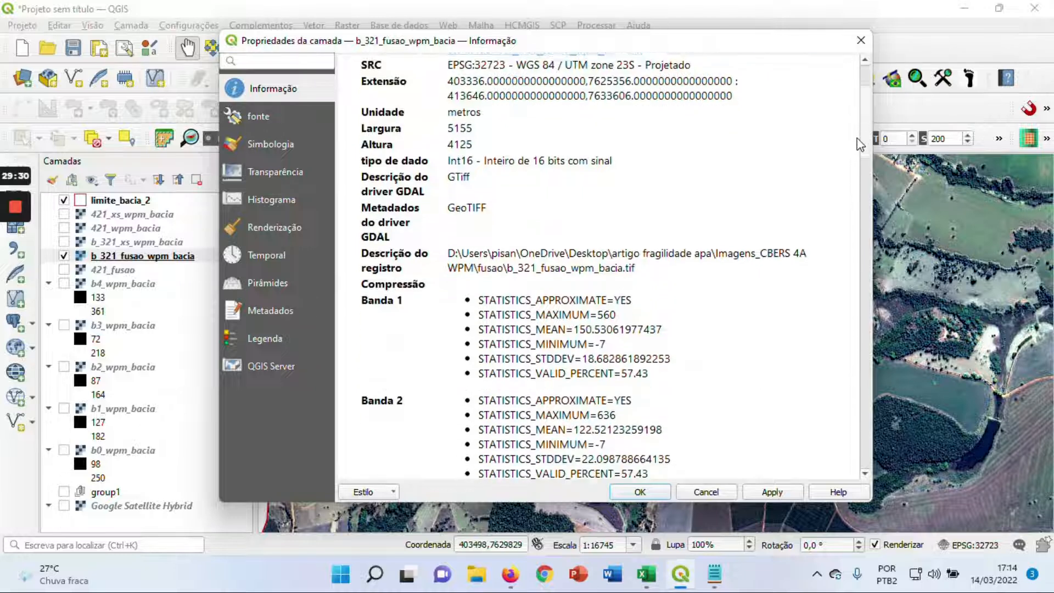
{"action": "scroll", "coordinate": [844, 186], "scroll_direction": "down", "scroll_amount": 2}
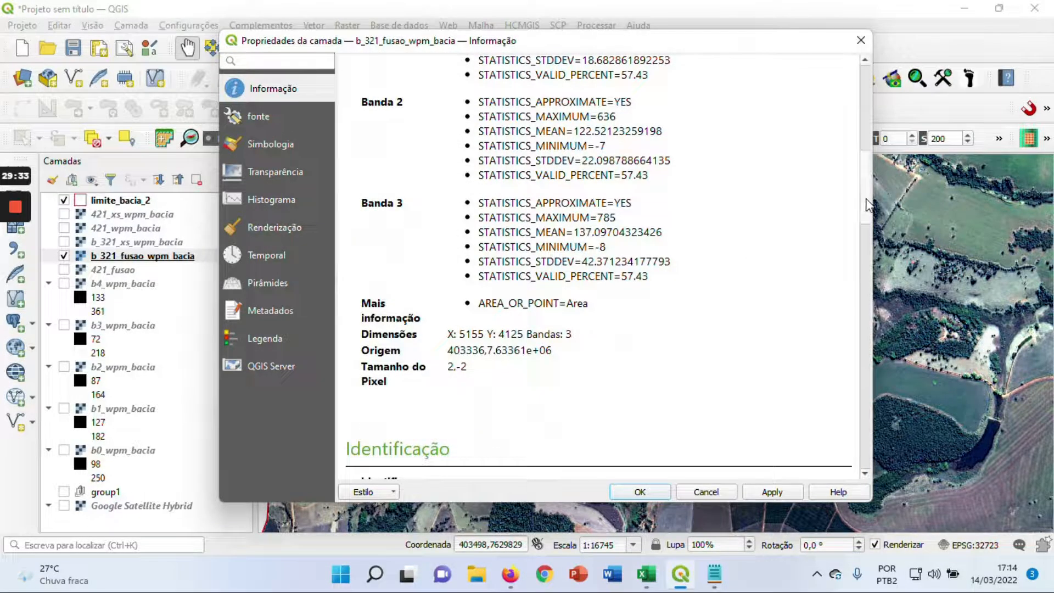
{"action": "scroll", "coordinate": [867, 206], "scroll_direction": "up", "scroll_amount": 3}
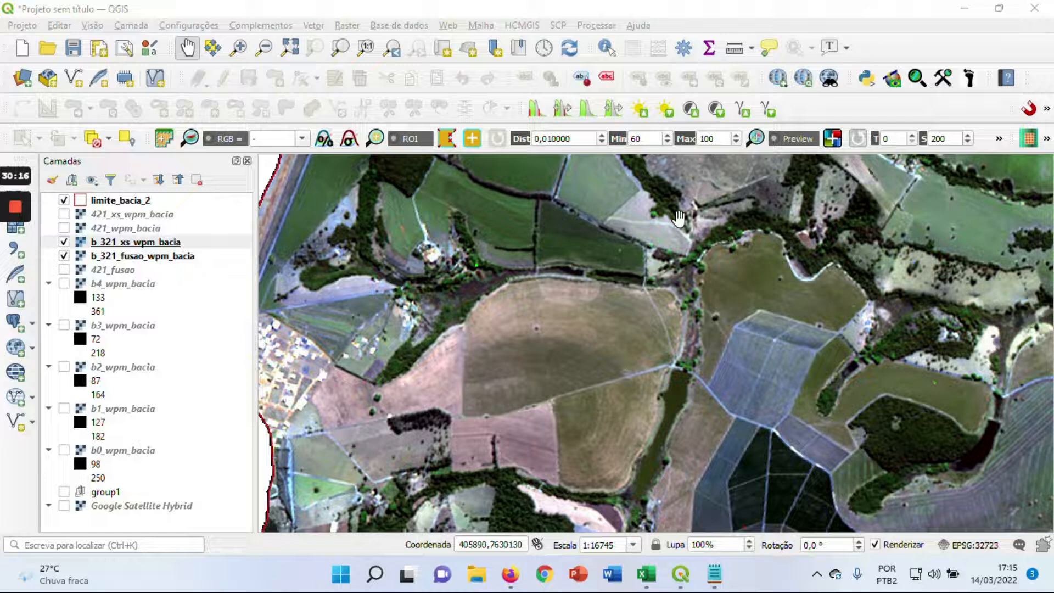
Compare the dark triangular woodland and surrounding fields in both true-colour images by toggling b_321_xs_wpm_bacia
{"action": "left_click_drag", "start_coordinate": [679, 218], "coordinate": [459, 350]}
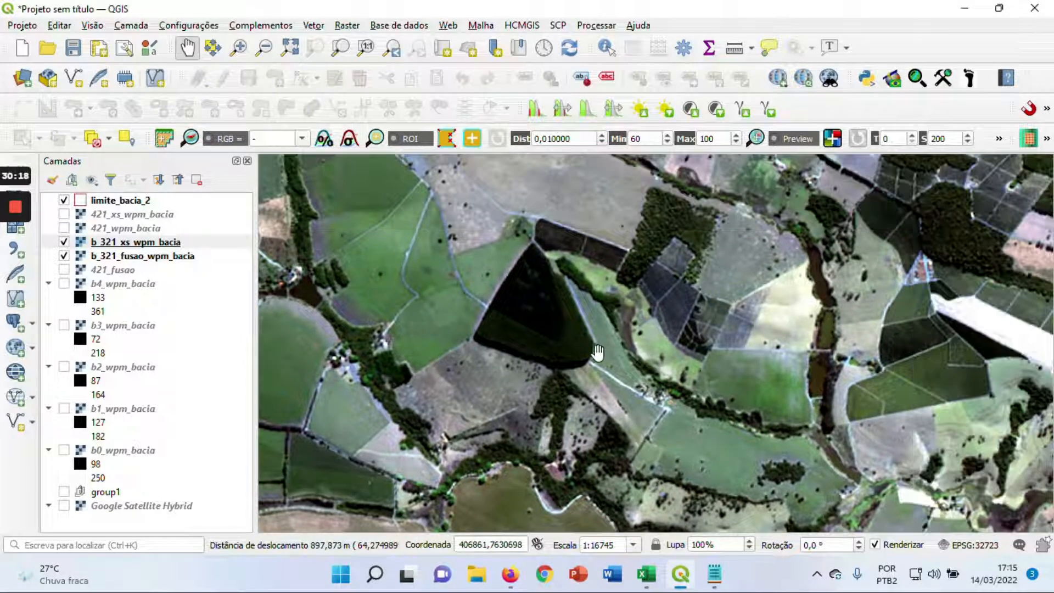
{"action": "scroll", "coordinate": [597, 354], "scroll_direction": "up", "scroll_amount": 1}
{"action": "scroll", "coordinate": [597, 354], "scroll_direction": "down", "scroll_amount": 1}
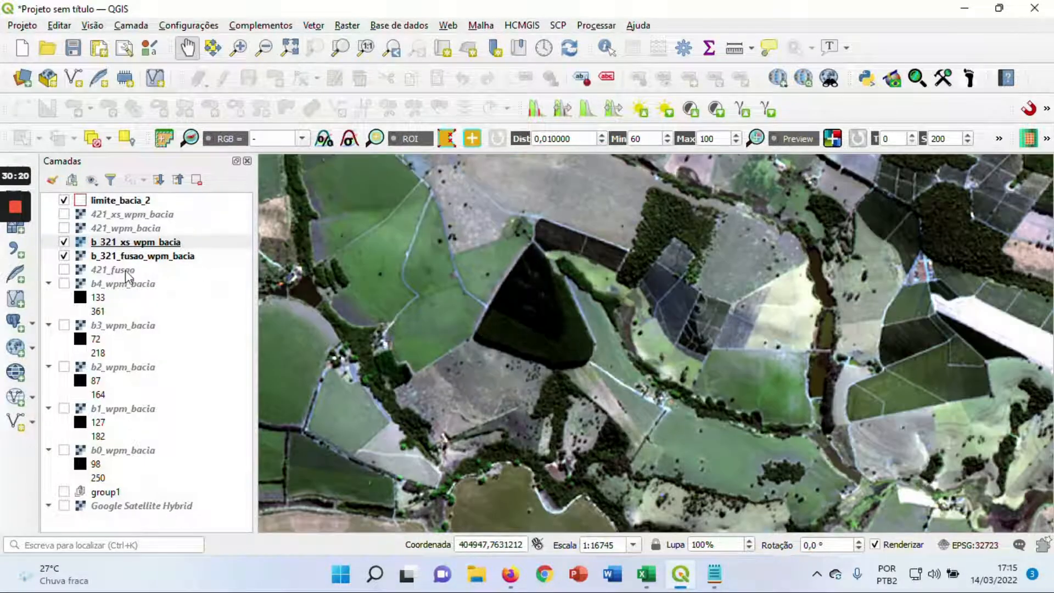
{"action": "left_click", "coordinate": [64, 242]}
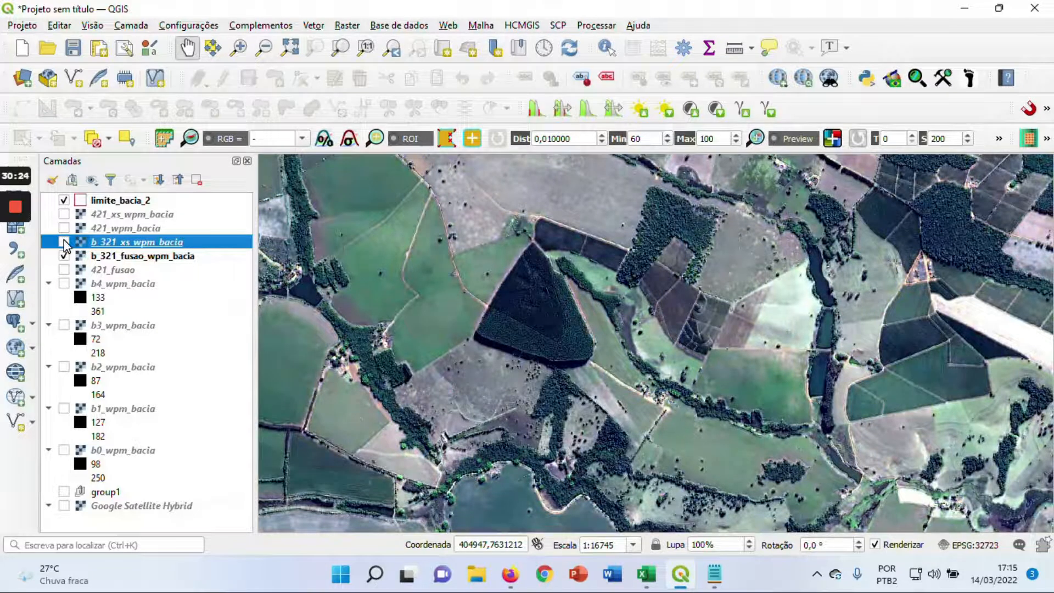
{"action": "left_click", "coordinate": [65, 242]}
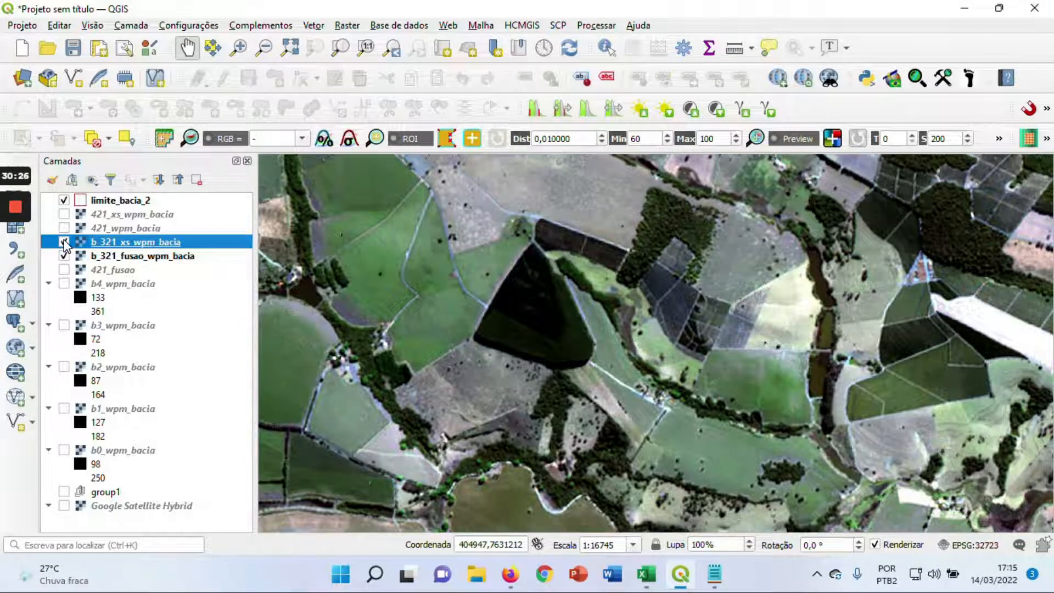
{"action": "left_click", "coordinate": [64, 242]}
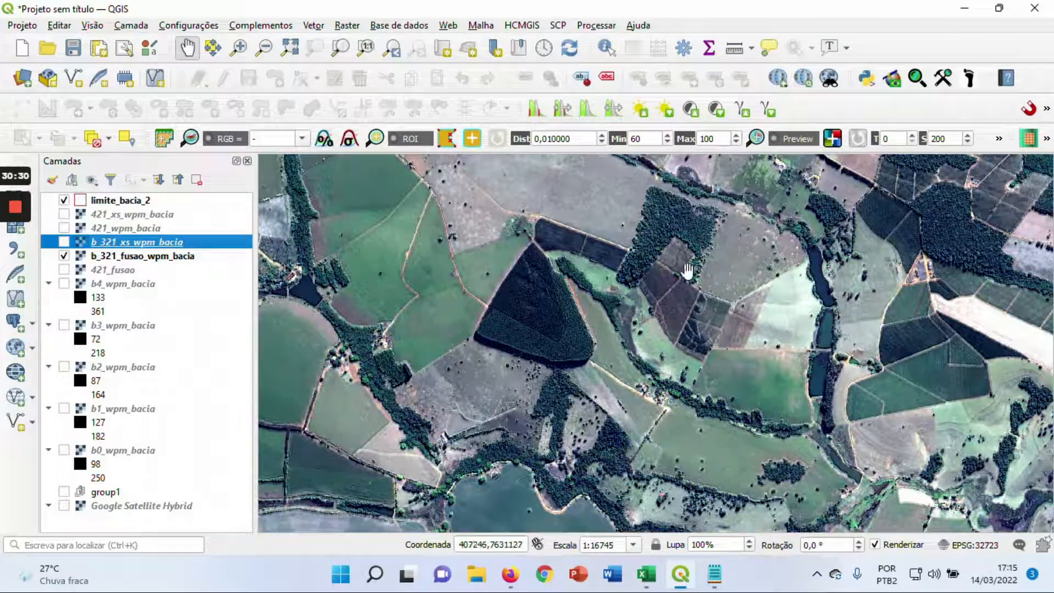
Compare the farm buildings near the basin's northwestern boundary at closer range by showing and hiding b_321_xs_wpm_bacia
{"action": "left_click_drag", "start_coordinate": [818, 250], "coordinate": [802, 357]}
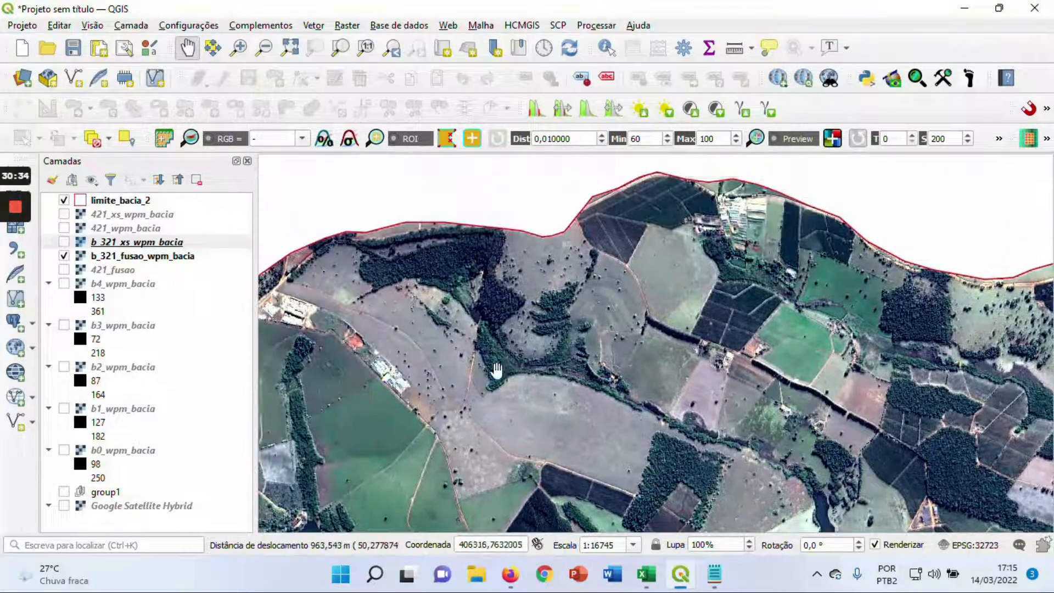
{"action": "left_click_drag", "start_coordinate": [492, 370], "coordinate": [647, 328]}
{"action": "scroll", "coordinate": [460, 313], "scroll_direction": "up", "scroll_amount": 1}
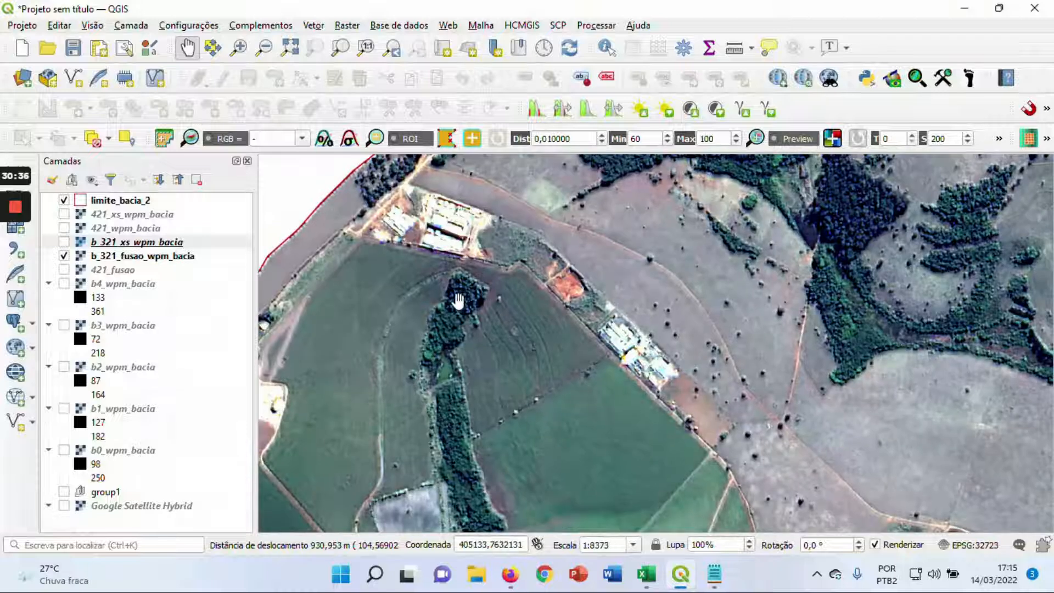
{"action": "left_click", "coordinate": [64, 242]}
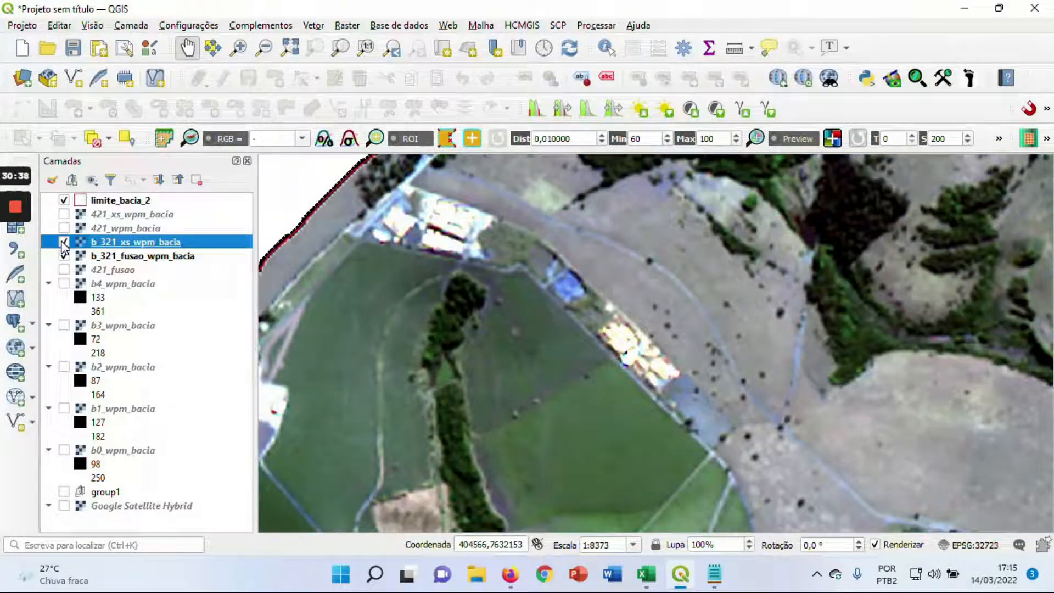
{"action": "left_click", "coordinate": [64, 242]}
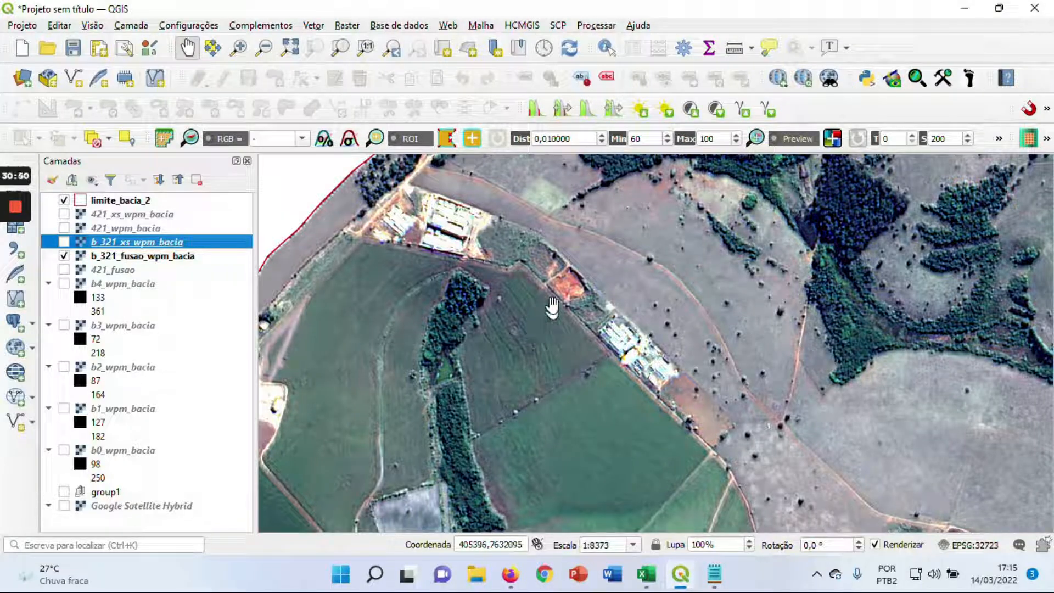
Inspect the cluster of buildings and dark crop plots along the basin's northern boundary in the fused image
{"action": "scroll", "coordinate": [585, 344], "scroll_direction": "down", "scroll_amount": 1}
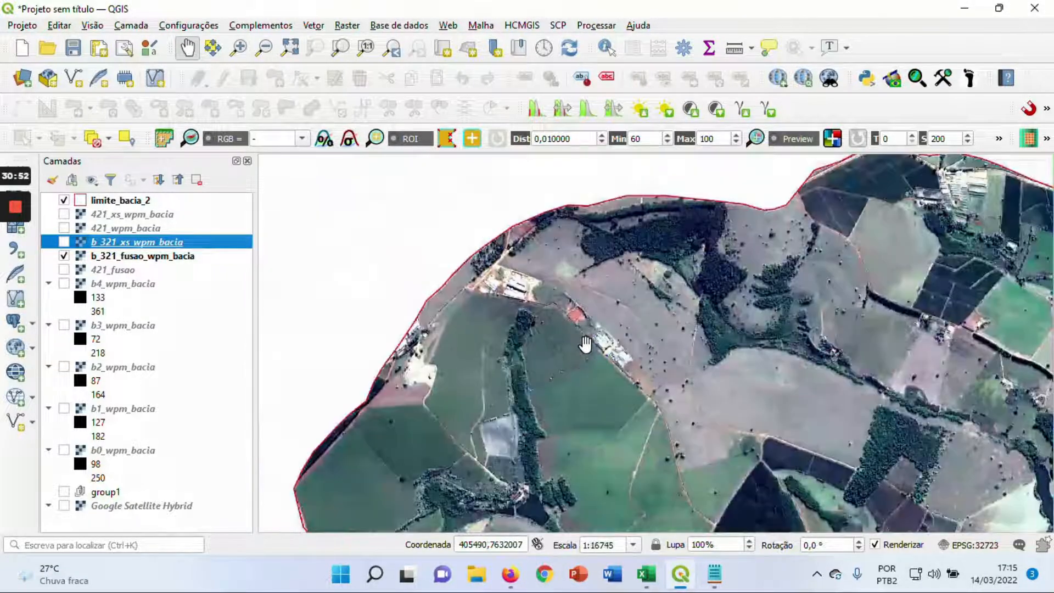
{"action": "left_click_drag", "start_coordinate": [865, 370], "coordinate": [592, 386]}
{"action": "scroll", "coordinate": [594, 258], "scroll_direction": "up", "scroll_amount": 1}
{"action": "left_click_drag", "start_coordinate": [614, 254], "coordinate": [601, 276]}
{"action": "scroll", "coordinate": [599, 280], "scroll_direction": "down", "scroll_amount": 1}
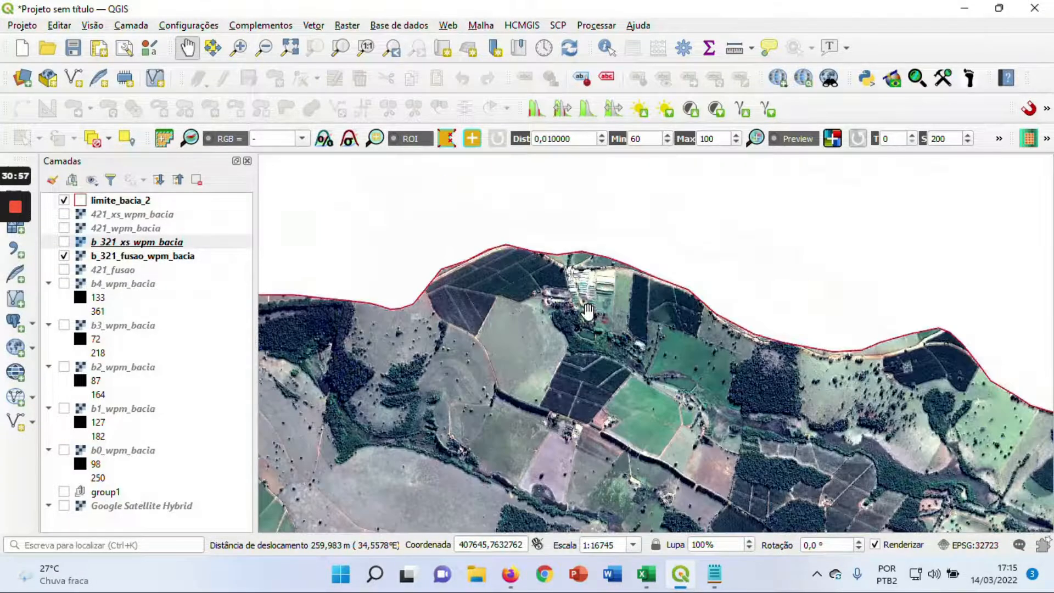
Examine the north-central woods and the crop plots around the bright bare strip in the fused image
{"action": "left_click_drag", "start_coordinate": [635, 415], "coordinate": [559, 271]}
{"action": "left_click_drag", "start_coordinate": [730, 401], "coordinate": [627, 336]}
{"action": "scroll", "coordinate": [627, 337], "scroll_direction": "down", "scroll_amount": 1}
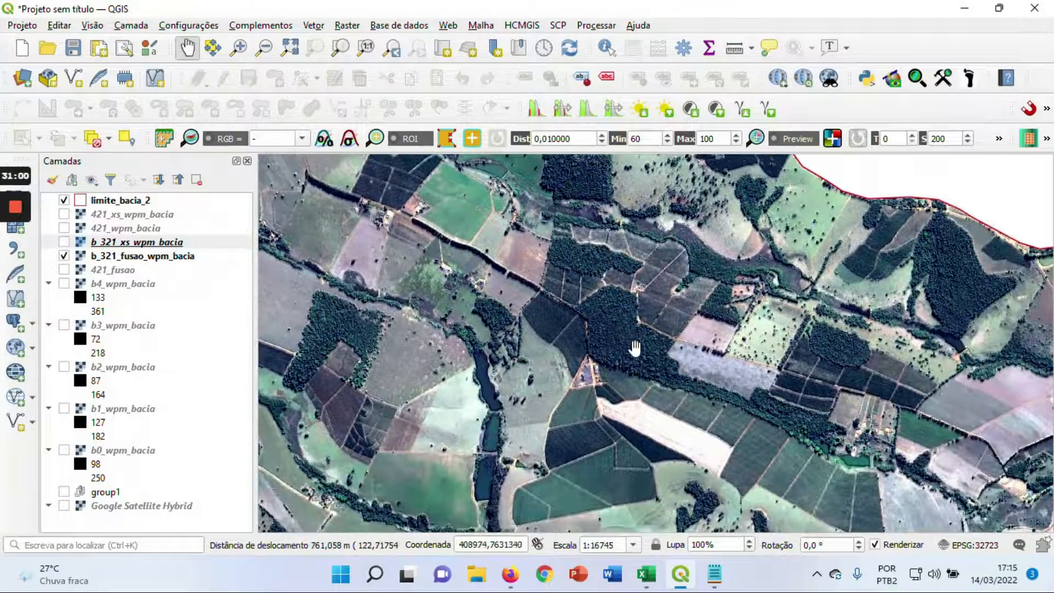
{"action": "scroll", "coordinate": [628, 383], "scroll_direction": "up", "scroll_amount": 1}
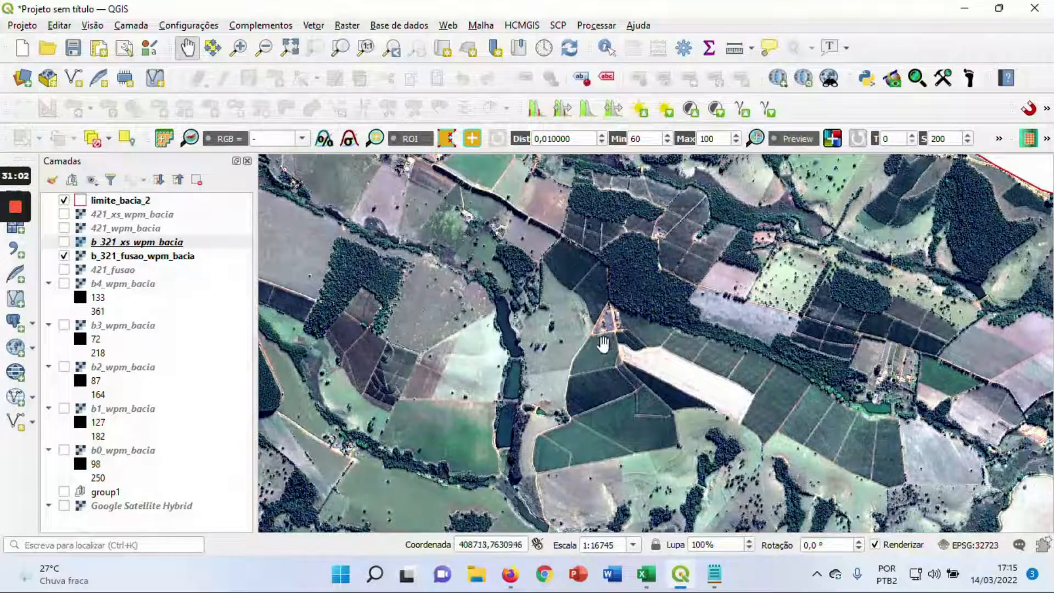
{"action": "scroll", "coordinate": [593, 415], "scroll_direction": "up", "scroll_amount": 1}
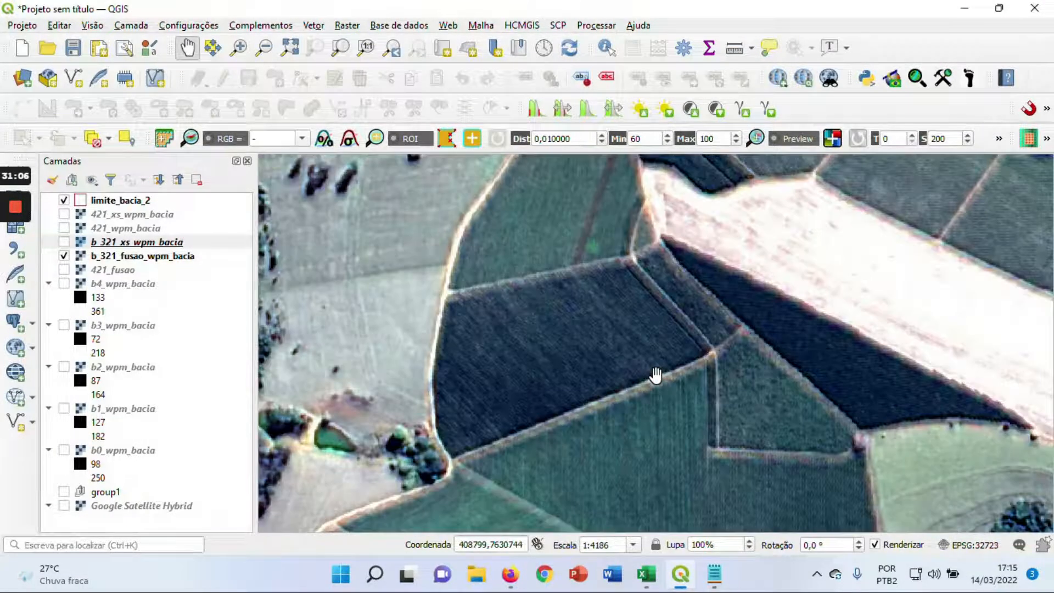
{"action": "scroll", "coordinate": [656, 376], "scroll_direction": "down", "scroll_amount": 1}
Compare the reservoir and lakeside houses at the basin's northeastern tip by toggling b_321_xs_wpm_bacia
{"action": "left_click_drag", "start_coordinate": [735, 309], "coordinate": [479, 342]}
{"action": "left_click_drag", "start_coordinate": [835, 291], "coordinate": [655, 324]}
{"action": "left_click_drag", "start_coordinate": [852, 257], "coordinate": [585, 364]}
{"action": "left_click_drag", "start_coordinate": [702, 264], "coordinate": [609, 406]}
{"action": "scroll", "coordinate": [668, 301], "scroll_direction": "up", "scroll_amount": 1}
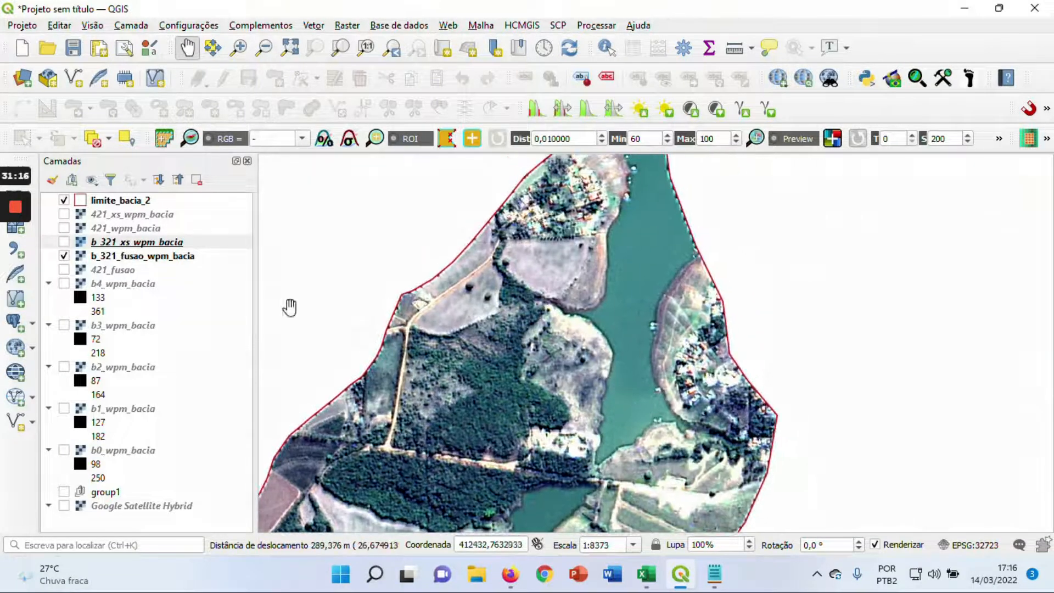
{"action": "left_click", "coordinate": [64, 241]}
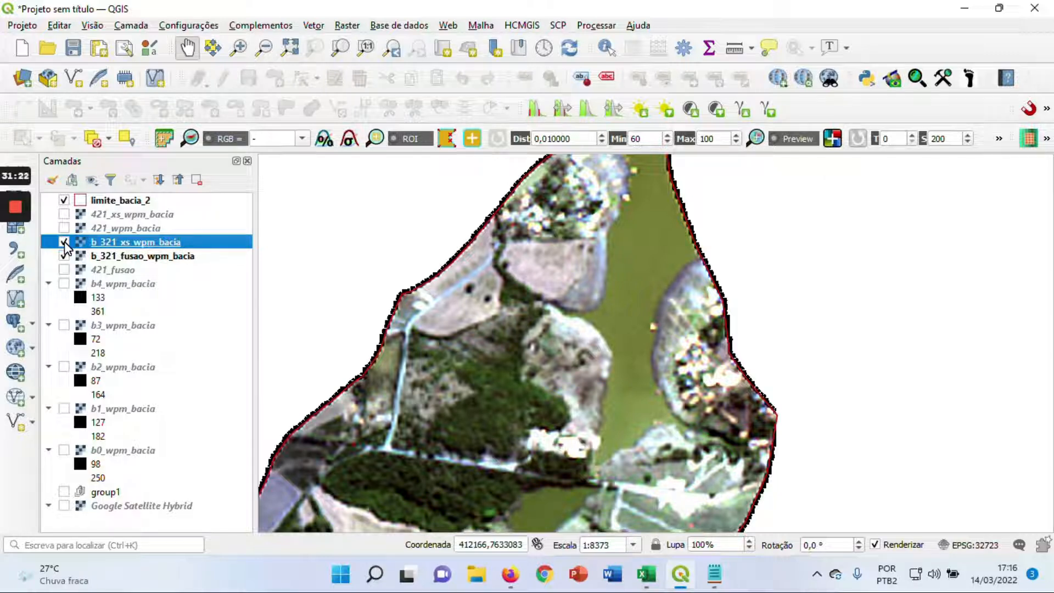
{"action": "left_click", "coordinate": [65, 242]}
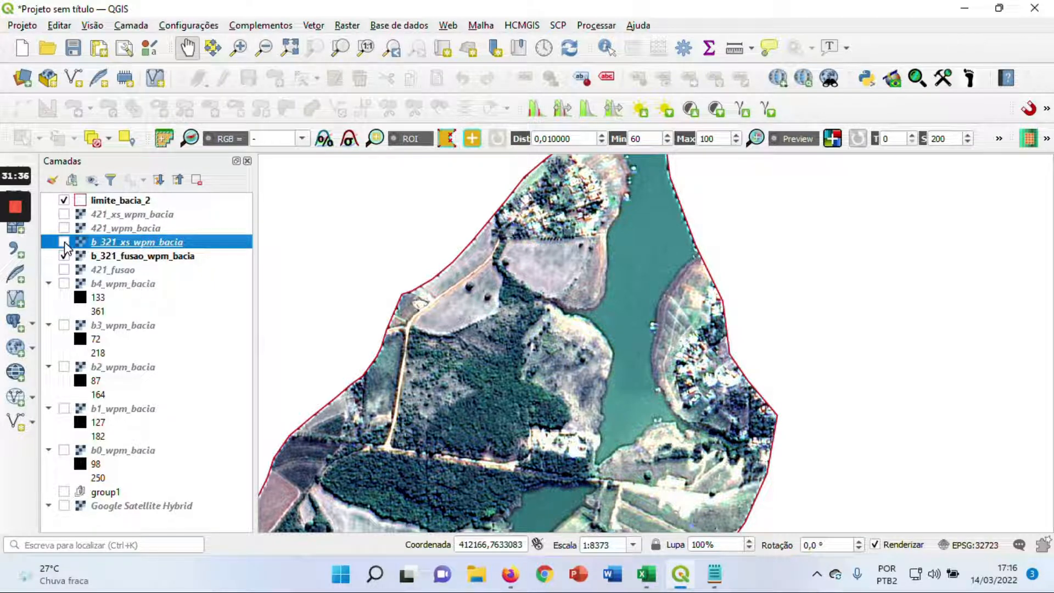
View the whole basin in b_321_fusao_wpm_bacia with b_321_xs_wpm_bacia hidden
{"action": "scroll", "coordinate": [515, 231], "scroll_direction": "down", "scroll_amount": 1}
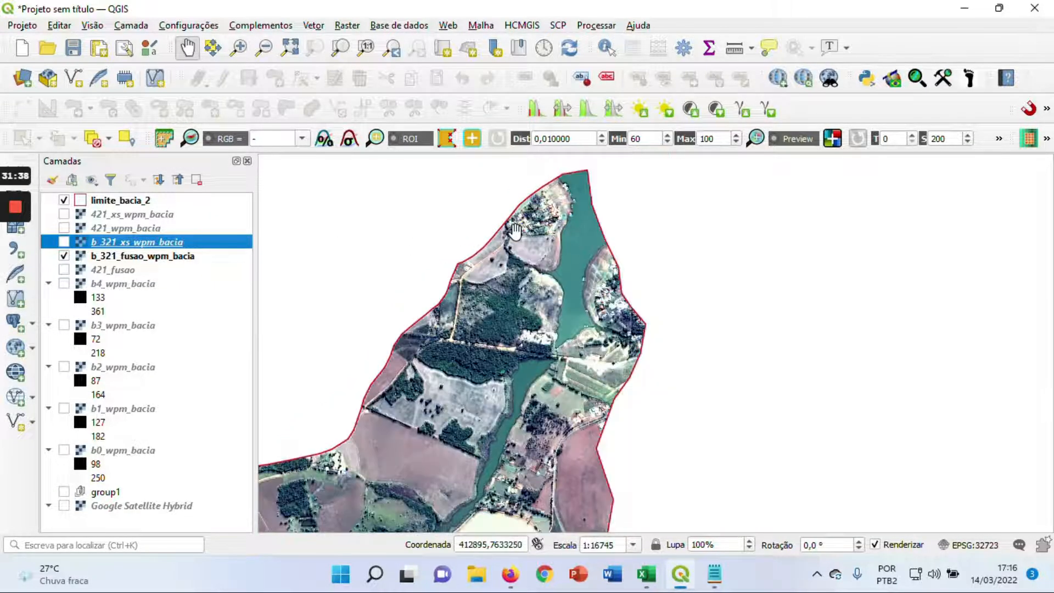
{"action": "scroll", "coordinate": [516, 230], "scroll_direction": "down", "scroll_amount": 1}
{"action": "left_click_drag", "start_coordinate": [473, 319], "coordinate": [681, 283]}
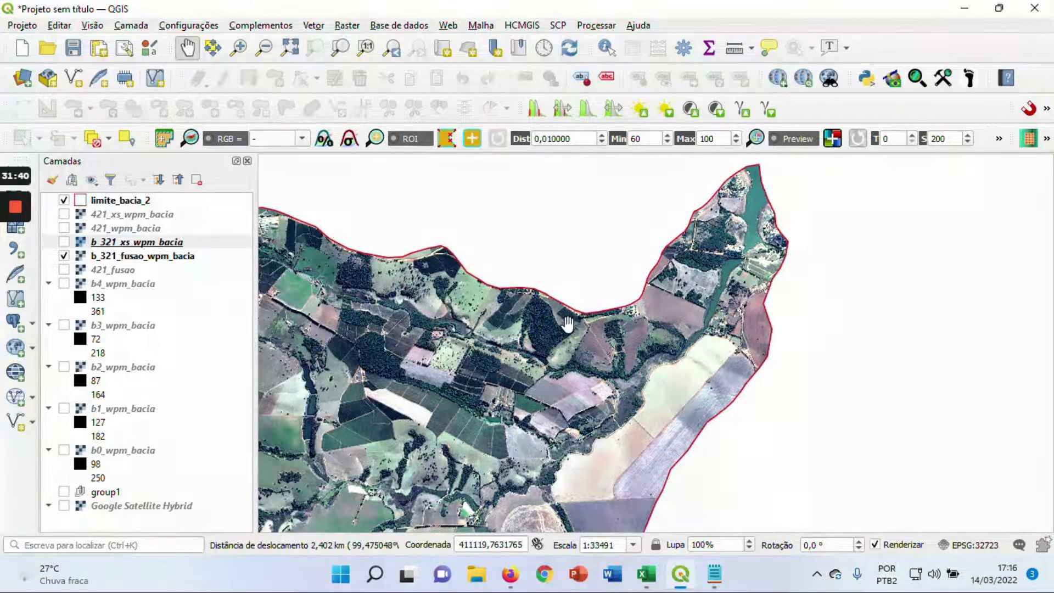
{"action": "scroll", "coordinate": [568, 324], "scroll_direction": "down", "scroll_amount": 1}
{"action": "left_click_drag", "start_coordinate": [558, 384], "coordinate": [655, 288]}
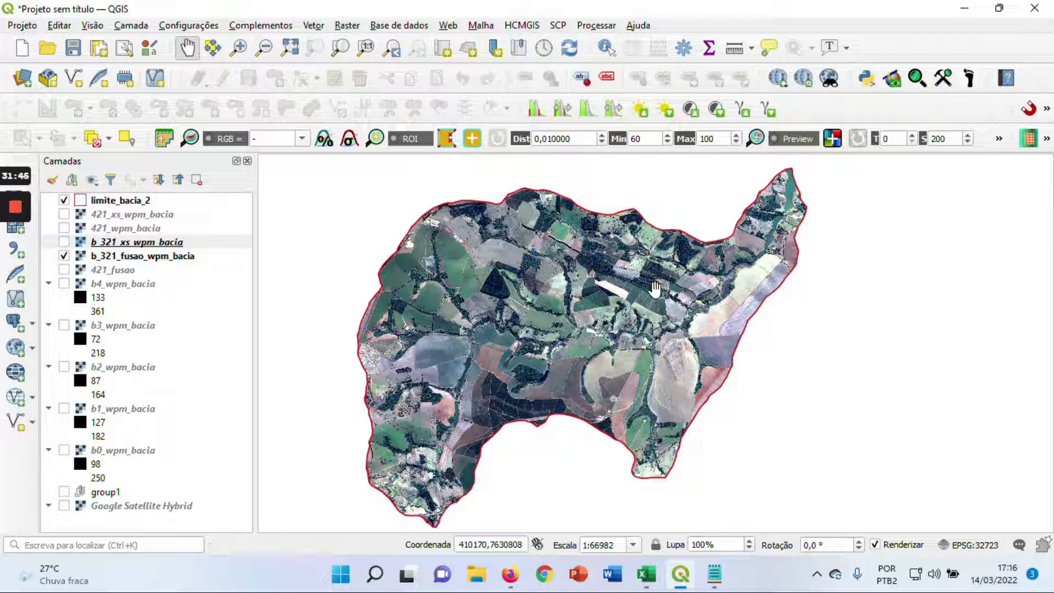
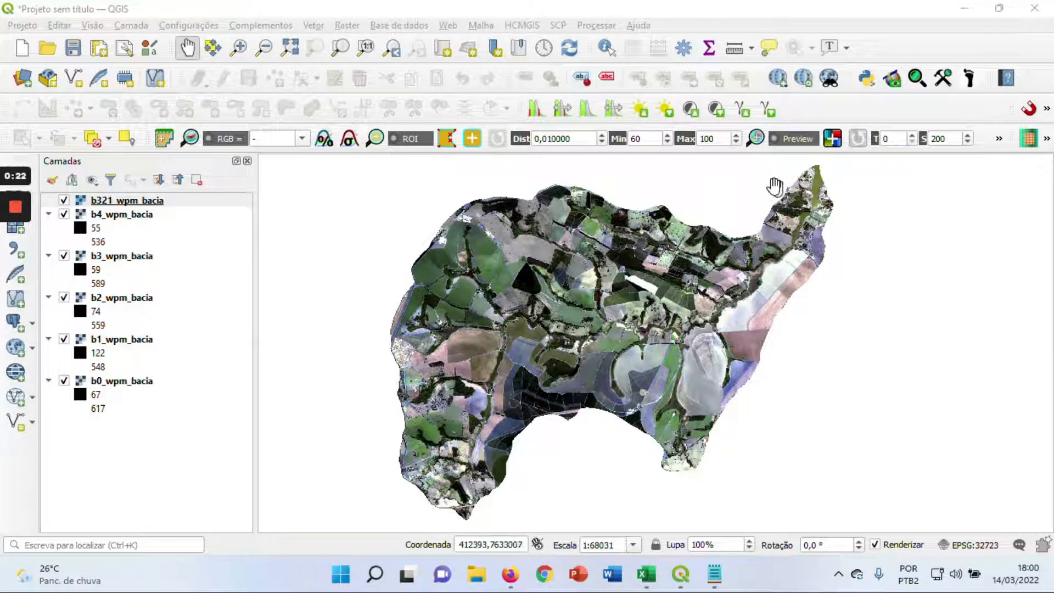
Open the graphical model designer and move its window up slightly
{"action": "left_click", "coordinate": [604, 26]}
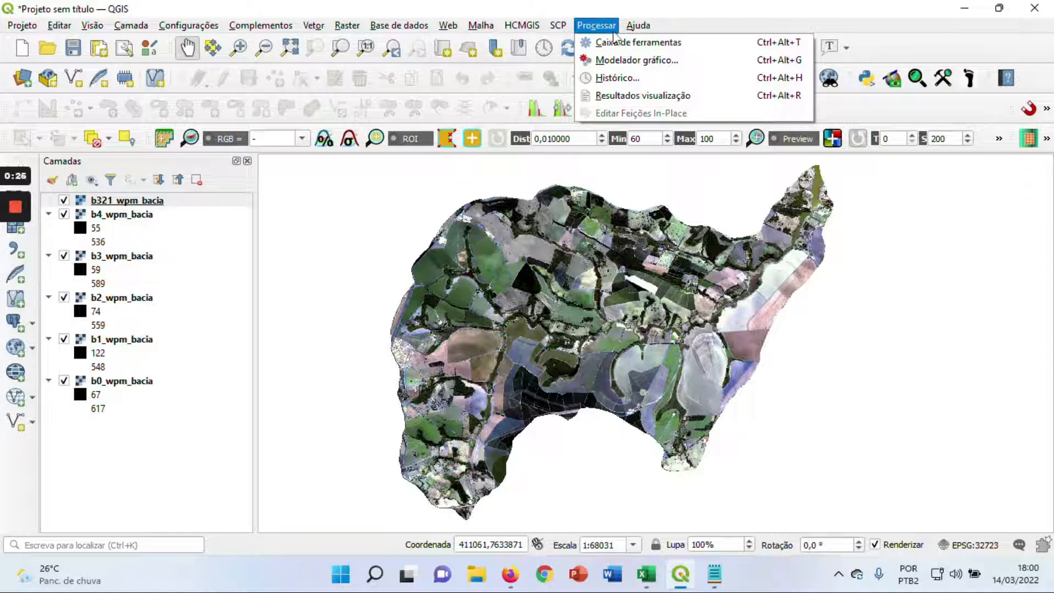
{"action": "left_click", "coordinate": [696, 66]}
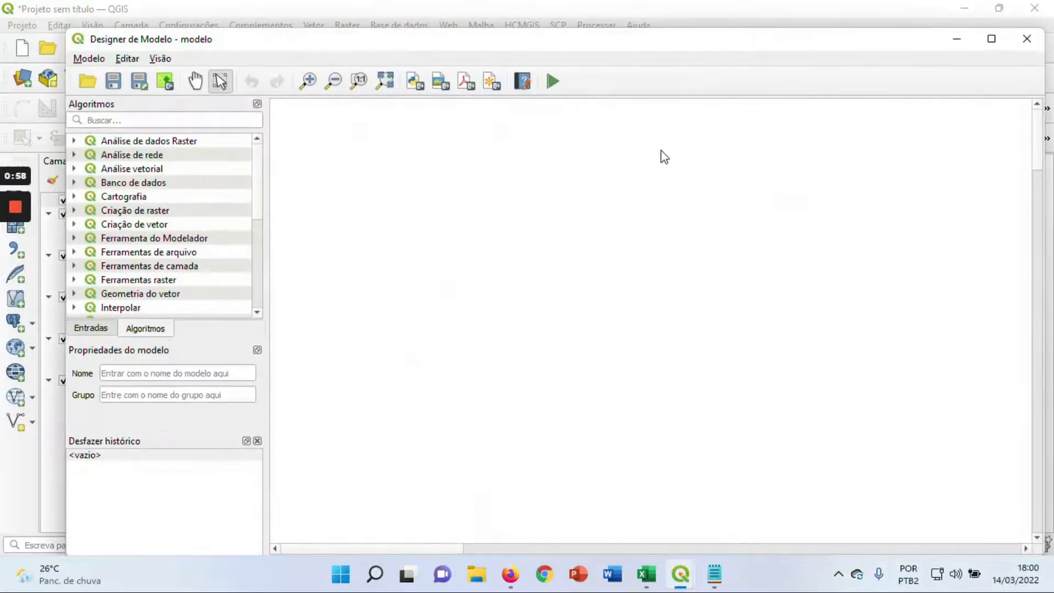
{"action": "left_click_drag", "start_coordinate": [671, 42], "coordinate": [677, 25]}
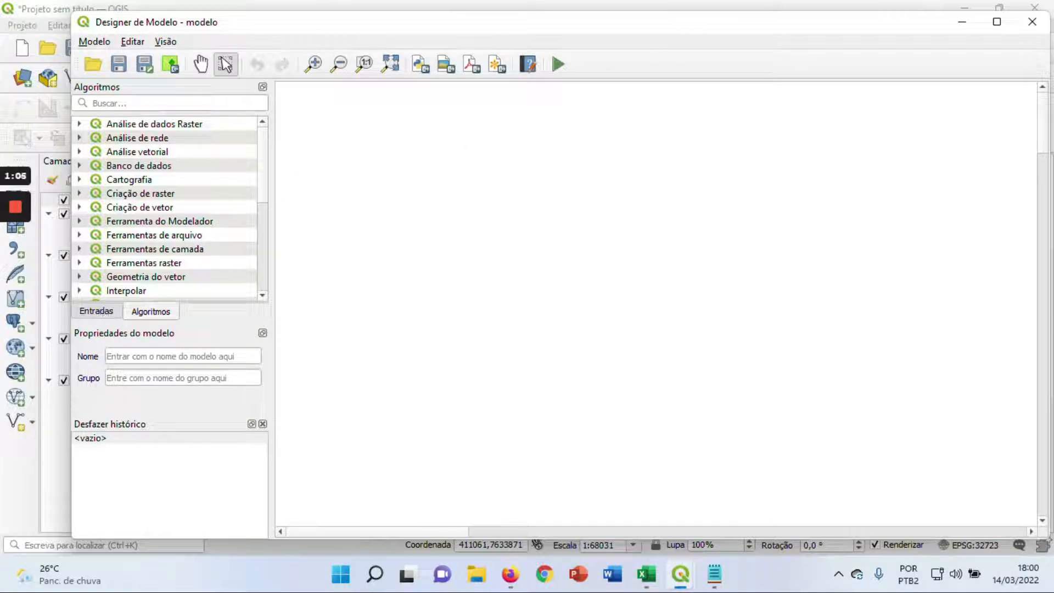
Name the model fusao_wpm and assign it to the group imagens_PDI
{"action": "left_click", "coordinate": [160, 357]}
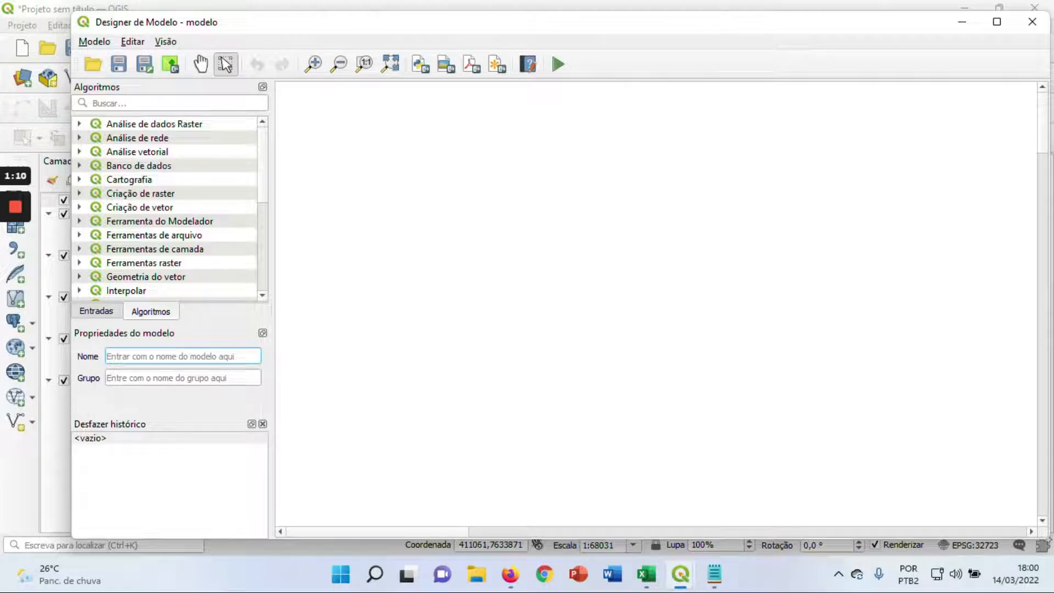
{"action": "type", "text": "fu"}
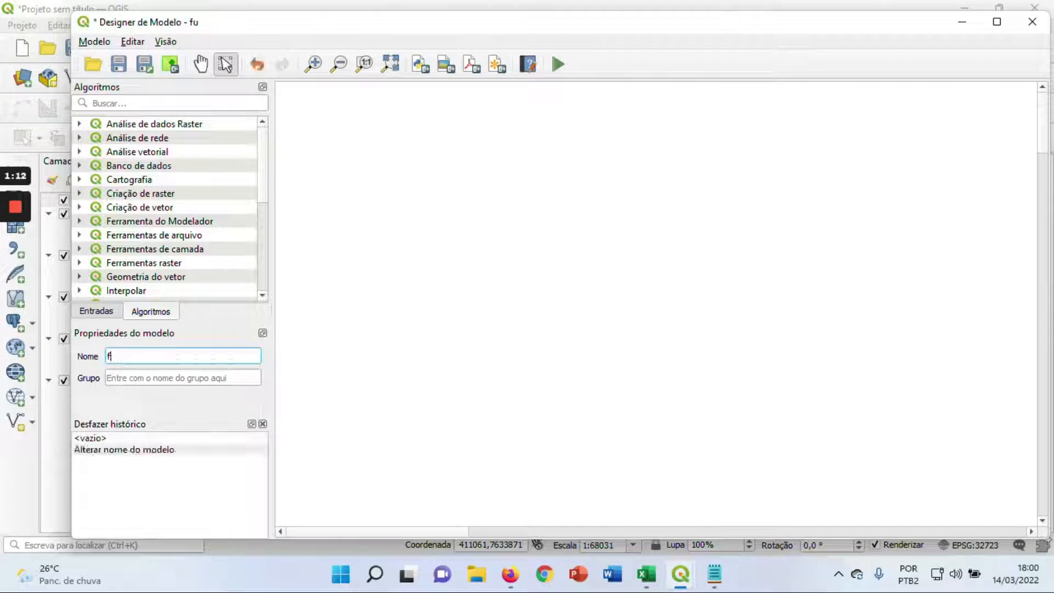
{"action": "type", "text": "sao_wpm"}
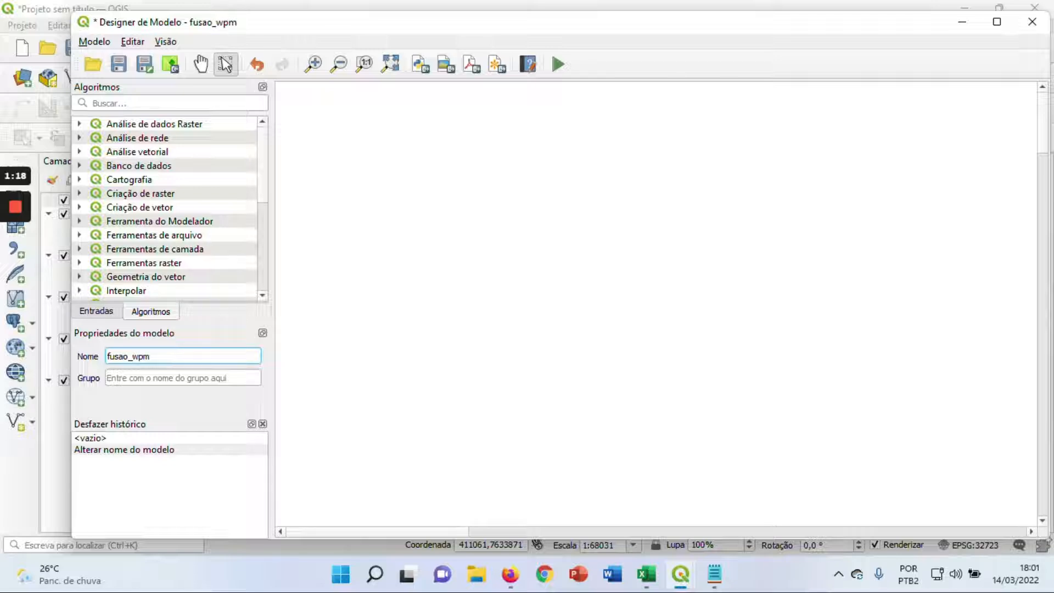
{"action": "left_click", "coordinate": [109, 378]}
{"action": "left_click", "coordinate": [109, 377]}
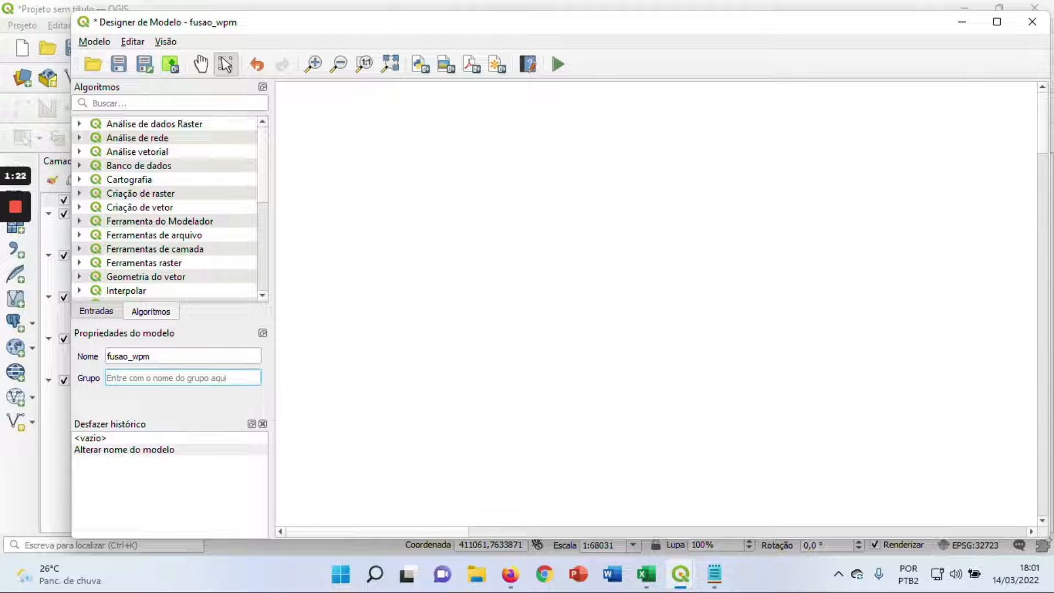
{"action": "type", "text": "imagens_PDI"}
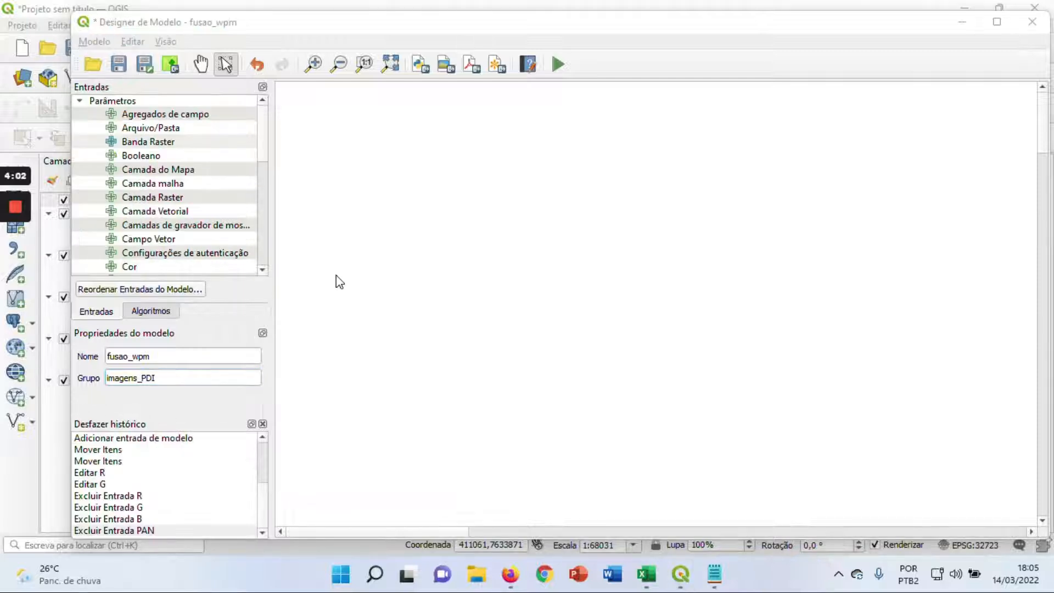
Add three mandatory raster layer inputs to the model, described as R, G and B
{"action": "left_click", "coordinate": [162, 198]}
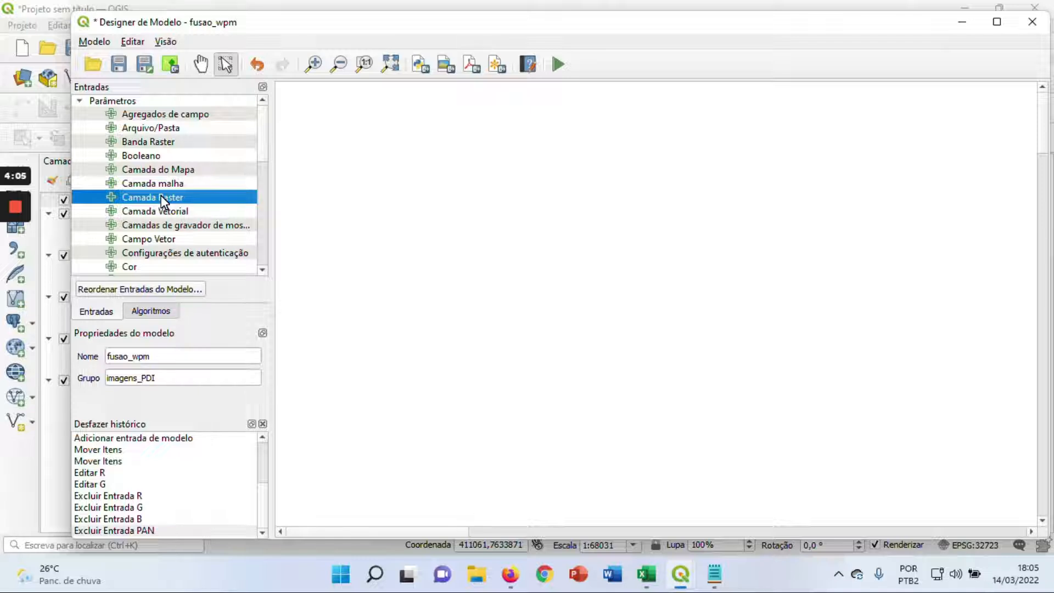
{"action": "left_click_drag", "start_coordinate": [179, 200], "coordinate": [410, 134]}
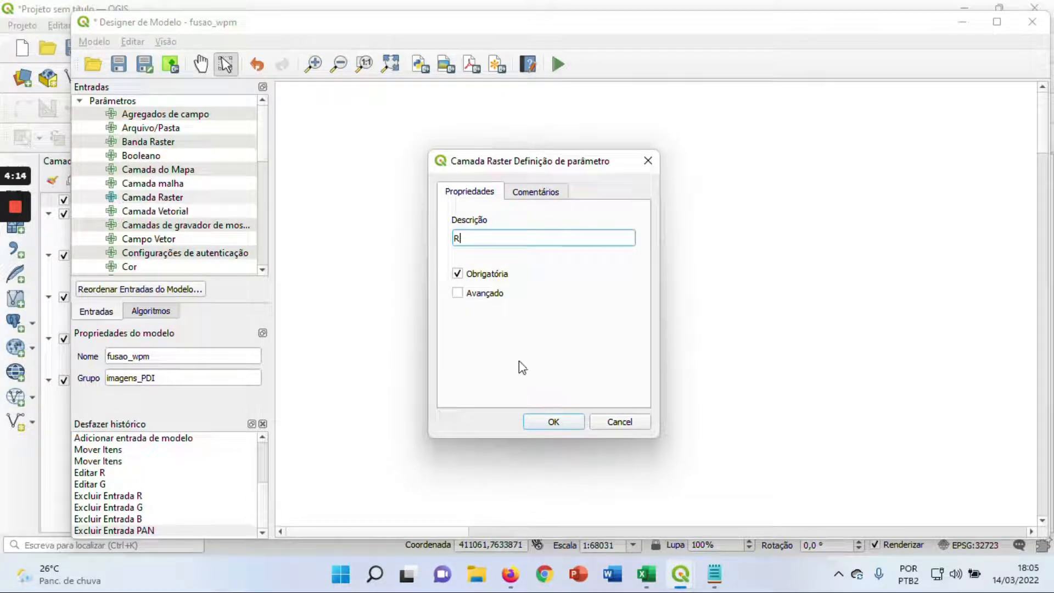
{"action": "left_click", "coordinate": [551, 422]}
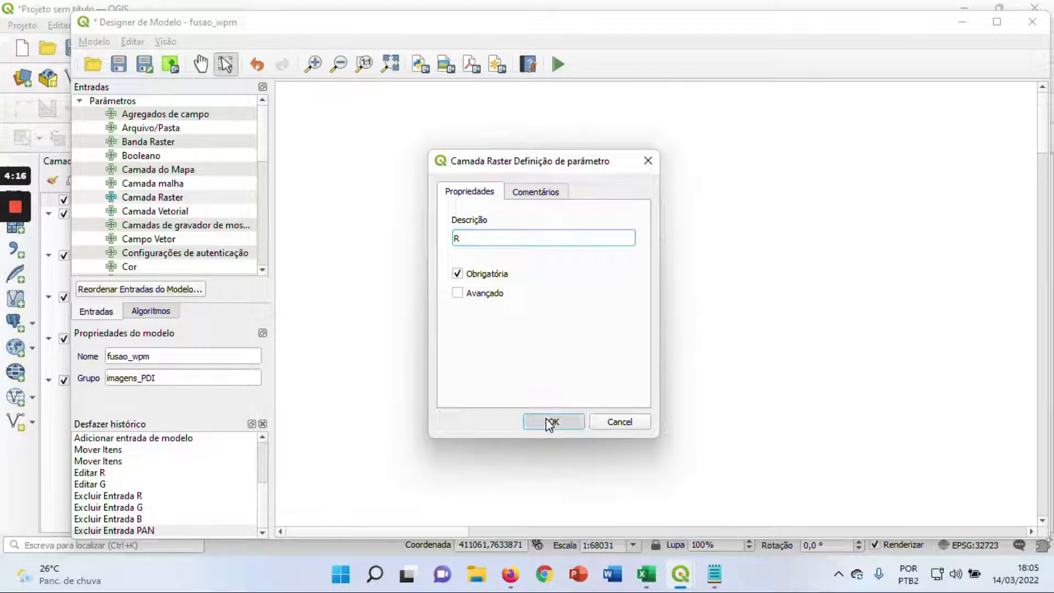
{"action": "left_click_drag", "start_coordinate": [148, 202], "coordinate": [377, 172]}
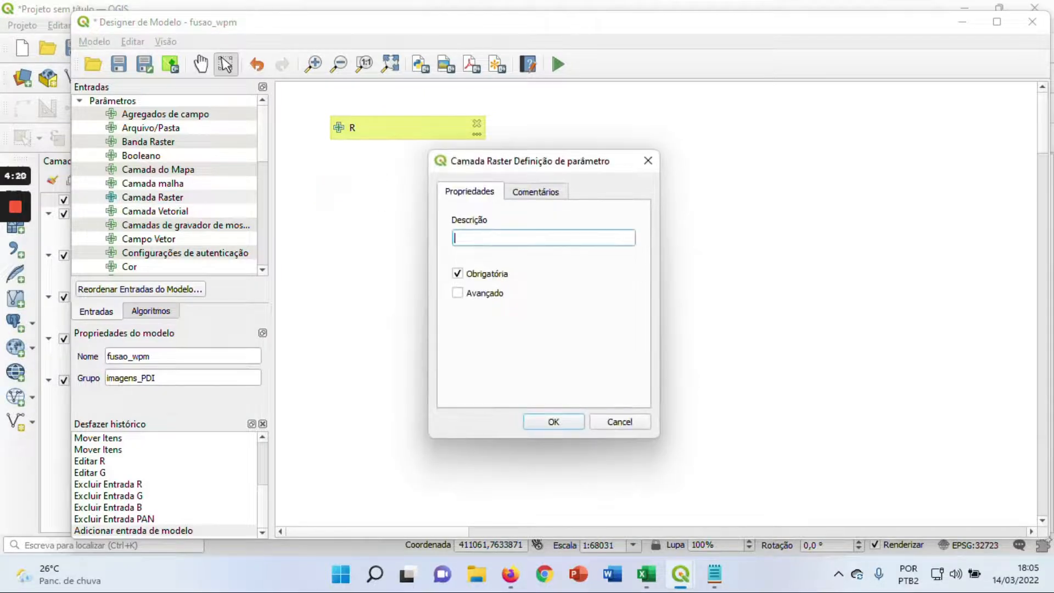
{"action": "left_click", "coordinate": [549, 422]}
{"action": "left_click_drag", "start_coordinate": [168, 201], "coordinate": [404, 258]}
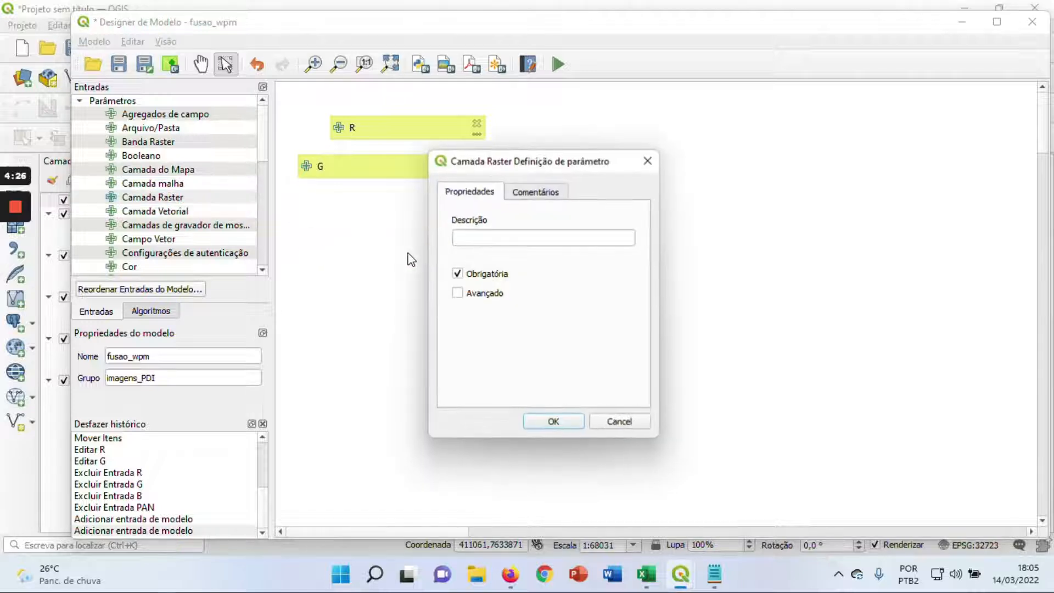
{"action": "type", "text": "B"}
{"action": "left_click", "coordinate": [552, 421]}
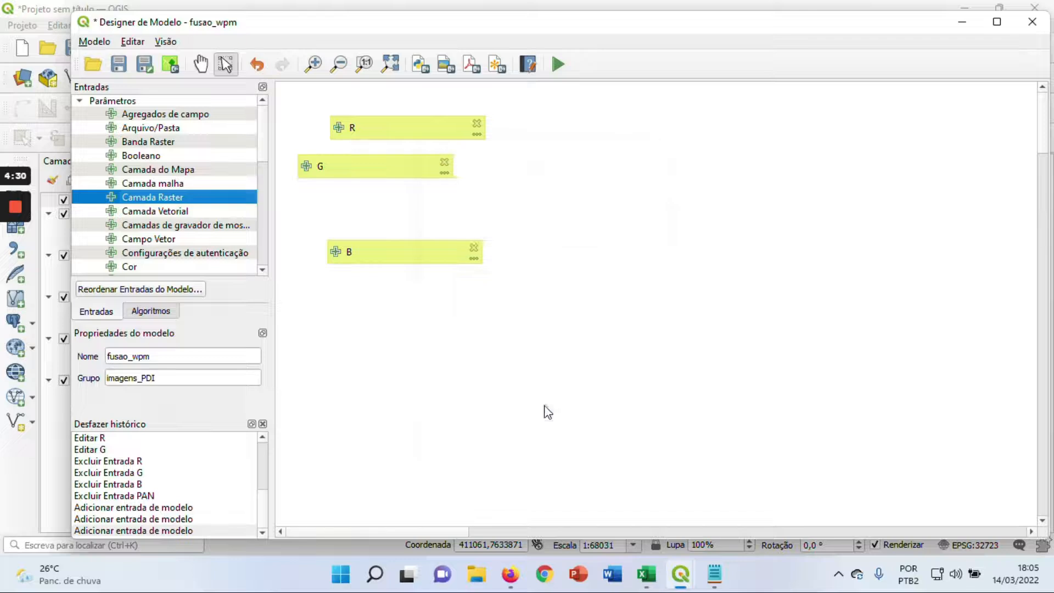
Align the G and B input boxes in an evenly spaced column beneath R
{"action": "left_click_drag", "start_coordinate": [404, 166], "coordinate": [433, 165]}
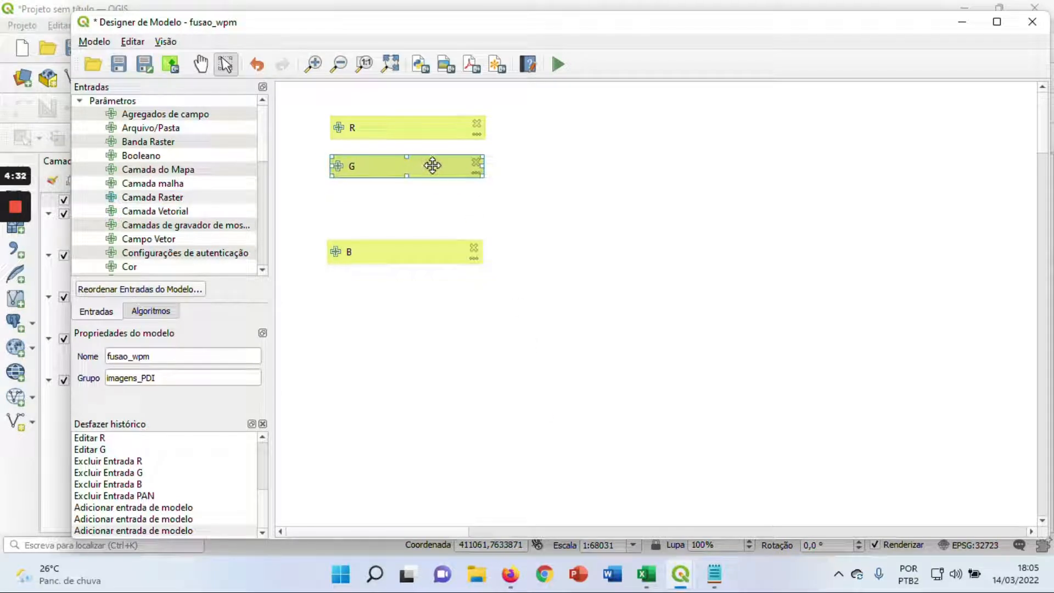
{"action": "left_click_drag", "start_coordinate": [404, 248], "coordinate": [407, 203]}
{"action": "left_click", "coordinate": [413, 282]}
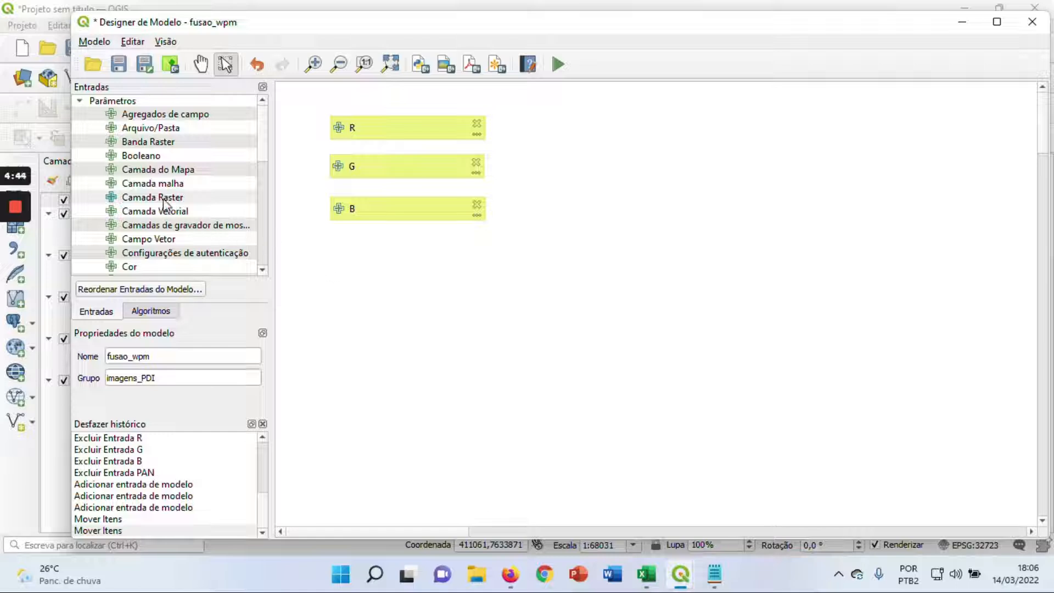
Add a fourth raster layer input described as PAN and align it directly beneath B
{"action": "left_click_drag", "start_coordinate": [165, 199], "coordinate": [404, 282]}
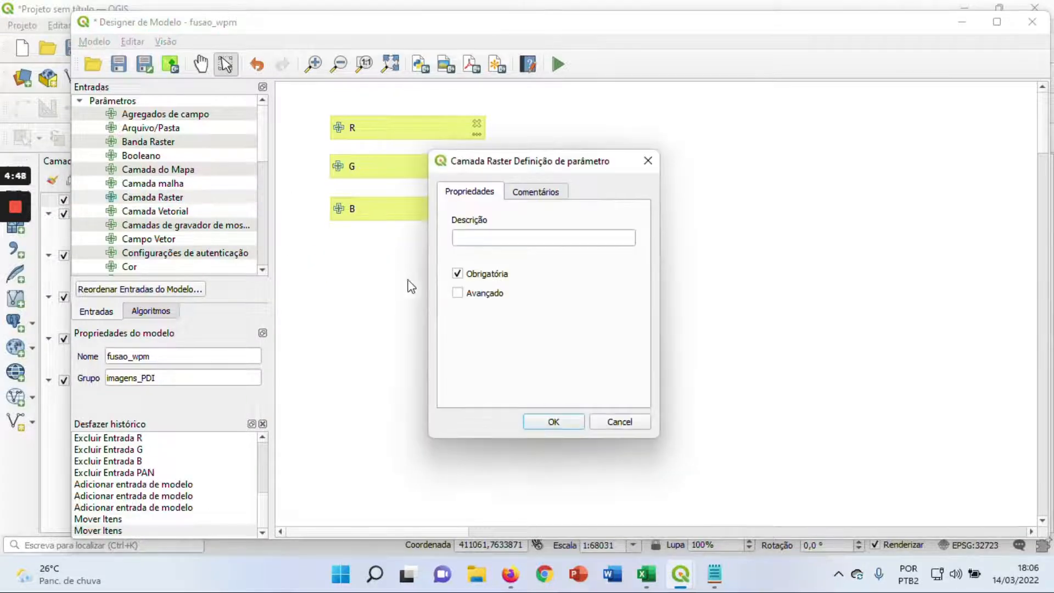
{"action": "type", "text": "PAN"}
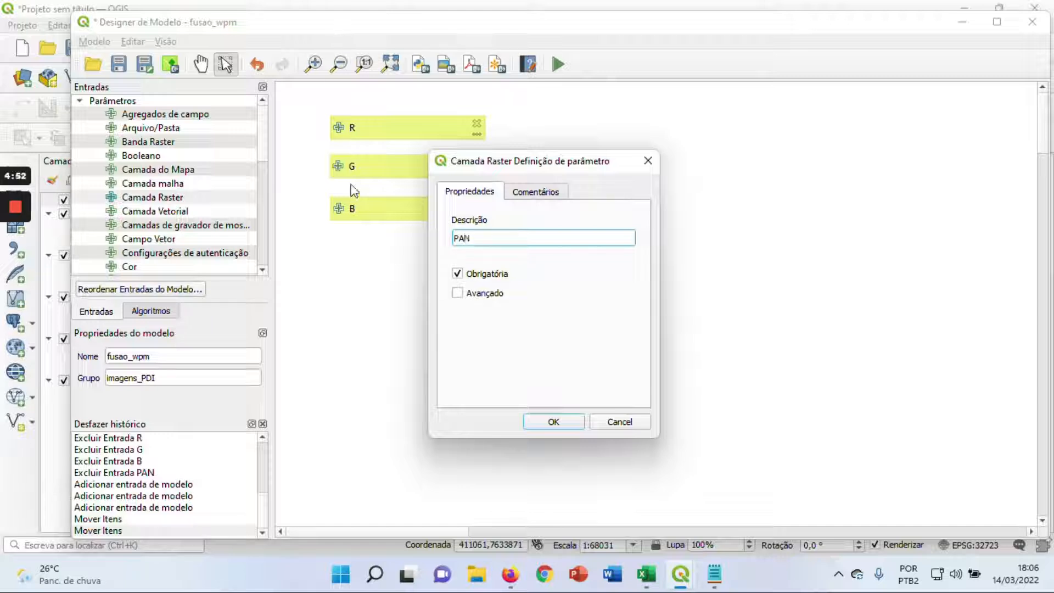
{"action": "left_click", "coordinate": [541, 422]}
{"action": "left_click_drag", "start_coordinate": [395, 281], "coordinate": [424, 252]}
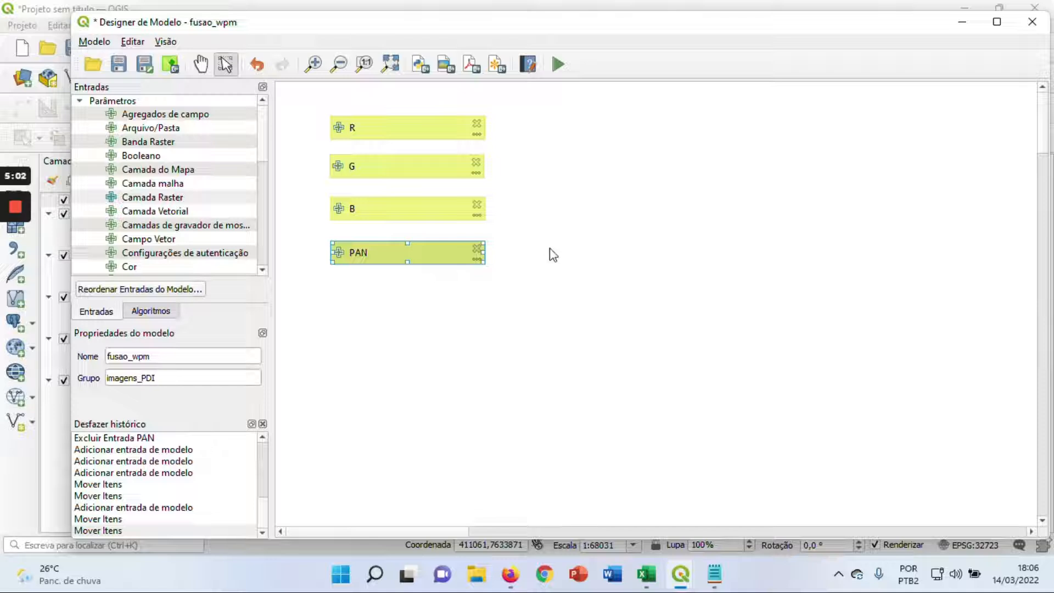
{"action": "left_click", "coordinate": [517, 320]}
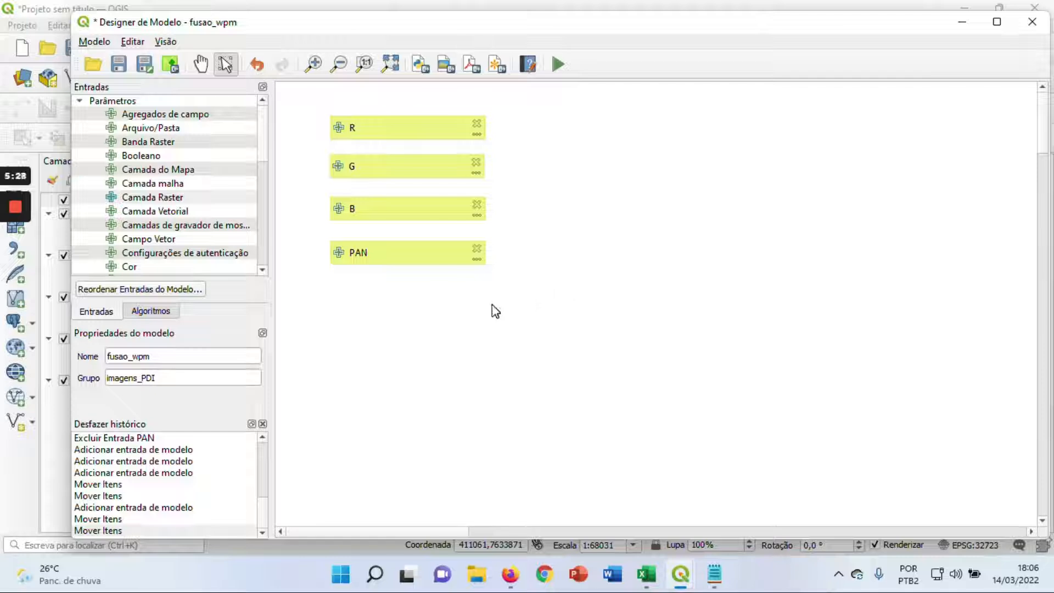
Find the GDAL Mesclar algorithm and place it on the model canvas beside the inputs
{"action": "left_click", "coordinate": [156, 312]}
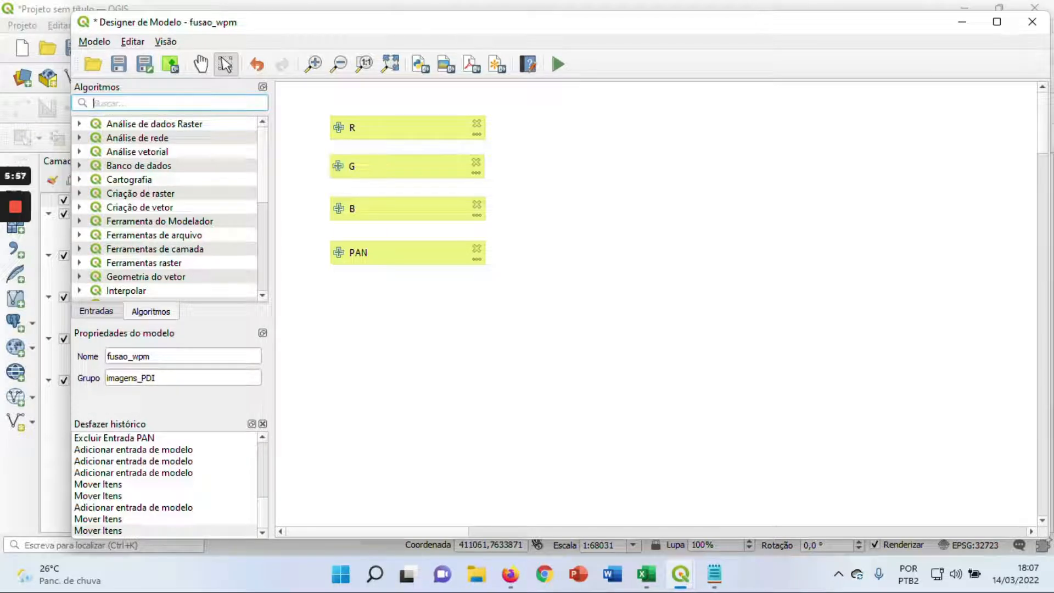
{"action": "type", "text": "mes"}
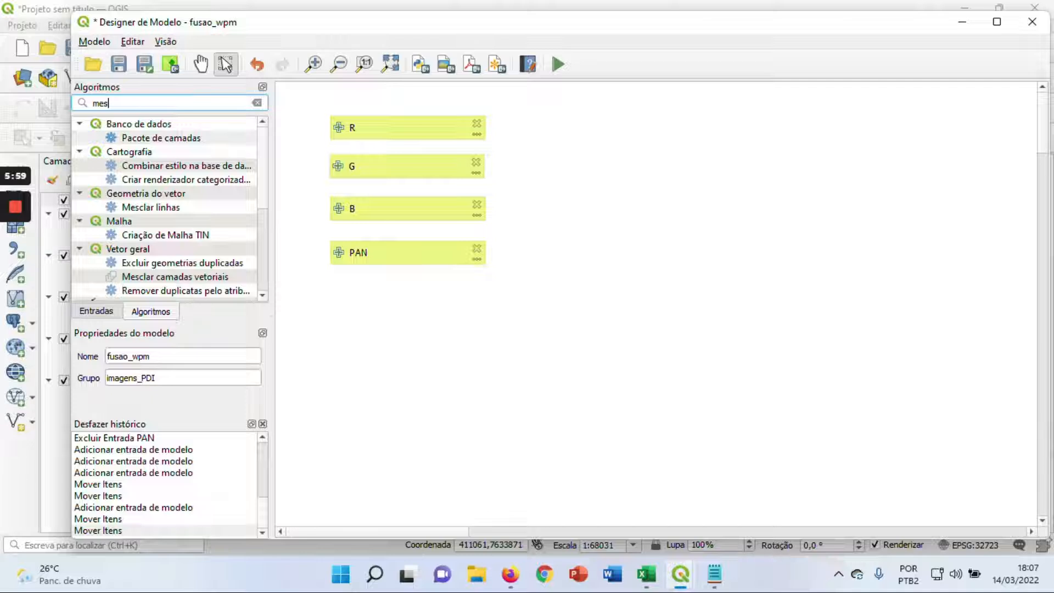
{"action": "type", "text": "clar"}
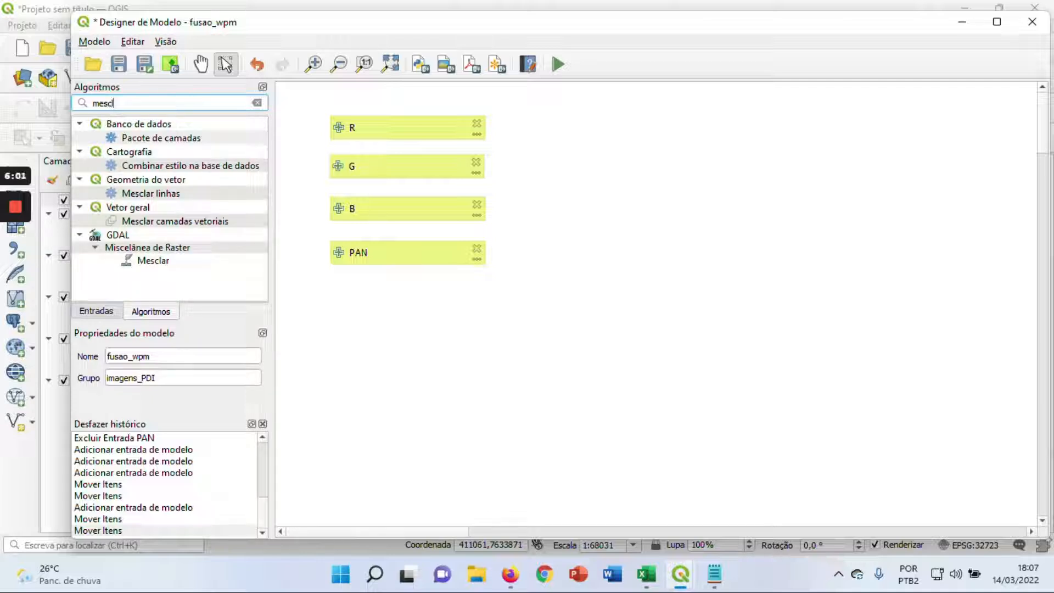
{"action": "left_click", "coordinate": [157, 262]}
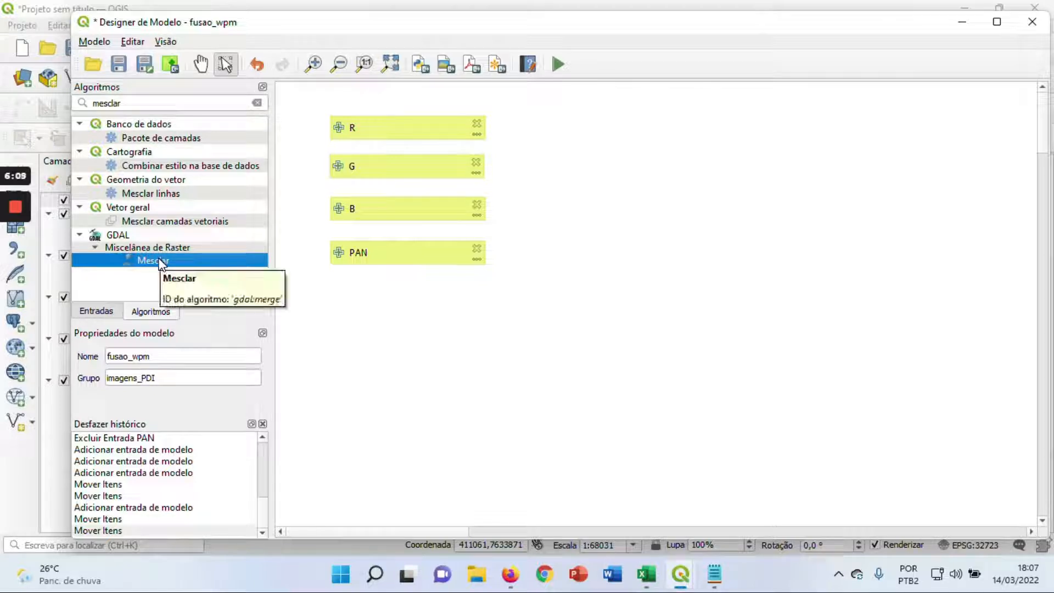
{"action": "left_click_drag", "start_coordinate": [161, 266], "coordinate": [604, 233]}
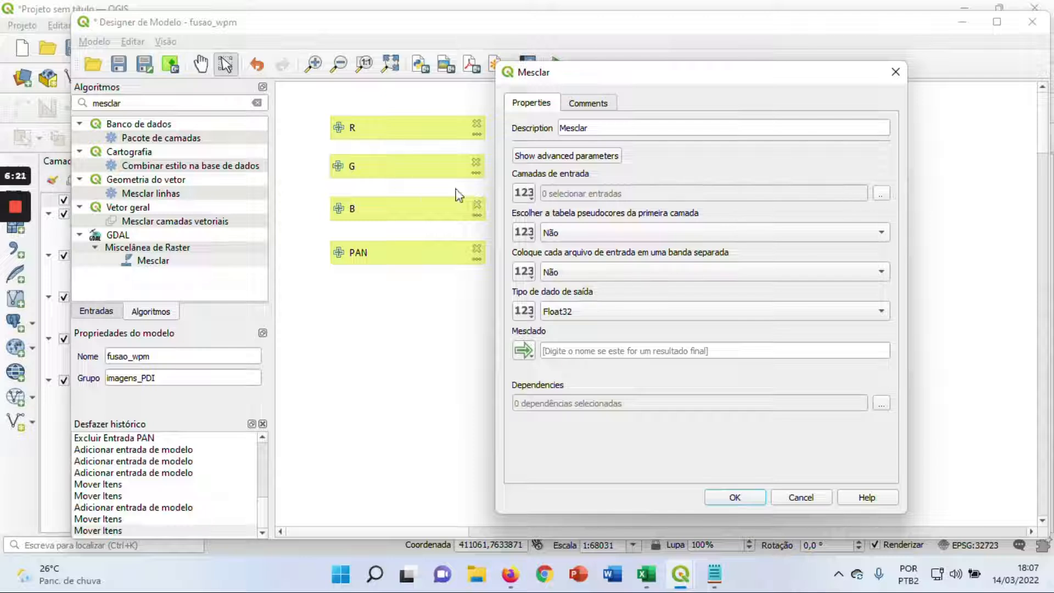
Select the model inputs B, G and R as the Mesclar input layers
{"action": "left_click", "coordinate": [881, 194]}
{"action": "left_click", "coordinate": [521, 147]}
{"action": "left_click", "coordinate": [522, 159]}
{"action": "left_click", "coordinate": [521, 183]}
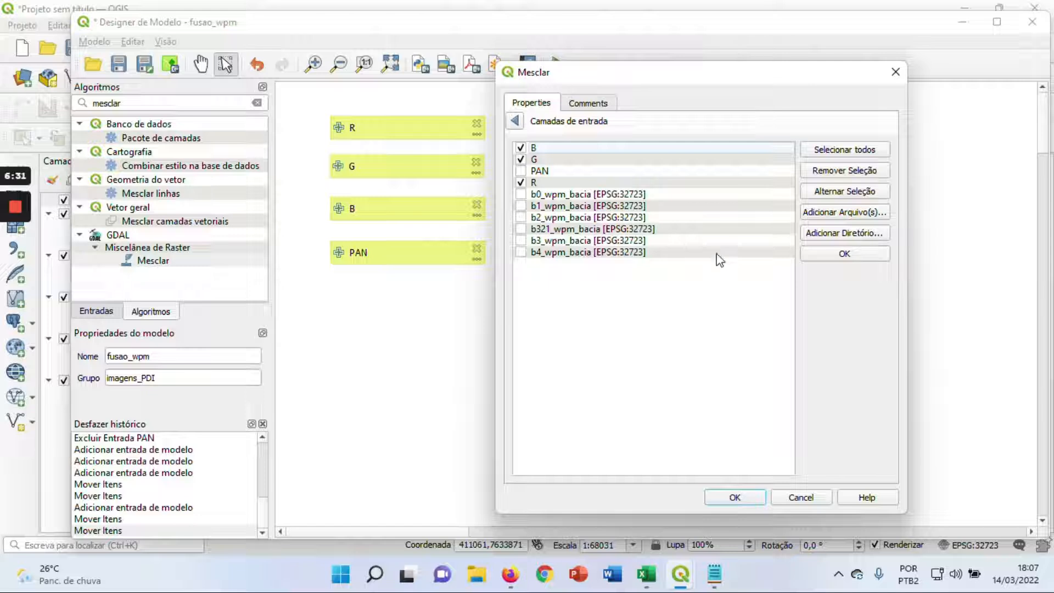
{"action": "left_click", "coordinate": [846, 254]}
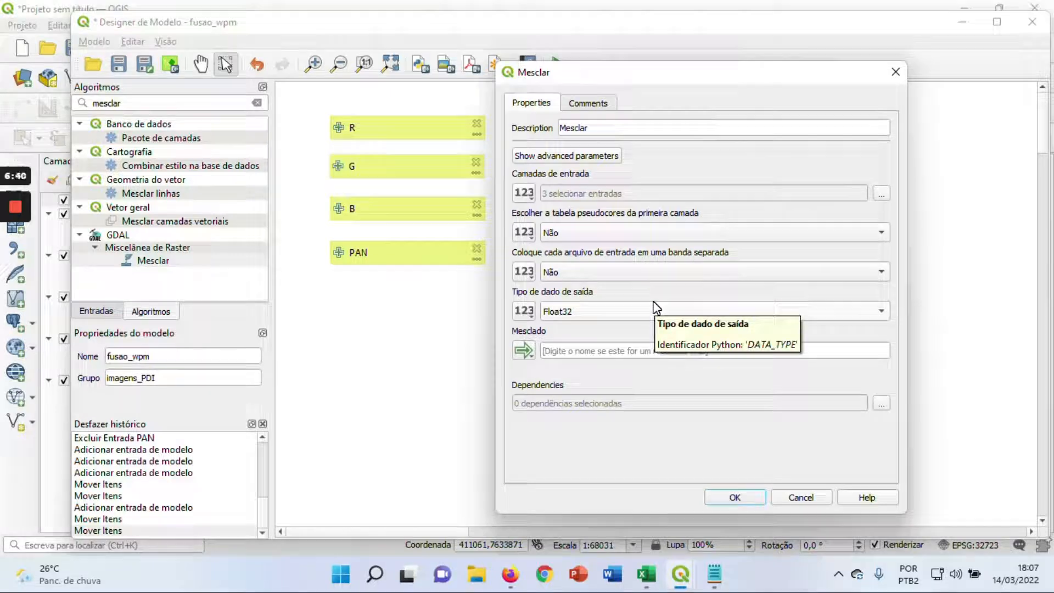
Set Mesclar to put each input file in a separate band and output the data type Int16
{"action": "left_click", "coordinate": [679, 275]}
{"action": "left_click", "coordinate": [624, 262]}
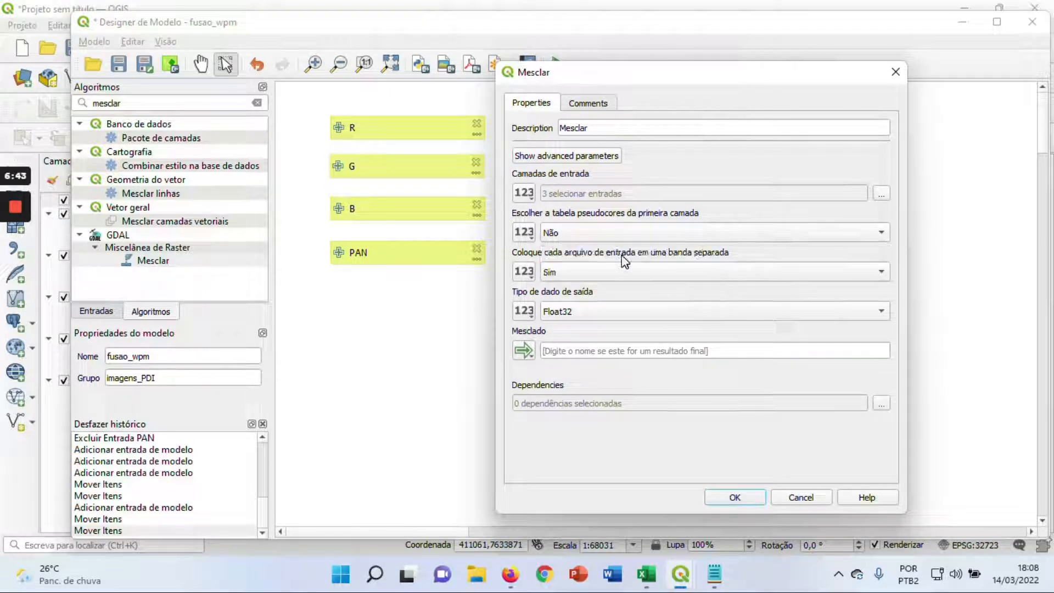
{"action": "left_click", "coordinate": [604, 313]}
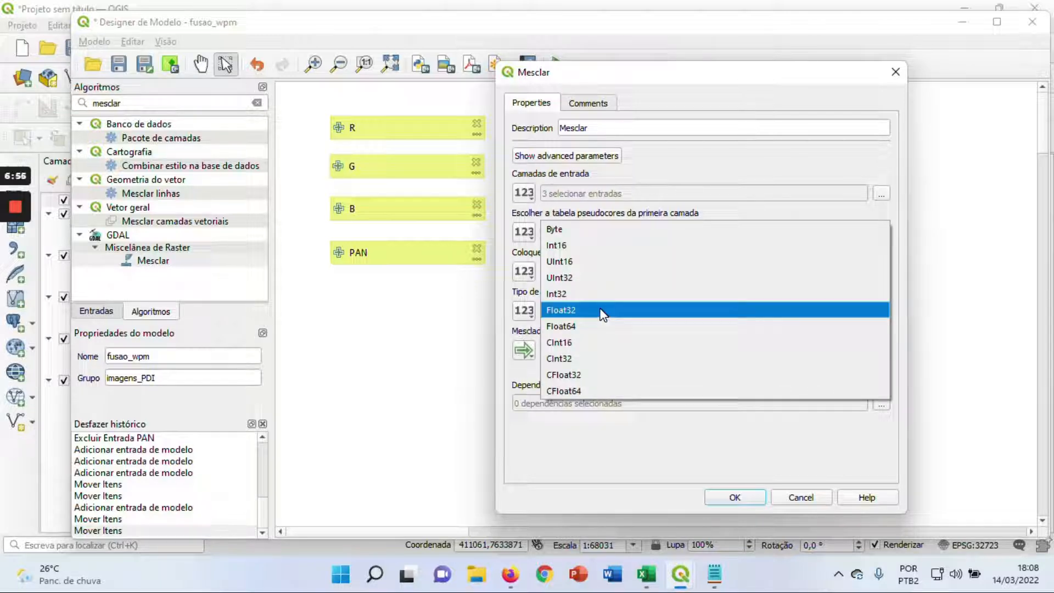
{"action": "left_click", "coordinate": [584, 246]}
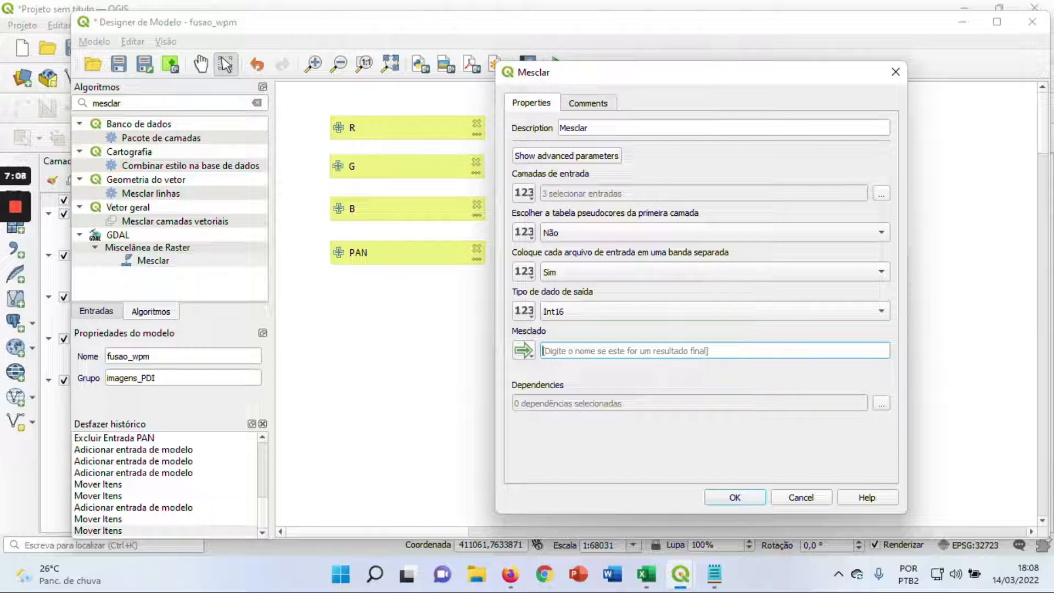
Name the merged output mesclar_RGB, accept the Mesclar settings, and position the output box below the algorithm
{"action": "type", "text": "me"}
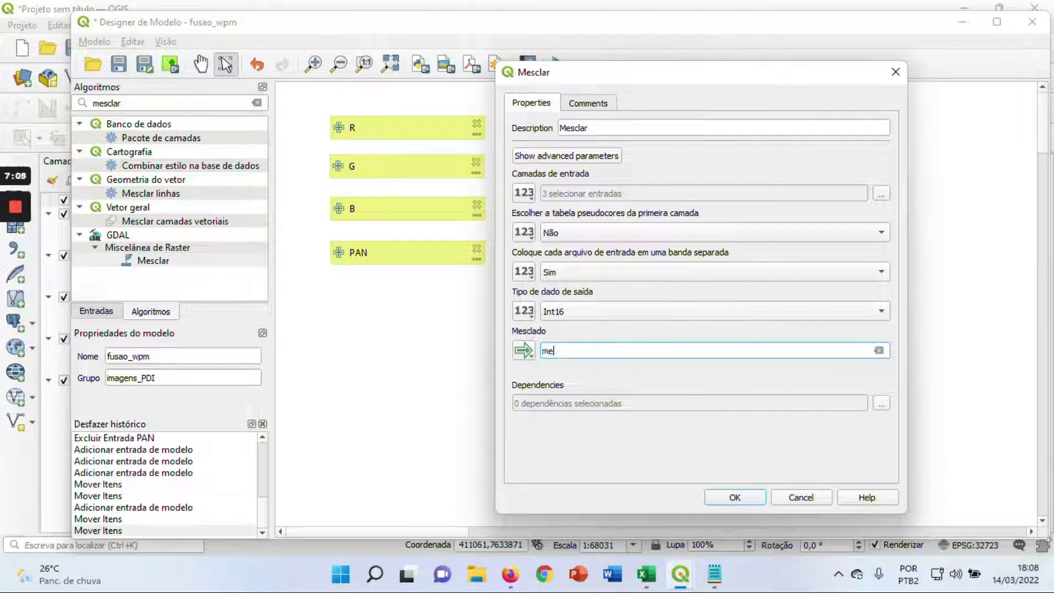
{"action": "type", "text": "sclar_RGB"}
{"action": "left_click", "coordinate": [736, 498]}
{"action": "left_click_drag", "start_coordinate": [736, 276], "coordinate": [717, 313]}
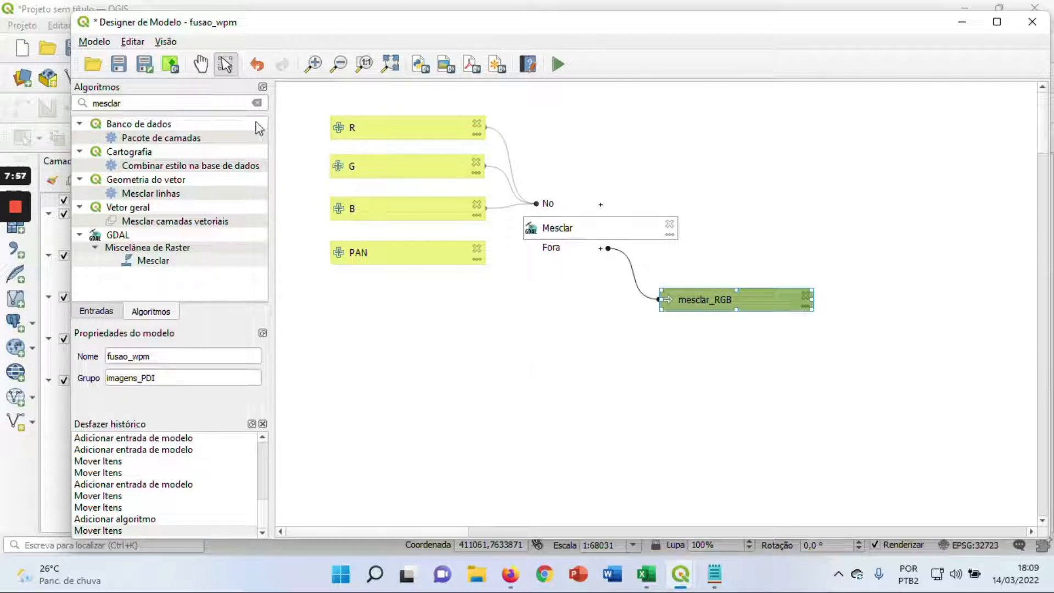
Find the GDAL Pansharpening algorithm and place it on the model canvas below the Mesclar output
{"action": "key", "text": "ctrl+a"}
{"action": "key", "text": "BackSpace"}
{"action": "type", "text": "pan"}
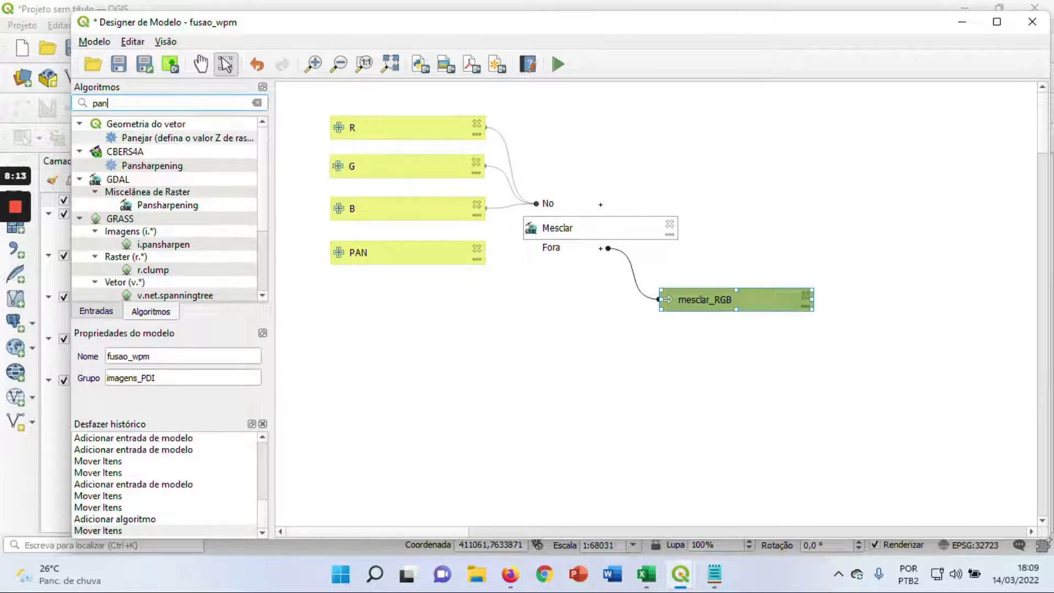
{"action": "scroll", "coordinate": [262, 160], "scroll_direction": "down", "scroll_amount": 3}
{"action": "left_click_drag", "start_coordinate": [258, 173], "coordinate": [271, 132]}
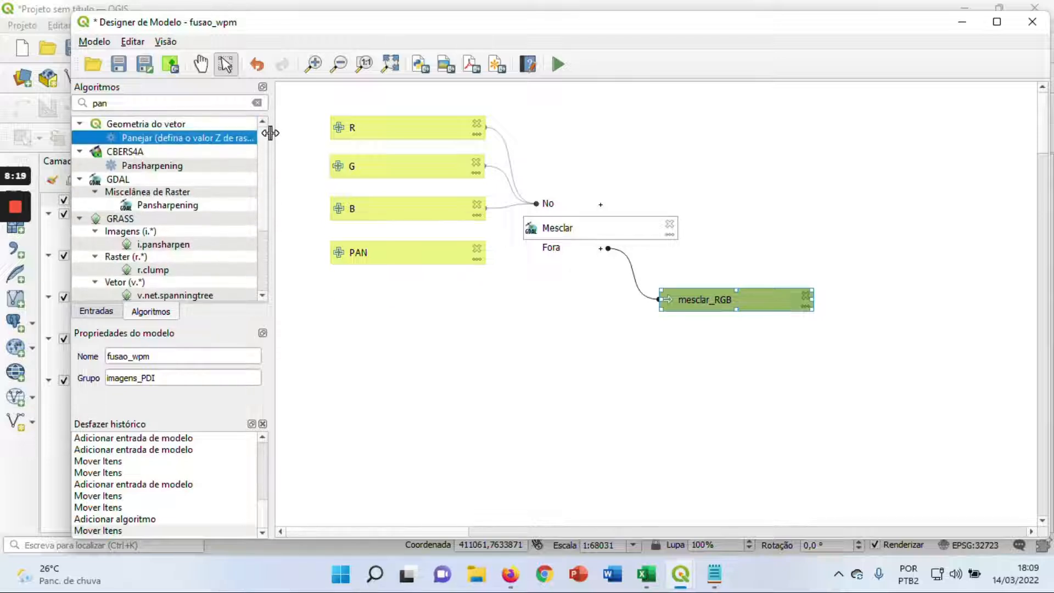
{"action": "left_click", "coordinate": [182, 208]}
{"action": "left_click_drag", "start_coordinate": [183, 211], "coordinate": [632, 388]}
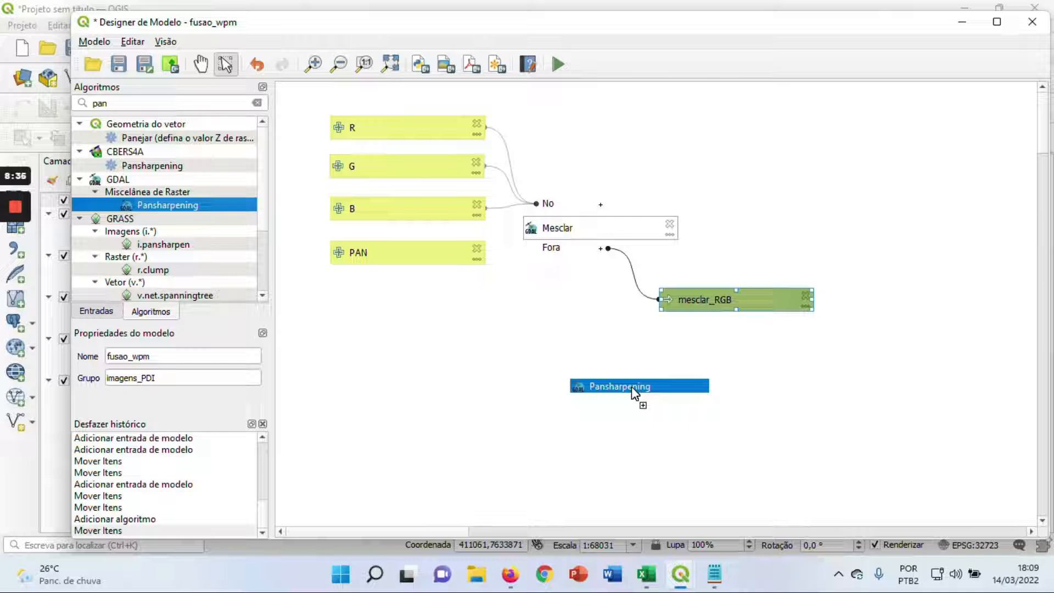
{"action": "left_click_drag", "start_coordinate": [632, 387], "coordinate": [631, 386]}
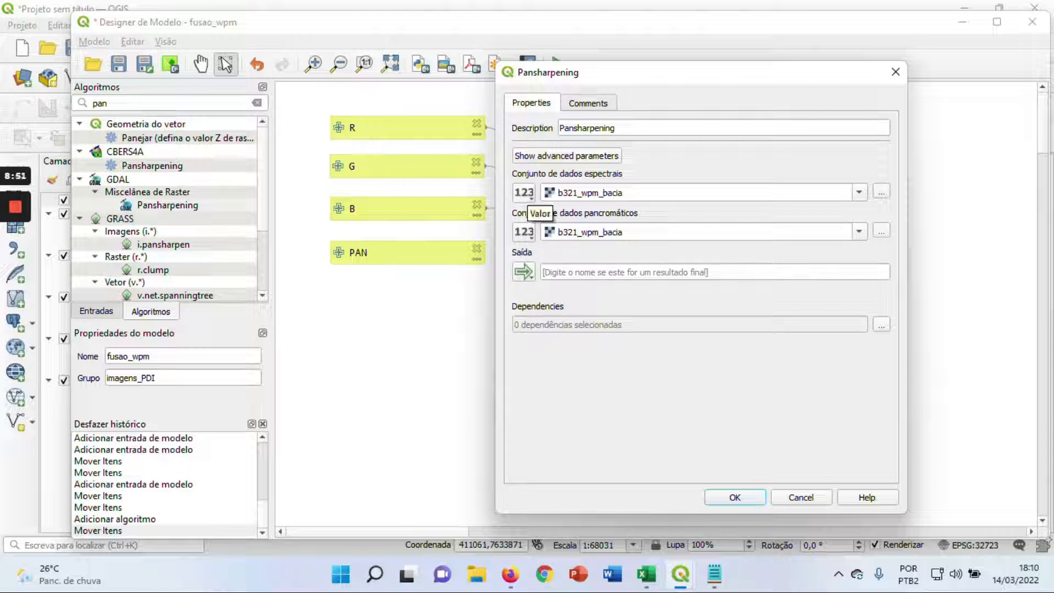
Set Pansharpening to use the Mesclar algorithm's output as spectral dataset and the model input PAN as panchromatic dataset
{"action": "left_click_drag", "start_coordinate": [623, 75], "coordinate": [179, 89]}
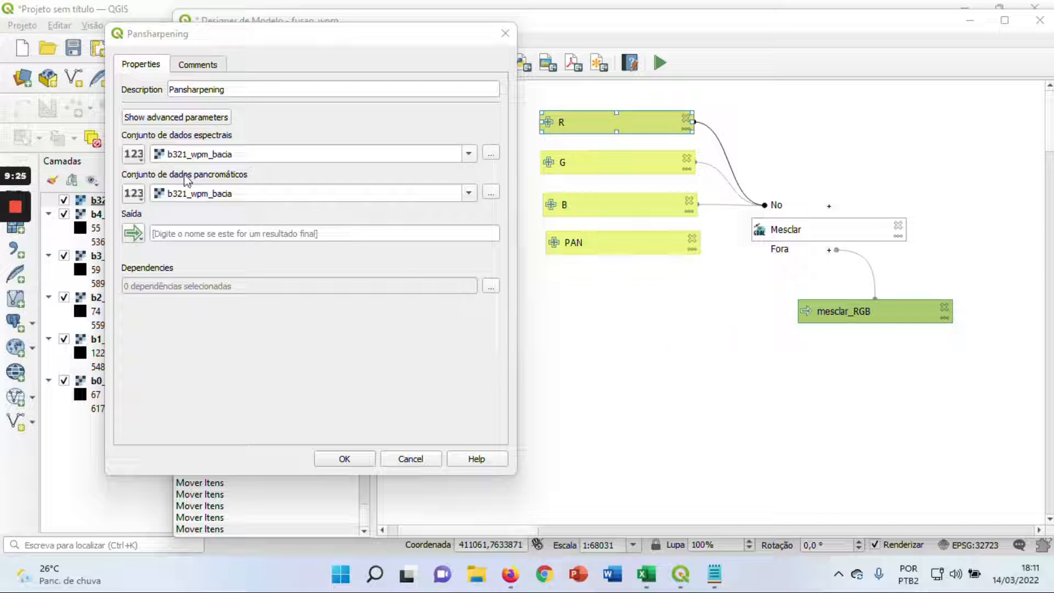
{"action": "left_click", "coordinate": [138, 160]}
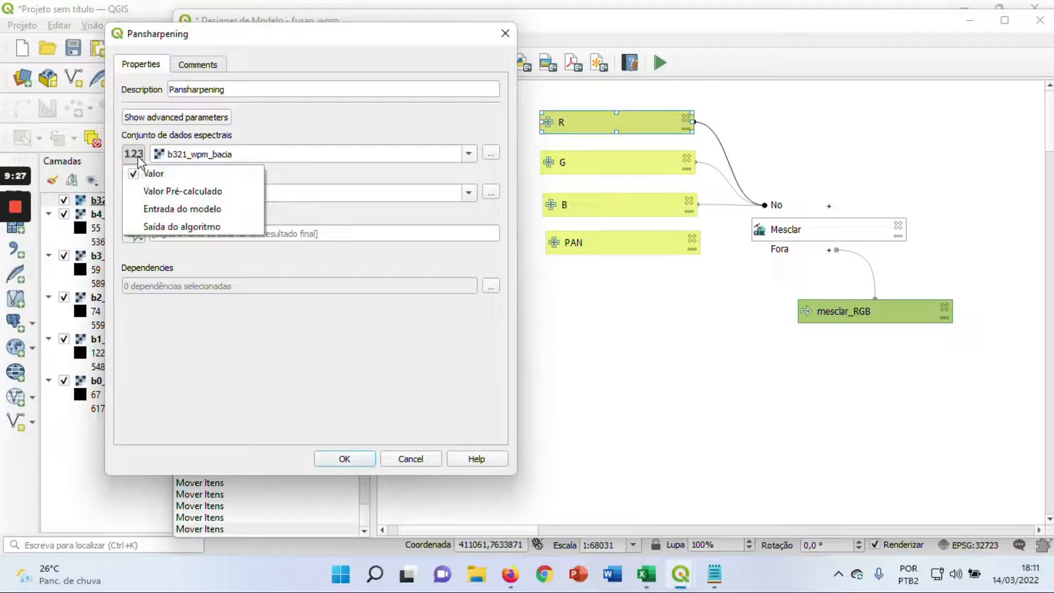
{"action": "left_click", "coordinate": [180, 231]}
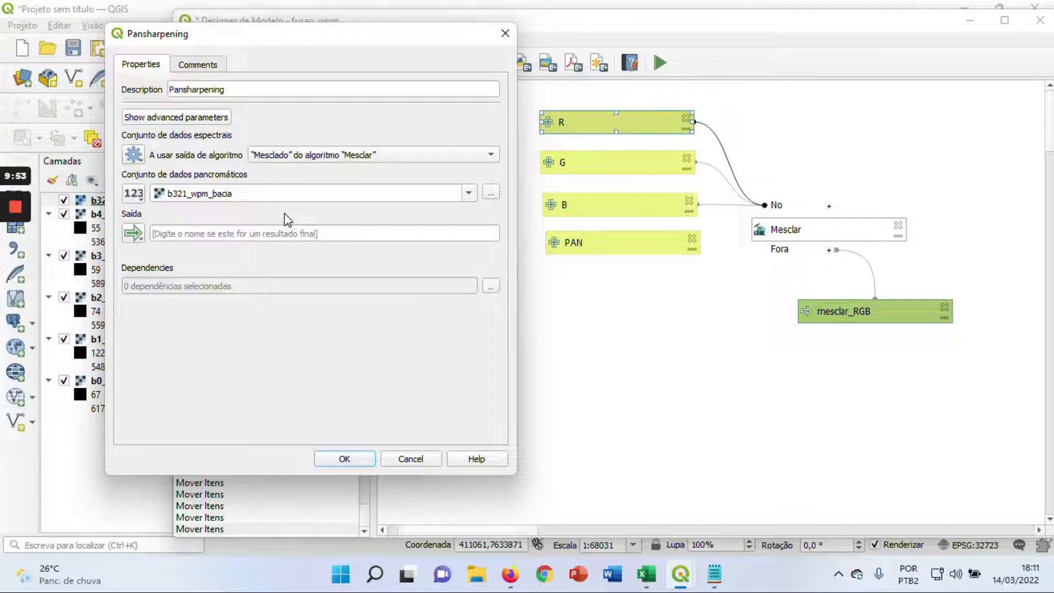
{"action": "left_click", "coordinate": [135, 195]}
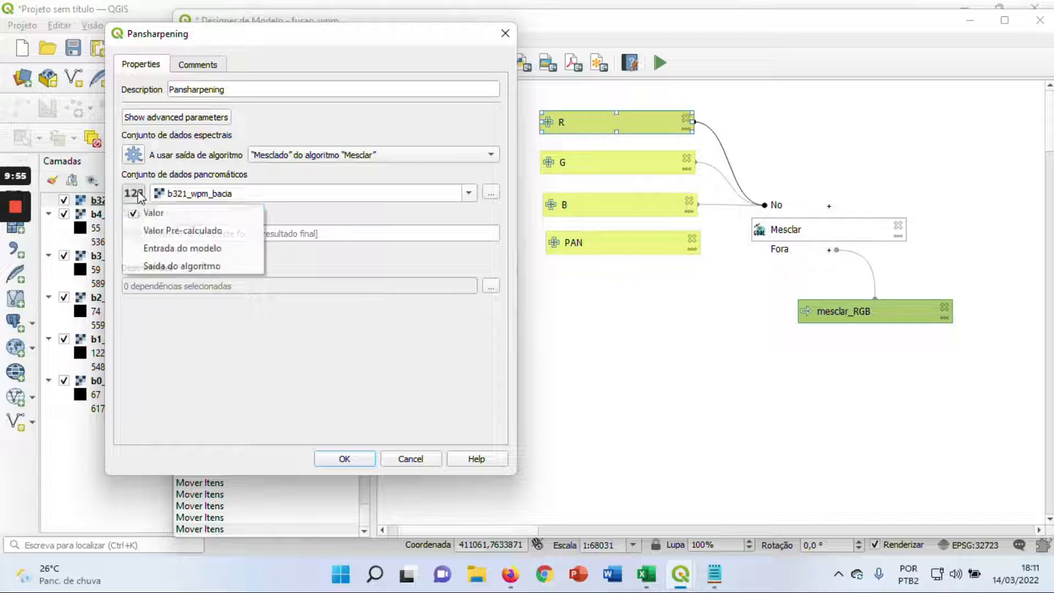
{"action": "left_click", "coordinate": [146, 250]}
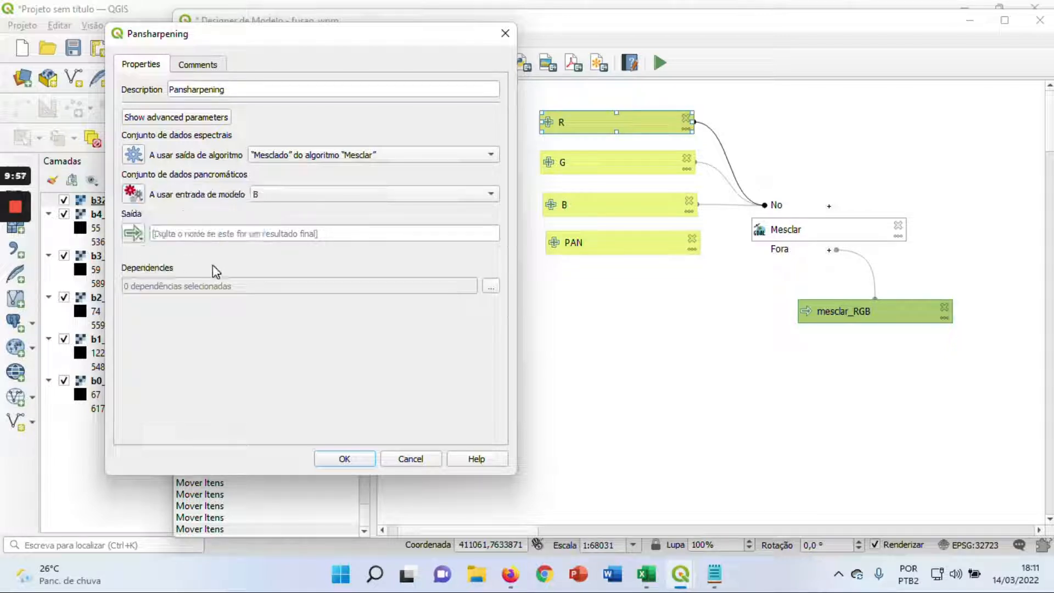
{"action": "left_click", "coordinate": [328, 194]}
{"action": "left_click", "coordinate": [271, 226]}
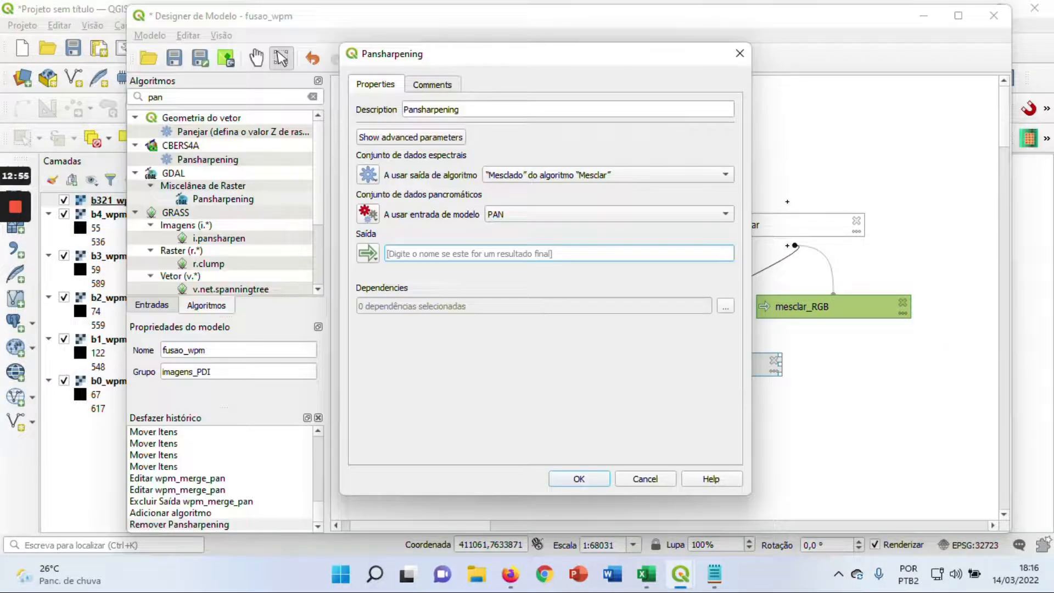
Name the Pansharpening output wpm_fusao_mesclado_pan and accept the algorithm settings
{"action": "type", "text": "wpm"}
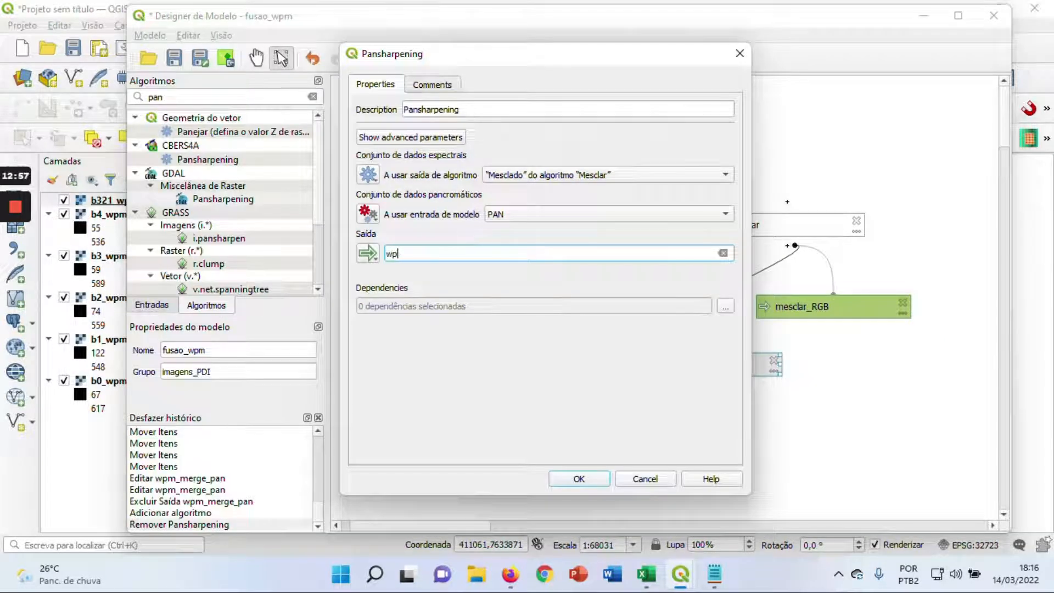
{"action": "type", "text": "_"}
{"action": "type", "text": "fusao"}
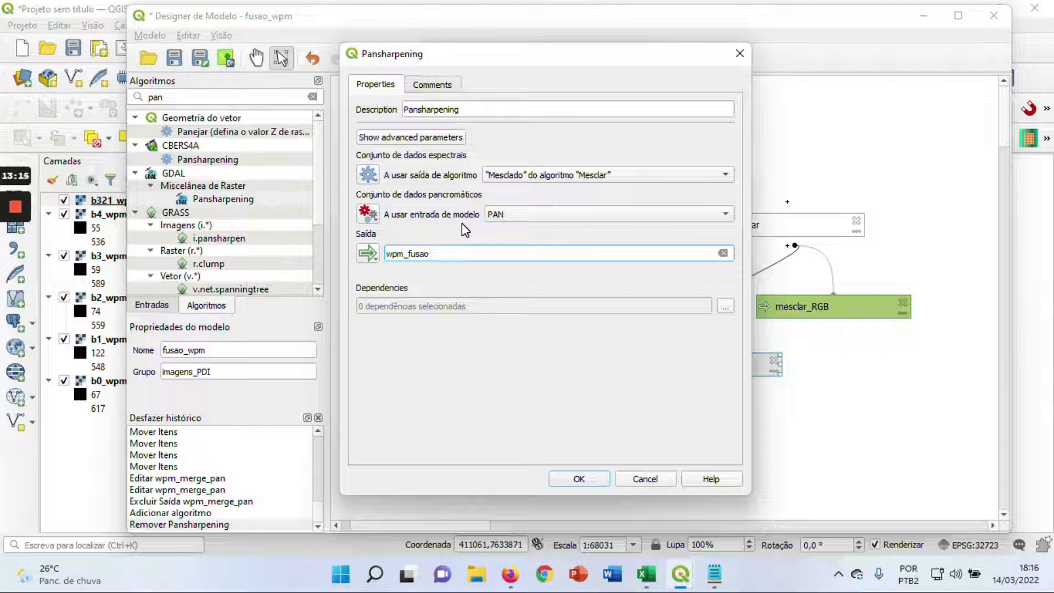
{"action": "type", "text": "sclado_pan"}
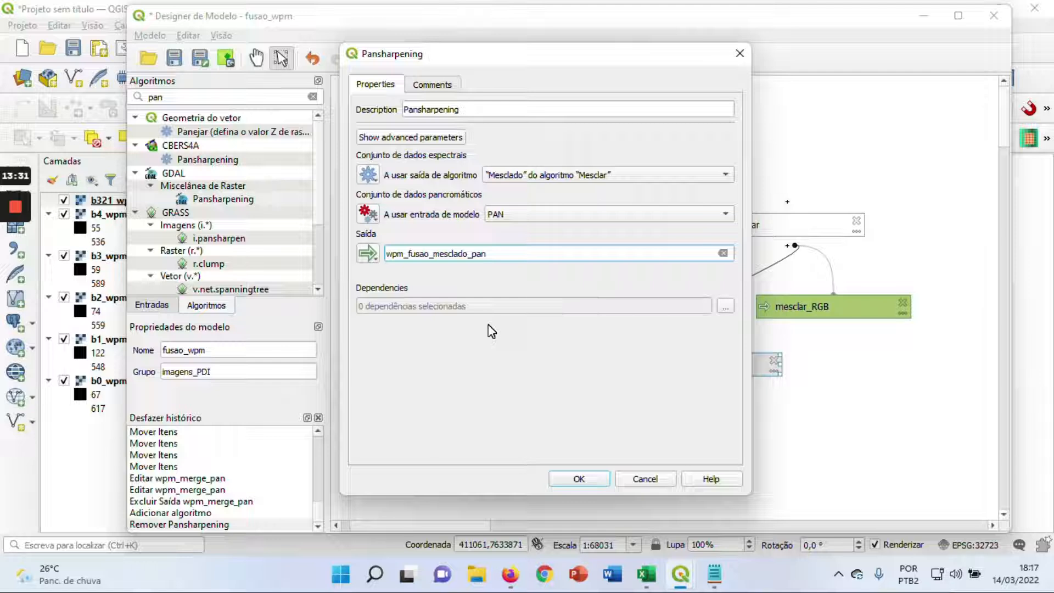
{"action": "left_click", "coordinate": [581, 478]}
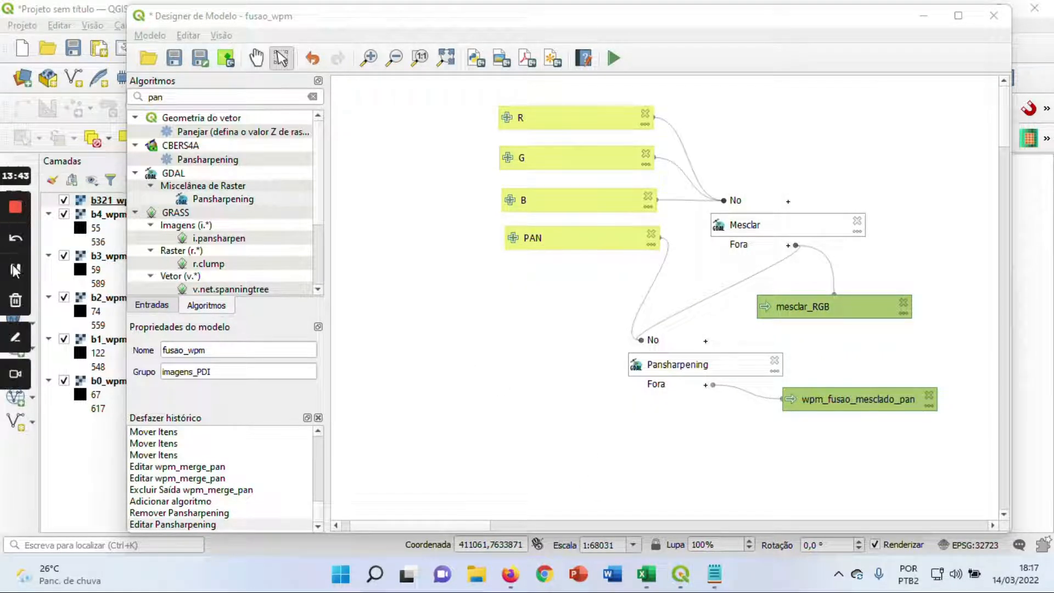
{"action": "left_click", "coordinate": [16, 268]}
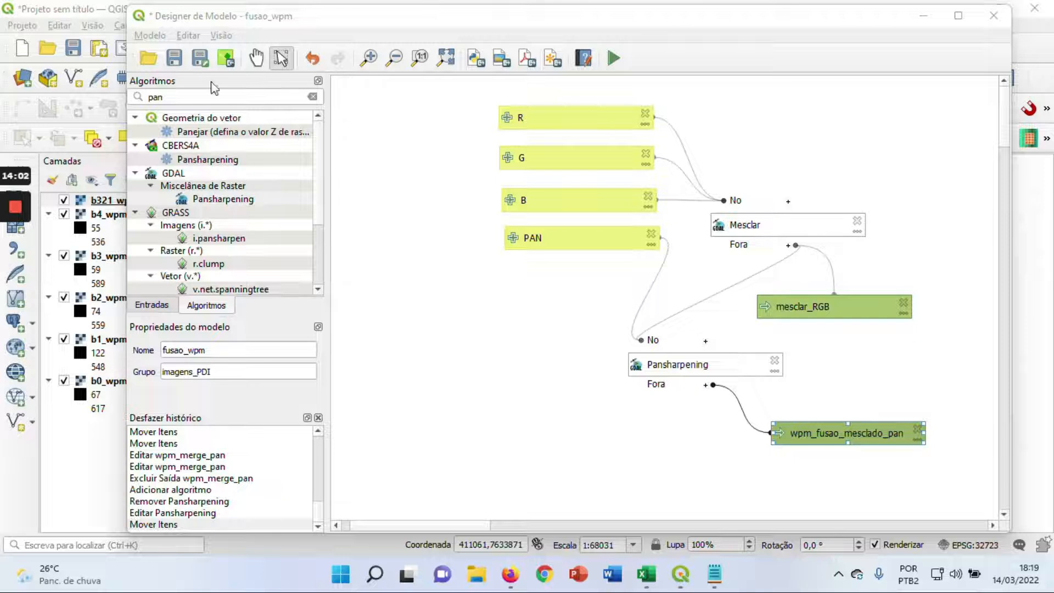
Save the model in the models folder as modelo_wpmbacia_GDAL
{"action": "left_click", "coordinate": [171, 55]}
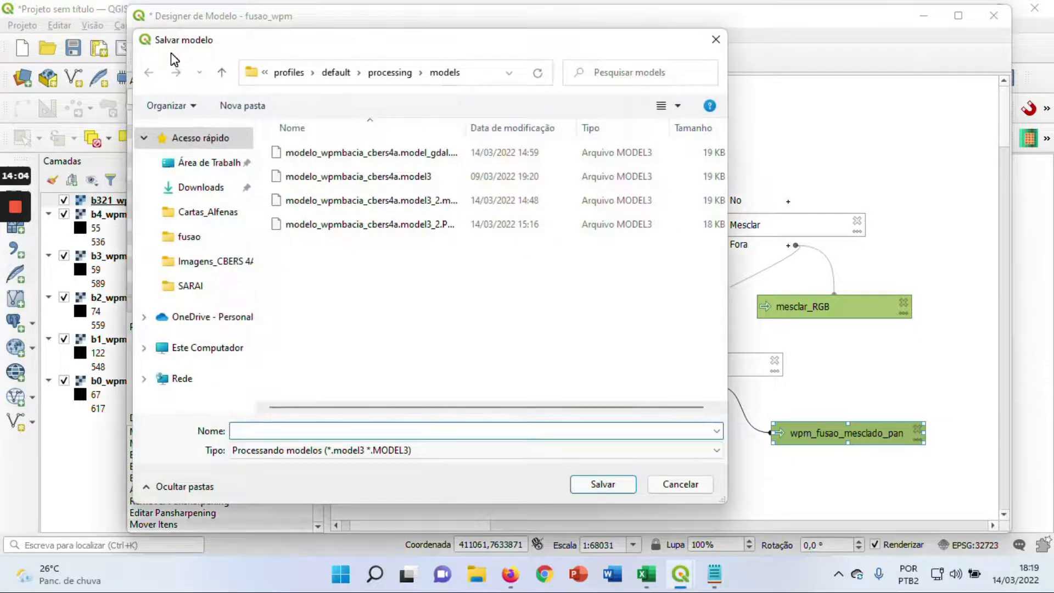
{"action": "left_click", "coordinate": [385, 225]}
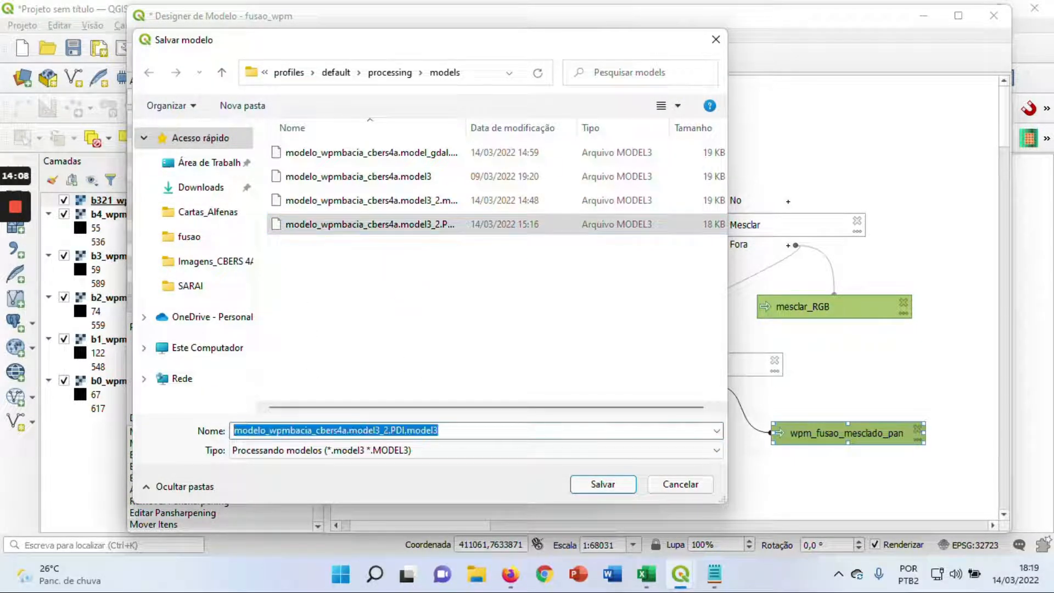
{"action": "left_click", "coordinate": [453, 431]}
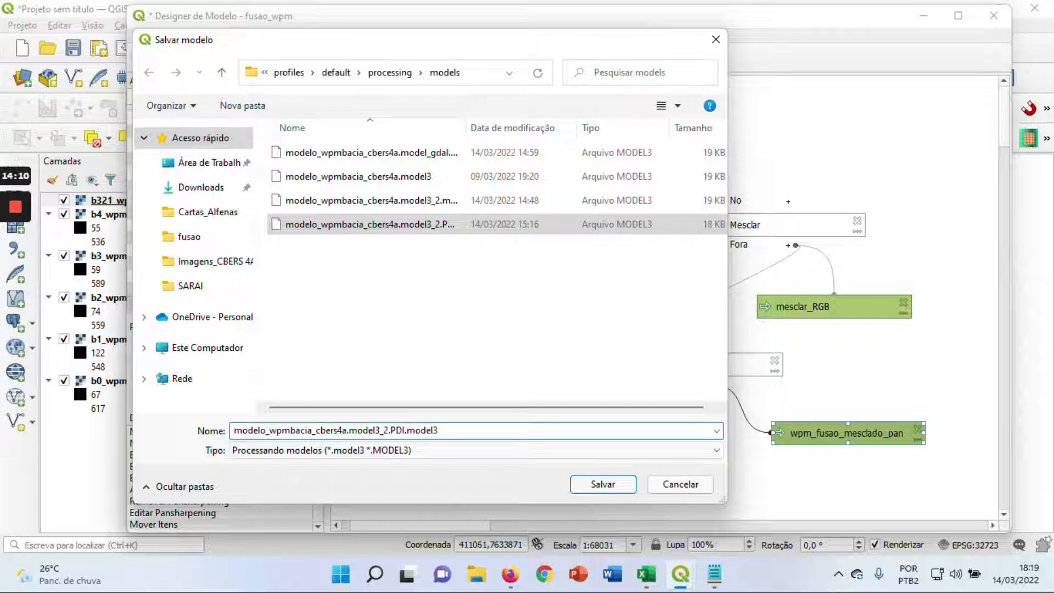
{"action": "key", "text": "BackSpace"}
{"action": "key", "text": "BackSpace"}
{"action": "key", "text": "BackSpace"}
{"action": "key", "text": "BackSpace"}
{"action": "key", "text": "BackSpace"}
{"action": "key", "text": "BackSpace"}
{"action": "key", "text": "BackSpace"}
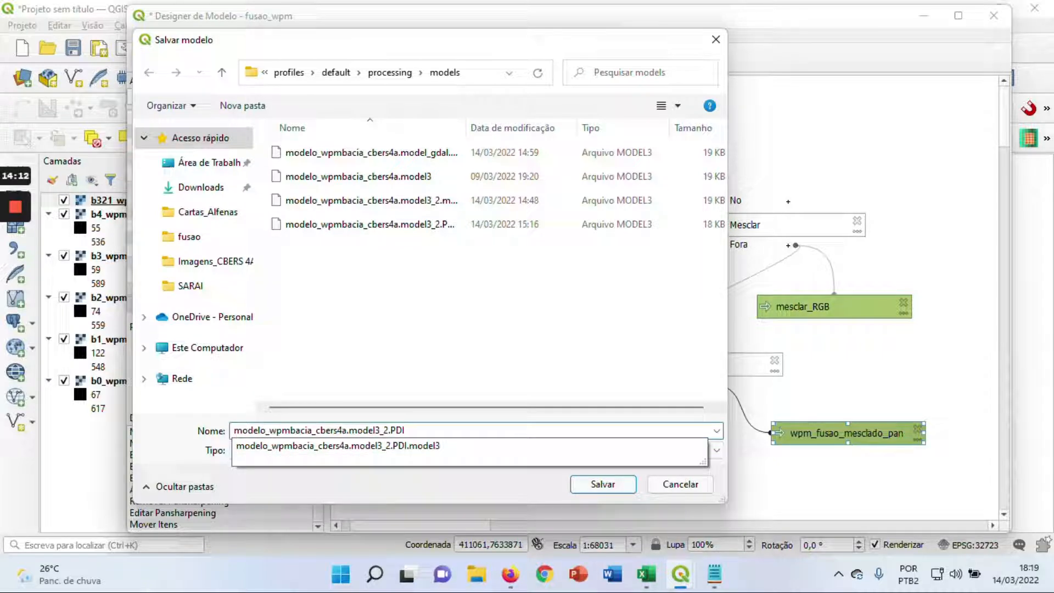
{"action": "type", "text": "G"}
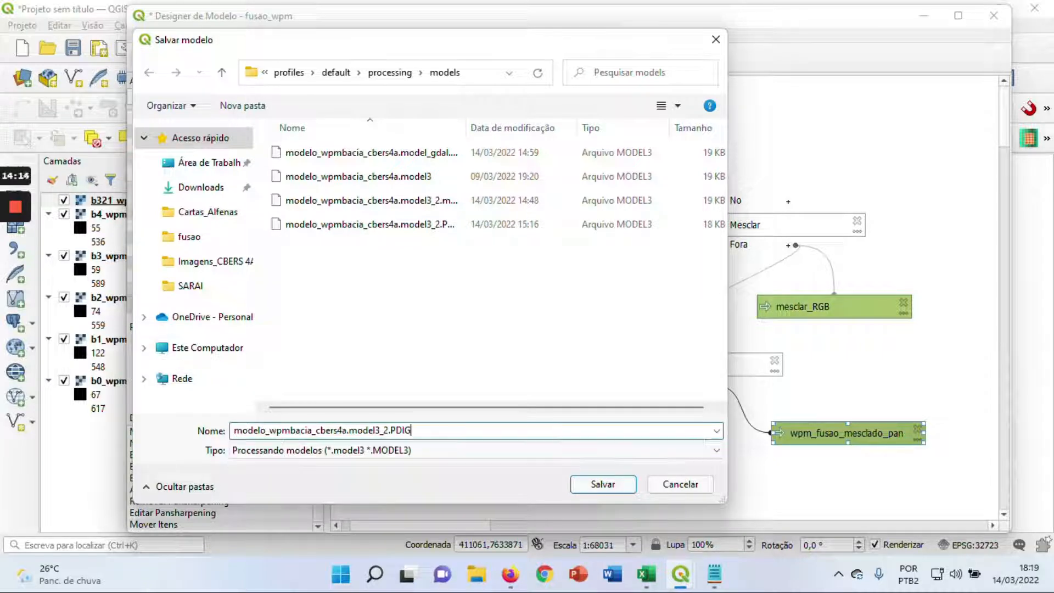
{"action": "type", "text": "DAL"}
{"action": "key", "text": "Left"}
{"action": "key", "text": "Left"}
{"action": "key", "text": "BackSpace"}
{"action": "key", "text": "BackSpace"}
{"action": "key", "text": "BackSpace"}
{"action": "key", "text": "BackSpace"}
{"action": "key", "text": "BackSpace"}
{"action": "key", "text": "BackSpace"}
{"action": "key", "text": "BackSpace"}
{"action": "key", "text": "BackSpace"}
{"action": "key", "text": "BackSpace"}
{"action": "key", "text": "BackSpace"}
{"action": "key", "text": "BackSpace"}
{"action": "key", "text": "BackSpace"}
{"action": "key", "text": "BackSpace"}
{"action": "key", "text": "BackSpace"}
{"action": "key", "text": "BackSpace"}
{"action": "key", "text": "BackSpace"}
{"action": "key", "text": "BackSpace"}
{"action": "key", "text": "BackSpace"}
{"action": "key", "text": "BackSpace"}
{"action": "key", "text": "BackSpace"}
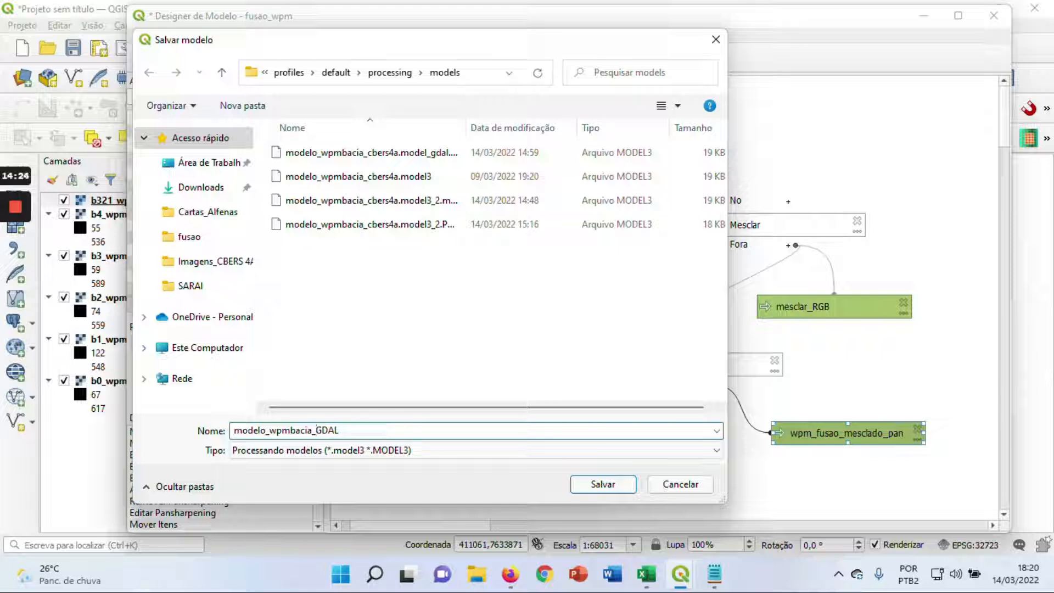
{"action": "left_click", "coordinate": [603, 484]}
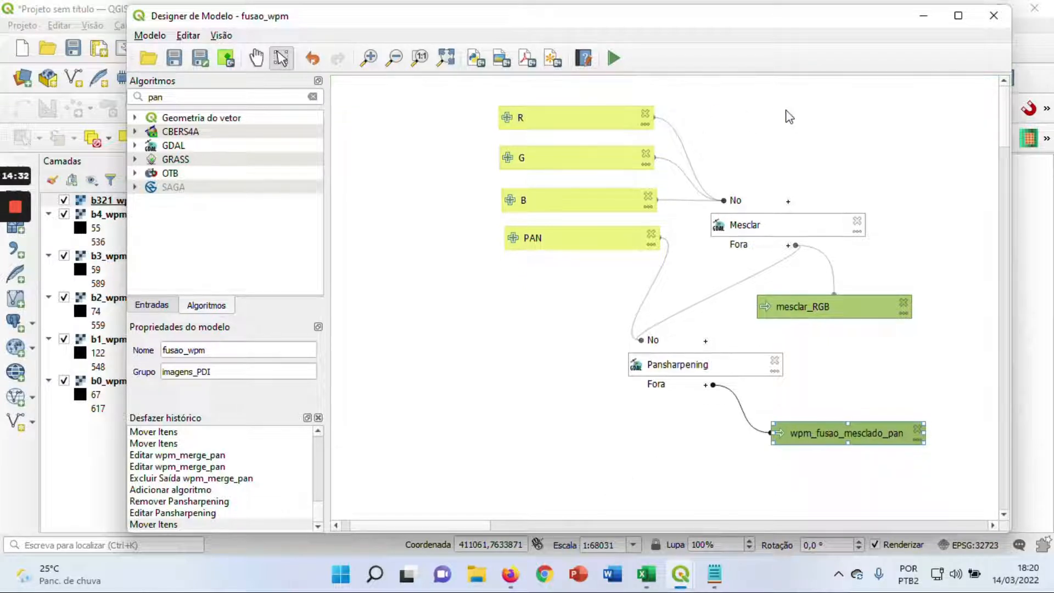
Close the model designer and show the Processing Toolbox in the main QGIS window
{"action": "left_click", "coordinate": [993, 16]}
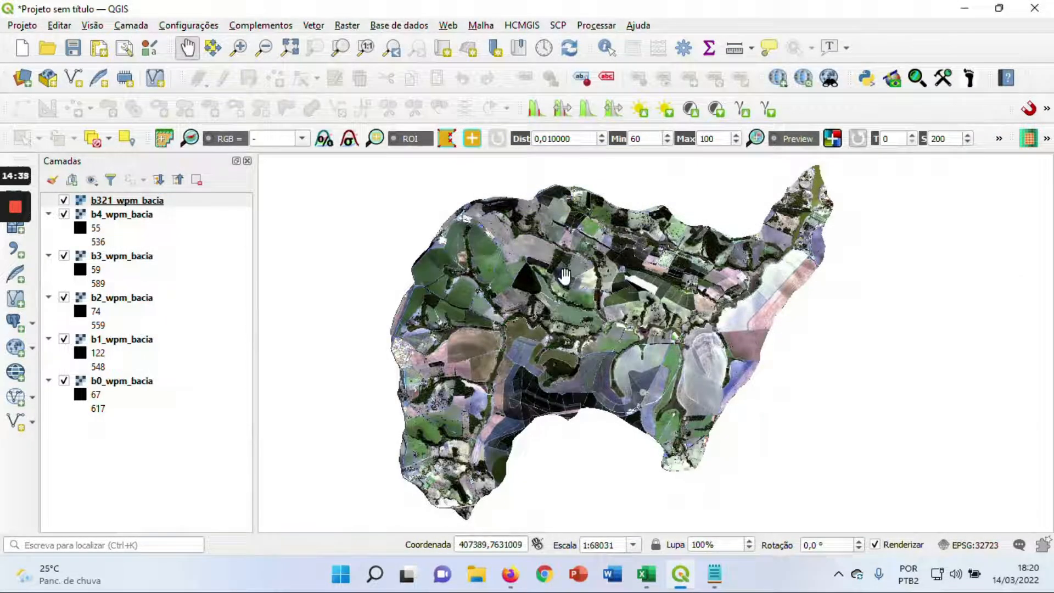
{"action": "left_click", "coordinate": [598, 26]}
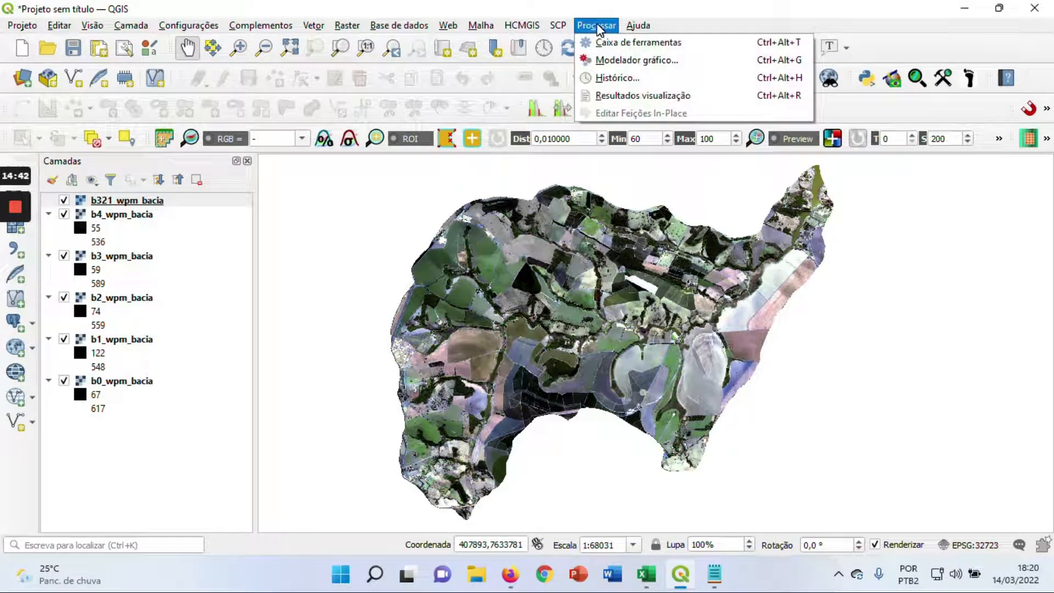
{"action": "left_click", "coordinate": [621, 50]}
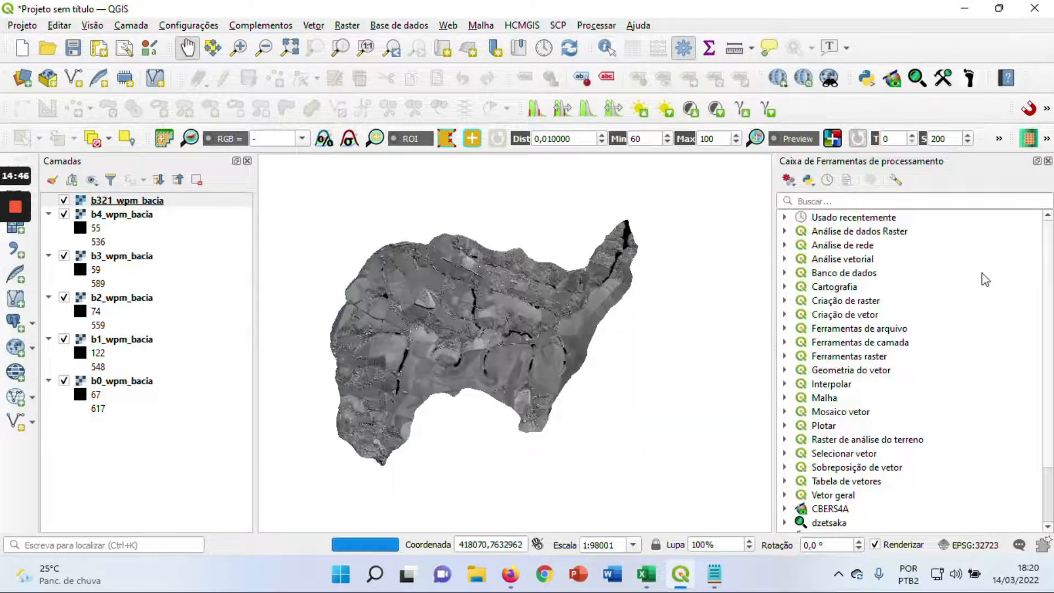
Open the fusao_wpm model for running from the imagens_PDI group under Modelos
{"action": "scroll", "coordinate": [1046, 263], "scroll_direction": "down", "scroll_amount": 2}
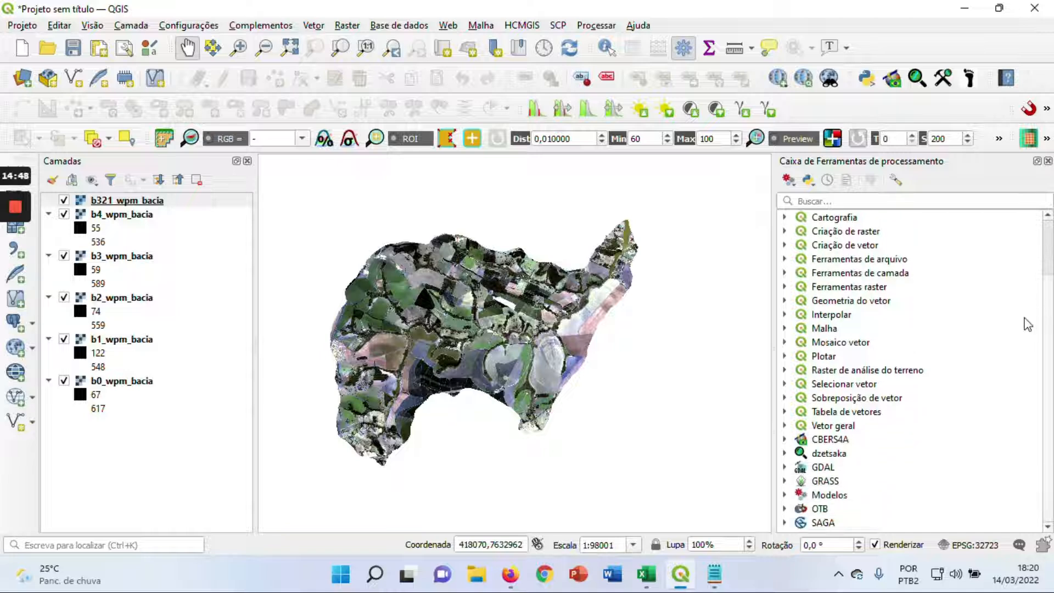
{"action": "left_click", "coordinate": [784, 495]}
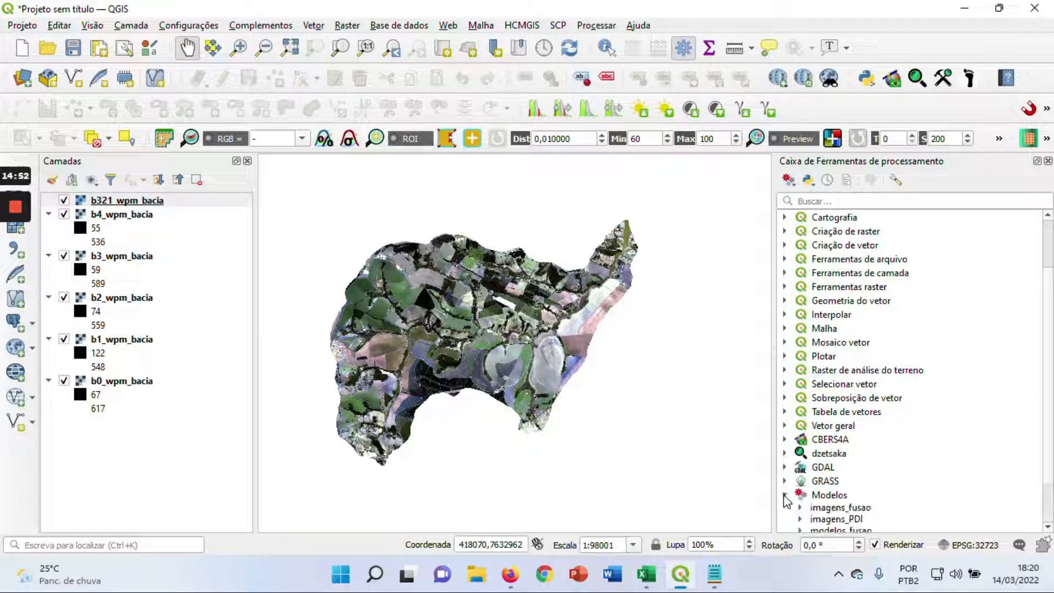
{"action": "scroll", "coordinate": [1045, 379], "scroll_direction": "down", "scroll_amount": 2}
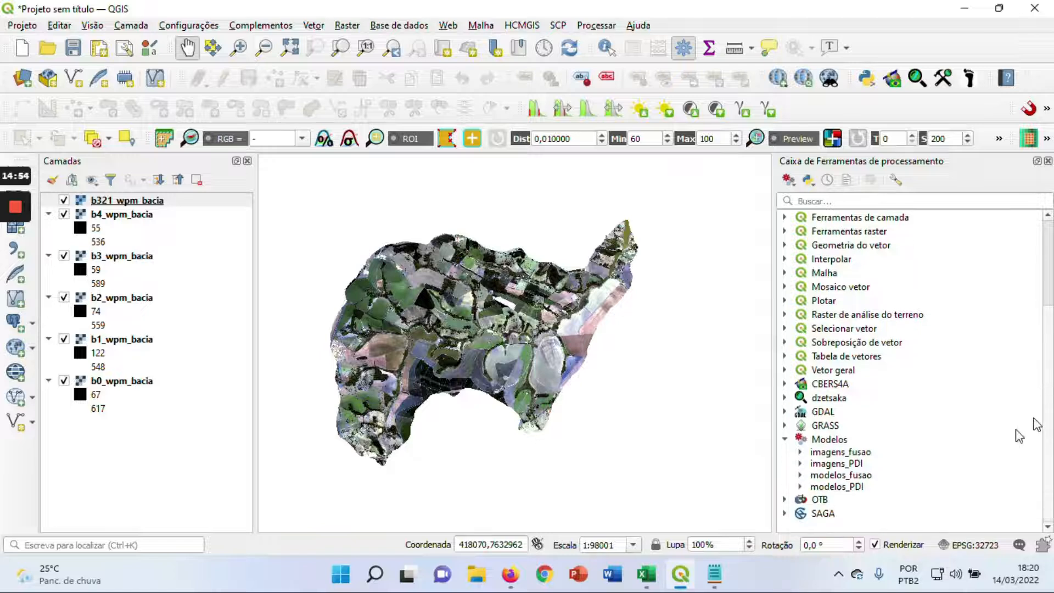
{"action": "left_click", "coordinate": [800, 452]}
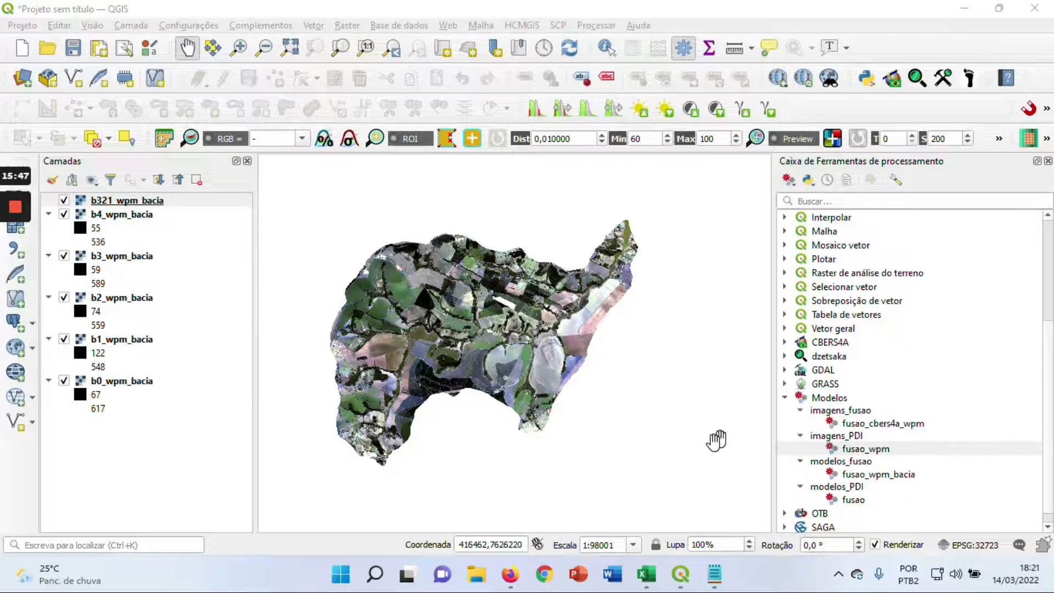
{"action": "double_click", "coordinate": [871, 450]}
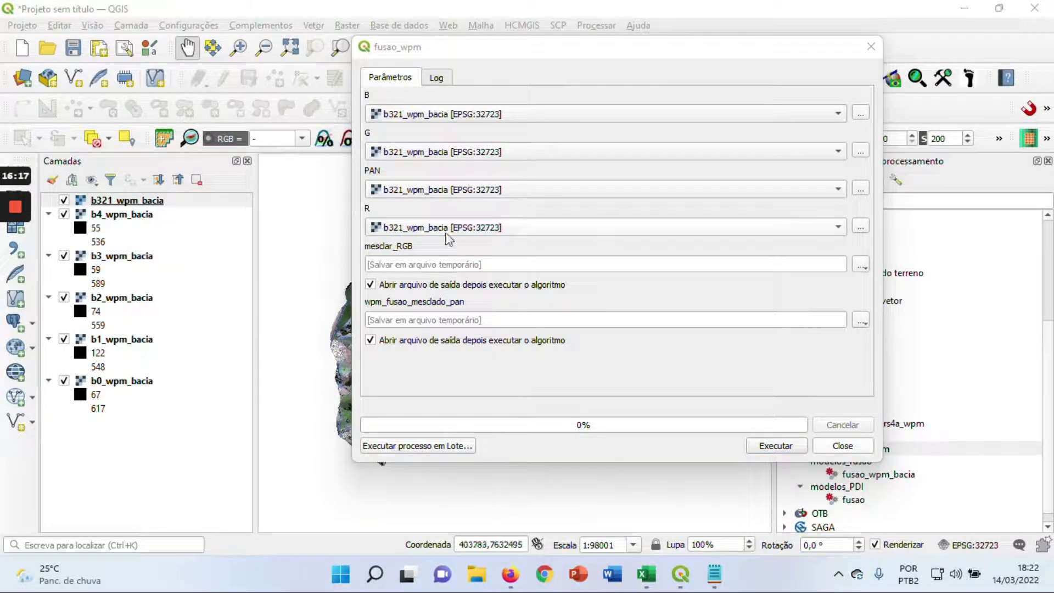
Set the model inputs to b4_wpm_bacia for R, b0_wpm_bacia for PAN, b2_wpm_bacia for G and b1_wpm_bacia for B
{"action": "left_click", "coordinate": [661, 231]}
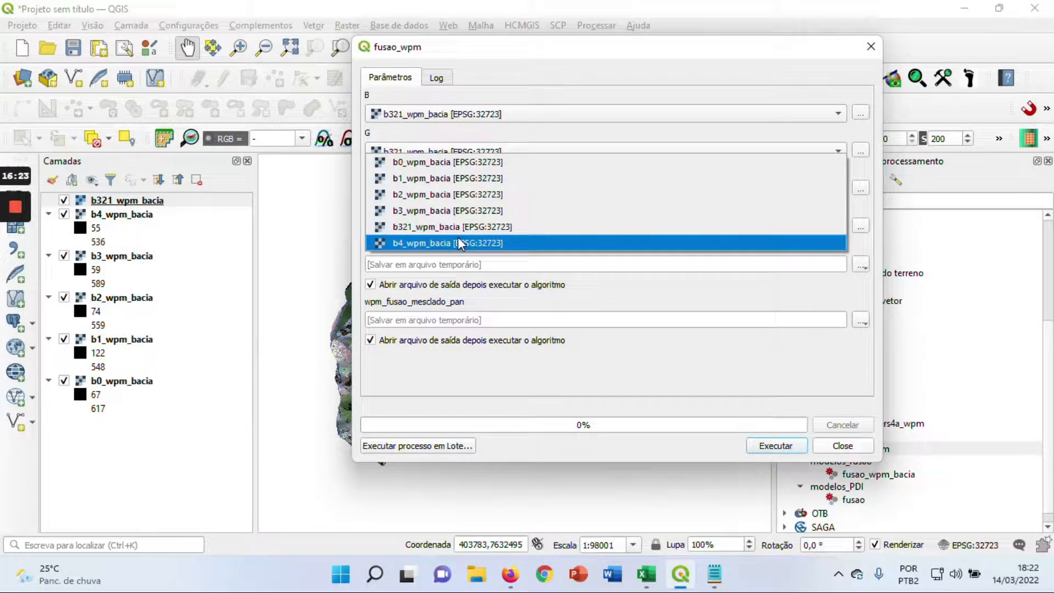
{"action": "left_click", "coordinate": [450, 242]}
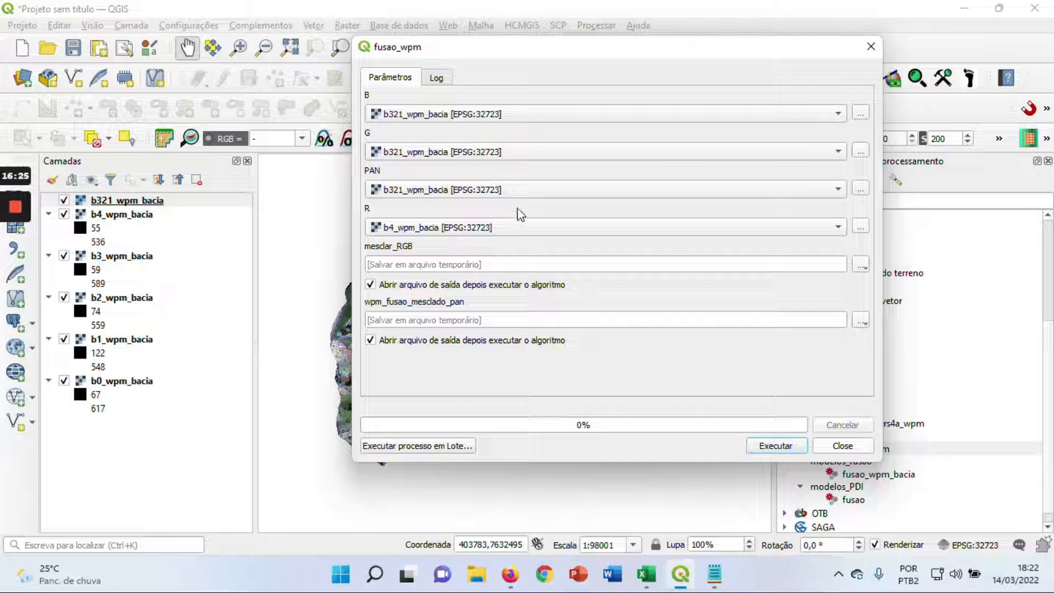
{"action": "left_click", "coordinate": [536, 185]}
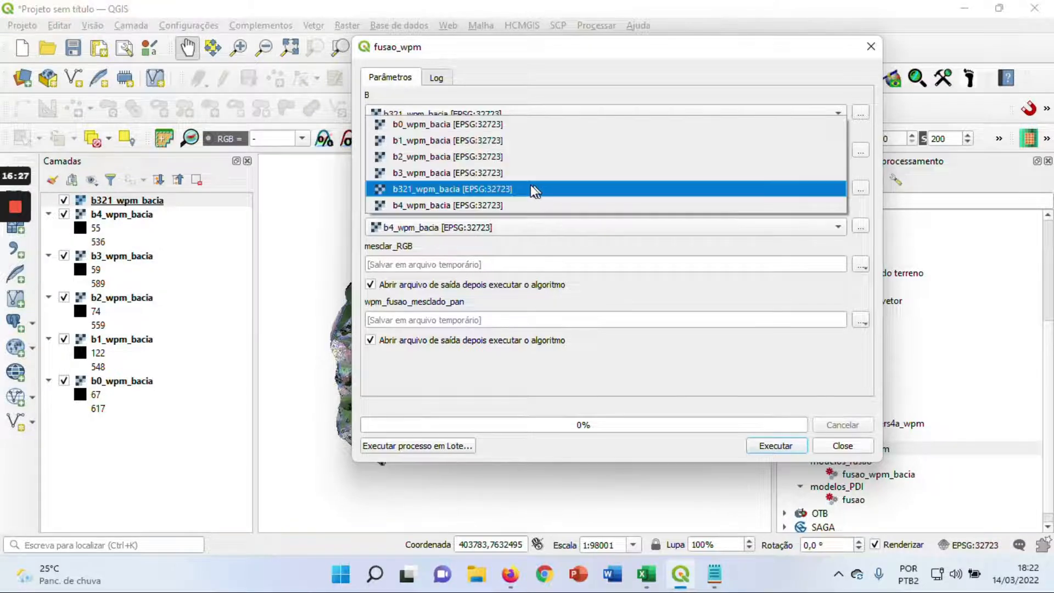
{"action": "left_click", "coordinate": [476, 124]}
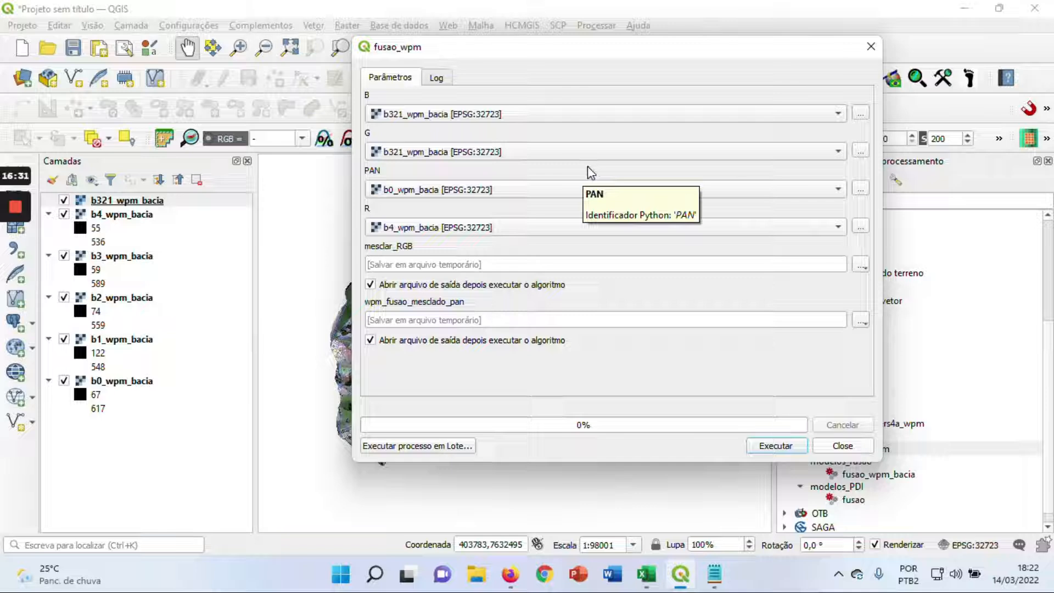
{"action": "left_click", "coordinate": [551, 159]}
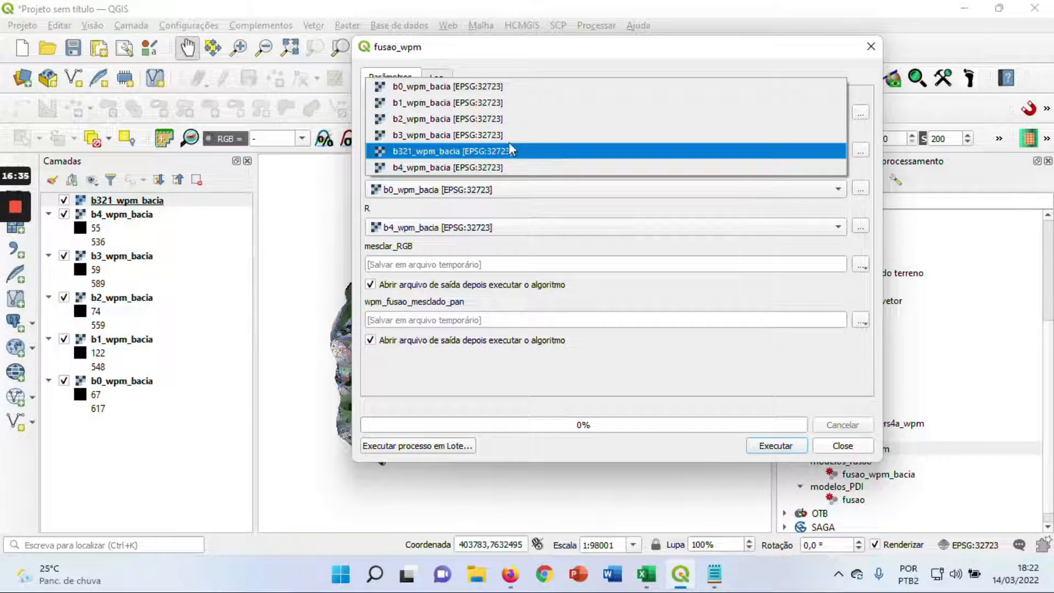
{"action": "left_click", "coordinate": [475, 119]}
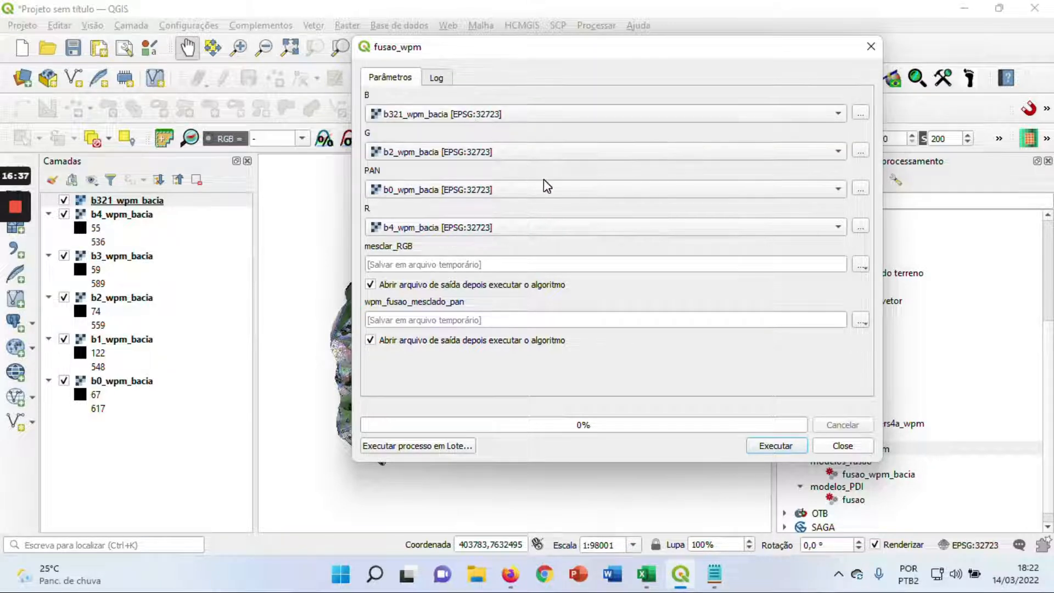
{"action": "left_click", "coordinate": [514, 121]}
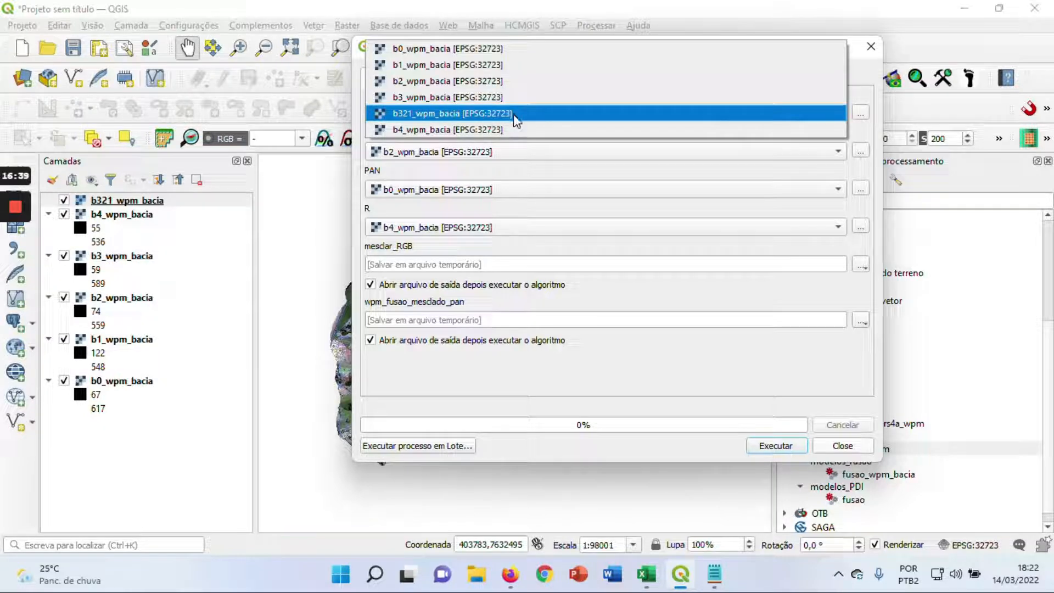
{"action": "left_click", "coordinate": [445, 66]}
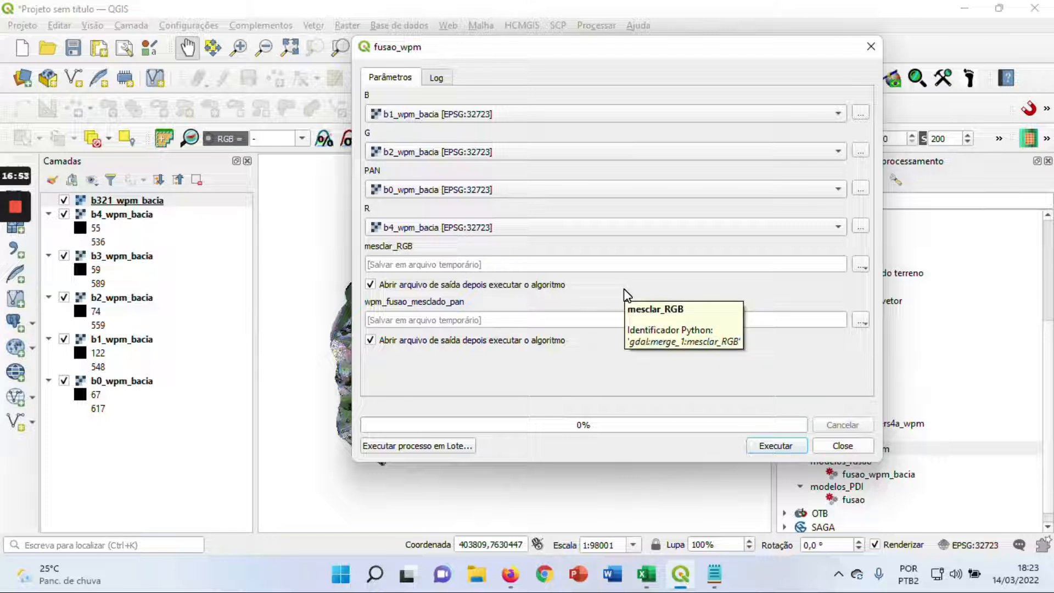
Set the mesclar_RGB output to a TIF file named wpm_mesclado_bacia in the fusao folder
{"action": "left_click", "coordinate": [862, 266]}
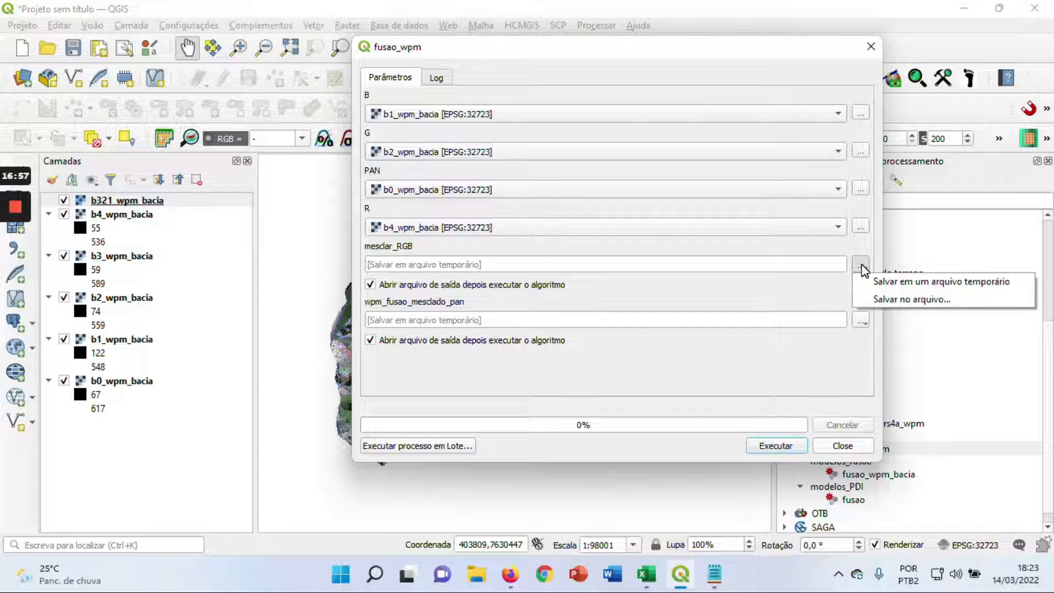
{"action": "left_click", "coordinate": [873, 299]}
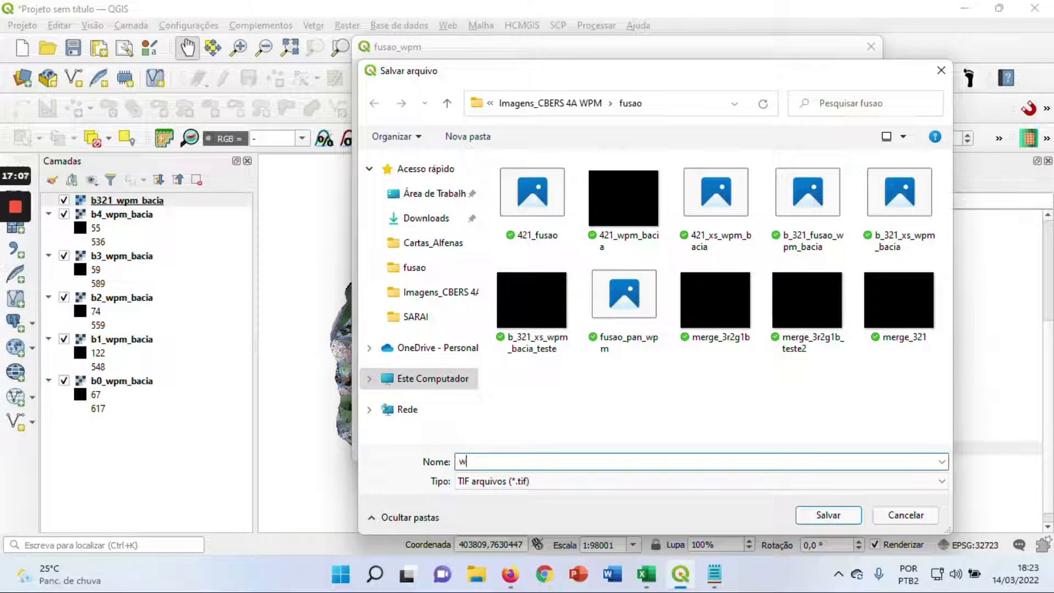
{"action": "type", "text": "wpm_mesclado"}
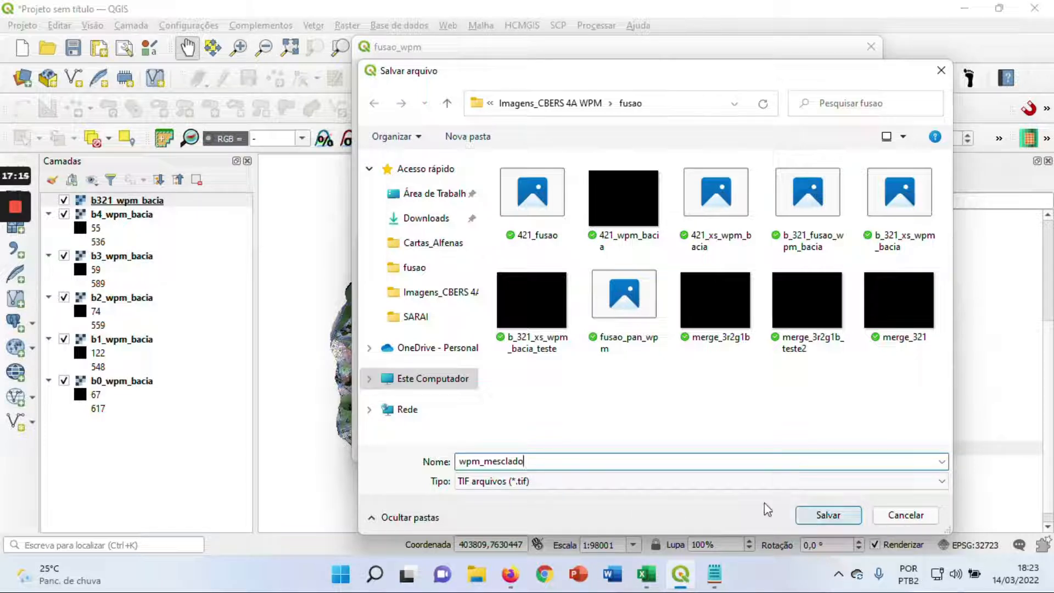
{"action": "type", "text": "_bacia"}
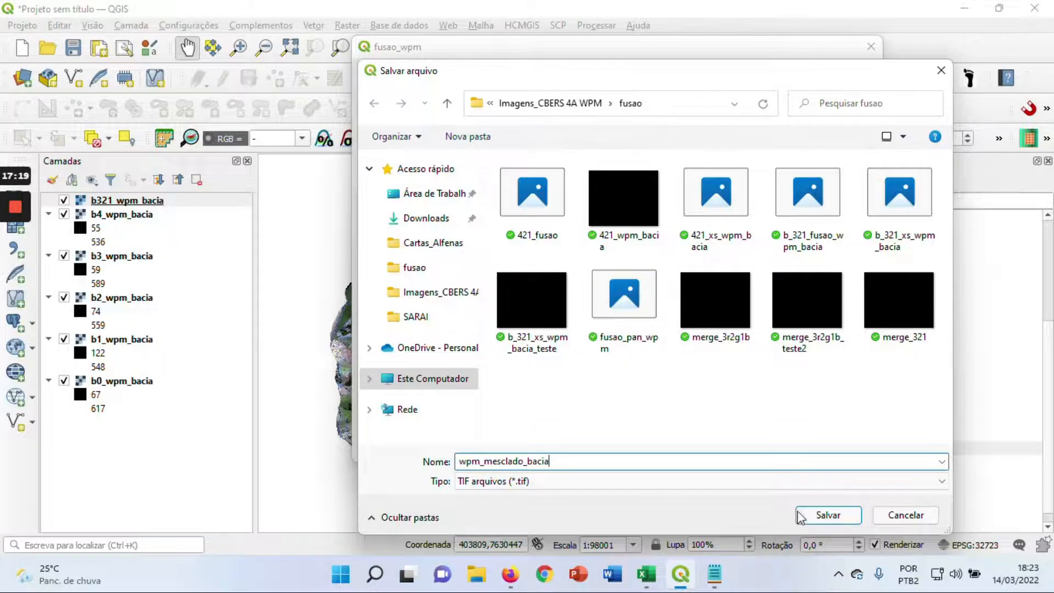
{"action": "left_click", "coordinate": [826, 515]}
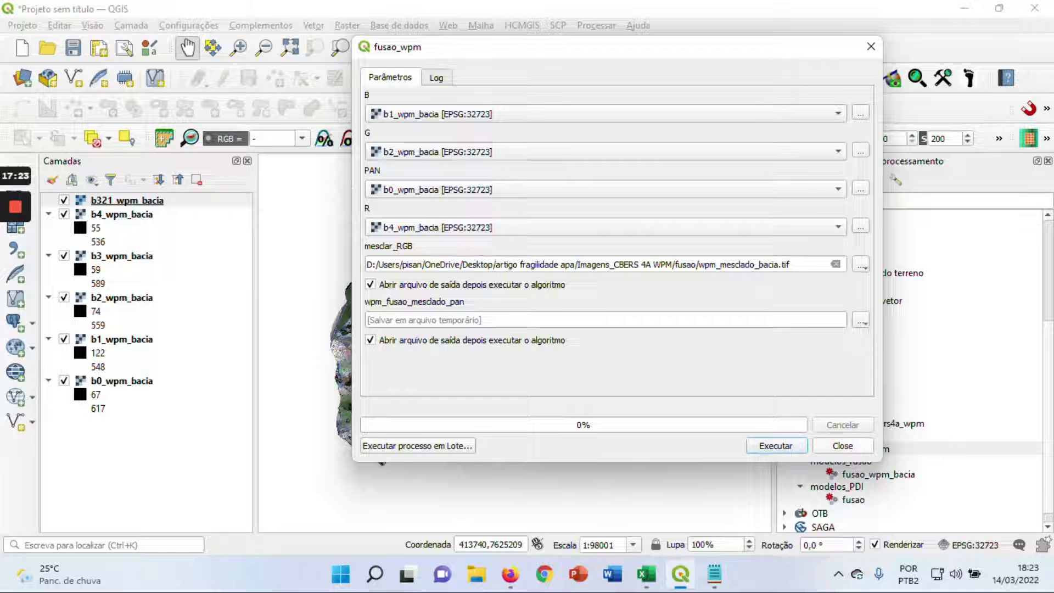
Set the wpm_fusao_mesclado_pan output to a TIF file named wpm_fusao_bacia in the fusao folder
{"action": "left_click", "coordinate": [861, 324]}
{"action": "left_click", "coordinate": [861, 324]}
{"action": "left_click", "coordinate": [861, 324]}
{"action": "left_click", "coordinate": [877, 354]}
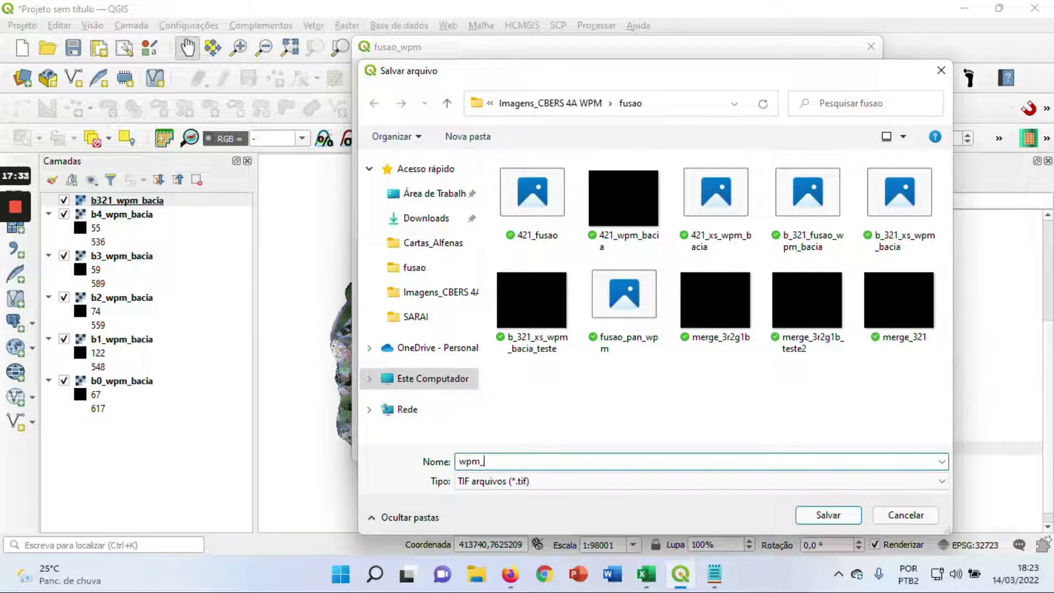
{"action": "type", "text": "wpm_fusao"}
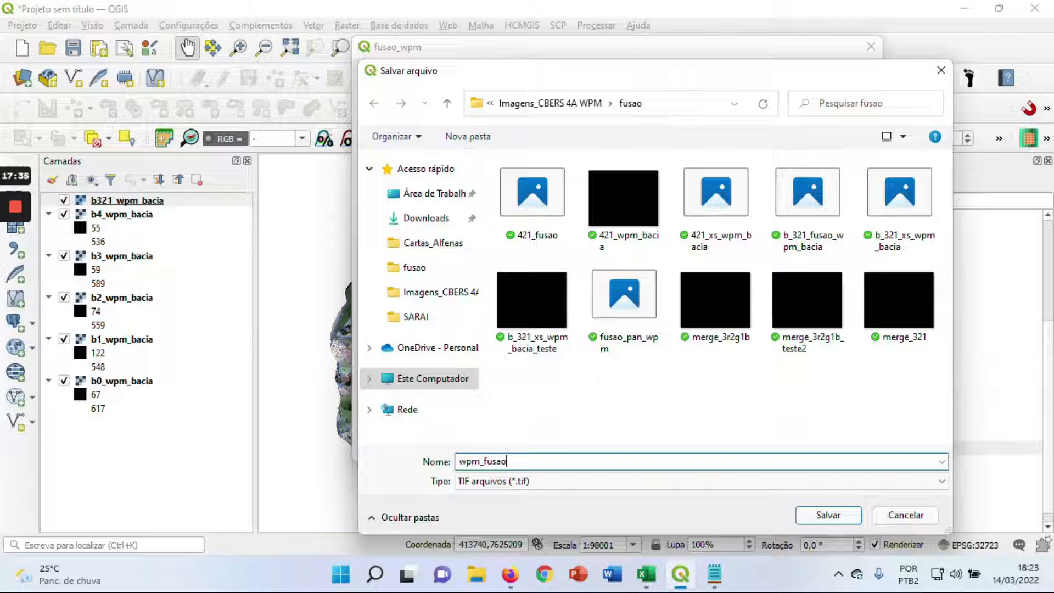
{"action": "type", "text": "_bacia"}
{"action": "left_click", "coordinate": [817, 519]}
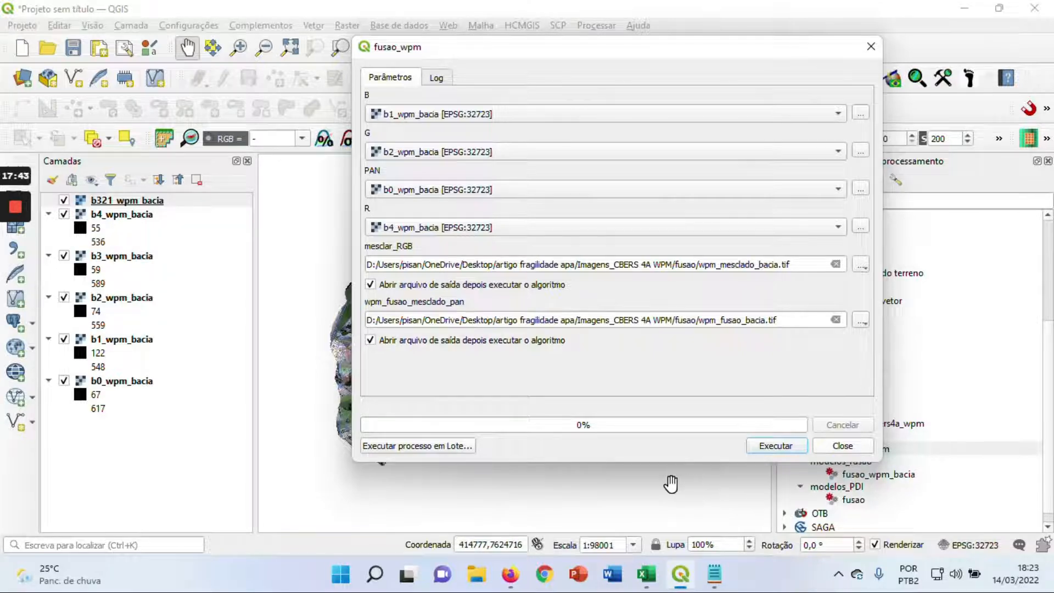
Run the fusao_wpm model with these inputs and outputs and close its dialog
{"action": "left_click", "coordinate": [769, 449]}
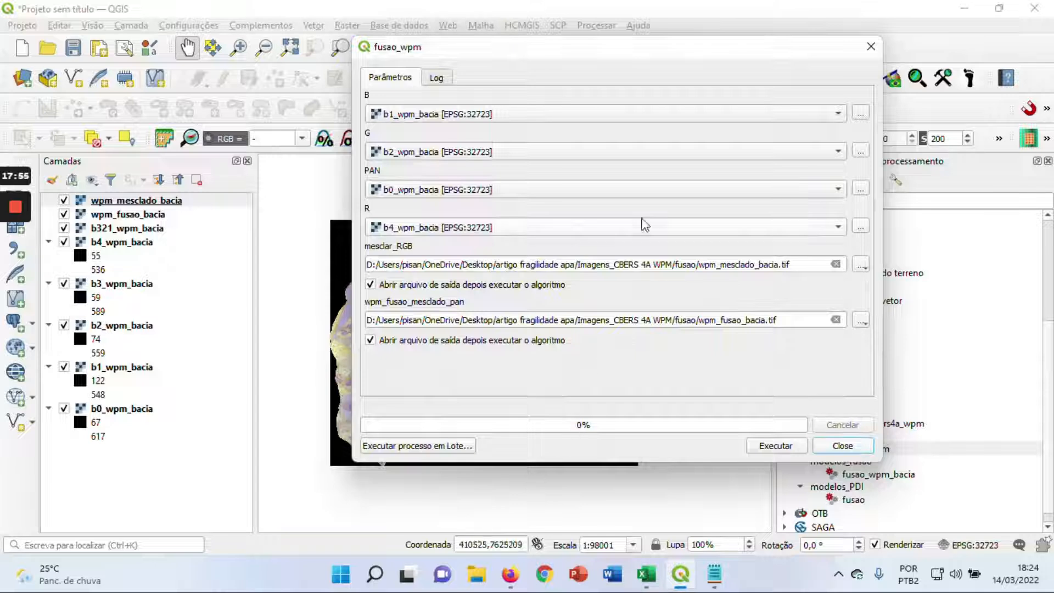
{"action": "left_click_drag", "start_coordinate": [676, 53], "coordinate": [629, 68]}
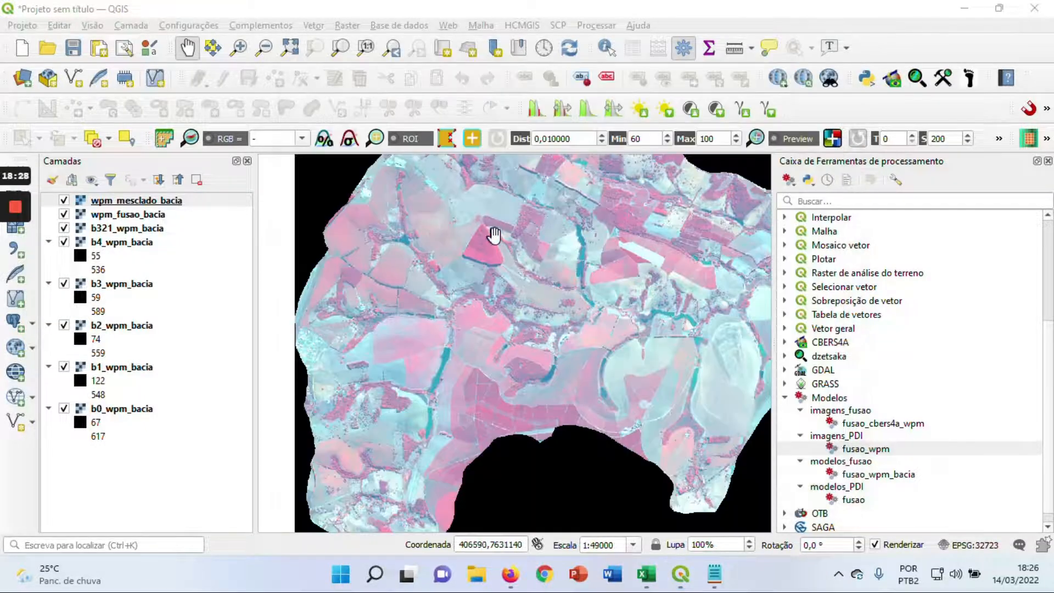
Inspect the merged image on the map, hide the wpm_mesclado_bacia layer and select wpm_fusao_bacia
{"action": "left_click_drag", "start_coordinate": [494, 233], "coordinate": [423, 296]}
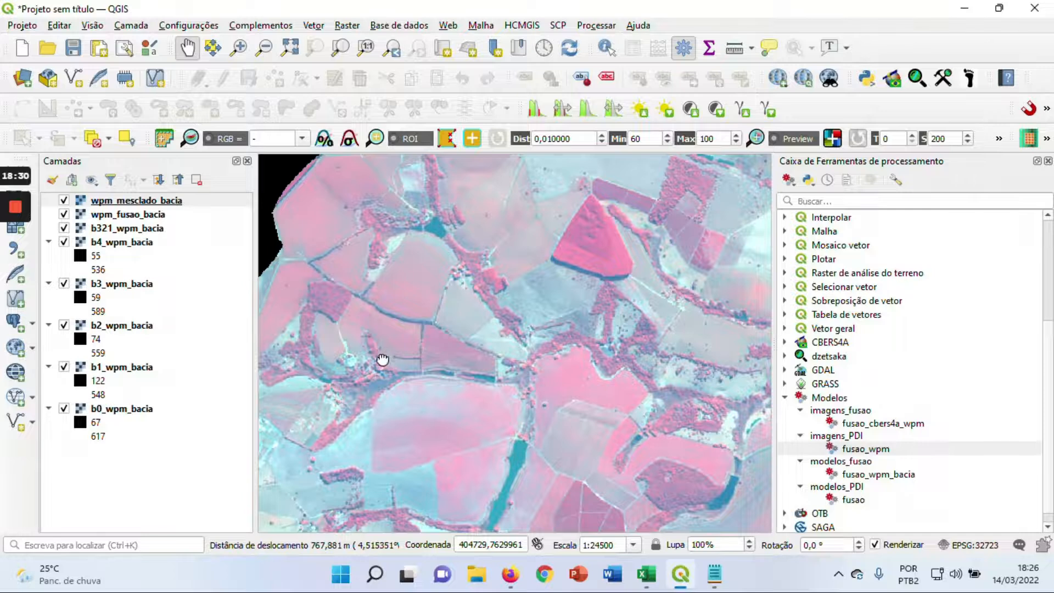
{"action": "left_click_drag", "start_coordinate": [381, 357], "coordinate": [454, 318]}
{"action": "left_click_drag", "start_coordinate": [396, 346], "coordinate": [406, 332]}
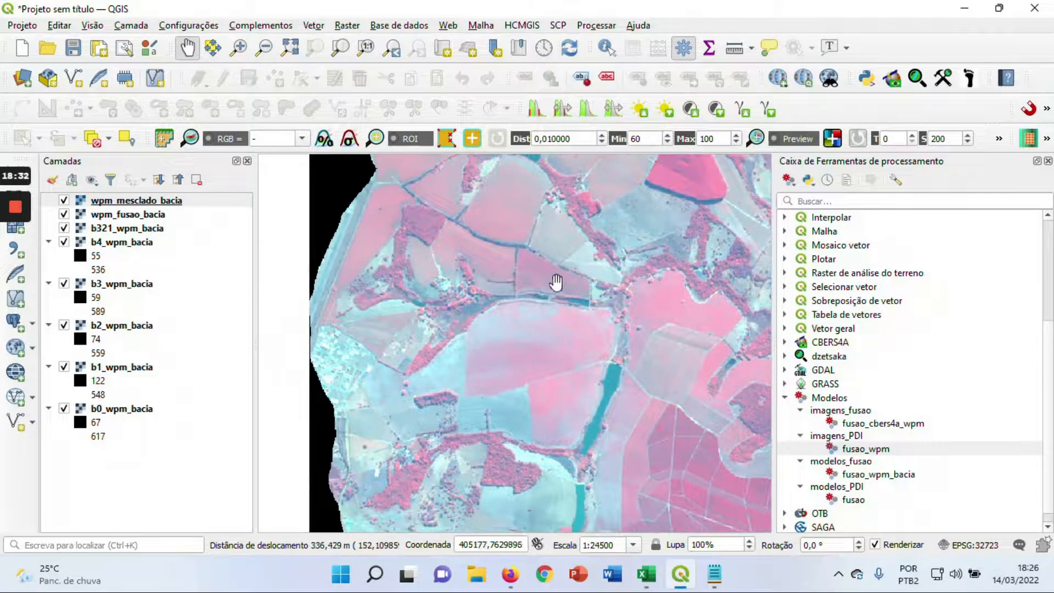
{"action": "left_click_drag", "start_coordinate": [555, 280], "coordinate": [487, 290]}
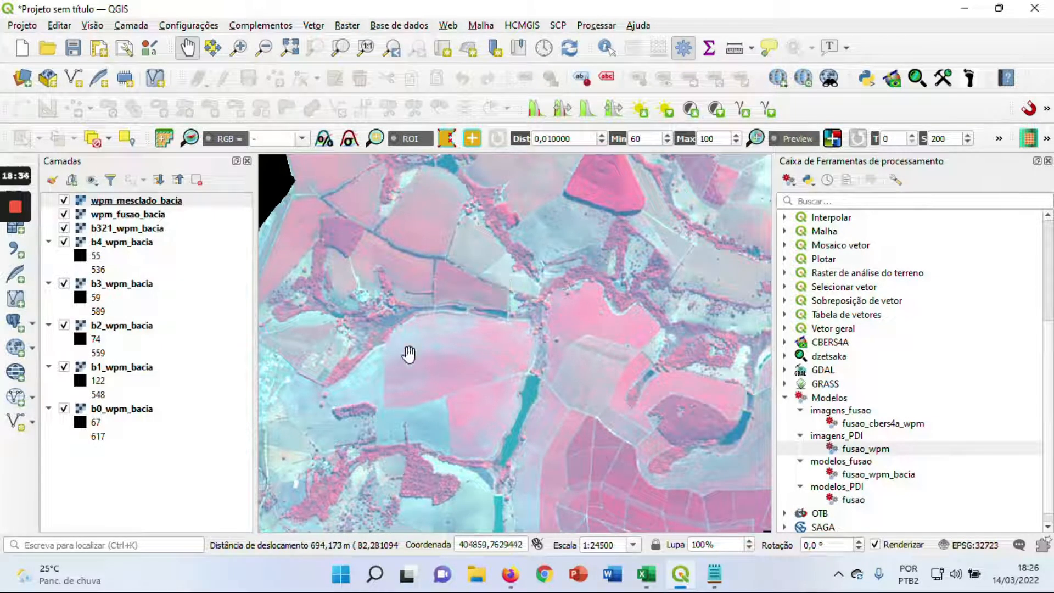
{"action": "left_click", "coordinate": [64, 201]}
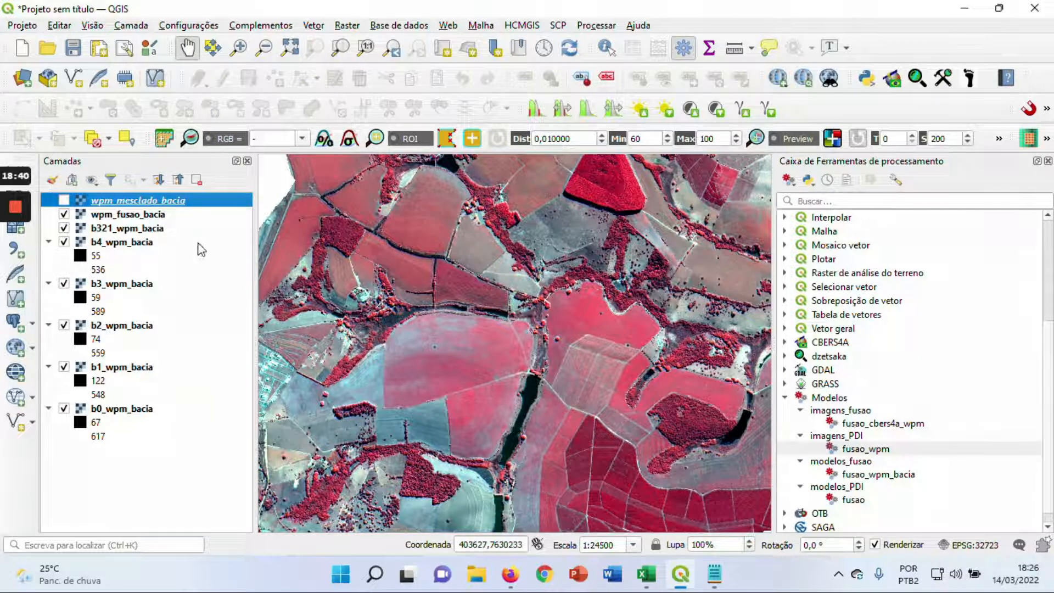
{"action": "left_click", "coordinate": [129, 215]}
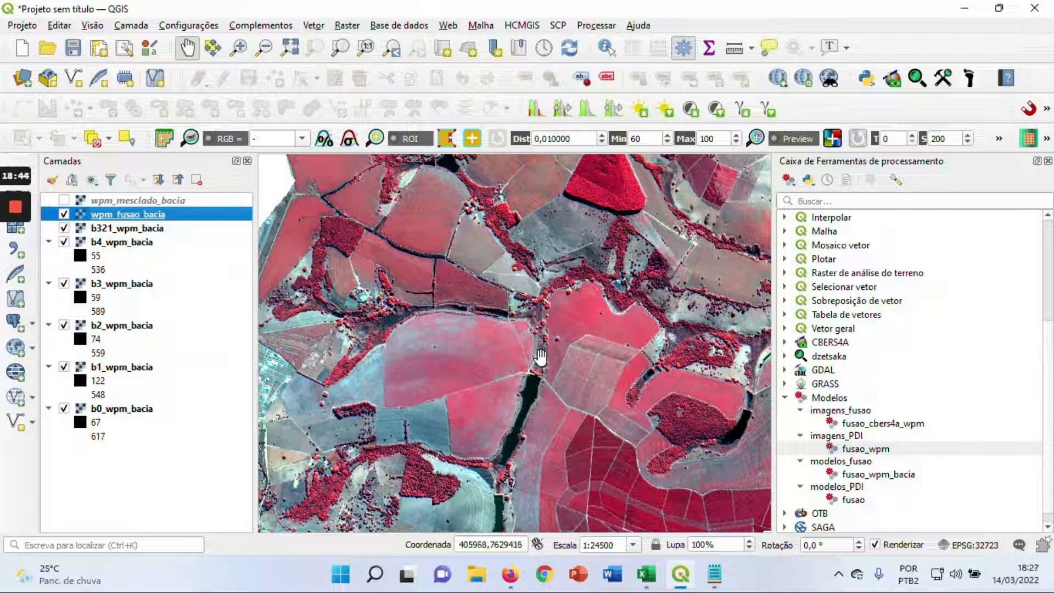
Examine the detail of the fused wpm_fusao_bacia image across the western and southern parts of the basin
{"action": "left_click_drag", "start_coordinate": [525, 398], "coordinate": [482, 374]}
{"action": "left_click_drag", "start_coordinate": [387, 339], "coordinate": [458, 316]}
{"action": "scroll", "coordinate": [466, 297], "scroll_direction": "up", "scroll_amount": 1}
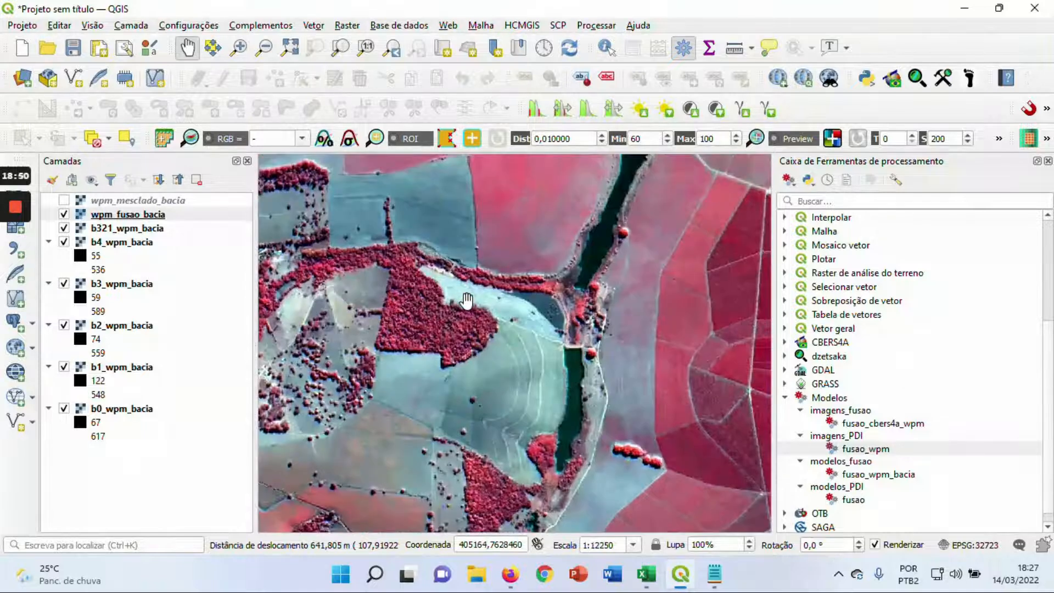
{"action": "left_click_drag", "start_coordinate": [458, 354], "coordinate": [455, 281]}
{"action": "left_click_drag", "start_coordinate": [445, 386], "coordinate": [471, 322]}
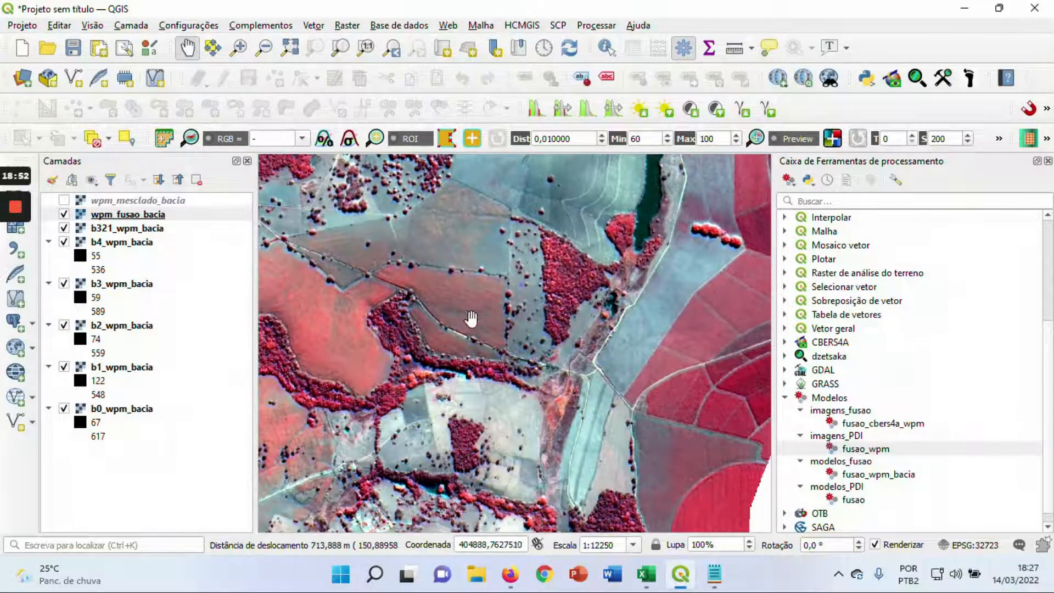
{"action": "scroll", "coordinate": [437, 366], "scroll_direction": "down", "scroll_amount": 1}
{"action": "left_click_drag", "start_coordinate": [439, 371], "coordinate": [464, 360]}
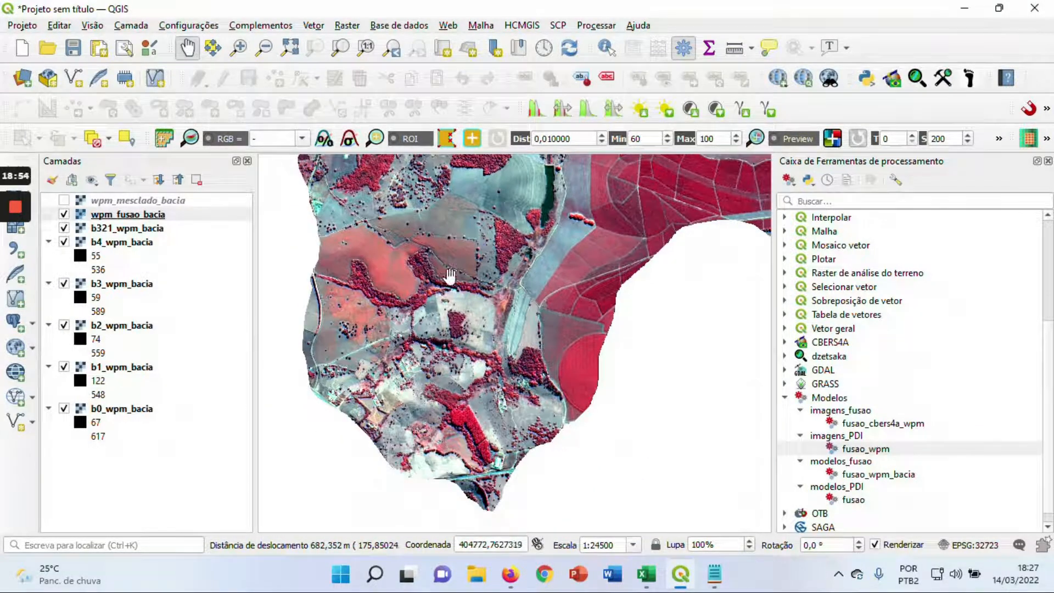
{"action": "left_click_drag", "start_coordinate": [484, 309], "coordinate": [471, 387]}
{"action": "left_click_drag", "start_coordinate": [470, 268], "coordinate": [432, 307]}
{"action": "left_click_drag", "start_coordinate": [402, 231], "coordinate": [405, 279]}
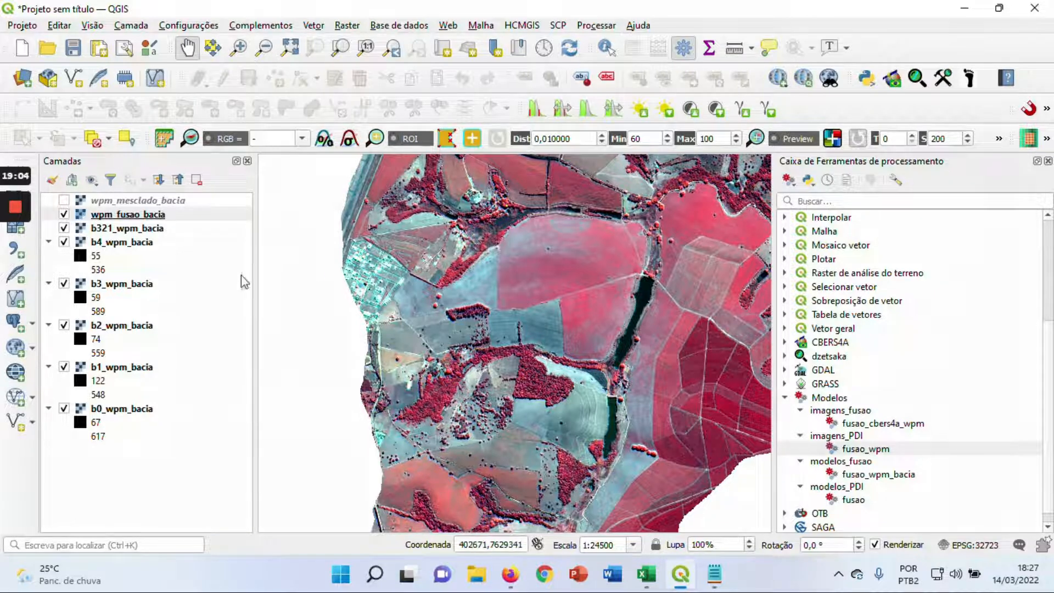
Compare the fused image with b321_wpm_bacia over the urban area by toggling the visibility of wpm_fusao_bacia
{"action": "left_click", "coordinate": [64, 215]}
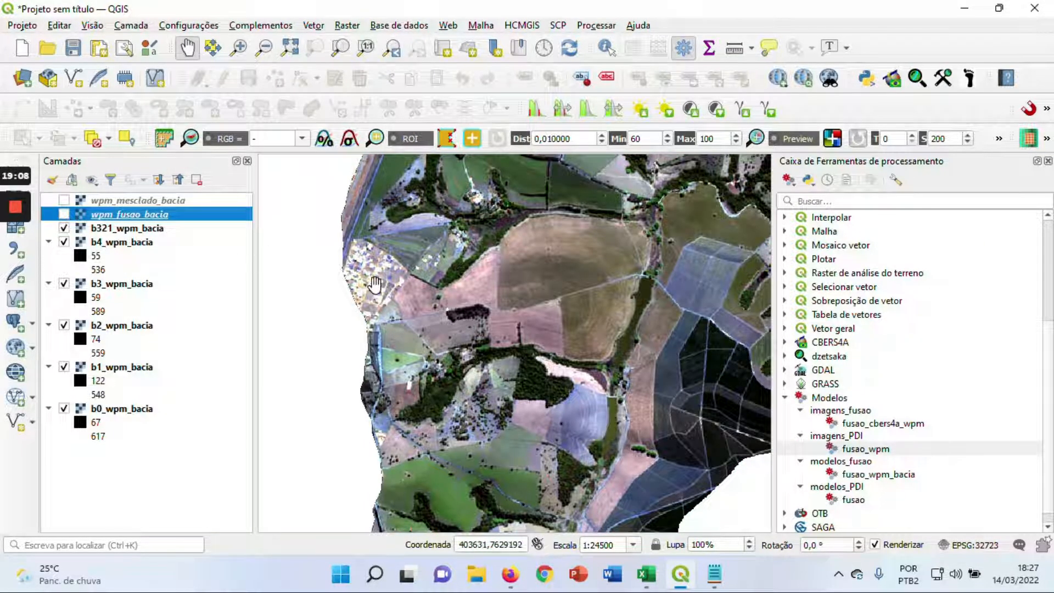
{"action": "scroll", "coordinate": [375, 284], "scroll_direction": "up", "scroll_amount": 1}
{"action": "left_click_drag", "start_coordinate": [374, 284], "coordinate": [427, 310]}
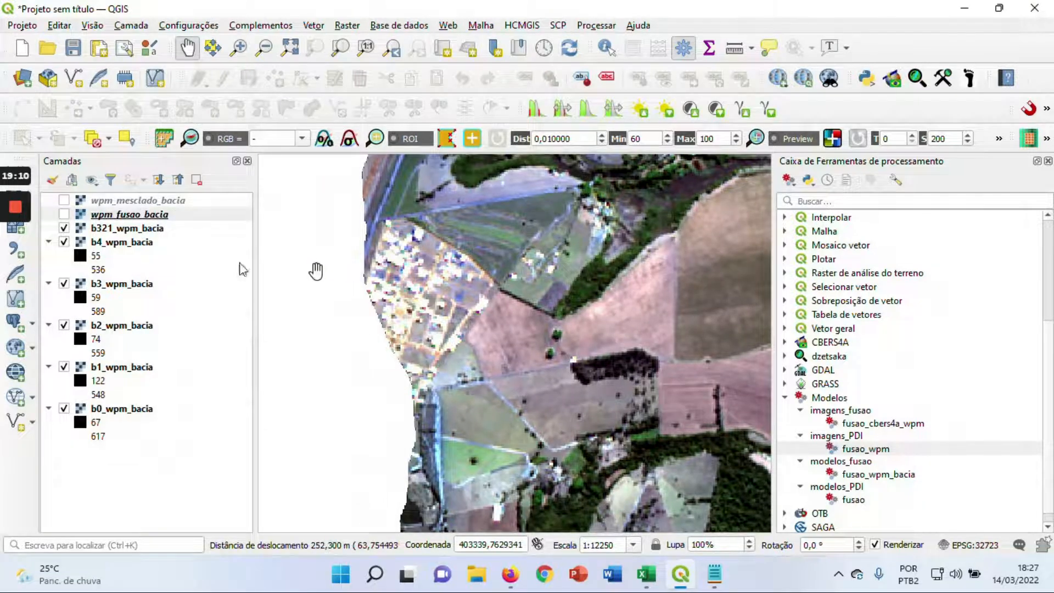
{"action": "left_click", "coordinate": [64, 215]}
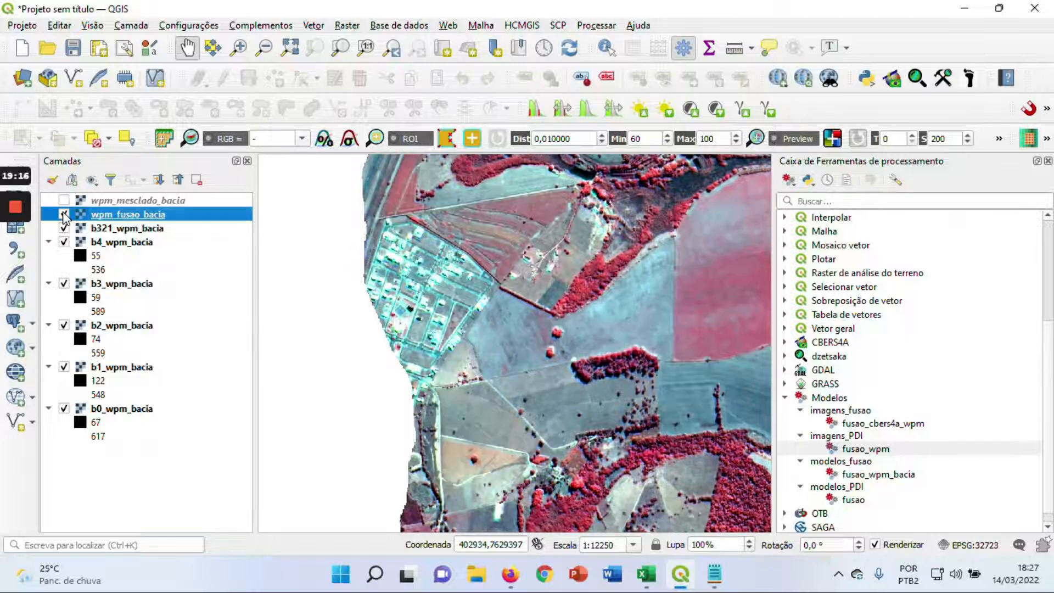
{"action": "left_click", "coordinate": [65, 215]}
{"action": "left_click", "coordinate": [64, 214]}
Examine the fused image around the elongated reservoir and neighbouring fields, narrowing the Processing Toolbox to enlarge the map
{"action": "scroll", "coordinate": [491, 305], "scroll_direction": "down", "scroll_amount": 1}
{"action": "left_click_drag", "start_coordinate": [621, 271], "coordinate": [521, 275]}
{"action": "scroll", "coordinate": [609, 297], "scroll_direction": "up", "scroll_amount": 1}
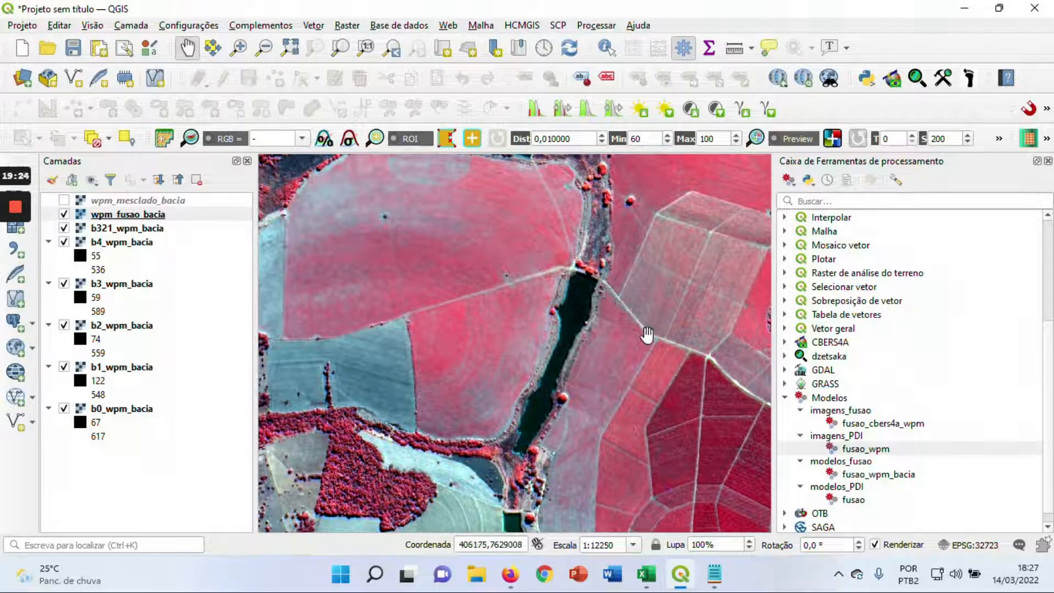
{"action": "left_click_drag", "start_coordinate": [623, 336], "coordinate": [633, 310]}
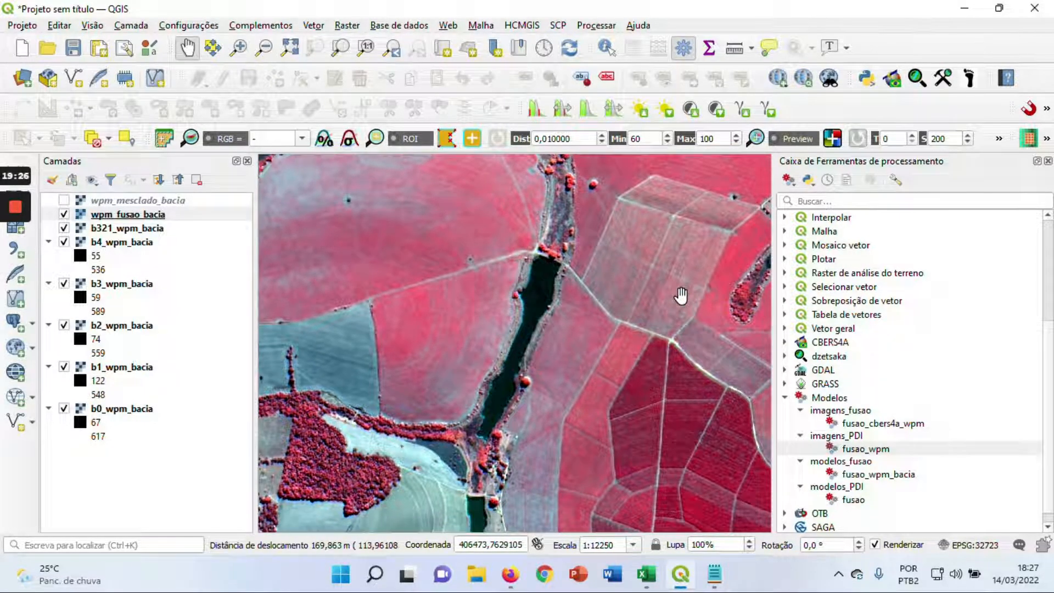
{"action": "left_click_drag", "start_coordinate": [774, 264], "coordinate": [824, 264]}
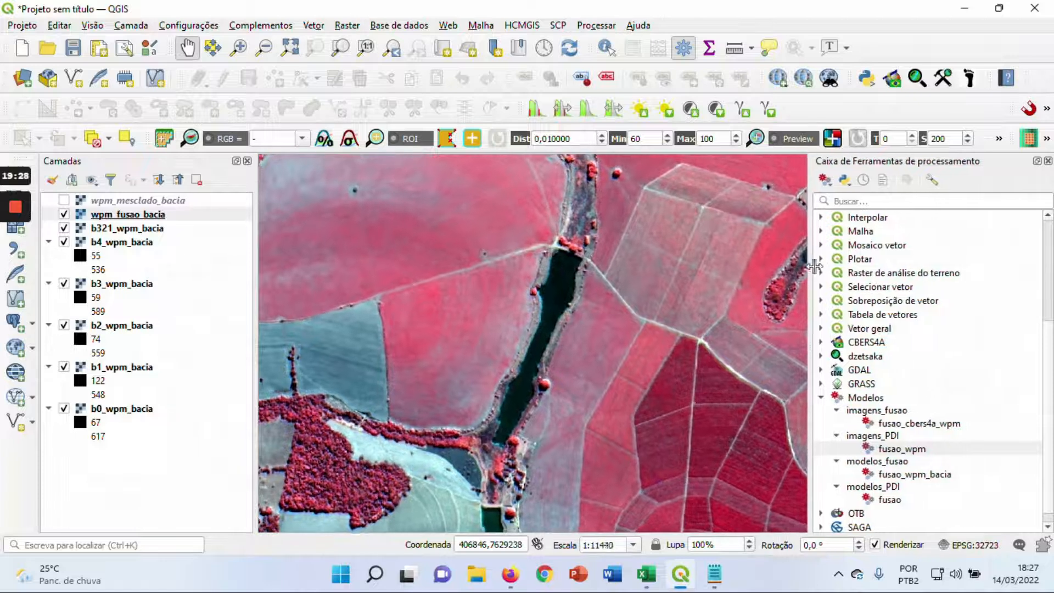
{"action": "left_click_drag", "start_coordinate": [579, 287], "coordinate": [582, 270]}
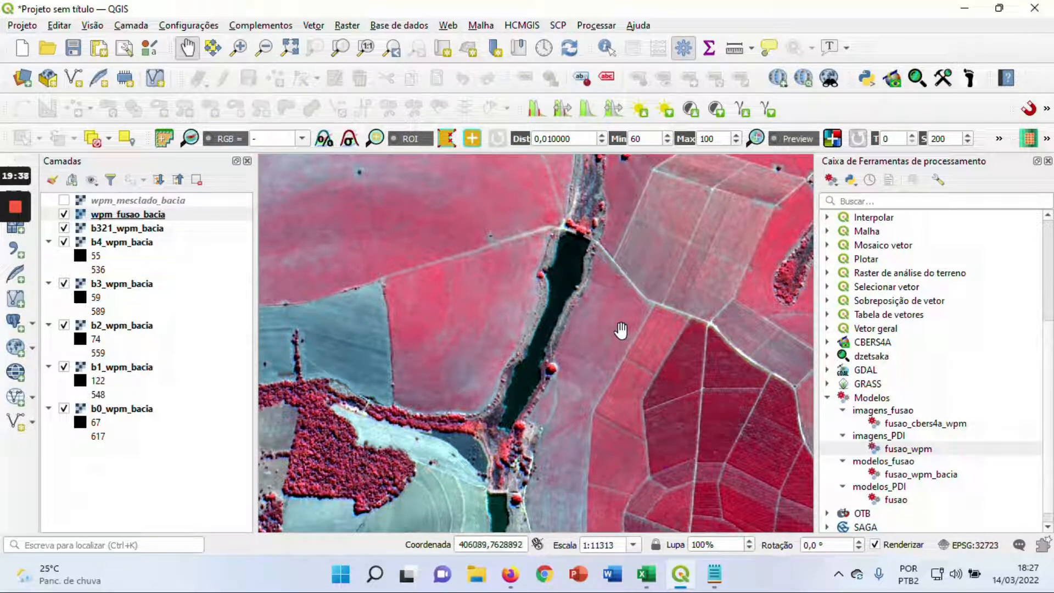
{"action": "left_click_drag", "start_coordinate": [651, 276], "coordinate": [667, 270]}
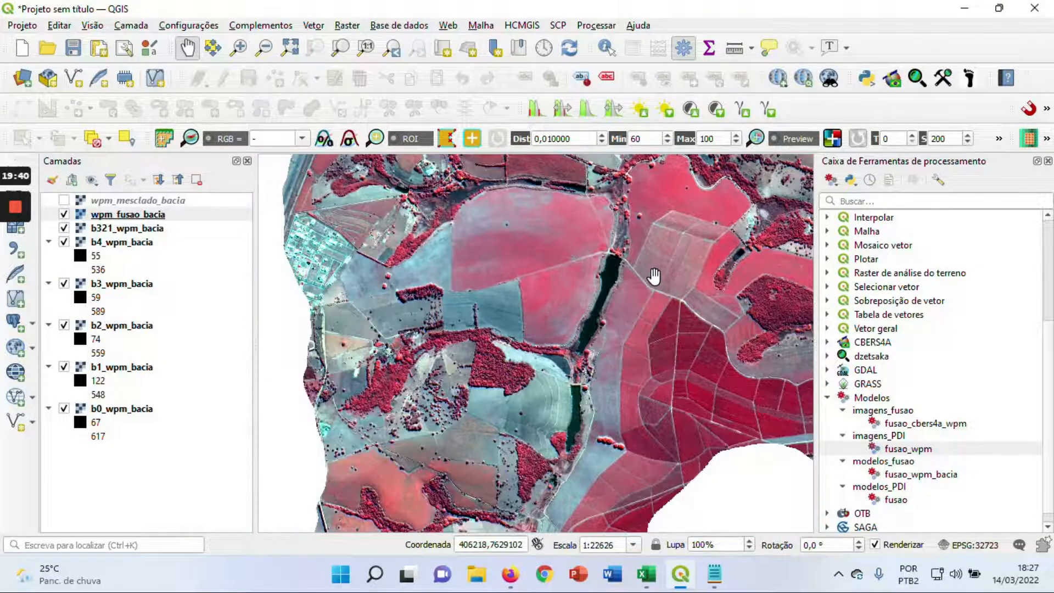
Examine the fused image closely at the dark elongated reservoir and the crop fields to its east
{"action": "scroll", "coordinate": [640, 281], "scroll_direction": "up", "scroll_amount": 1}
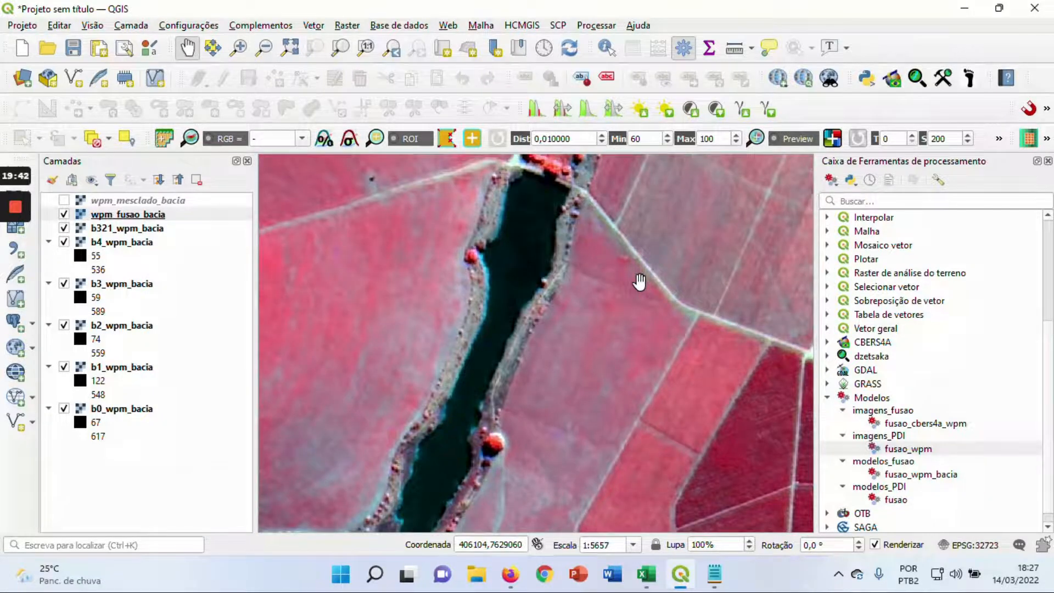
{"action": "scroll", "coordinate": [639, 282], "scroll_direction": "down", "scroll_amount": 2}
{"action": "left_click_drag", "start_coordinate": [661, 256], "coordinate": [564, 310]}
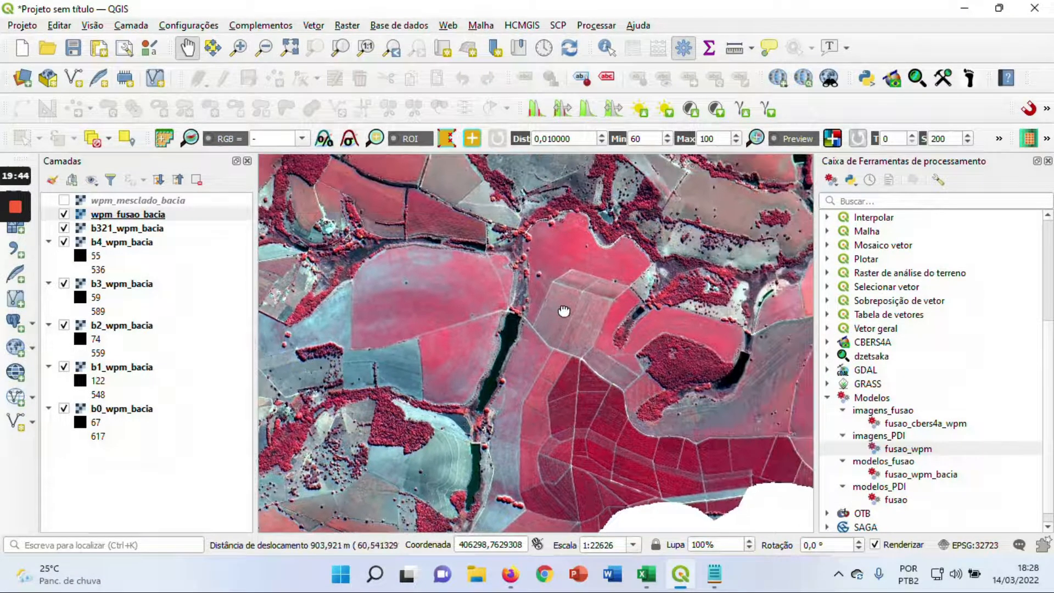
{"action": "left_click_drag", "start_coordinate": [607, 254], "coordinate": [588, 278]}
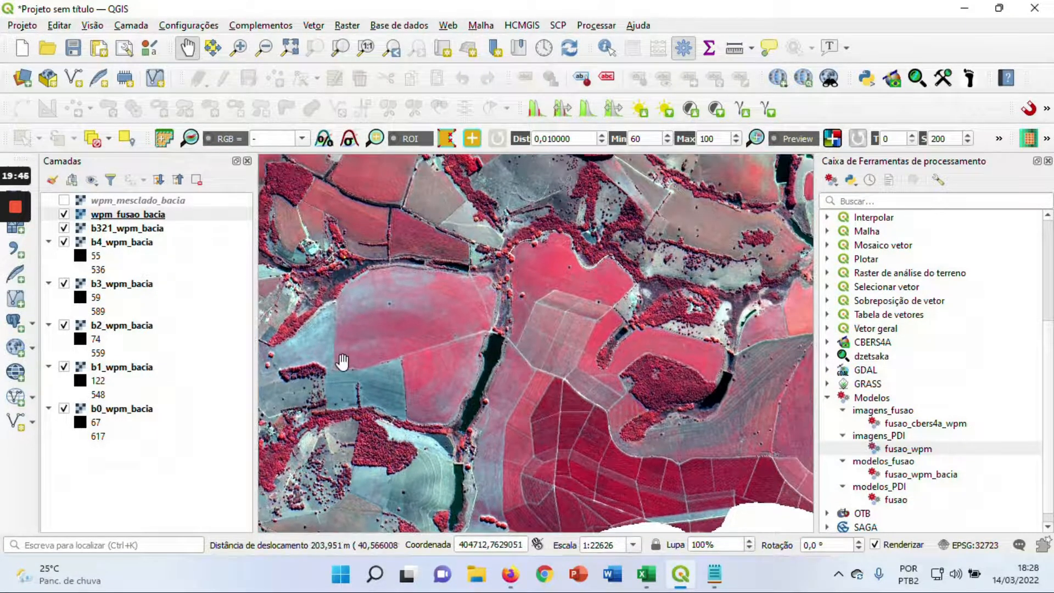
{"action": "left_click", "coordinate": [15, 274]}
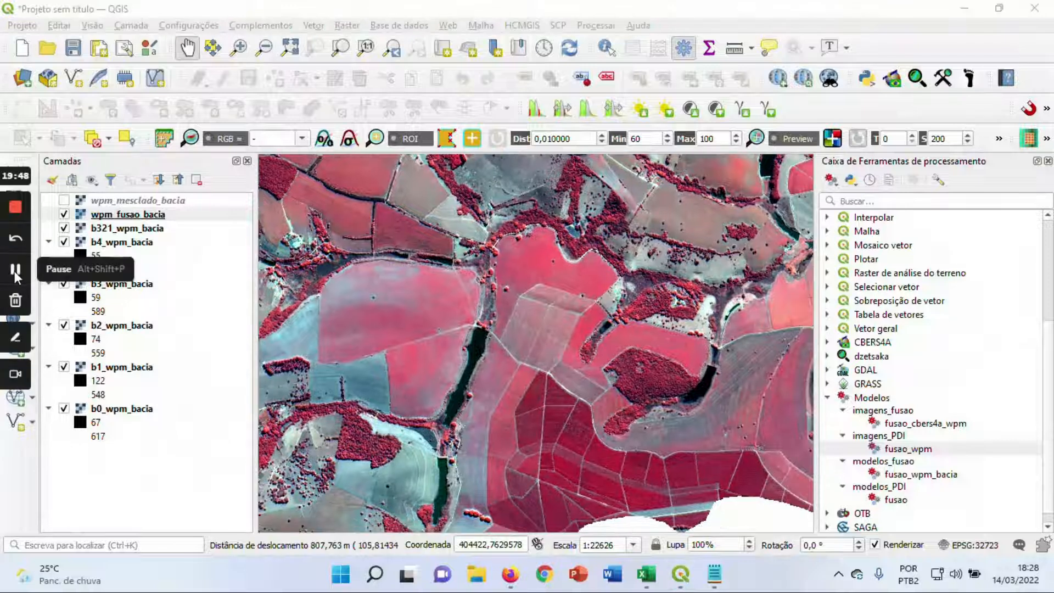
{"action": "left_click_drag", "start_coordinate": [644, 311], "coordinate": [504, 376]}
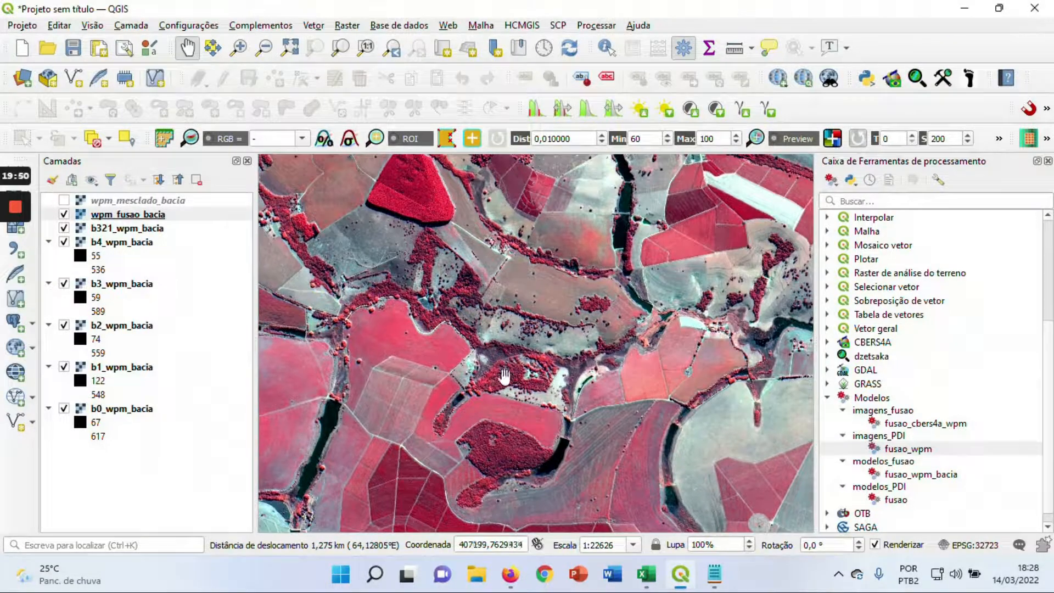
Examine the crop plots, white field and dense forest patch of wpm_fusao_bacia in the basin's north-central part
{"action": "left_click_drag", "start_coordinate": [634, 310], "coordinate": [530, 238]}
{"action": "scroll", "coordinate": [530, 237], "scroll_direction": "up", "scroll_amount": 1}
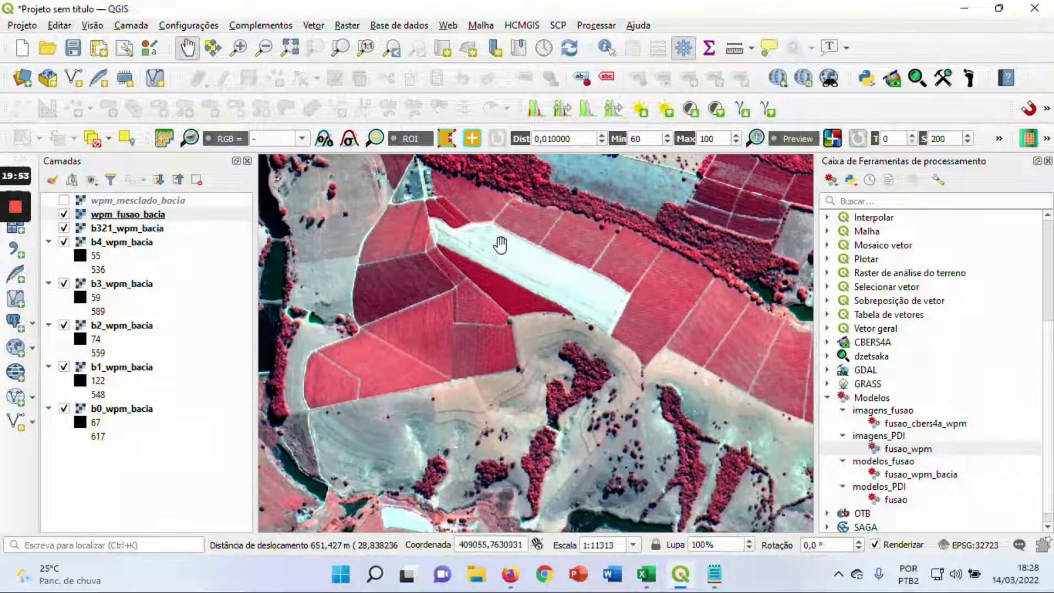
{"action": "left_click_drag", "start_coordinate": [513, 264], "coordinate": [585, 415]}
{"action": "left_click_drag", "start_coordinate": [525, 253], "coordinate": [482, 313]}
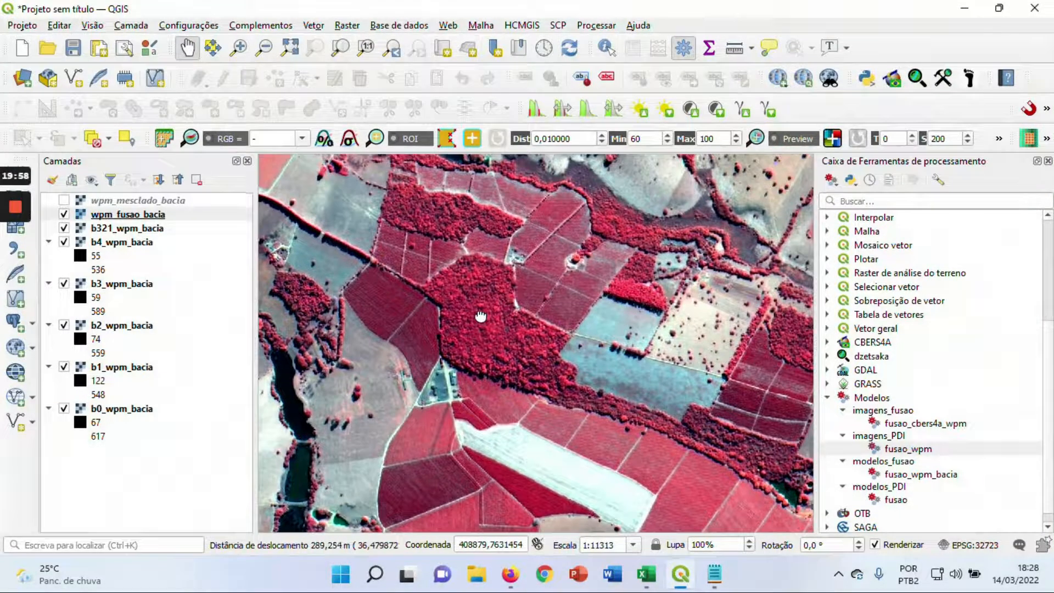
{"action": "scroll", "coordinate": [503, 333], "scroll_direction": "down", "scroll_amount": 1}
{"action": "left_click_drag", "start_coordinate": [637, 376], "coordinate": [484, 319]}
{"action": "left_click_drag", "start_coordinate": [633, 290], "coordinate": [653, 281]}
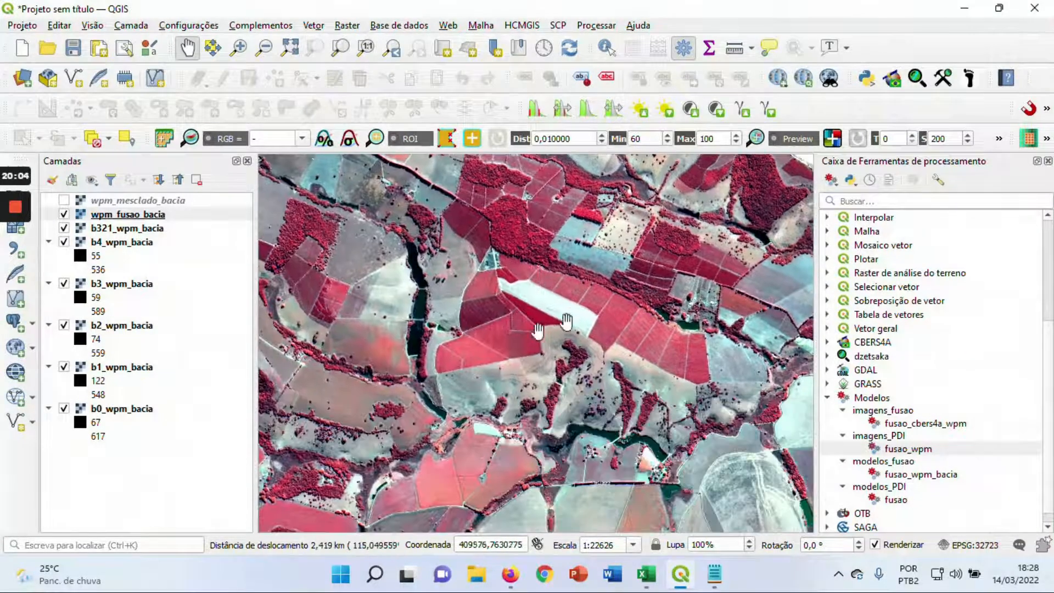
Review the fused image across the central, southern and western parts of the basin at a smaller scale
{"action": "scroll", "coordinate": [480, 365], "scroll_direction": "down", "scroll_amount": 1}
{"action": "left_click_drag", "start_coordinate": [368, 462], "coordinate": [613, 356]}
{"action": "left_click_drag", "start_coordinate": [513, 411], "coordinate": [463, 366]}
{"action": "left_click_drag", "start_coordinate": [552, 355], "coordinate": [519, 367]}
{"action": "scroll", "coordinate": [762, 277], "scroll_direction": "down", "scroll_amount": 1}
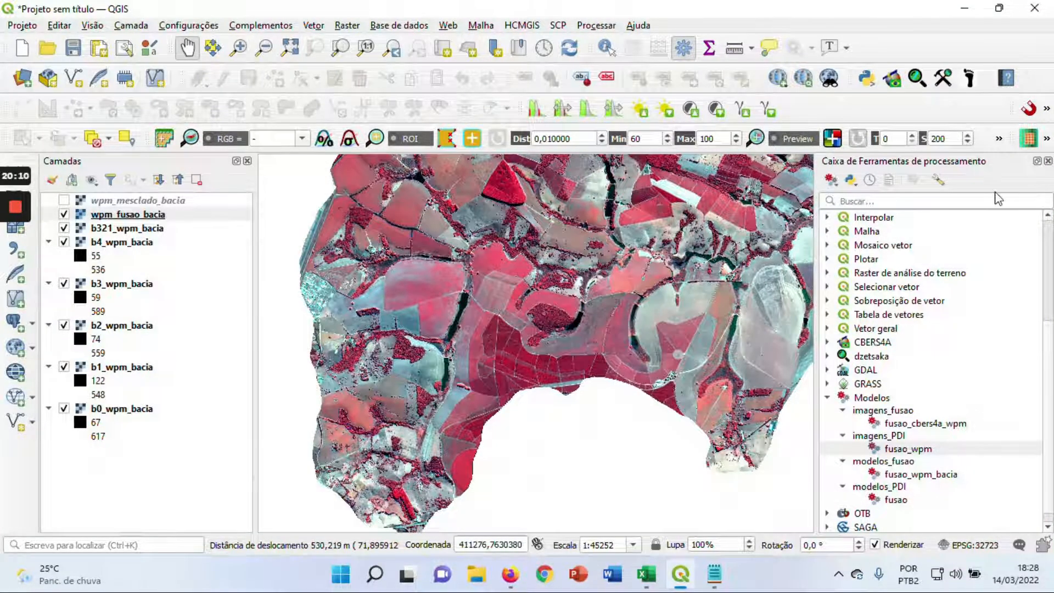
{"action": "left_click_drag", "start_coordinate": [663, 248], "coordinate": [571, 324]}
{"action": "scroll", "coordinate": [512, 304], "scroll_direction": "up", "scroll_amount": 1}
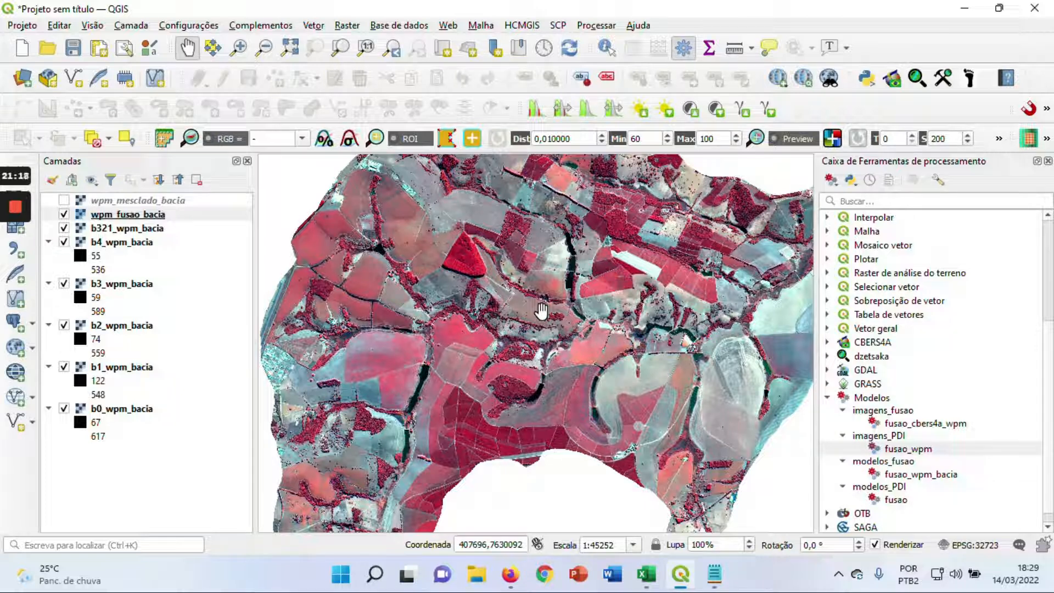
{"action": "left_click_drag", "start_coordinate": [402, 399], "coordinate": [433, 352]}
{"action": "scroll", "coordinate": [475, 324], "scroll_direction": "down", "scroll_amount": 1}
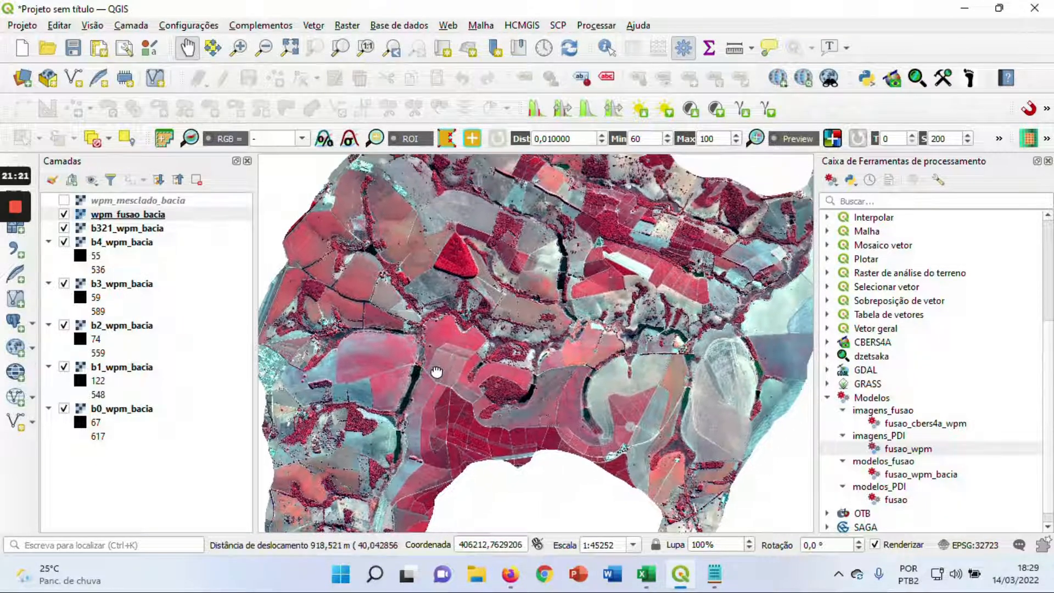
{"action": "scroll", "coordinate": [511, 376], "scroll_direction": "up", "scroll_amount": 1}
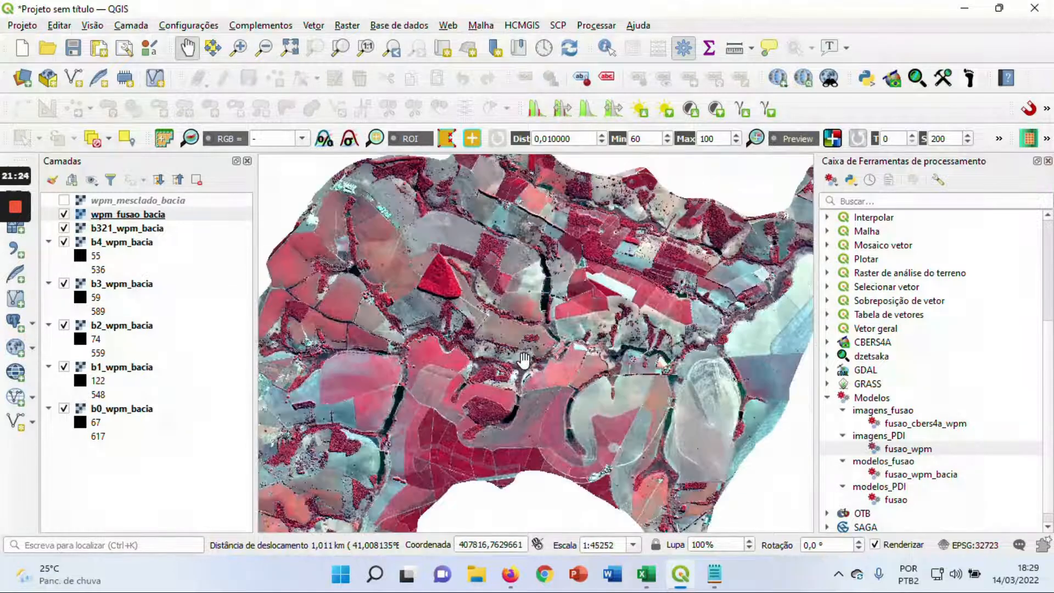
{"action": "left_click_drag", "start_coordinate": [542, 342], "coordinate": [581, 322]}
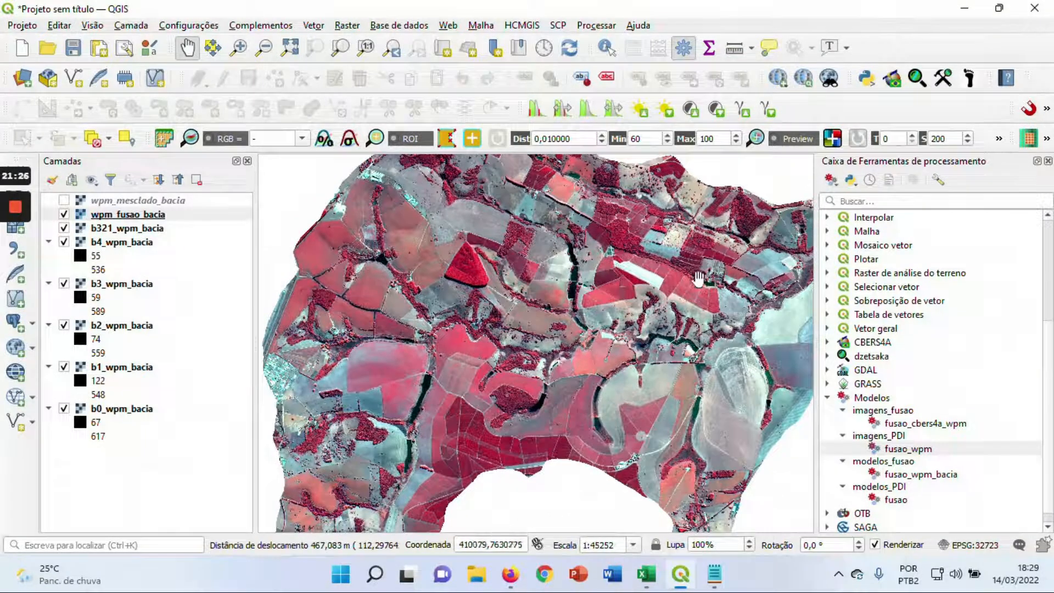
Close the Processing Toolbox to enlarge the map and examine the fused image from the western urban area to the northern fields
{"action": "left_click", "coordinate": [1048, 161]}
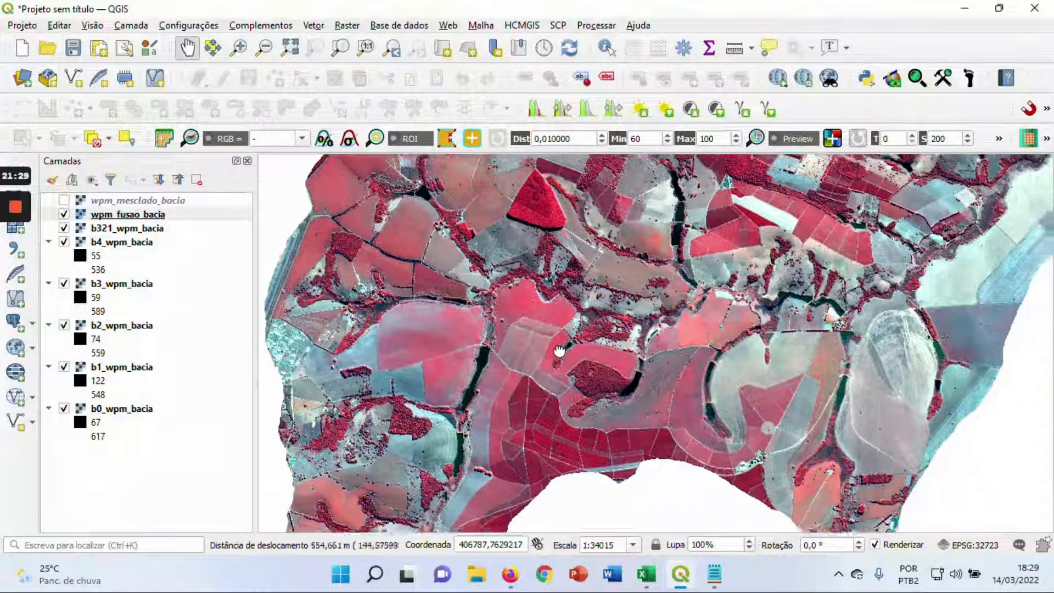
{"action": "left_click_drag", "start_coordinate": [471, 421], "coordinate": [475, 306]}
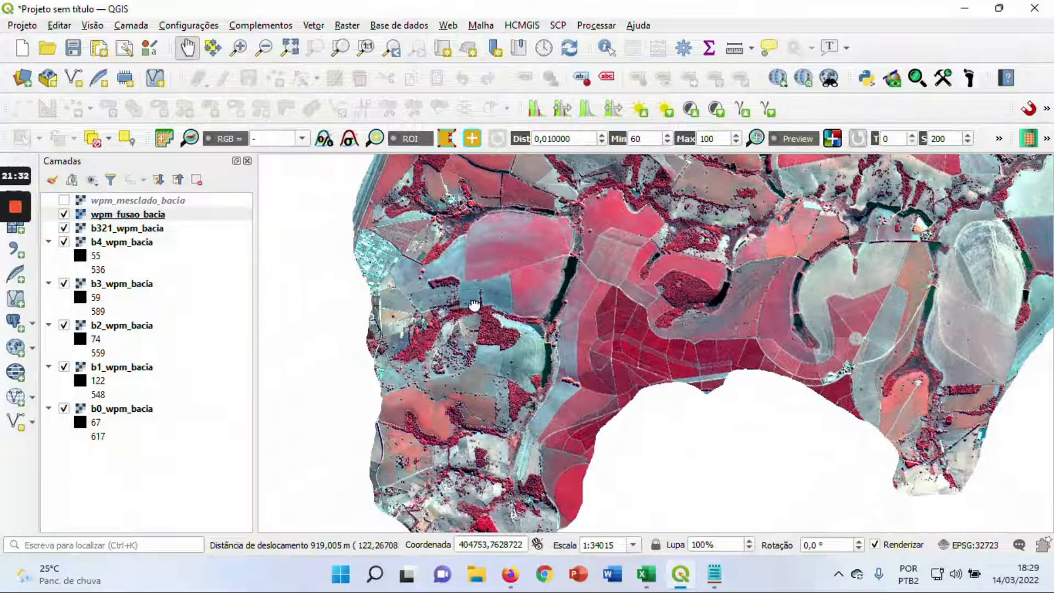
{"action": "scroll", "coordinate": [426, 289], "scroll_direction": "up", "scroll_amount": 1}
{"action": "left_click_drag", "start_coordinate": [429, 272], "coordinate": [455, 371]}
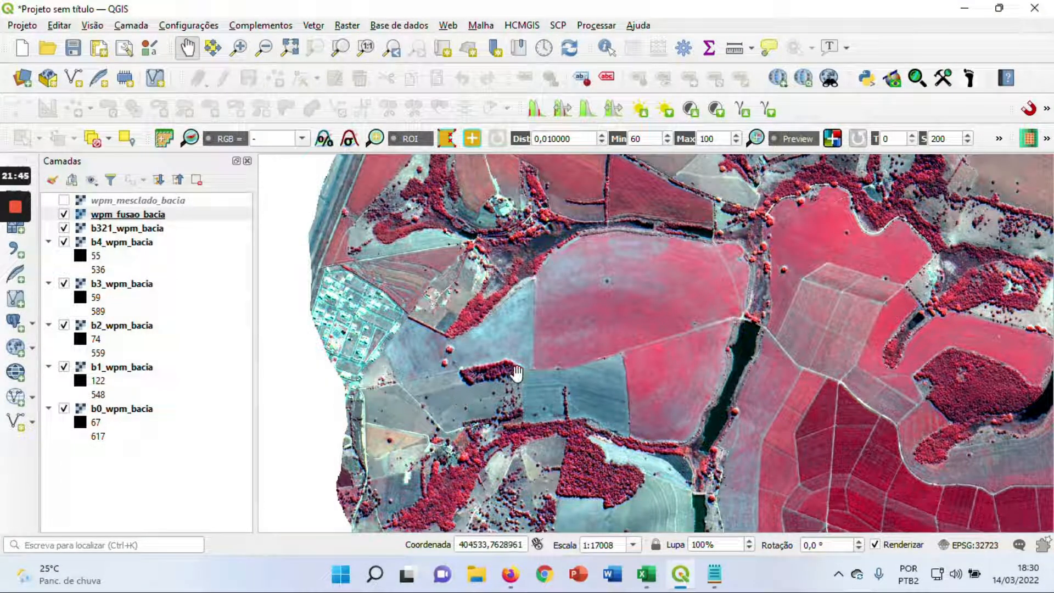
{"action": "scroll", "coordinate": [542, 356], "scroll_direction": "down", "scroll_amount": 1}
{"action": "left_click_drag", "start_coordinate": [659, 343], "coordinate": [530, 349]}
{"action": "left_click_drag", "start_coordinate": [652, 295], "coordinate": [569, 351]}
{"action": "left_click_drag", "start_coordinate": [672, 254], "coordinate": [639, 288]}
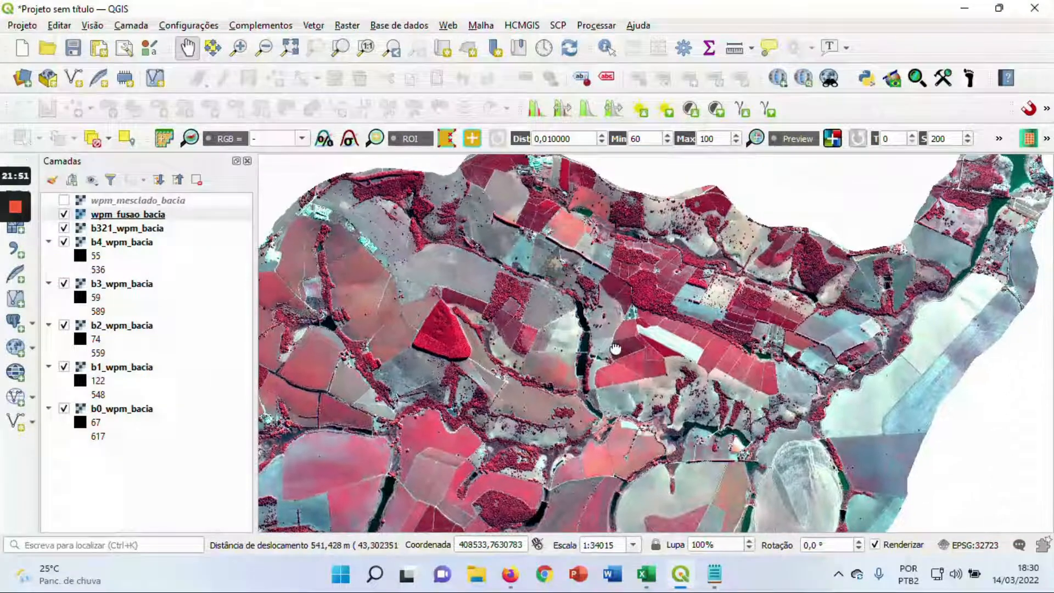
Examine the fused image along the basin's northeastern arm, covering the forest patches, the green water body and its banks
{"action": "left_click_drag", "start_coordinate": [801, 283], "coordinate": [692, 298]}
{"action": "scroll", "coordinate": [692, 298], "scroll_direction": "up", "scroll_amount": 1}
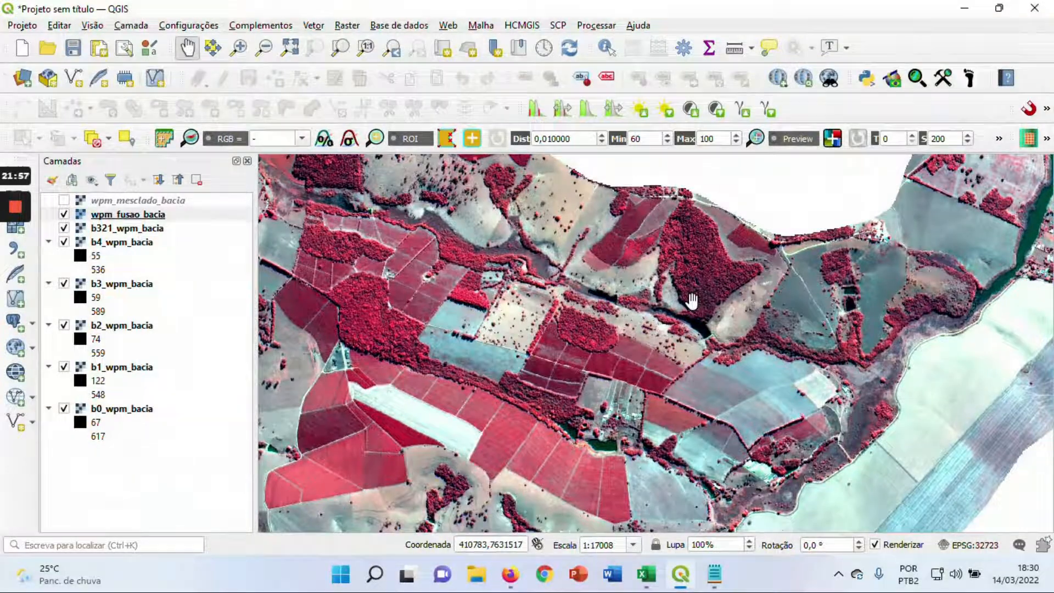
{"action": "left_click_drag", "start_coordinate": [830, 328], "coordinate": [622, 384]}
{"action": "left_click_drag", "start_coordinate": [825, 243], "coordinate": [682, 319]}
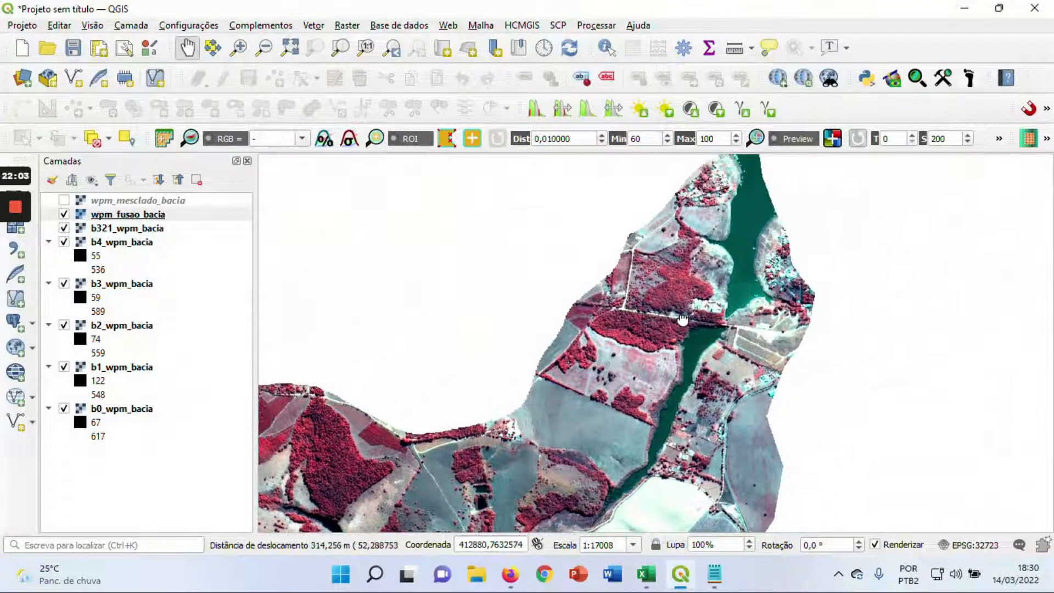
{"action": "scroll", "coordinate": [728, 234], "scroll_direction": "up", "scroll_amount": 1}
{"action": "left_click_drag", "start_coordinate": [728, 234], "coordinate": [673, 282]}
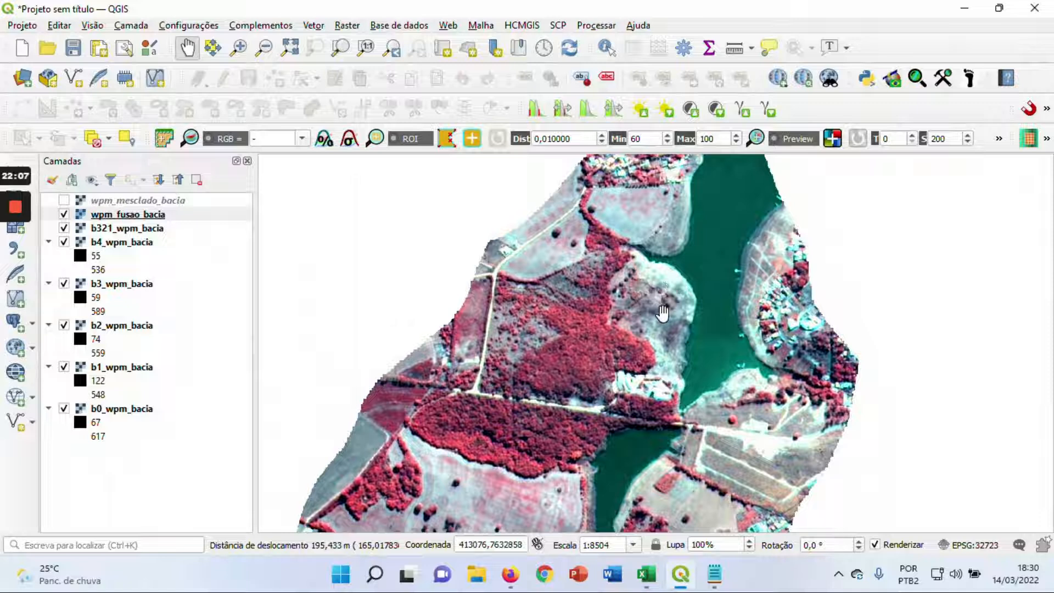
View the fused wpm_fusao_bacia image over the entire basin
{"action": "scroll", "coordinate": [663, 312], "scroll_direction": "down", "scroll_amount": 1}
{"action": "left_click_drag", "start_coordinate": [616, 386], "coordinate": [675, 355]}
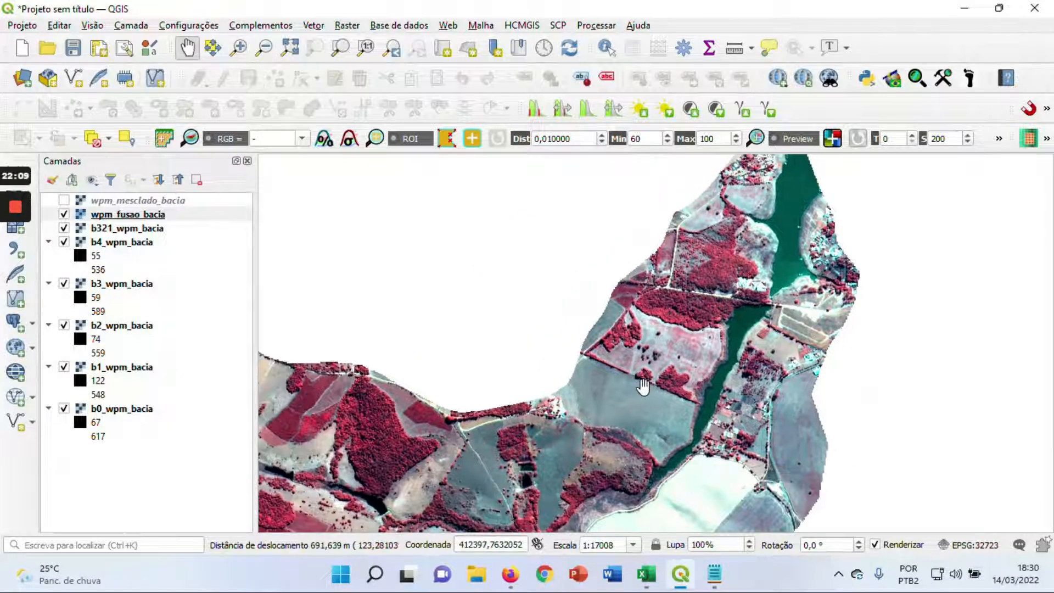
{"action": "scroll", "coordinate": [676, 355], "scroll_direction": "down", "scroll_amount": 1}
{"action": "left_click_drag", "start_coordinate": [494, 453], "coordinate": [571, 333]}
{"action": "scroll", "coordinate": [552, 340], "scroll_direction": "down", "scroll_amount": 1}
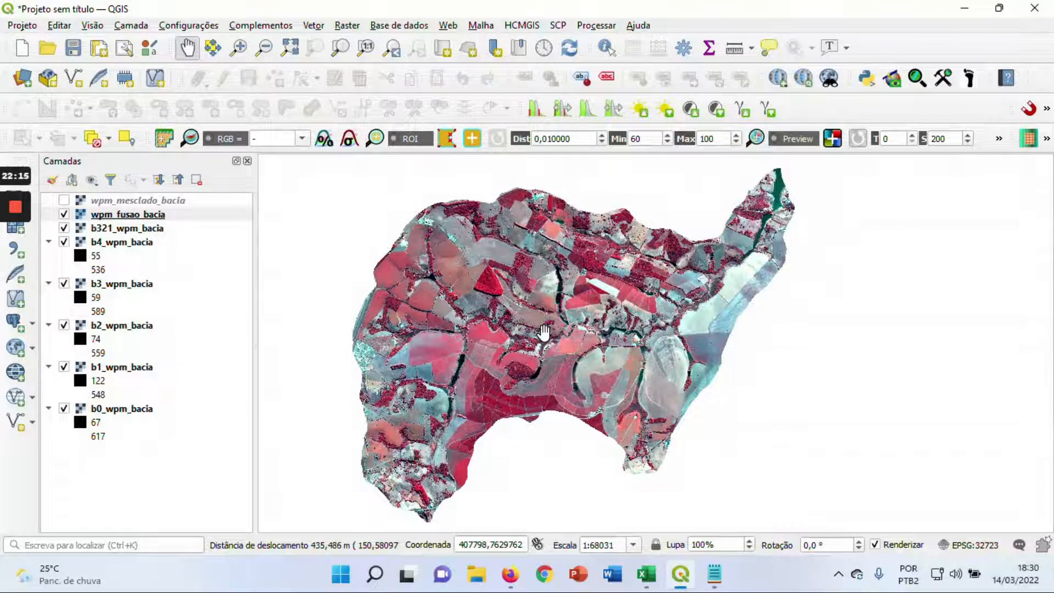